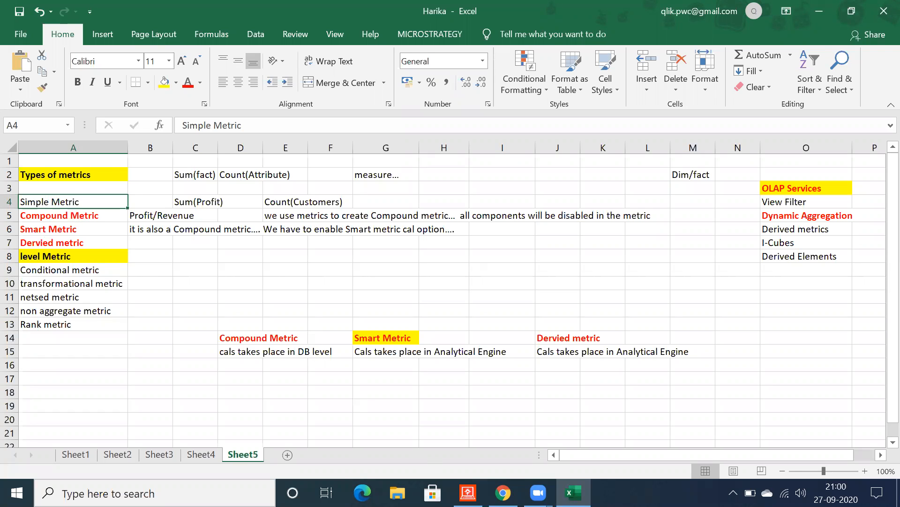
# Step: Switch to MicroStrategy Developer and open the Metrics folder under Public Objects in the MicroStrategy Tutorial project
pyautogui.moveTo(468, 492)
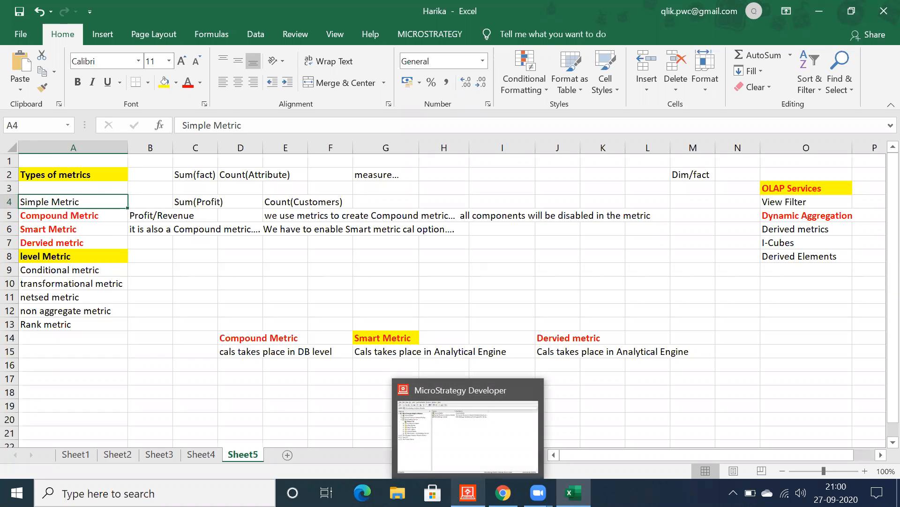
pyautogui.click(468, 493)
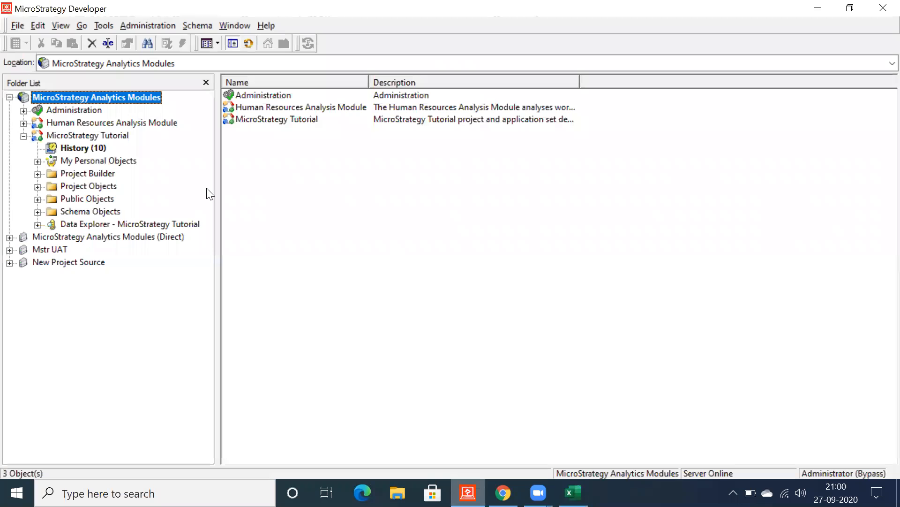
pyautogui.click(37, 200)
pyautogui.click(83, 201)
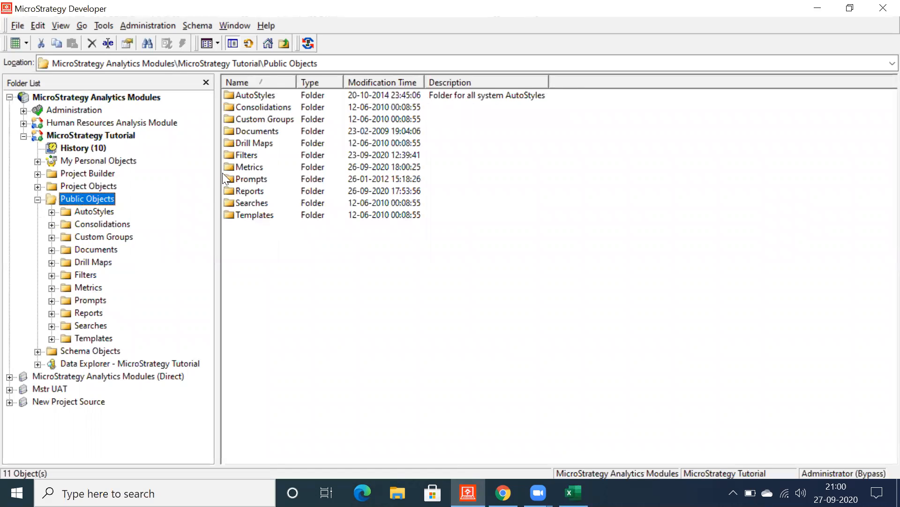
pyautogui.click(52, 287)
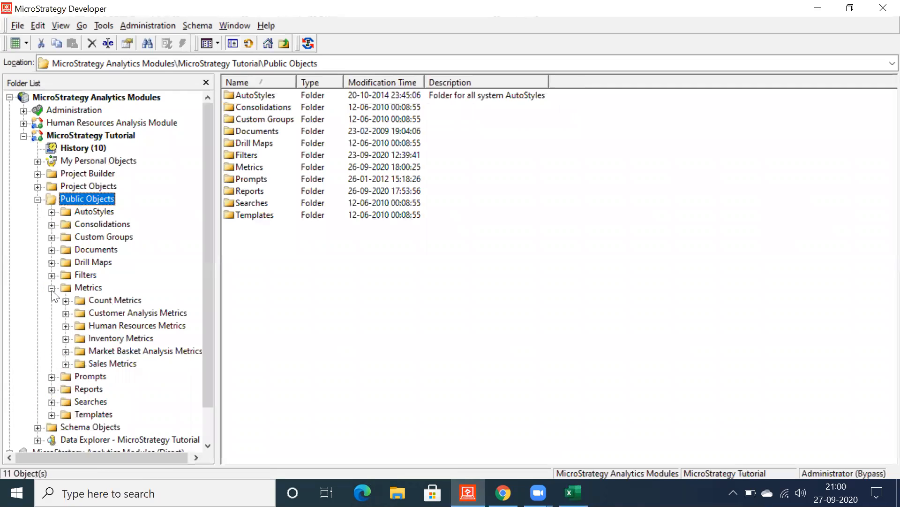
pyautogui.click(90, 287)
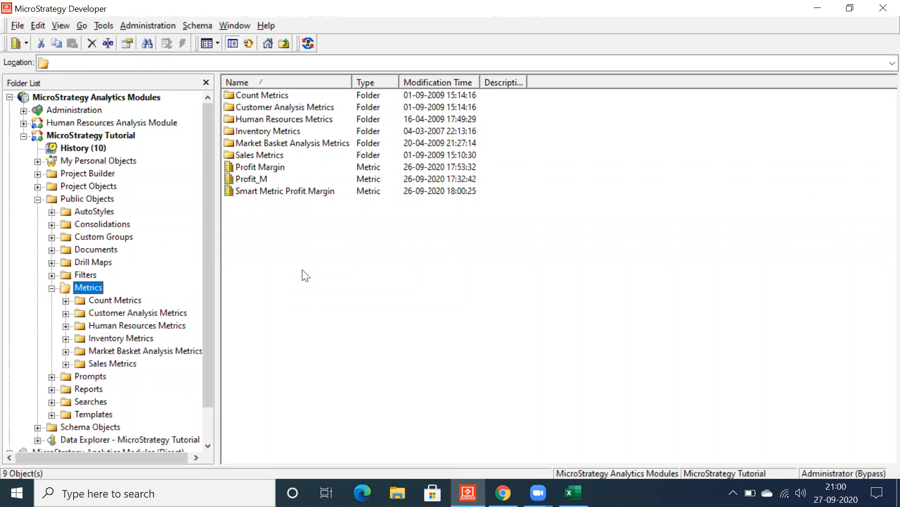
pyautogui.click(252, 226)
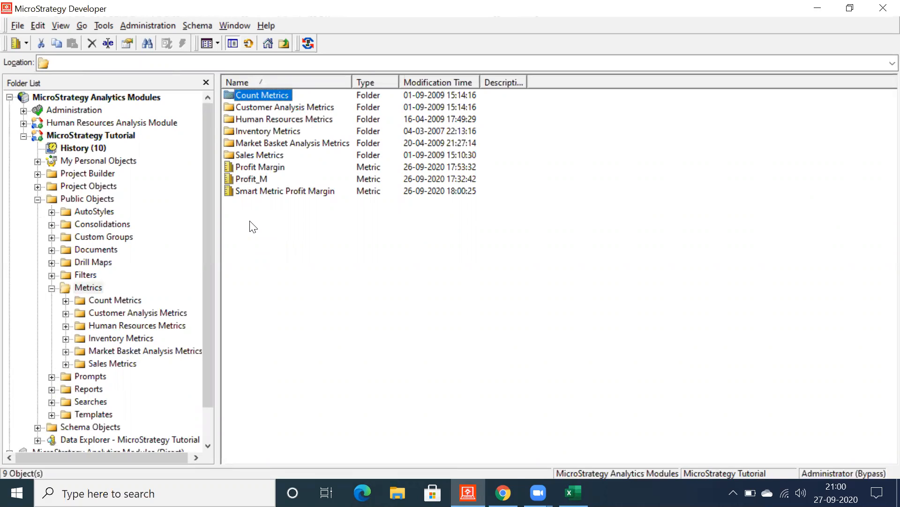
pyautogui.rightClick(300, 281)
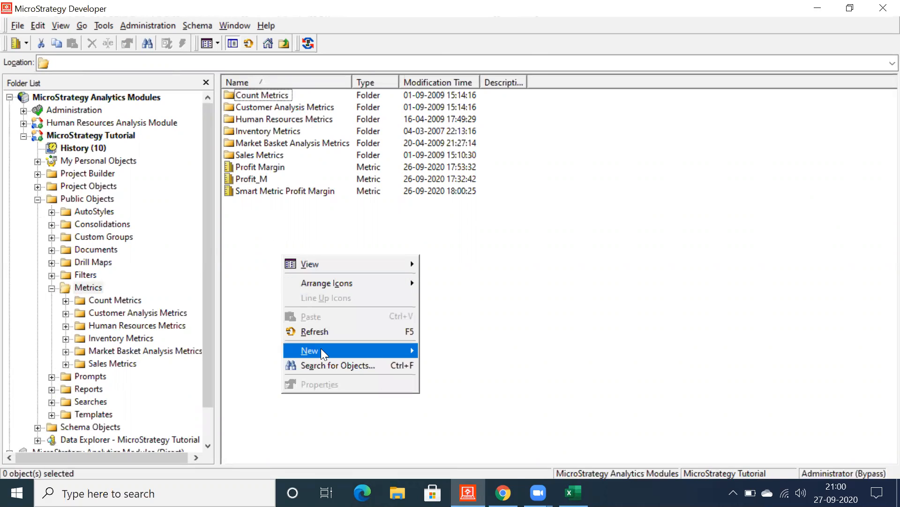
pyautogui.click(259, 276)
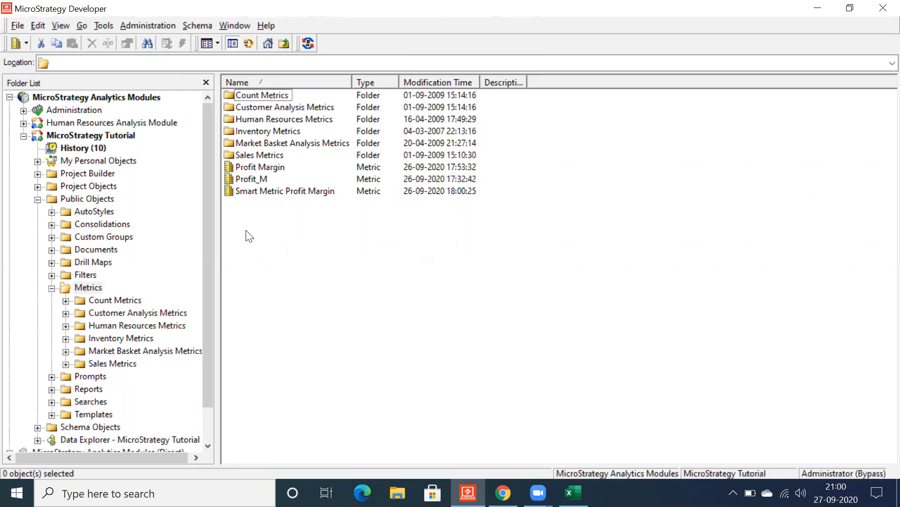
pyautogui.rightClick(240, 244)
pyautogui.click(243, 250)
# Step: Open the Profit_M metric for editing, examine the target, filtering and grouping of its Level (Dimensionality), and close it
pyautogui.rightClick(246, 180)
pyautogui.click(281, 190)
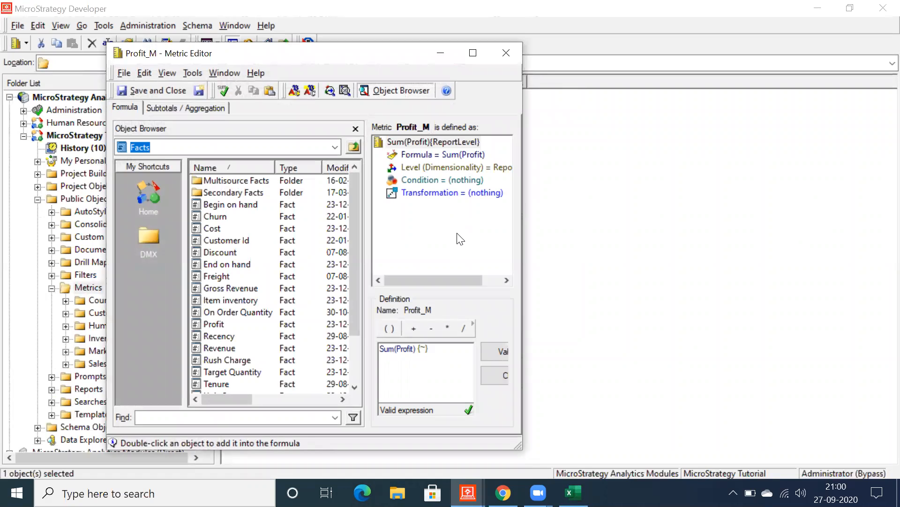
pyautogui.click(473, 53)
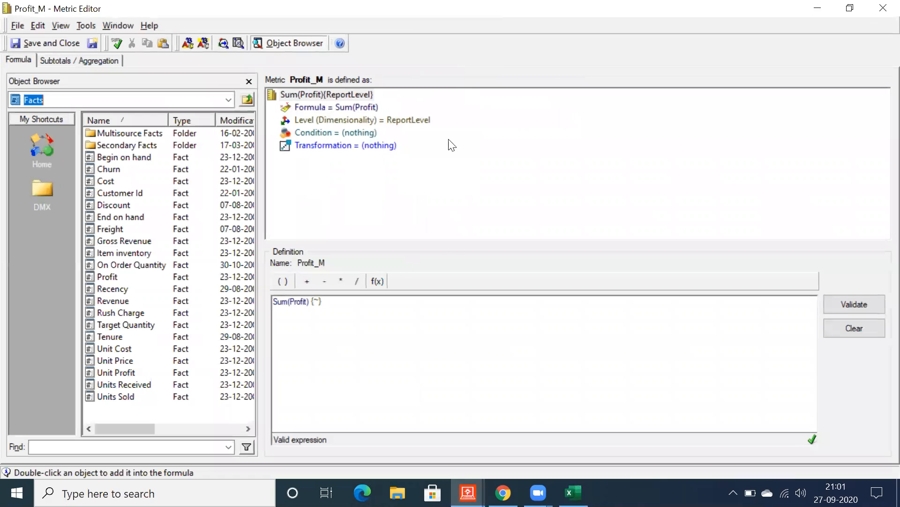
pyautogui.click(319, 120)
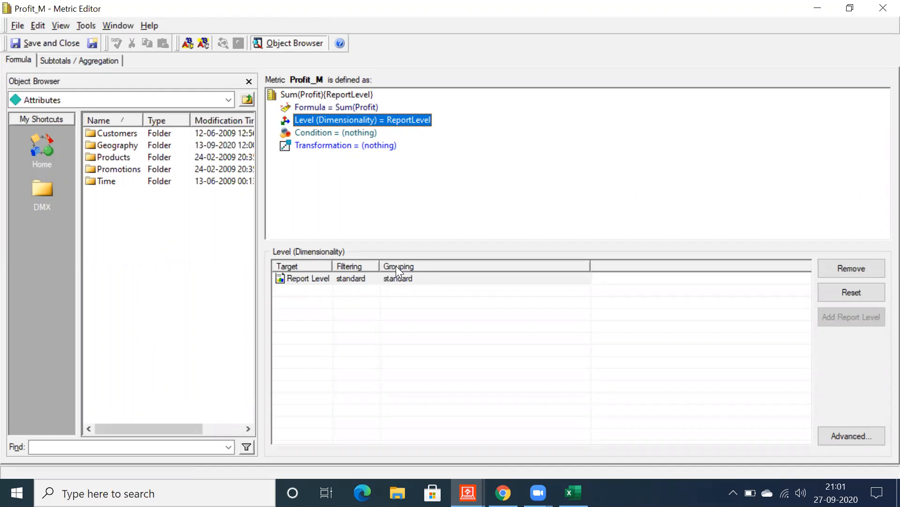
pyautogui.click(288, 277)
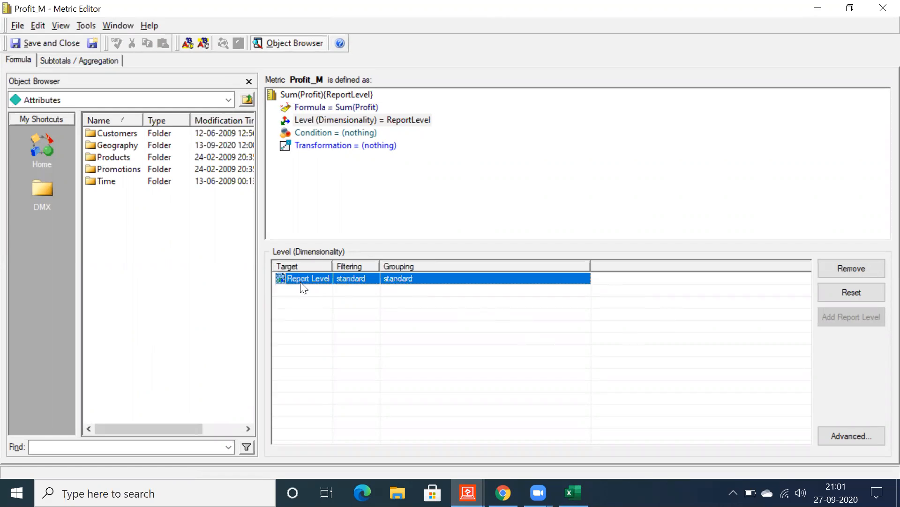
pyautogui.click(882, 10)
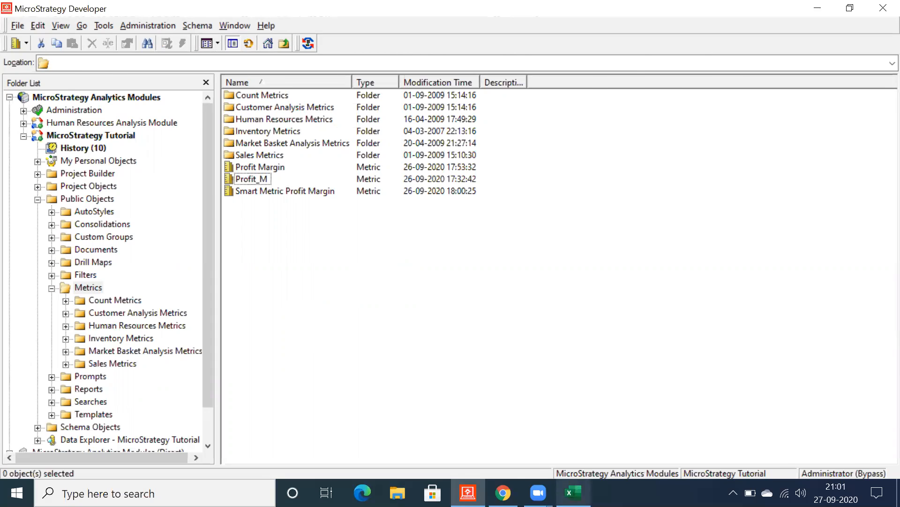
# Step: Switch to Excel, copy the "level Metric" cell from Sheet5 into A3 of a new sheet, and autofit column A
pyautogui.click(573, 492)
pyautogui.click(86, 256)
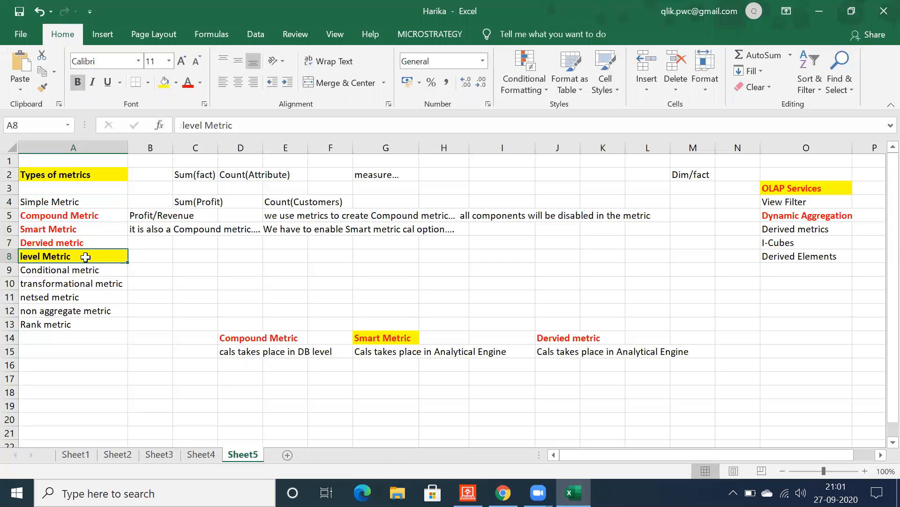
pyautogui.hotkey('ctrl', 'c')
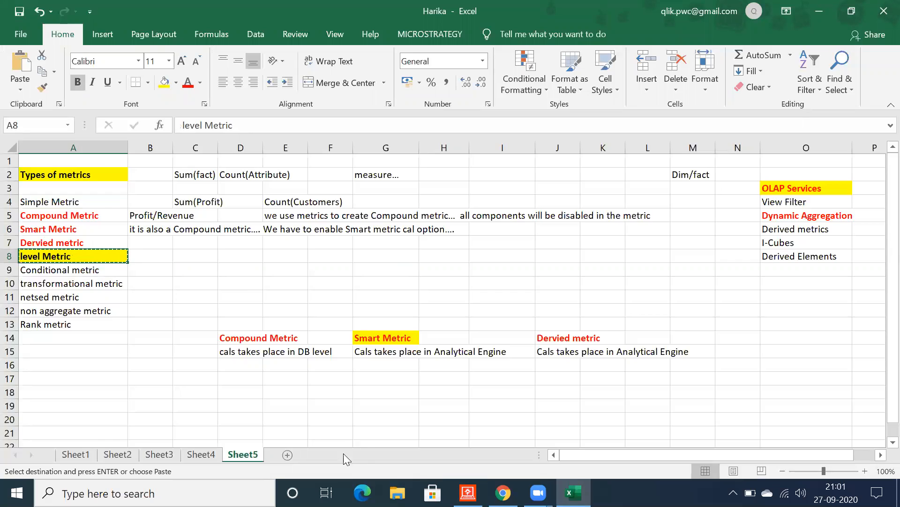
pyautogui.click(287, 454)
pyautogui.click(44, 184)
pyautogui.hotkey('ctrl', 'v')
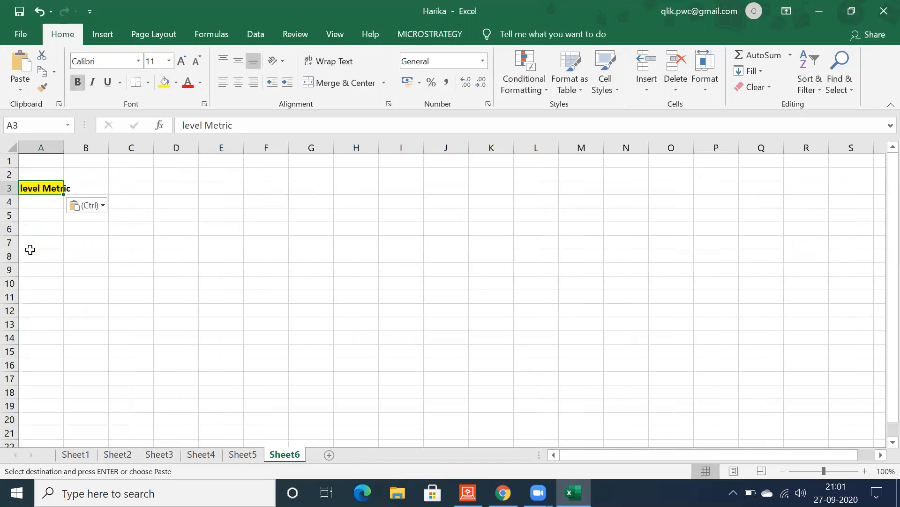
pyautogui.doubleClick(64, 146)
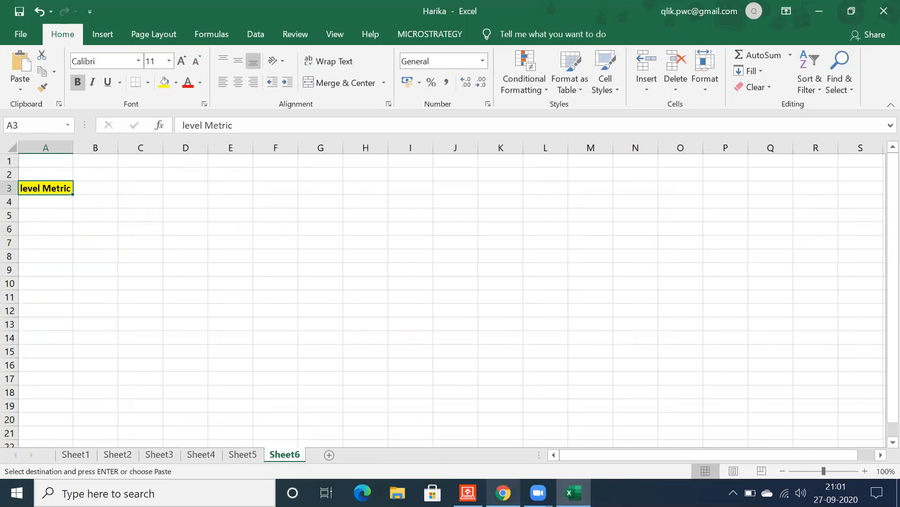
# Step: Switch to MicroStrategy Developer and start a new metric in the Metrics folder, with the Metric Editor maximized
pyautogui.click(502, 492)
pyautogui.click(503, 493)
pyautogui.click(468, 493)
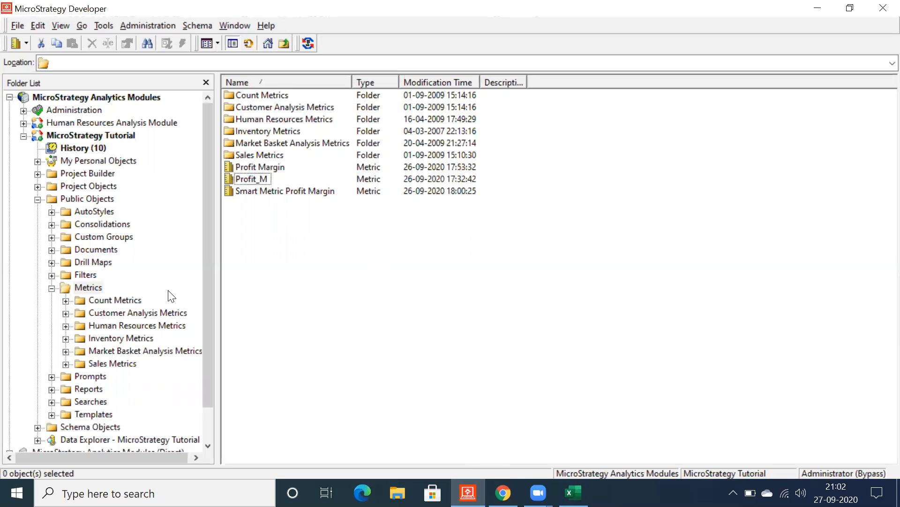
pyautogui.rightClick(255, 230)
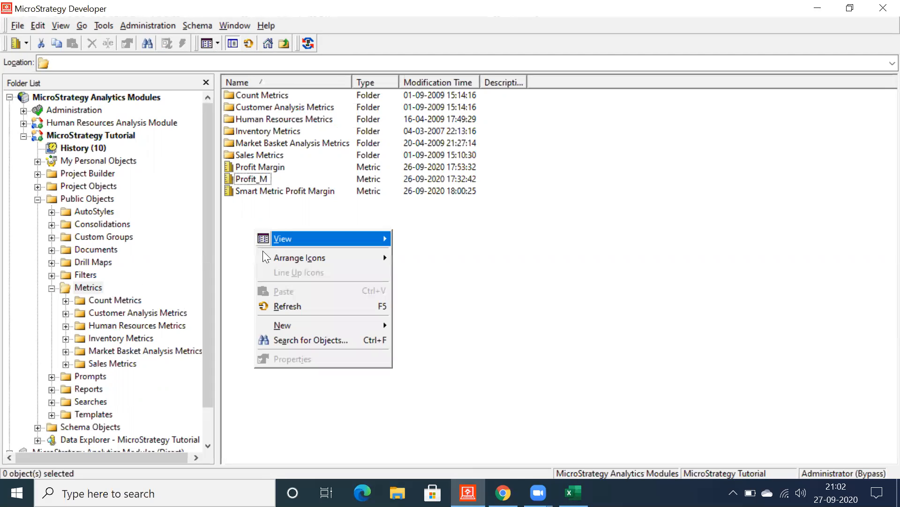
pyautogui.moveTo(289, 331)
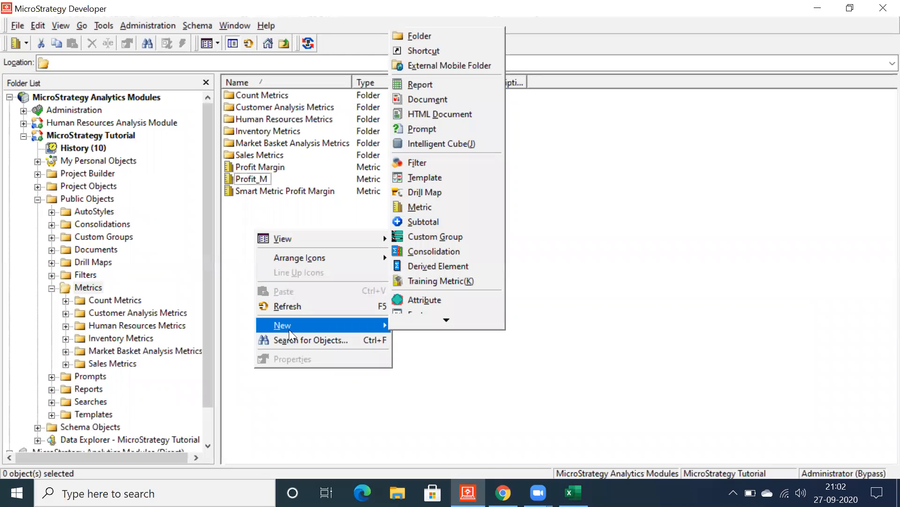
pyautogui.press('m')
pyautogui.click(482, 339)
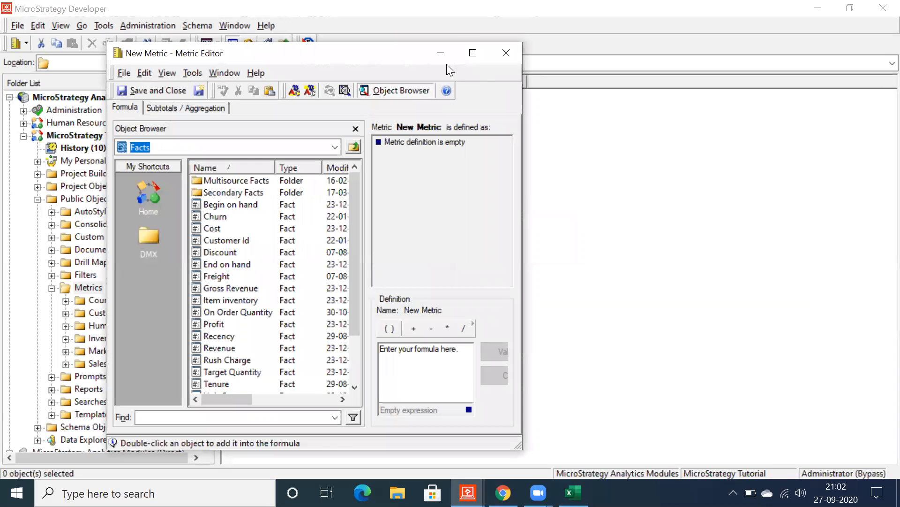
pyautogui.click(473, 53)
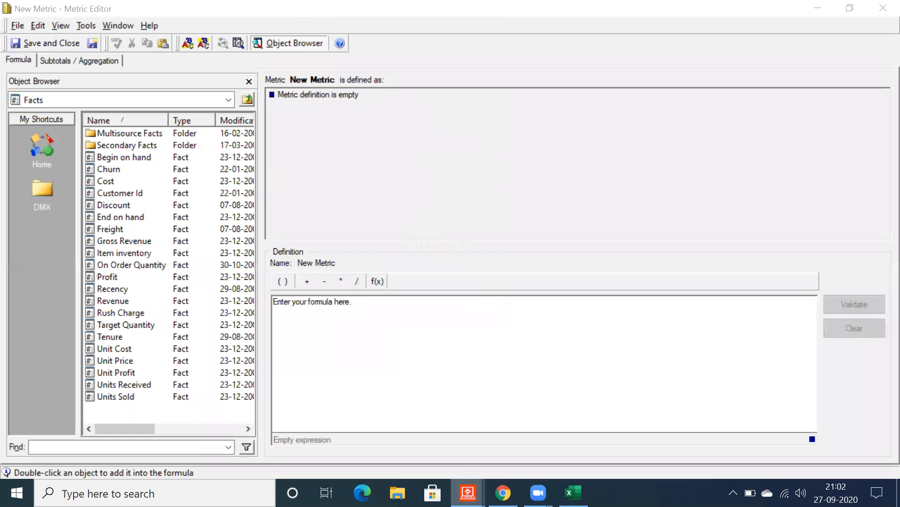
# Step: Return to the main Developer window and create a new blank report in the Public Objects Reports folder
pyautogui.moveTo(467, 492)
pyautogui.click(413, 443)
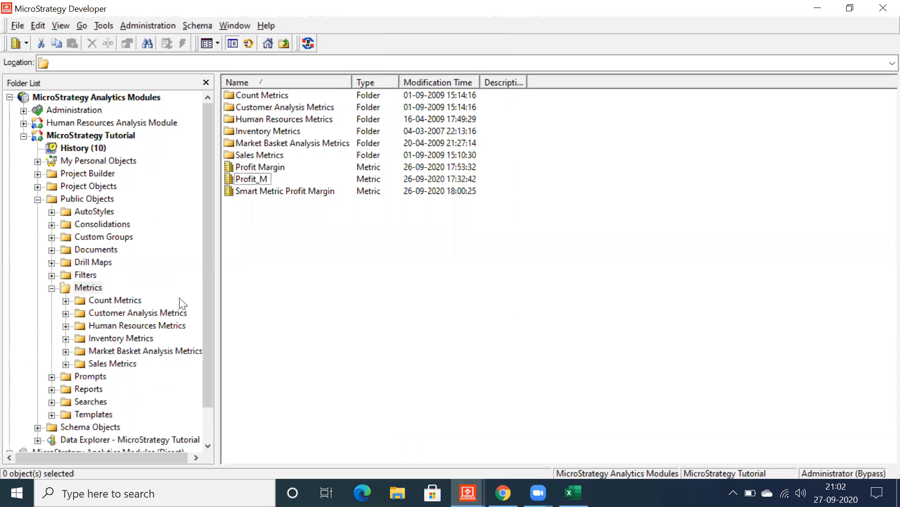
pyautogui.click(85, 390)
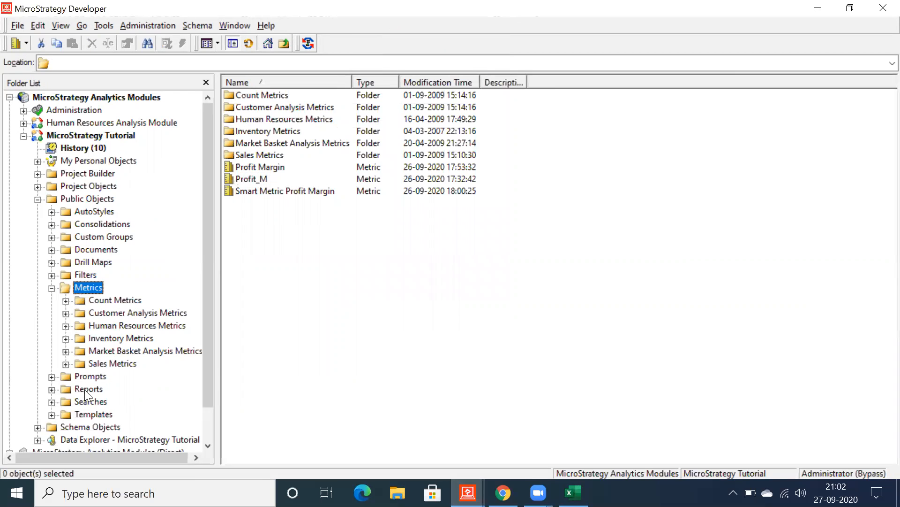
pyautogui.click(87, 389)
pyautogui.rightClick(251, 311)
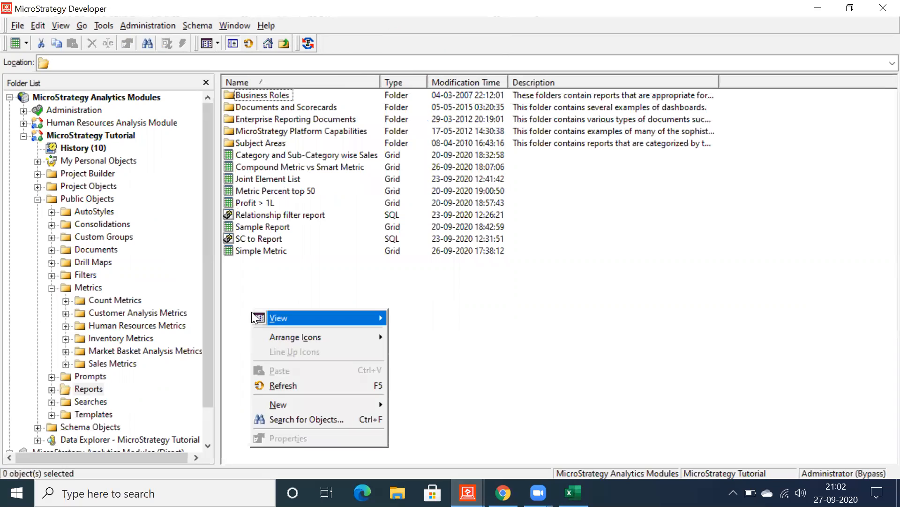
pyautogui.moveTo(286, 402)
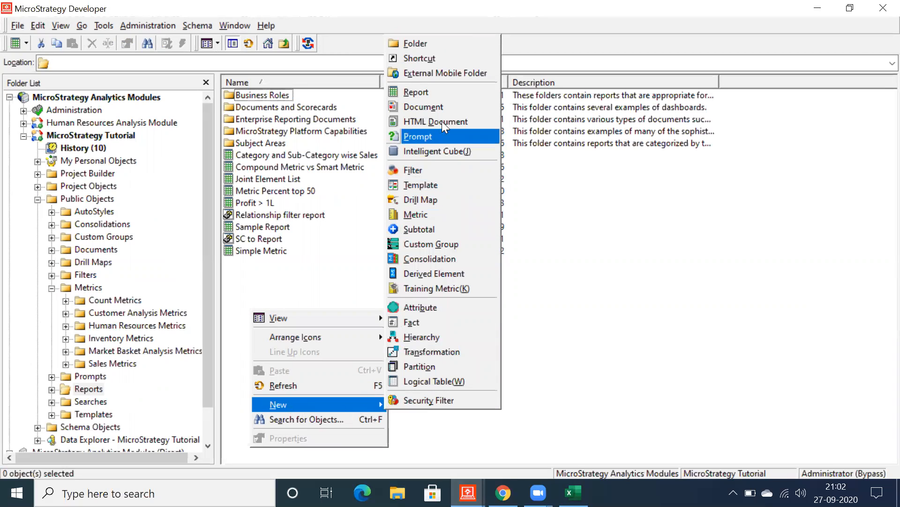
pyautogui.click(436, 88)
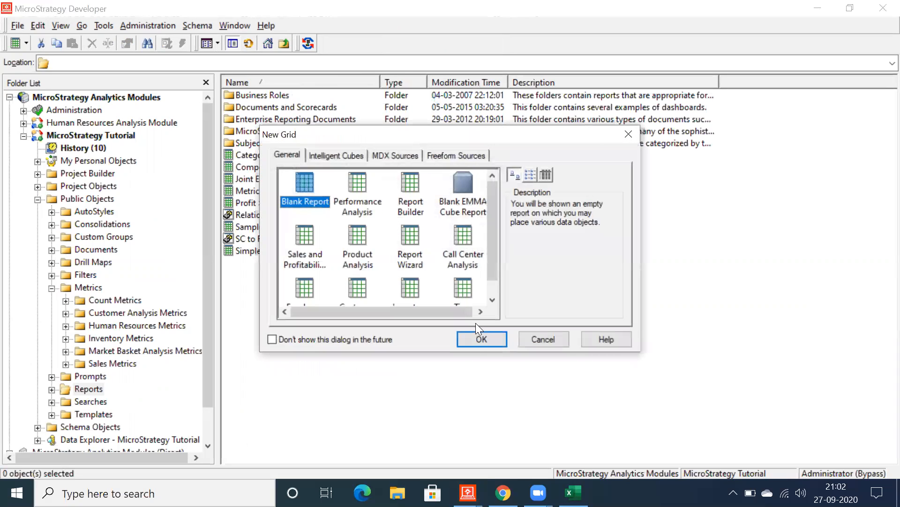
pyautogui.click(474, 334)
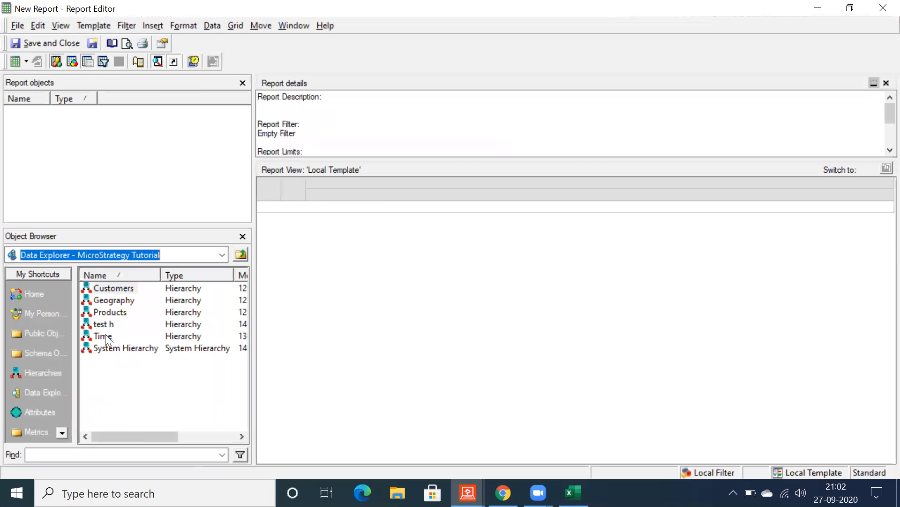
# Step: Add the Category and Subcategory attributes from the Products hierarchy to the report's rows
pyautogui.doubleClick(111, 312)
pyautogui.moveTo(112, 312); pyautogui.dragTo(368, 399)
pyautogui.moveTo(117, 348); pyautogui.dragTo(400, 356)
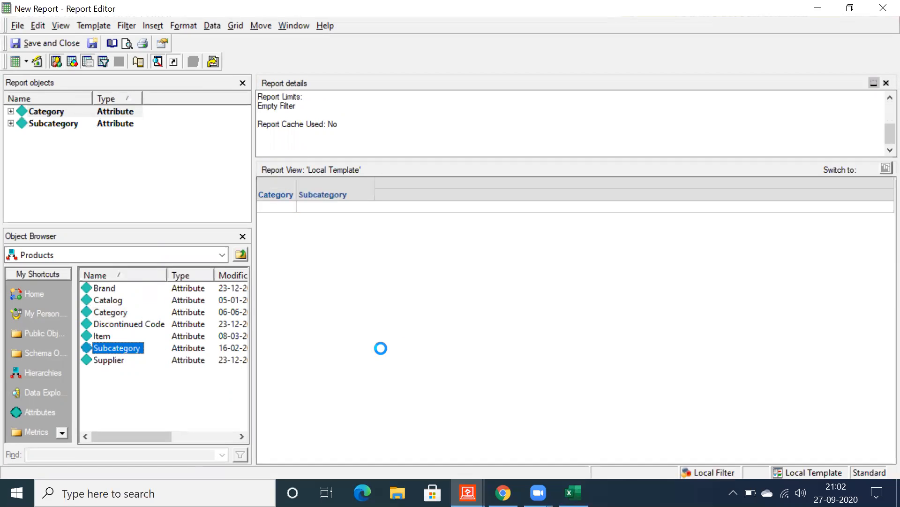
# Step: Add the Profit metric from the Sales Metrics folder to the report and run it
pyautogui.click(33, 431)
pyautogui.doubleClick(103, 347)
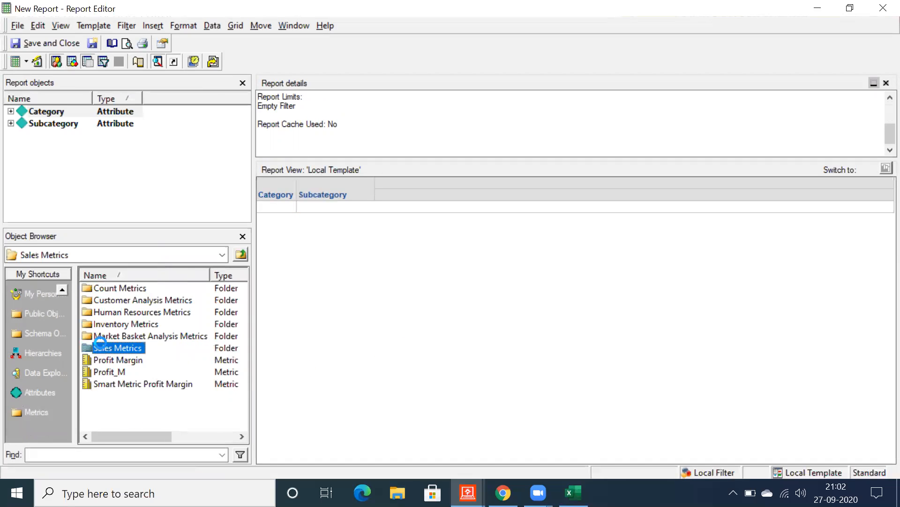
pyautogui.click(98, 420)
pyautogui.scroll(-3, 98, 419)
pyautogui.click(105, 361)
pyautogui.moveTo(103, 360); pyautogui.dragTo(28, 129)
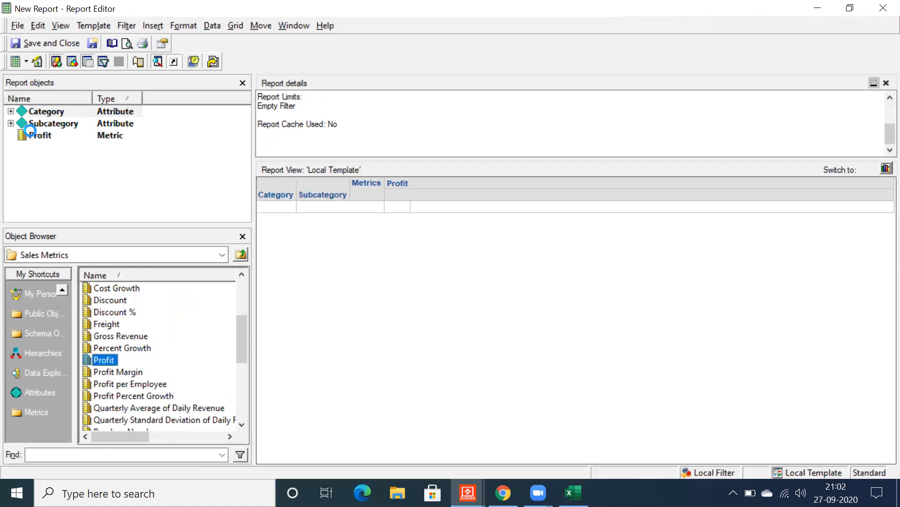
pyautogui.click(19, 65)
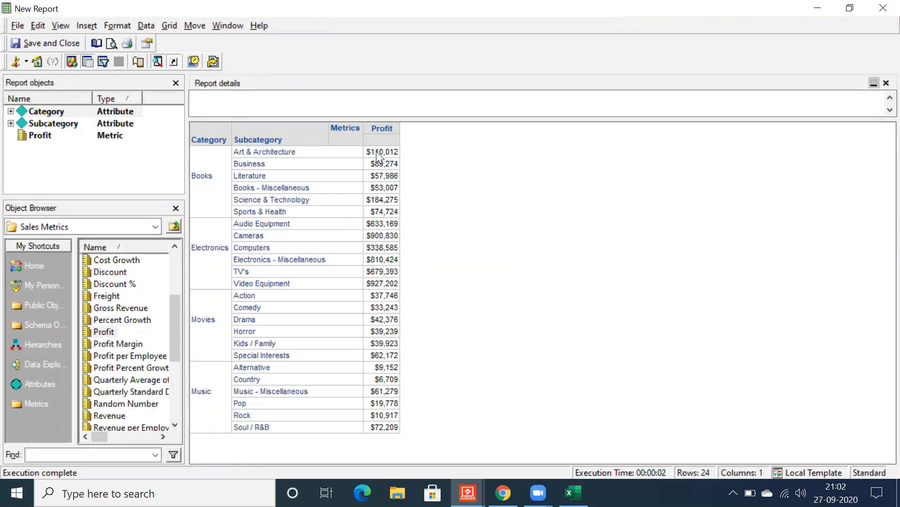
# Step: Examine the profit values of the Books subcategories and move Category off the grid, keeping it in the report objects
pyautogui.click(383, 199)
pyautogui.moveTo(377, 151); pyautogui.dragTo(383, 212)
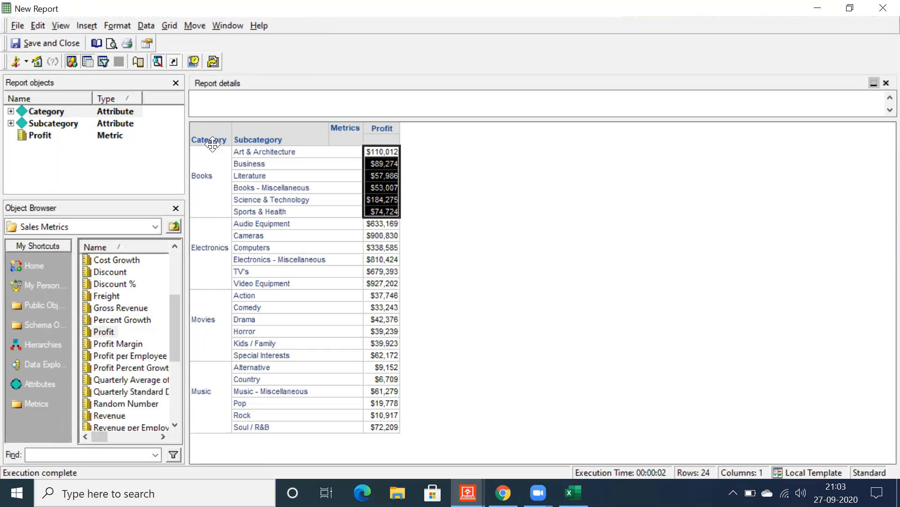
pyautogui.click(206, 172)
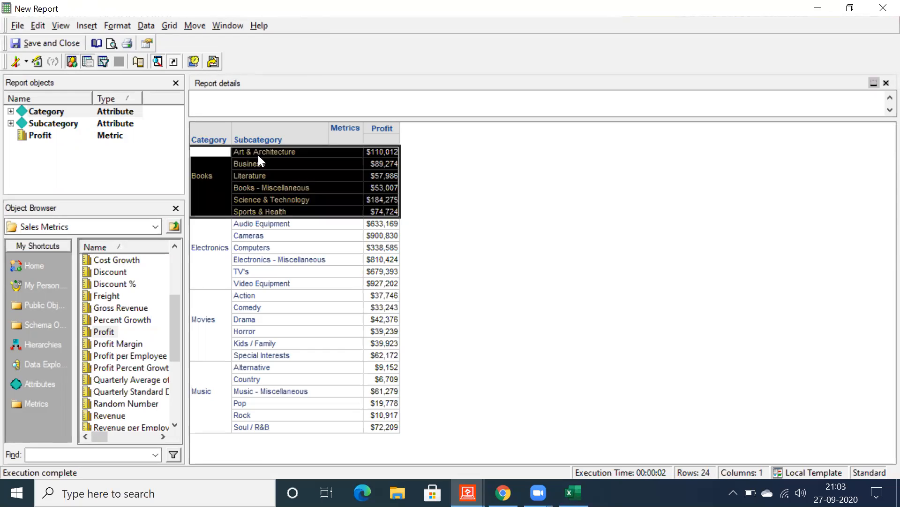
pyautogui.click(258, 154)
pyautogui.moveTo(204, 139); pyautogui.dragTo(98, 174)
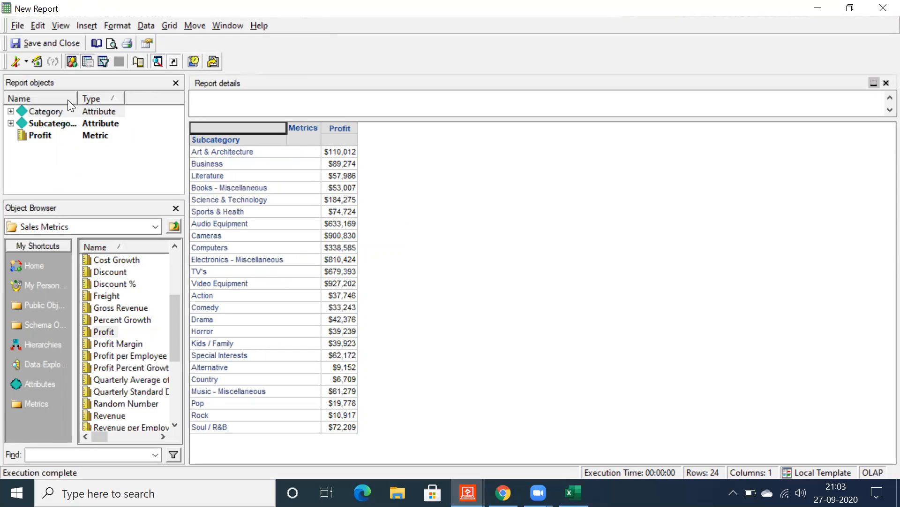
# Step: Place Category back on the report grid's rows before Subcategory and check the Profit values
pyautogui.moveTo(55, 111); pyautogui.dragTo(205, 181)
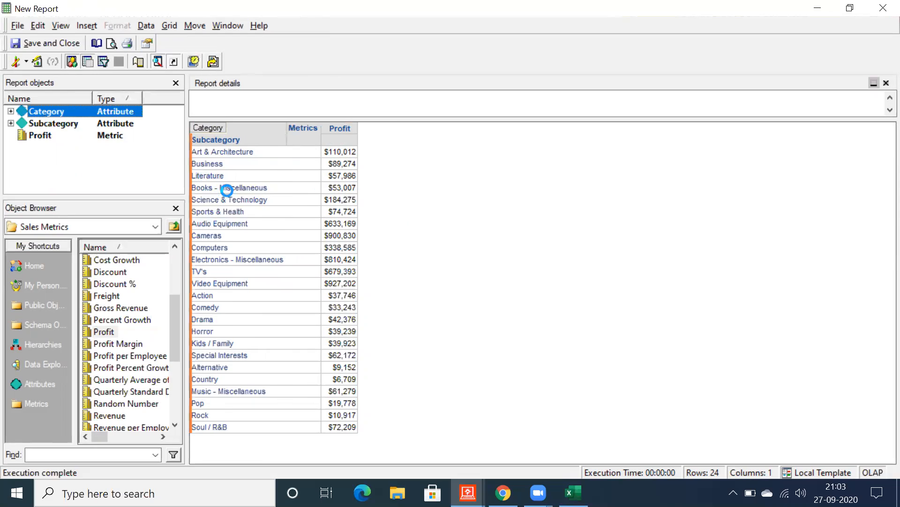
pyautogui.click(202, 177)
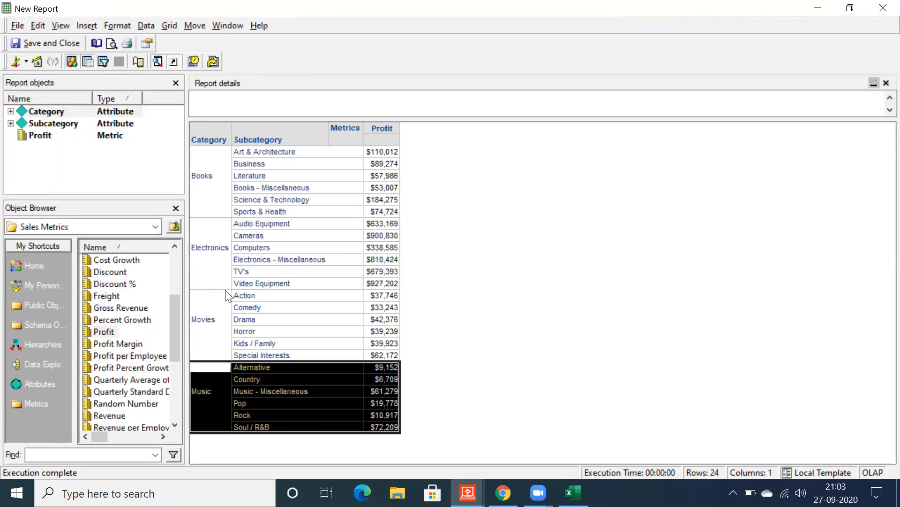
pyautogui.click(141, 136)
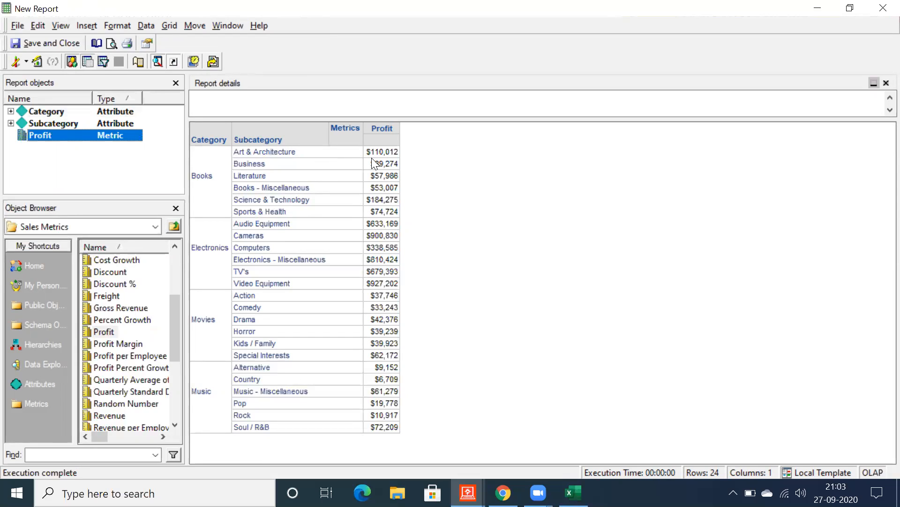
pyautogui.click(382, 177)
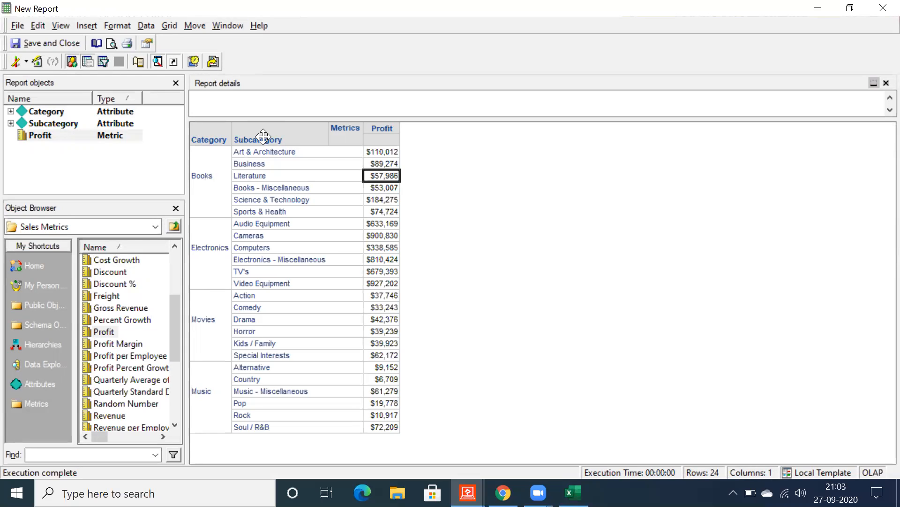
# Step: Move Subcategory off the grid to view profit by Category only, and return it to the rows
pyautogui.moveTo(150, 164); pyautogui.dragTo(122, 156)
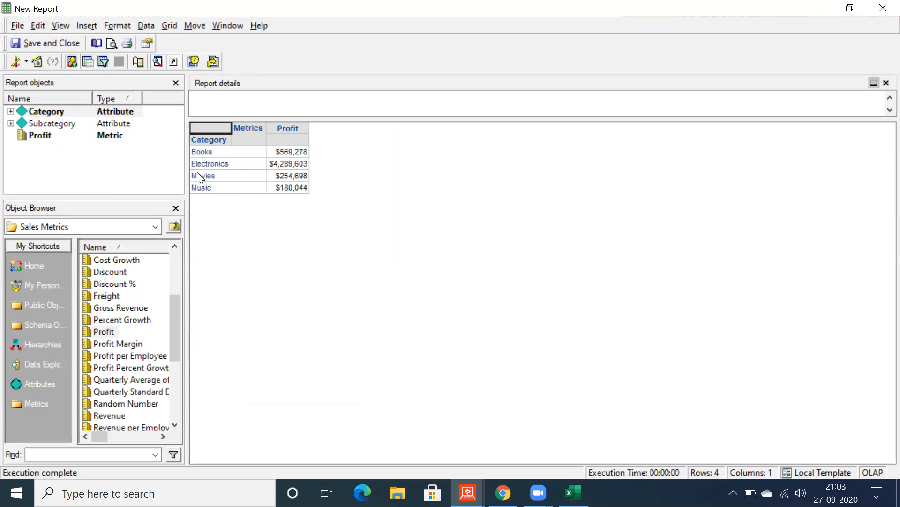
pyautogui.doubleClick(37, 121)
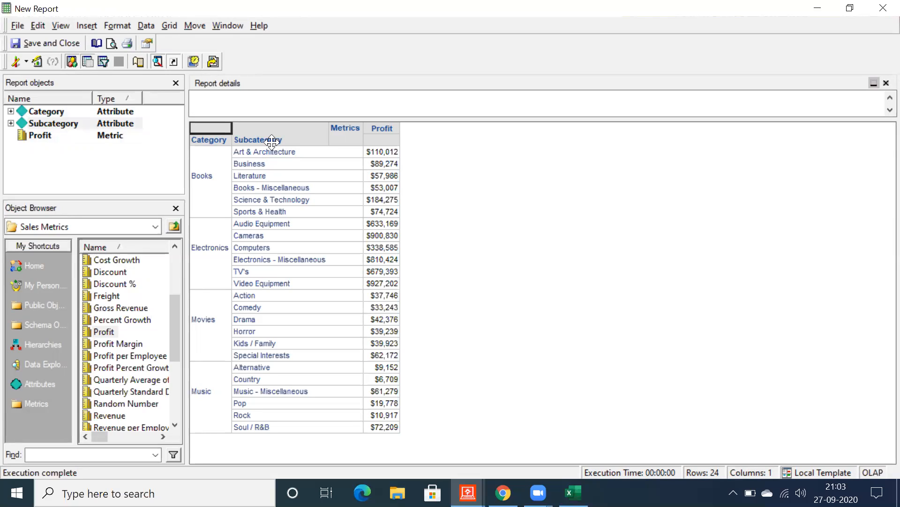
pyautogui.click(205, 180)
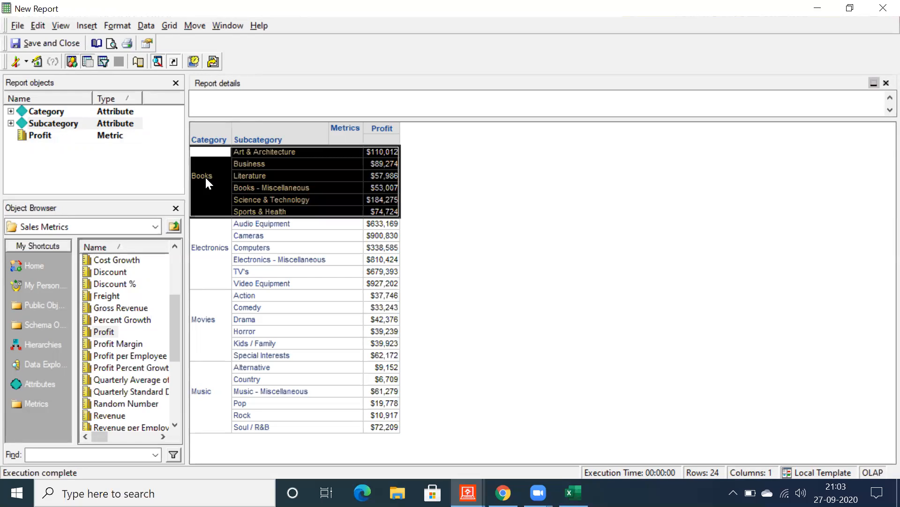
pyautogui.click(318, 203)
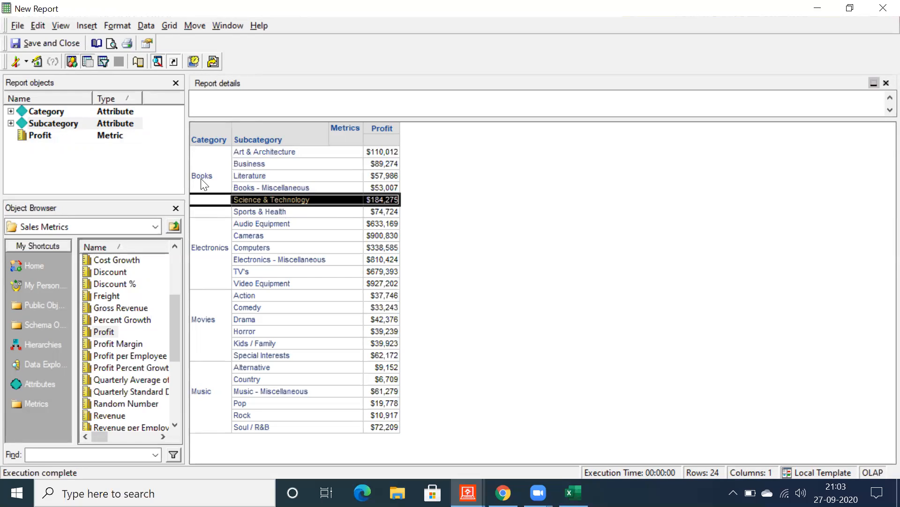
# Step: Enable the Total subtotal for the report and review the category totals and grand total of Profit
pyautogui.click(153, 29)
pyautogui.click(172, 60)
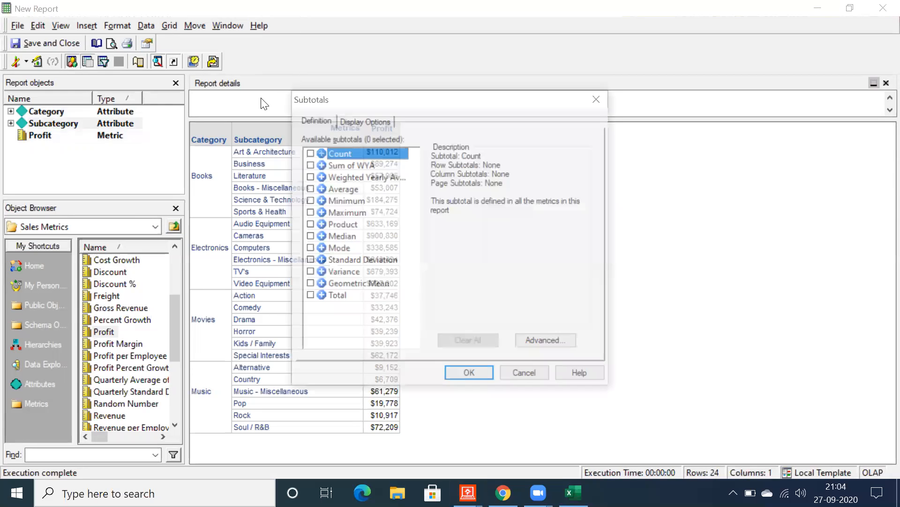
pyautogui.click(311, 296)
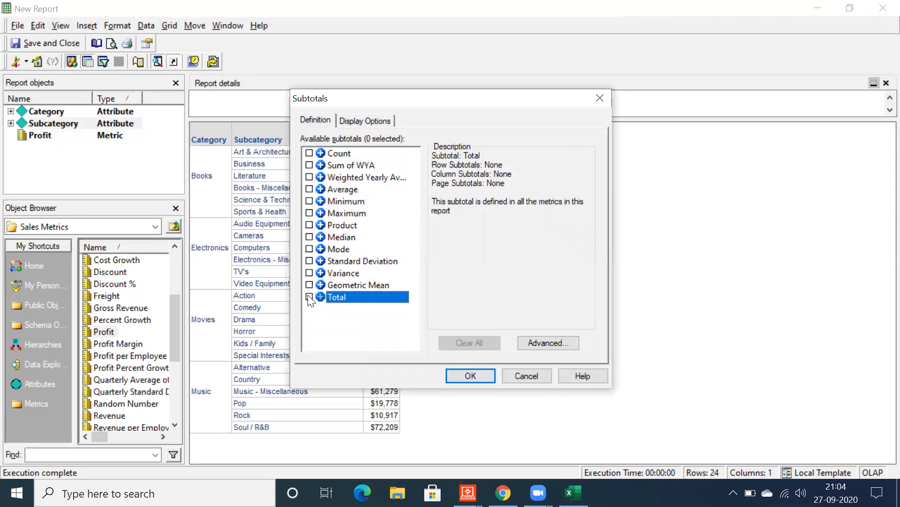
pyautogui.click(309, 297)
pyautogui.click(451, 376)
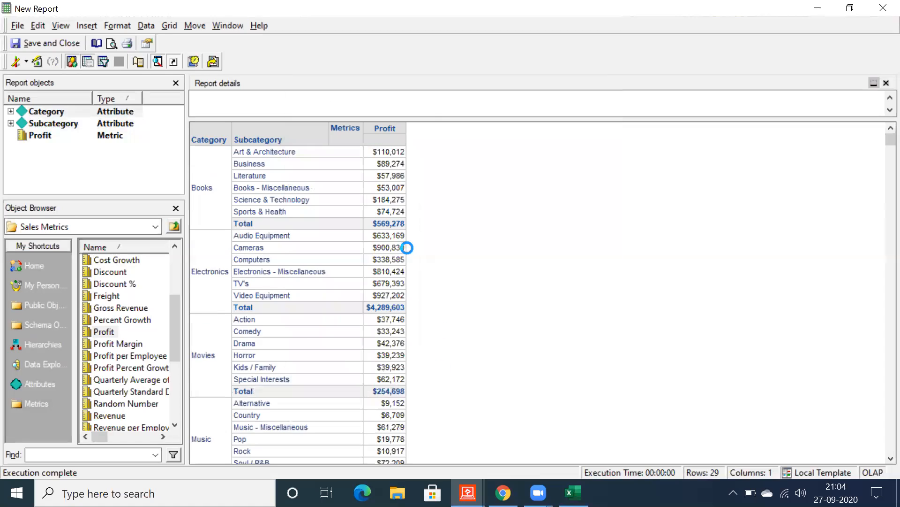
pyautogui.click(381, 154)
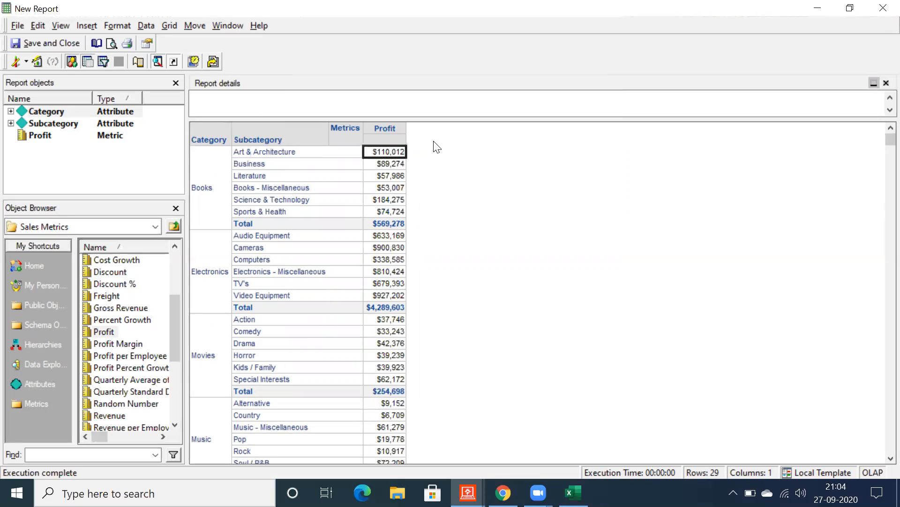
pyautogui.scroll(-3, 431, 282)
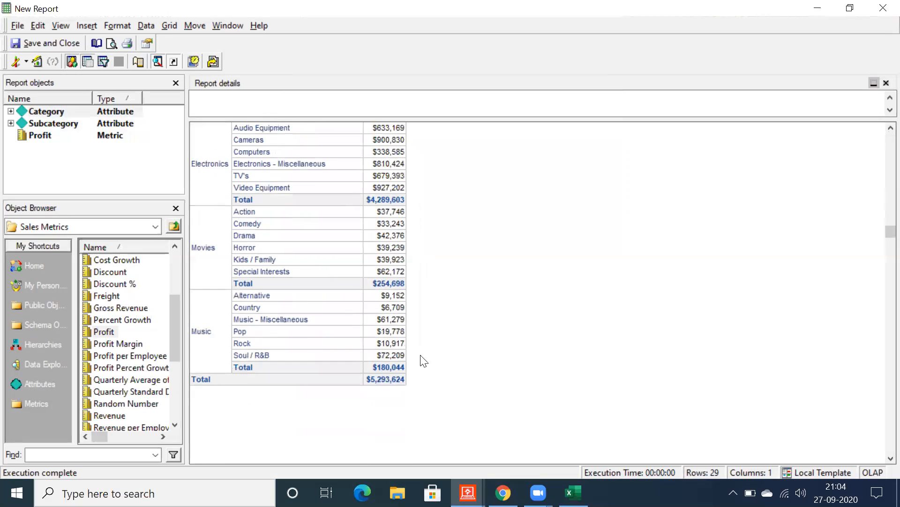
pyautogui.click(387, 380)
pyautogui.scroll(3, 422, 392)
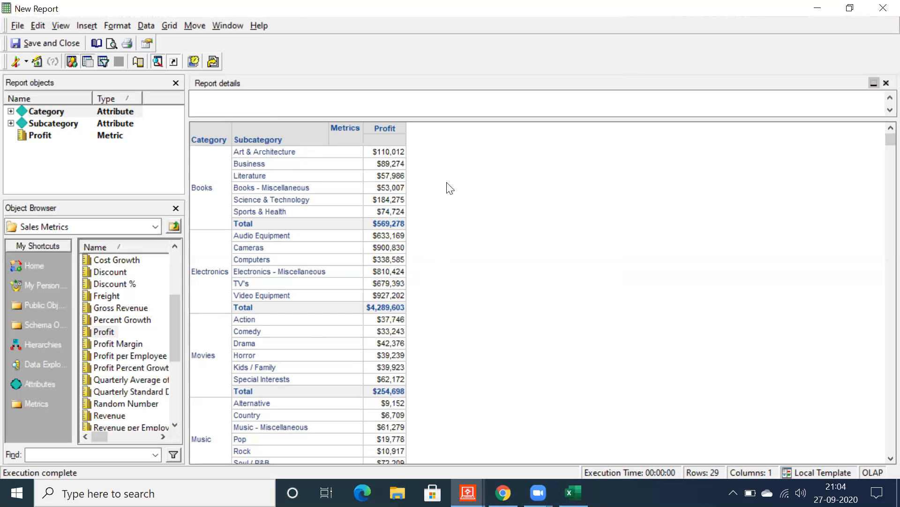
# Step: Switch to the Metric Editor and add the Profit fact as the new metric's formula
pyautogui.moveTo(468, 493)
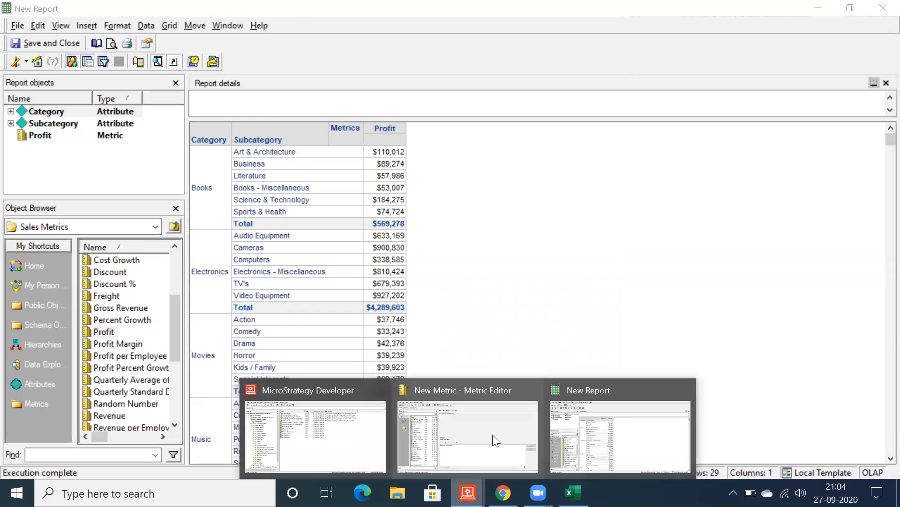
pyautogui.click(497, 432)
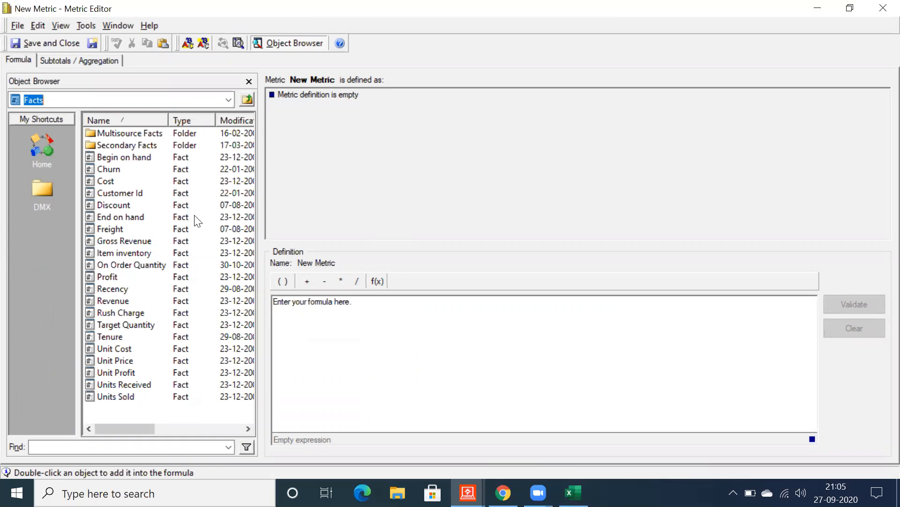
pyautogui.doubleClick(100, 277)
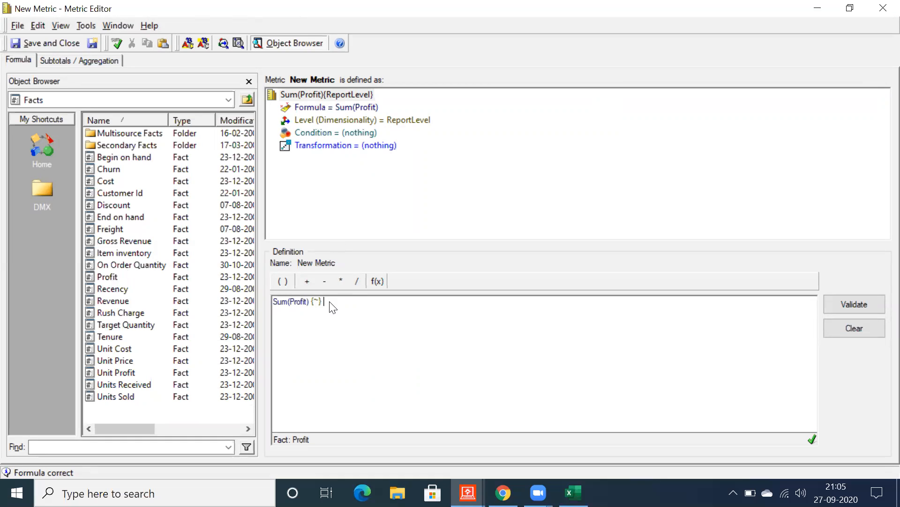
# Step: Remove the Report Level target from the new metric's Level (Dimensionality)
pyautogui.click(342, 119)
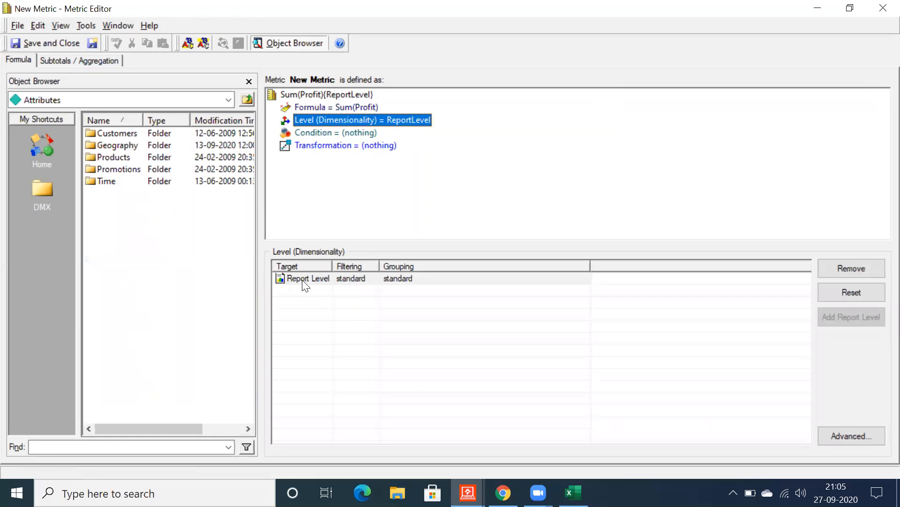
pyautogui.click(304, 279)
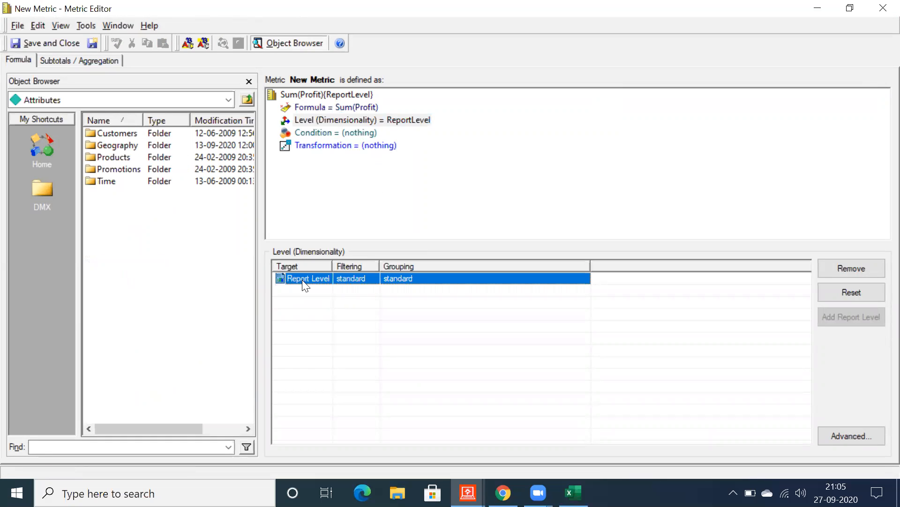
pyautogui.click(854, 270)
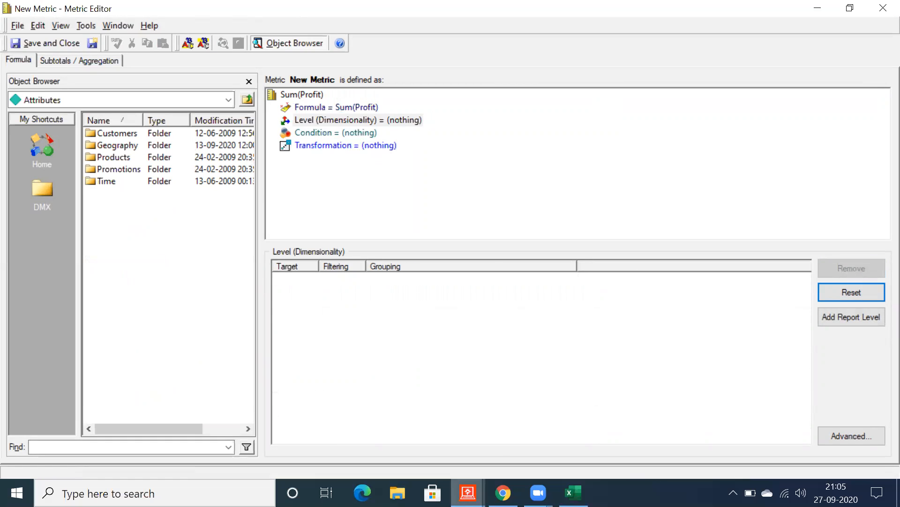
# Step: Check the Books subcategory profits in the report, and add the Category attribute from Products as the new metric's level target
pyautogui.moveTo(468, 493)
pyautogui.click(610, 422)
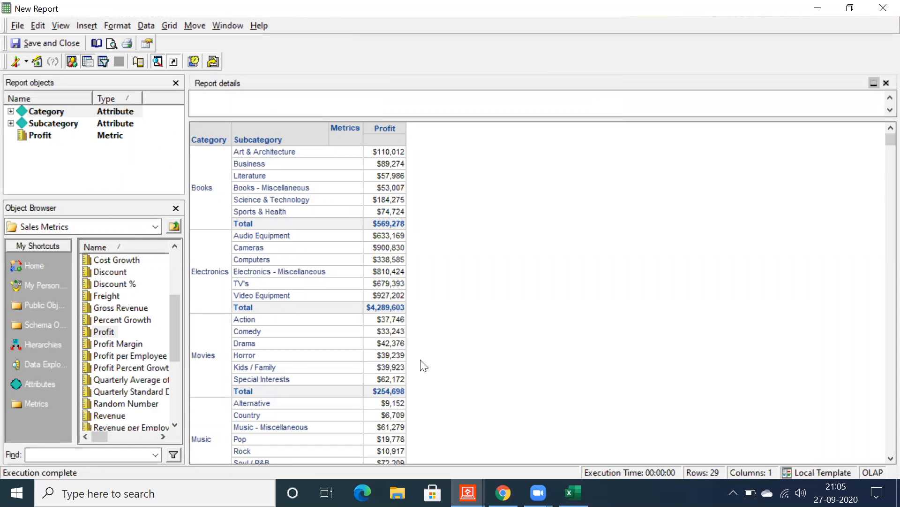
pyautogui.moveTo(374, 152); pyautogui.dragTo(386, 209)
pyautogui.moveTo(468, 492)
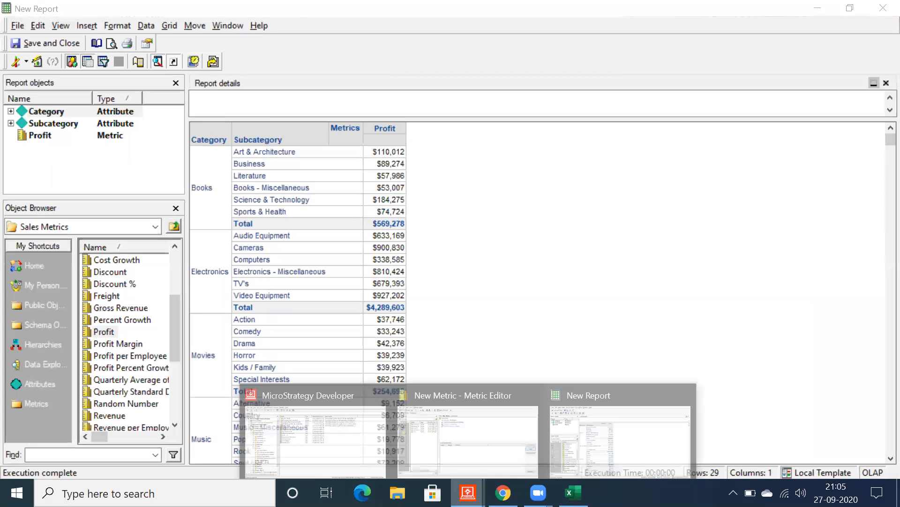
pyautogui.click(487, 448)
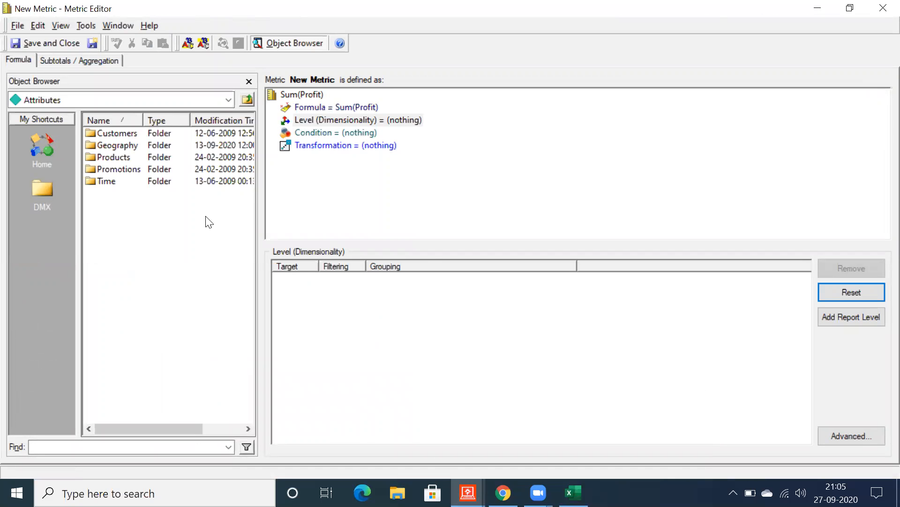
pyautogui.click(107, 156)
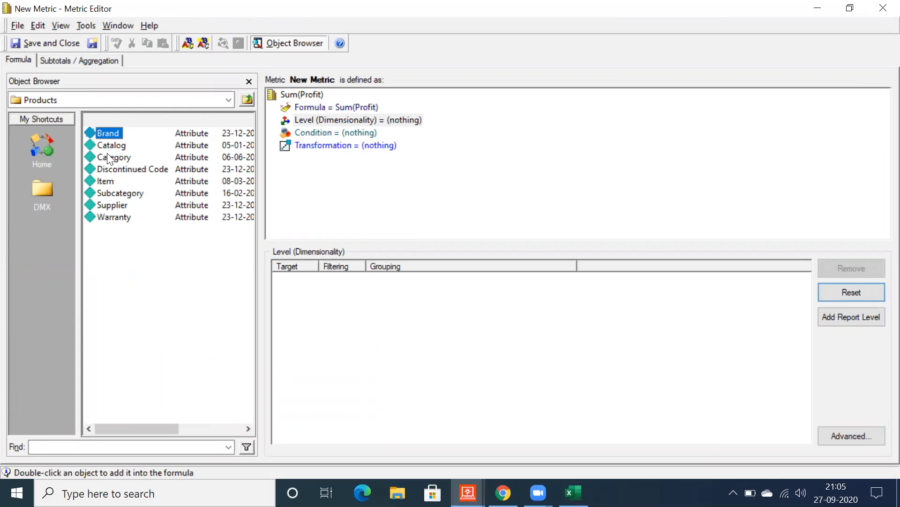
pyautogui.doubleClick(105, 158)
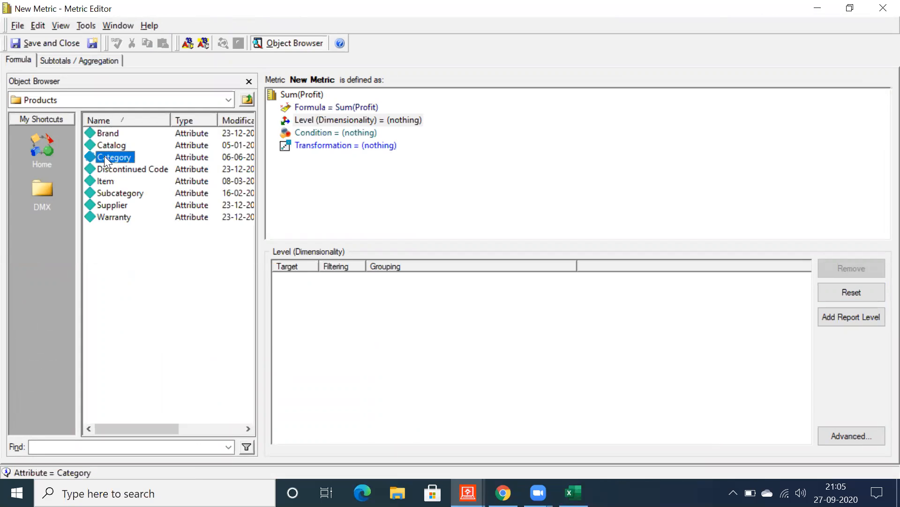
pyautogui.click(300, 282)
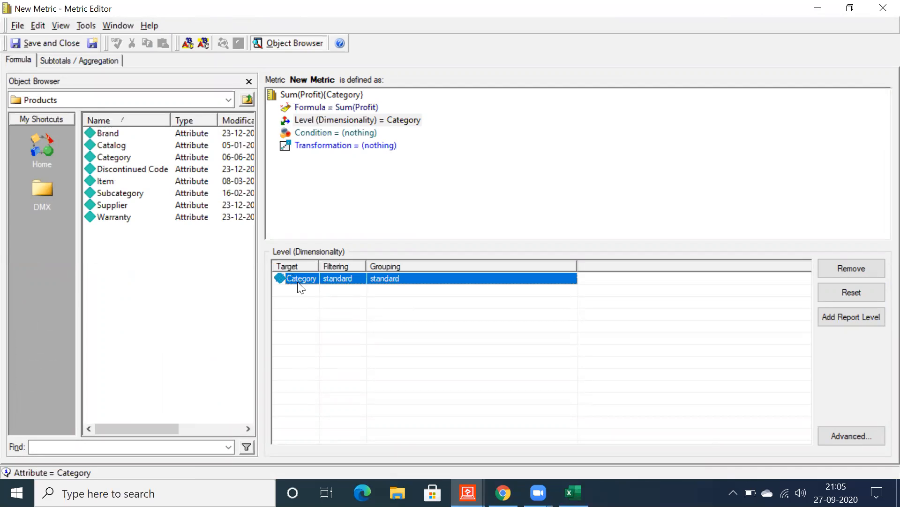
# Step: Examine the Filtering and Grouping options available for the Category target, leaving both at standard
pyautogui.click(341, 280)
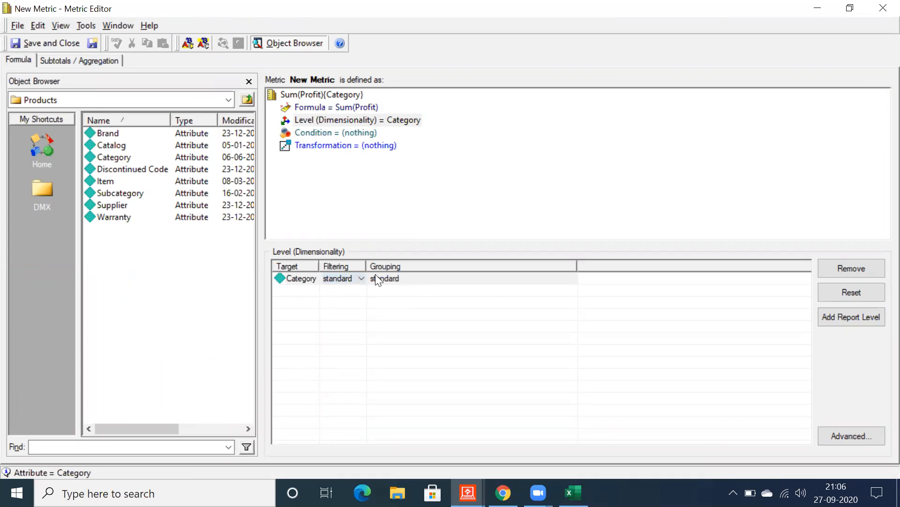
pyautogui.click(360, 277)
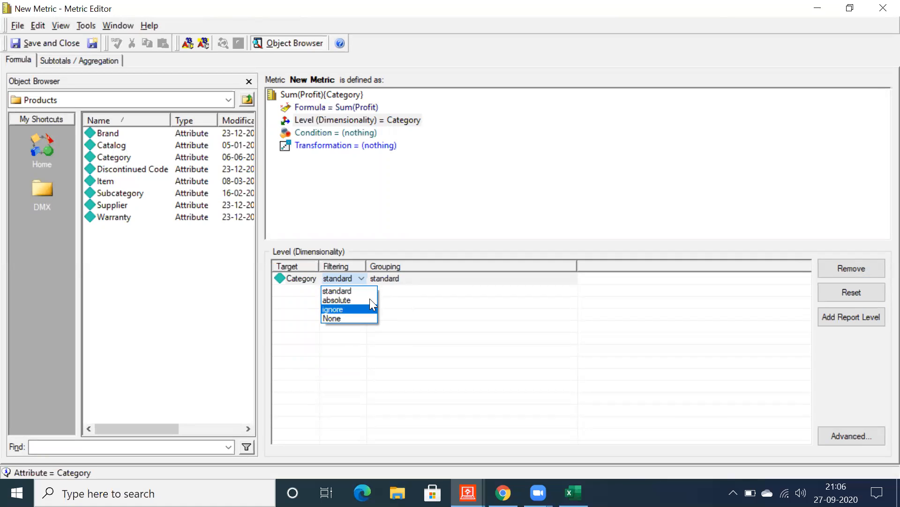
pyautogui.click(393, 280)
pyautogui.click(392, 280)
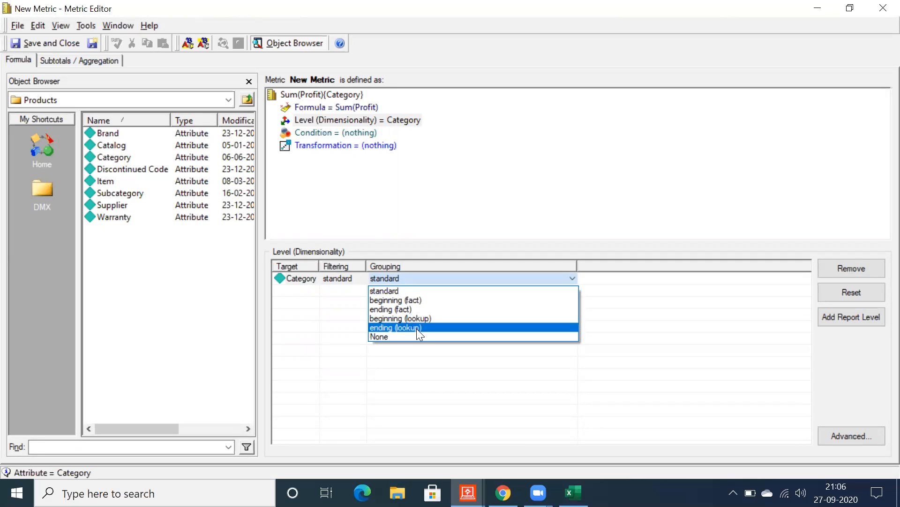
pyautogui.click(400, 368)
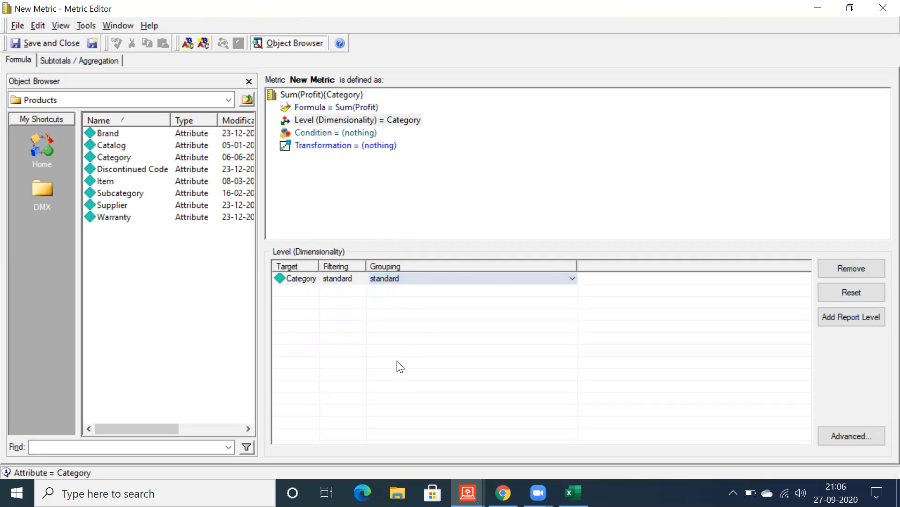
pyautogui.click(389, 276)
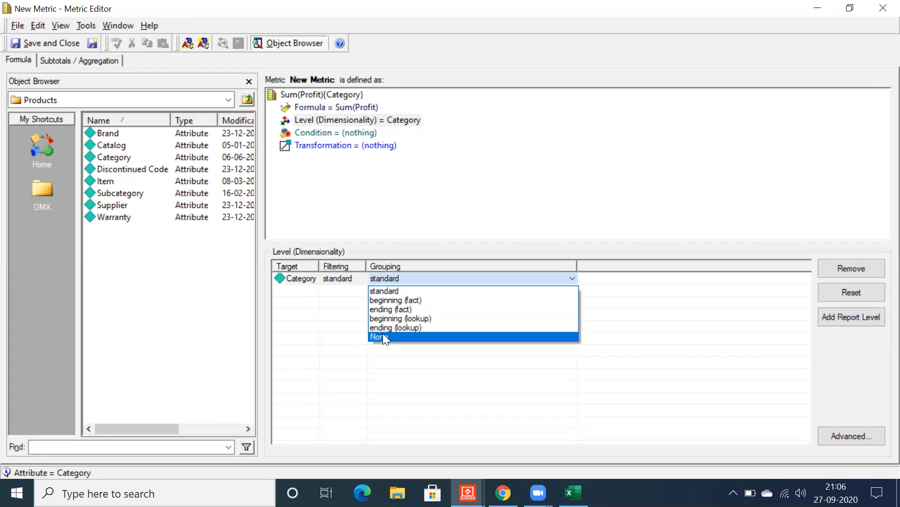
pyautogui.click(327, 344)
pyautogui.click(398, 281)
pyautogui.click(347, 295)
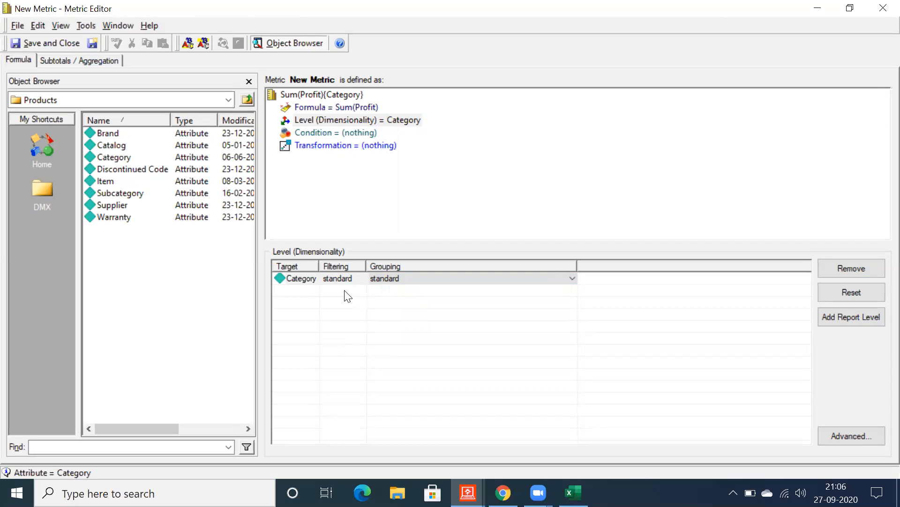
# Step: Narrow the Grouping column and widen the Target column in the Level (Dimensionality) table
pyautogui.click(345, 279)
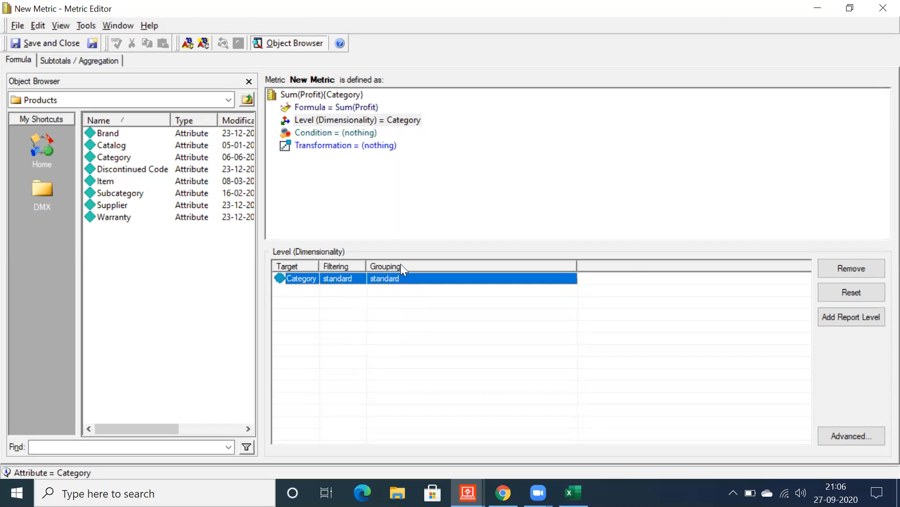
pyautogui.moveTo(577, 265); pyautogui.dragTo(444, 257)
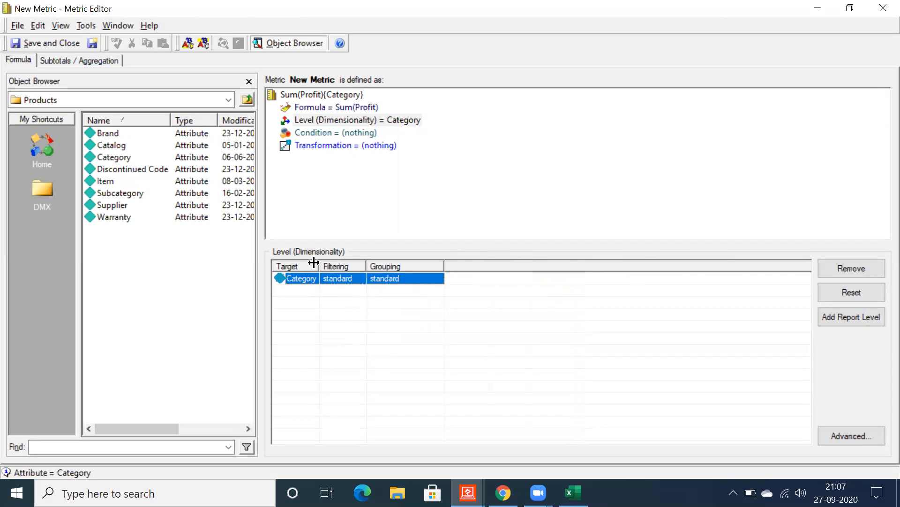
pyautogui.moveTo(314, 261); pyautogui.dragTo(327, 263)
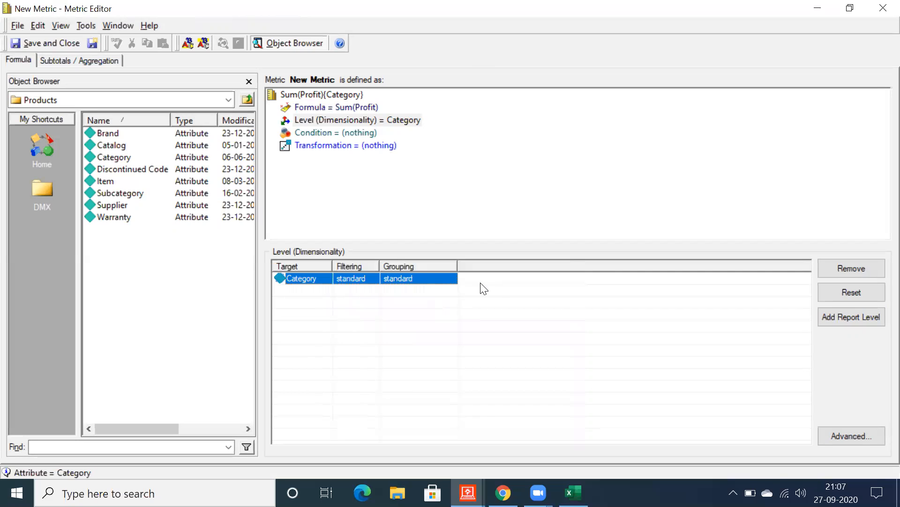
# Step: Save the new metric in the Metrics folder as CAT_S_S and close the Metric Editor
pyautogui.click(47, 46)
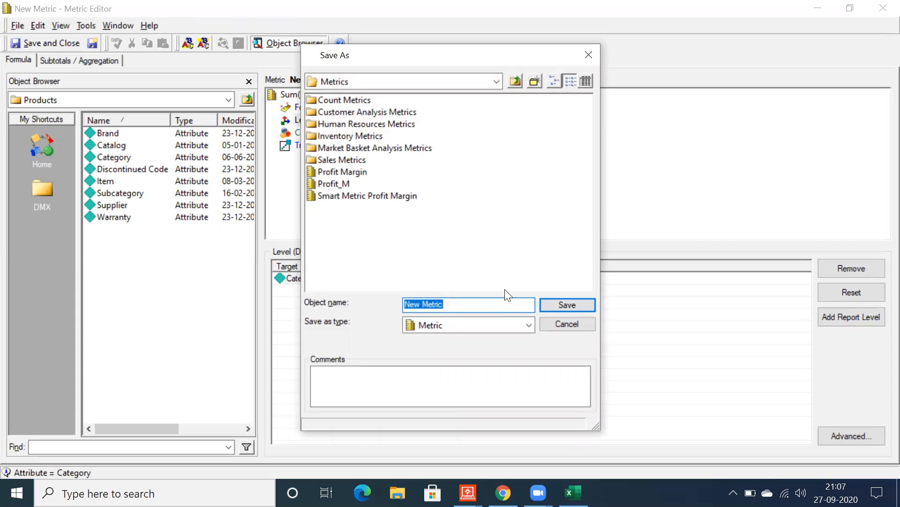
pyautogui.write('A2')
pyautogui.press('BackSpace')
pyautogui.press('BackSpace')
pyautogui.write('CAT_')
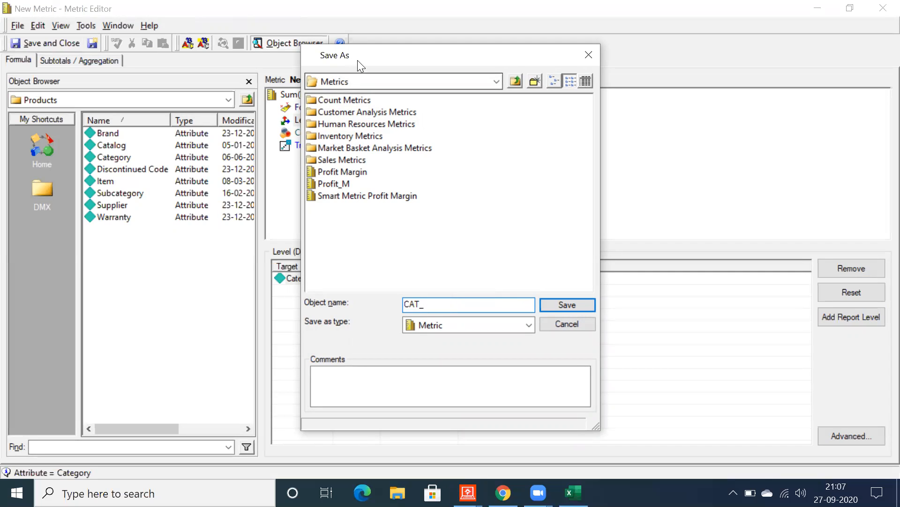
pyautogui.moveTo(361, 59); pyautogui.dragTo(544, 36)
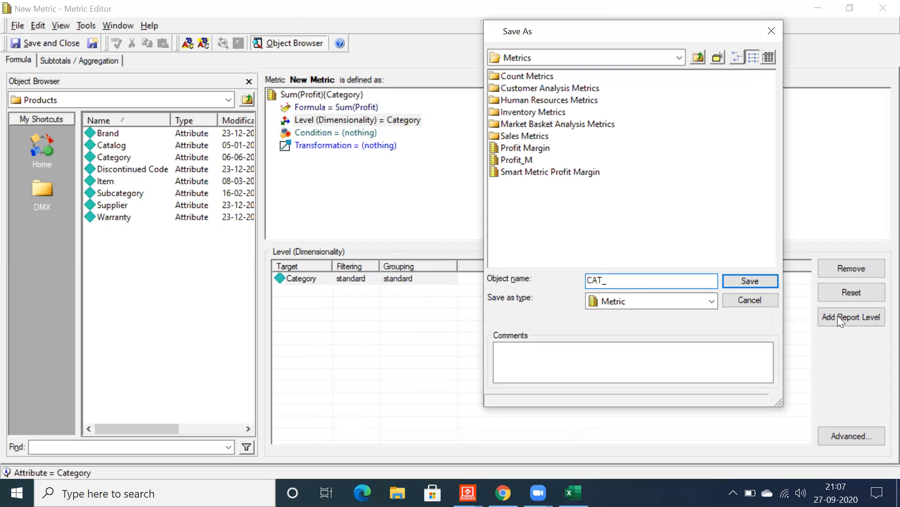
pyautogui.write('ST_')
pyautogui.press('BackSpace')
pyautogui.press('BackSpace')
pyautogui.press('BackSpace')
pyautogui.write('S_S')
pyautogui.moveTo(602, 281); pyautogui.dragTo(612, 282)
pyautogui.click(621, 280)
pyautogui.click(751, 281)
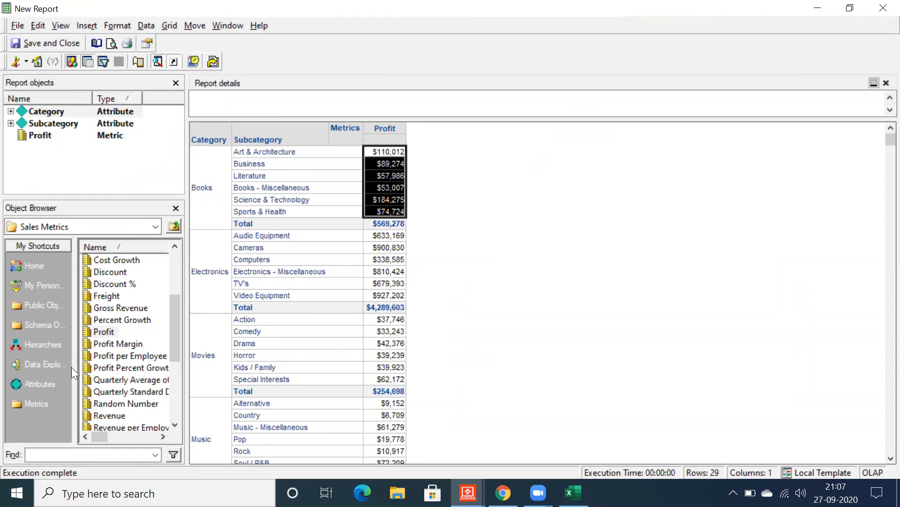
# Step: Add the CAT_S_S metric from the Metrics folder to the report after Profit, re-executing the report, and hide the report details
pyautogui.click(29, 386)
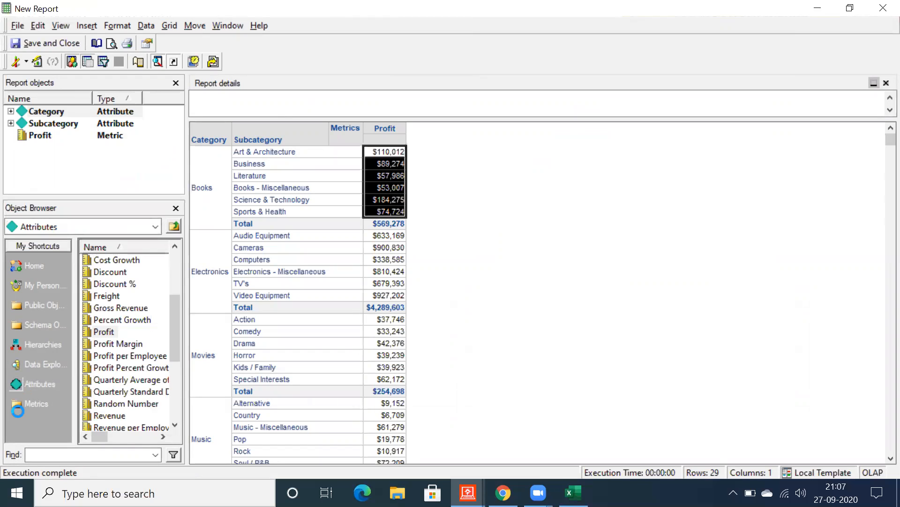
pyautogui.click(22, 407)
pyautogui.click(108, 333)
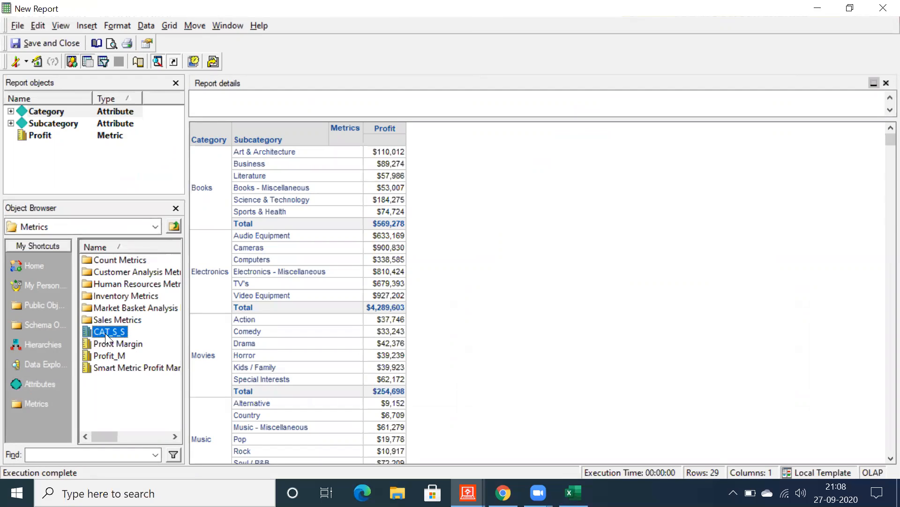
pyautogui.moveTo(108, 336); pyautogui.dragTo(412, 290)
pyautogui.click(492, 292)
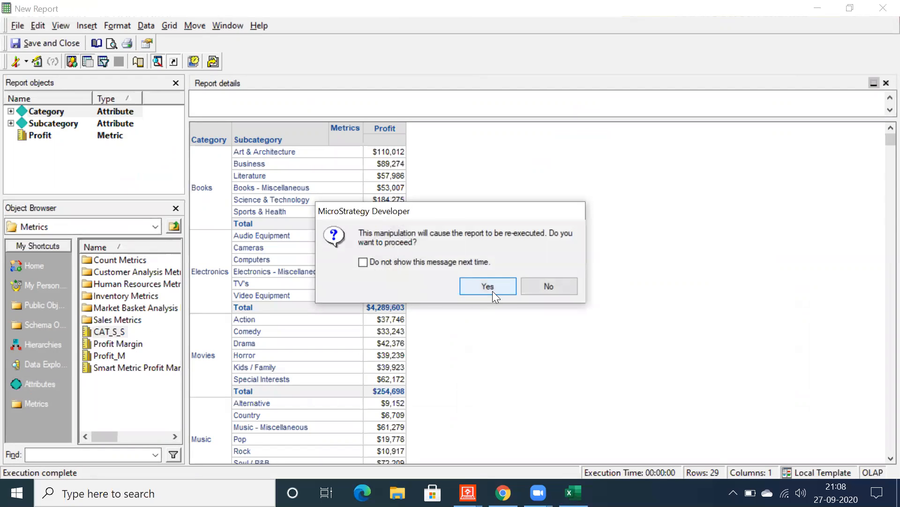
pyautogui.click(878, 83)
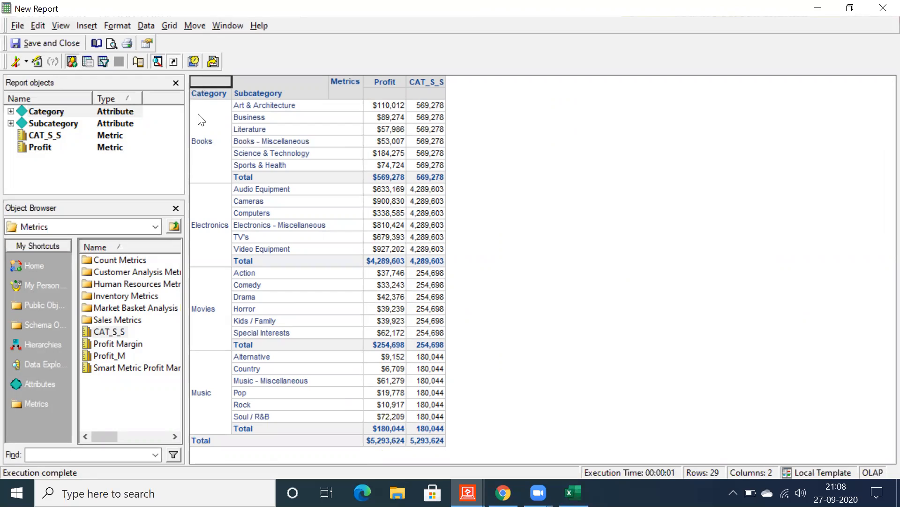
# Step: Compare the CAT_S_S values of the Books subcategories with the Books total for Profit
pyautogui.click(378, 180)
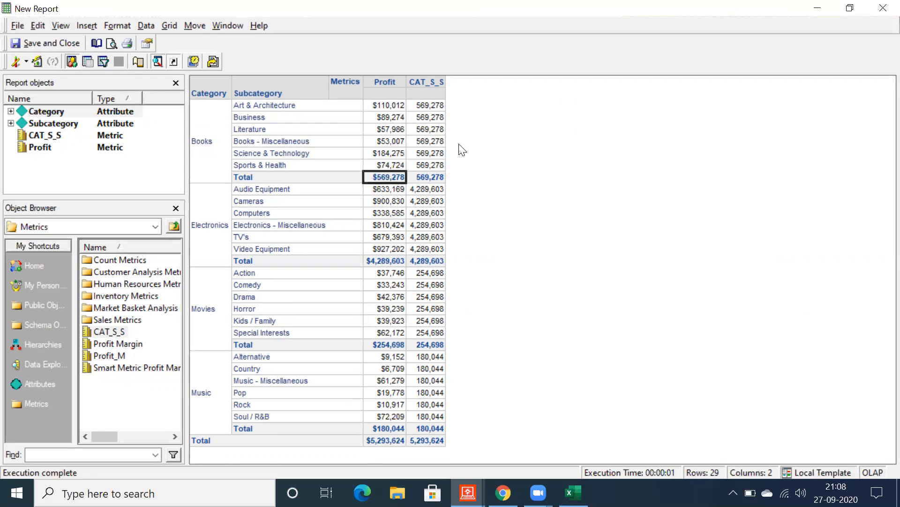
pyautogui.click(435, 102)
pyautogui.moveTo(436, 134); pyautogui.dragTo(435, 165)
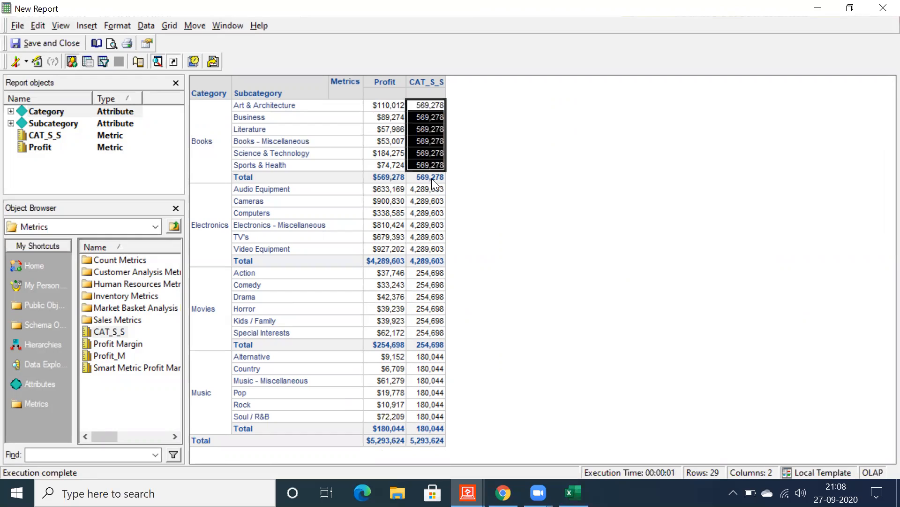
pyautogui.click(431, 176)
pyautogui.click(428, 108)
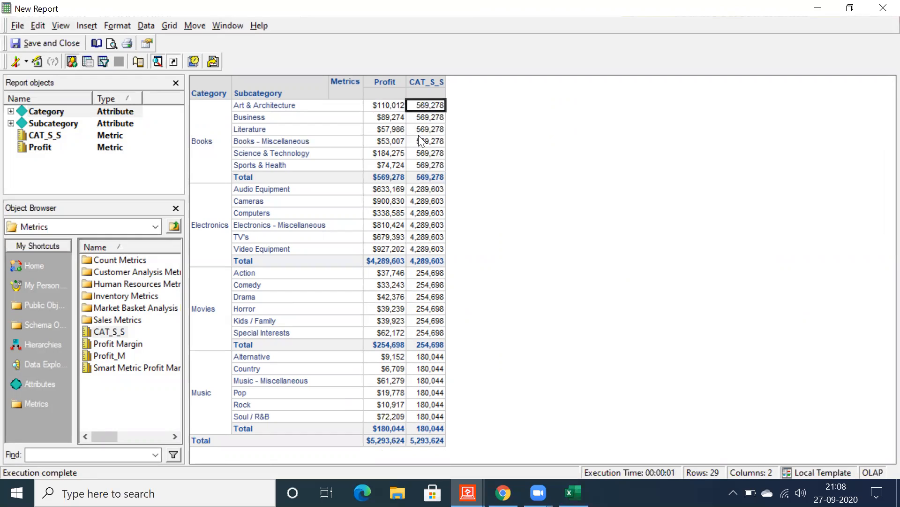
pyautogui.click(425, 117)
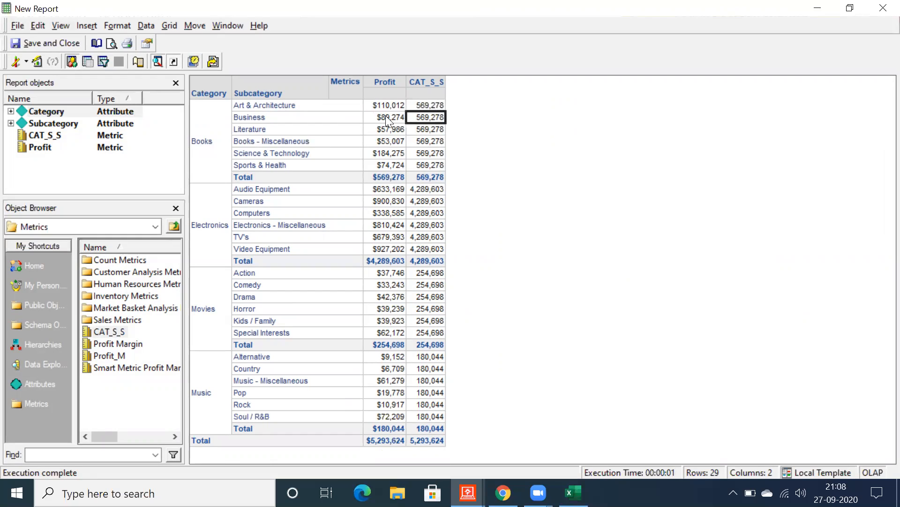
pyautogui.click(428, 141)
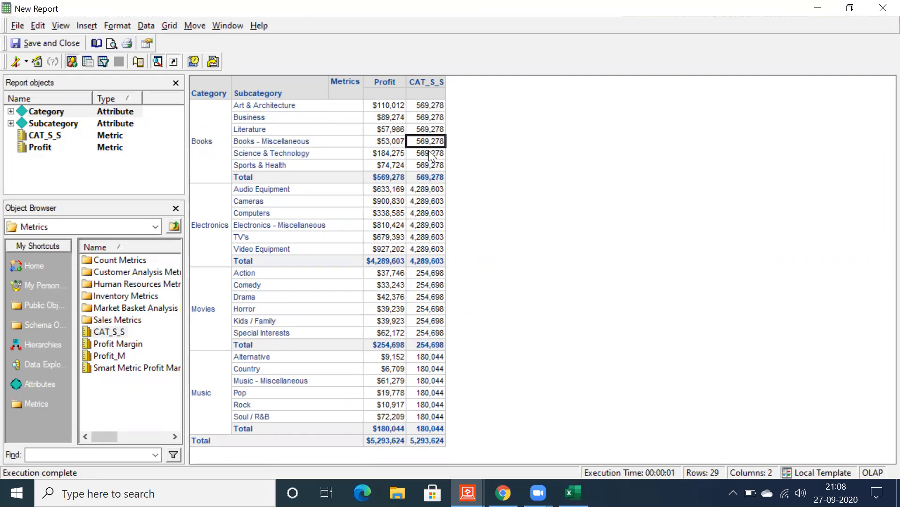
pyautogui.click(428, 106)
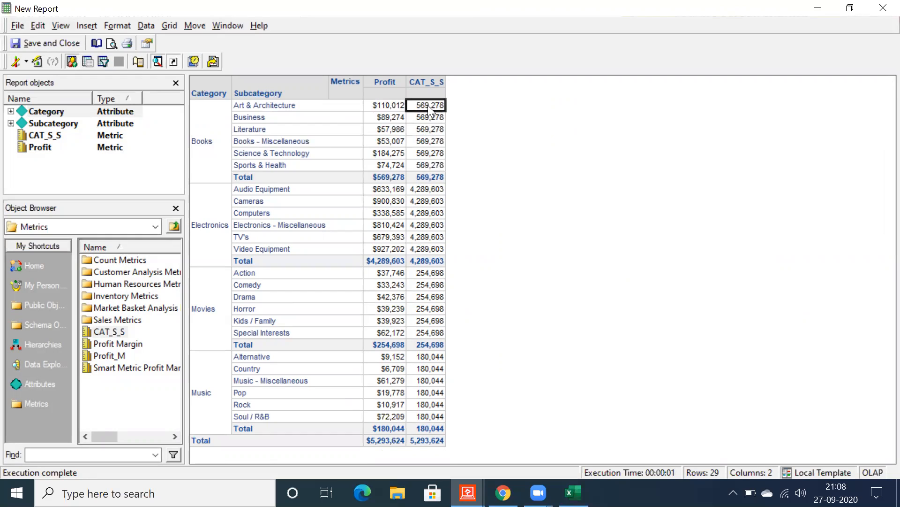
pyautogui.keyDown('shift'); pyautogui.click(437, 165); pyautogui.keyUp('shift')
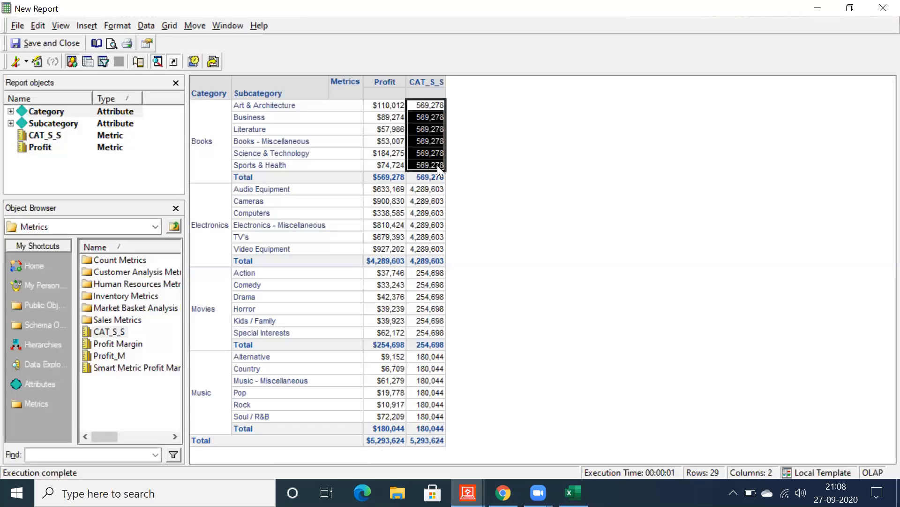
pyautogui.click(432, 170)
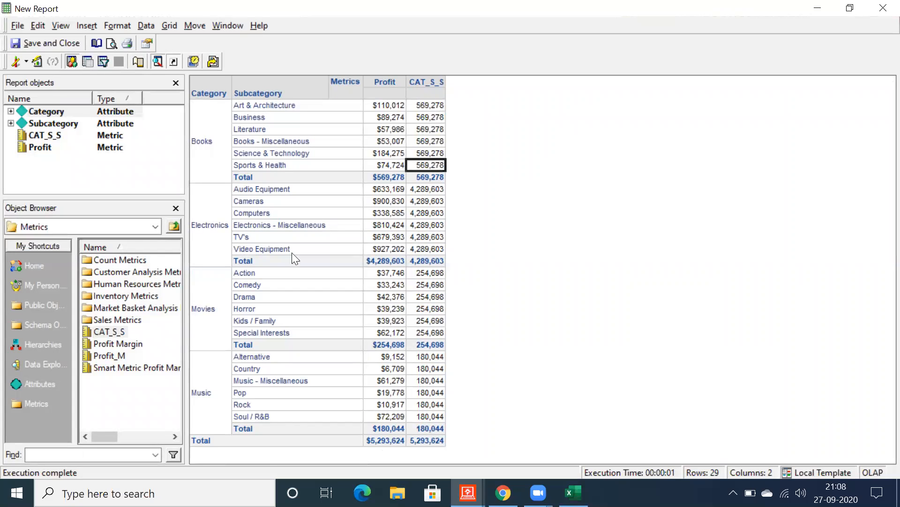
# Step: Compare the CAT_S_S values in Electronics, Movies and Music with their category profits, and check both metrics in the Books total row
pyautogui.click(370, 263)
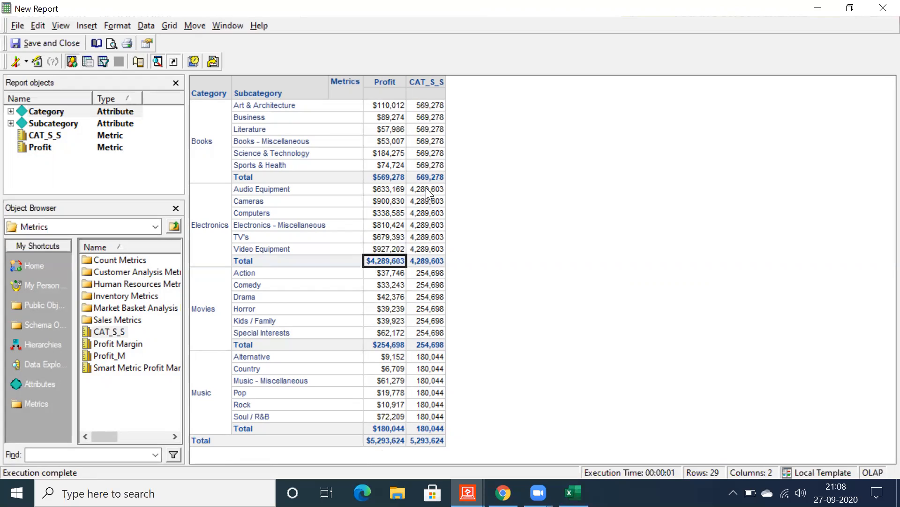
pyautogui.moveTo(426, 190); pyautogui.dragTo(429, 245)
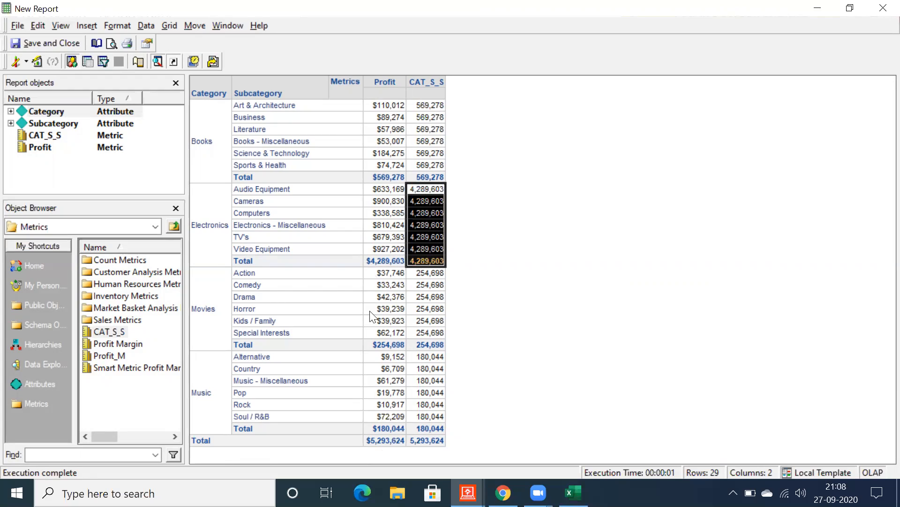
pyautogui.click(374, 349)
pyautogui.moveTo(439, 274); pyautogui.dragTo(440, 333)
pyautogui.click(440, 331)
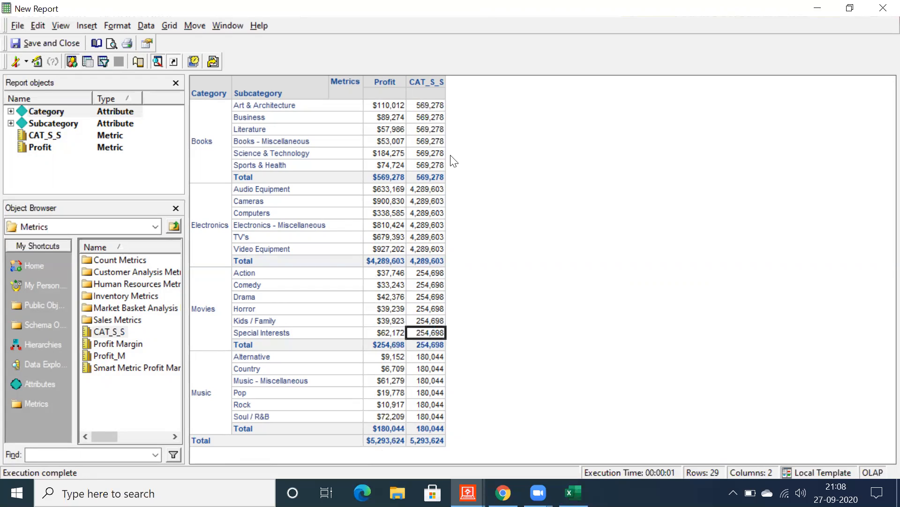
pyautogui.click(434, 190)
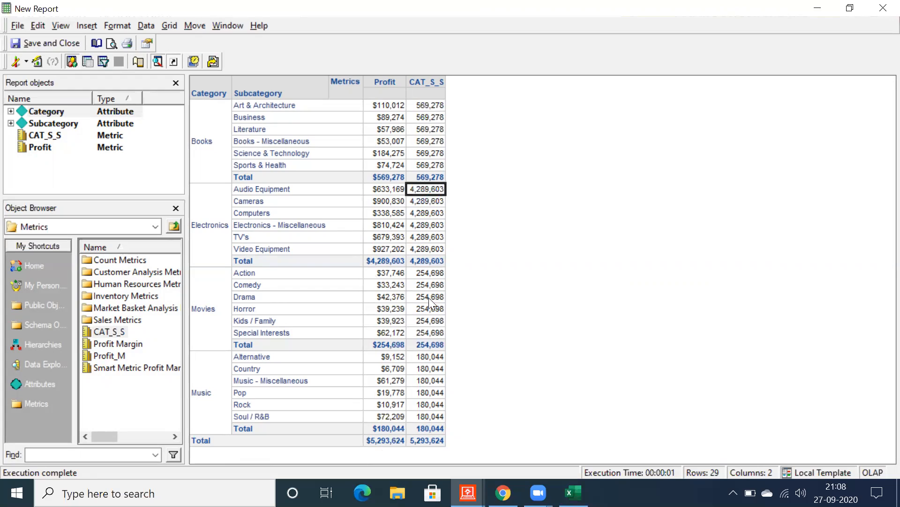
pyautogui.click(429, 297)
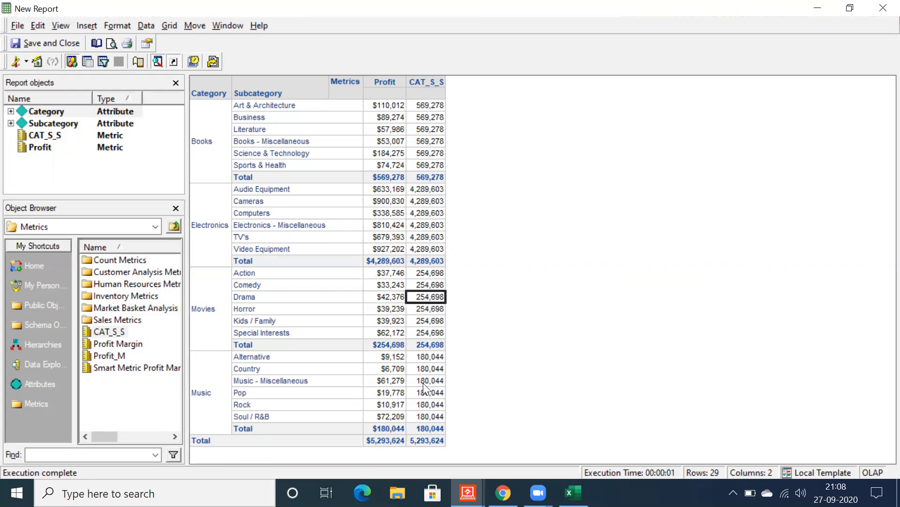
pyautogui.click(423, 380)
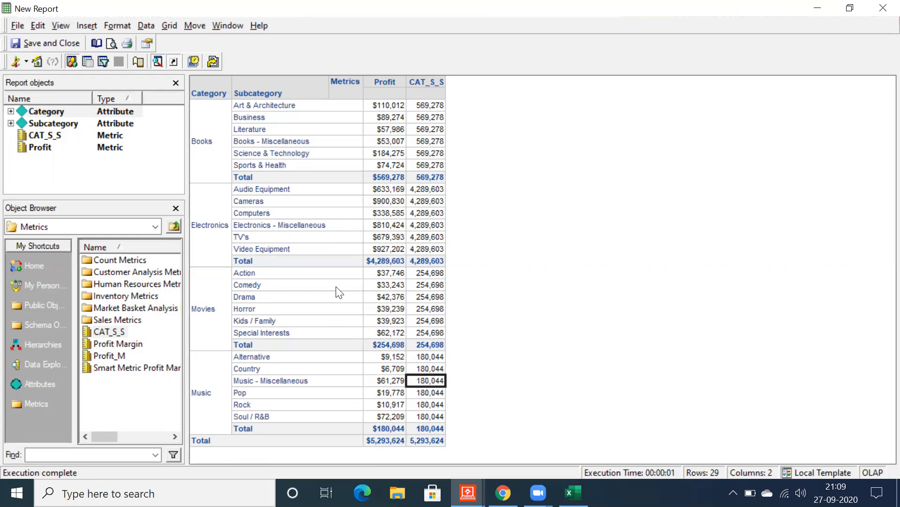
pyautogui.click(382, 176)
pyautogui.click(436, 176)
pyautogui.click(390, 176)
pyautogui.click(417, 176)
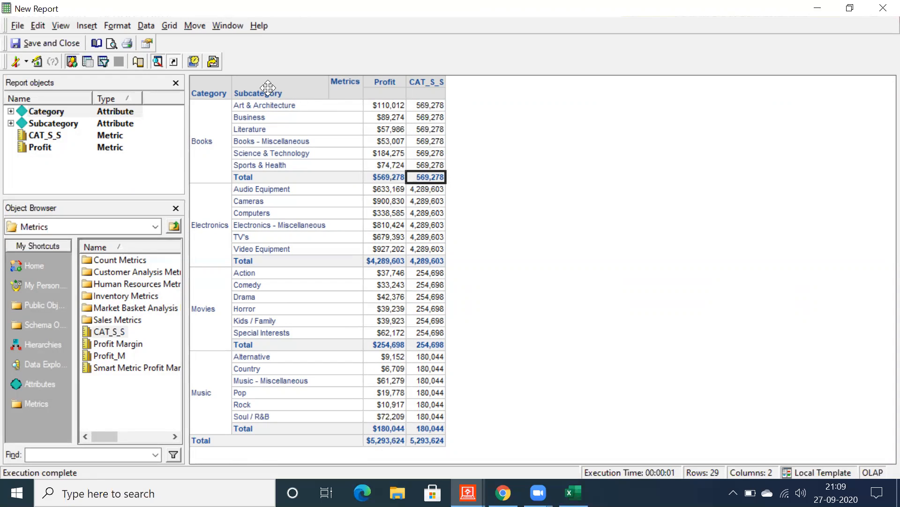
# Step: Take Subcategory off the report grid and compare Profit with CAT_S_S for each category
pyautogui.moveTo(267, 88); pyautogui.dragTo(121, 167)
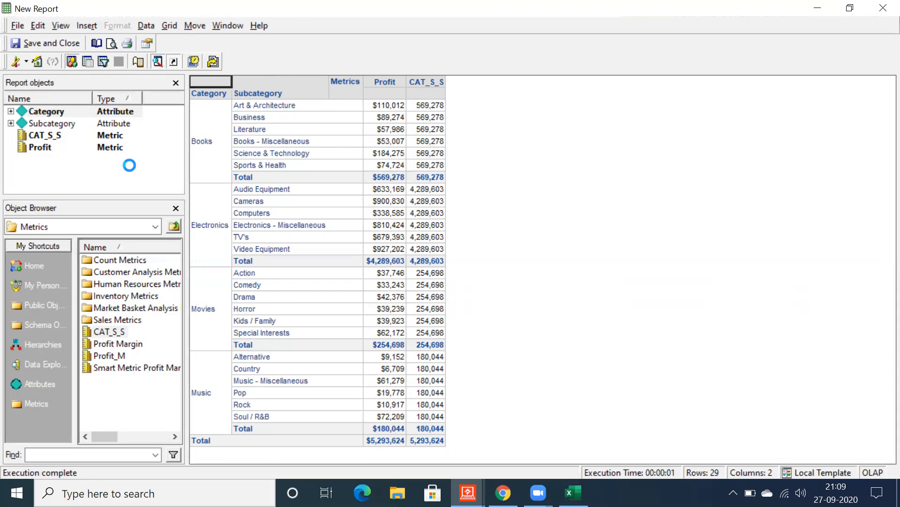
pyautogui.click(286, 107)
pyautogui.click(331, 105)
pyautogui.click(288, 118)
pyautogui.click(326, 118)
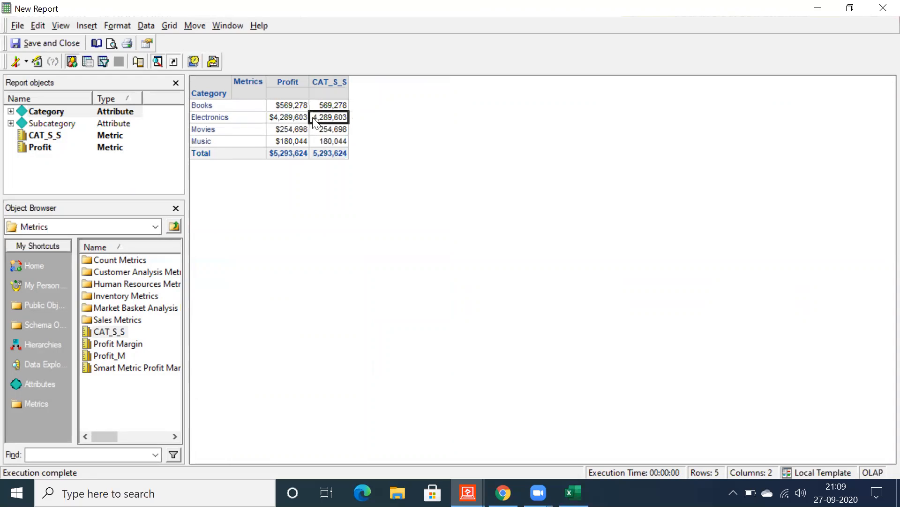
pyautogui.moveTo(277, 101); pyautogui.dragTo(320, 144)
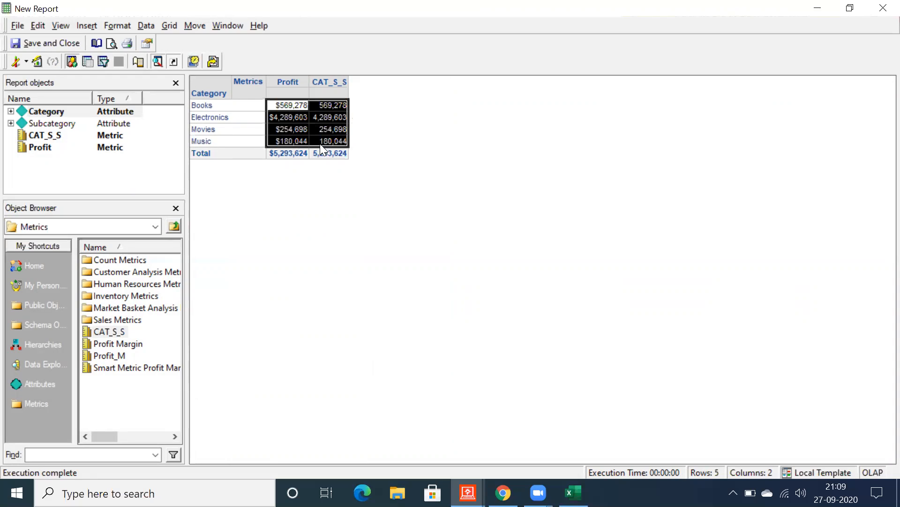
pyautogui.click(334, 104)
pyautogui.click(285, 83)
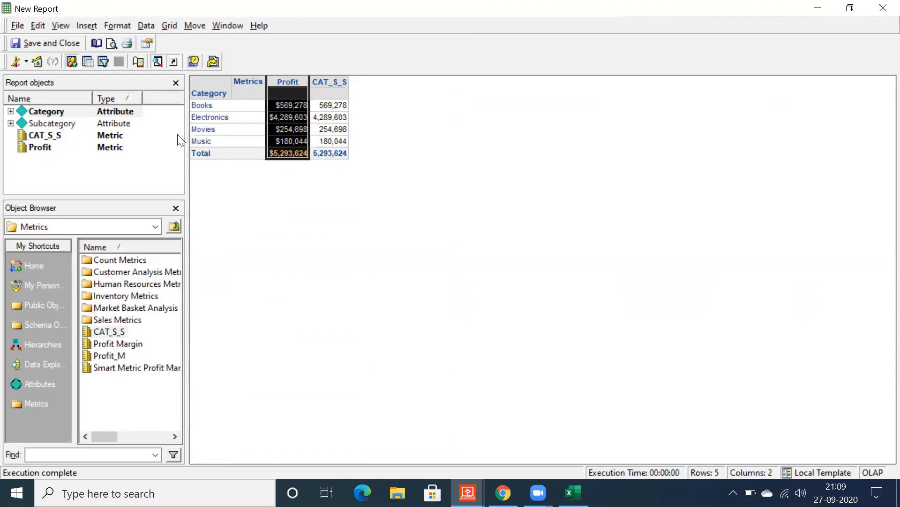
pyautogui.click(195, 104)
pyautogui.click(331, 106)
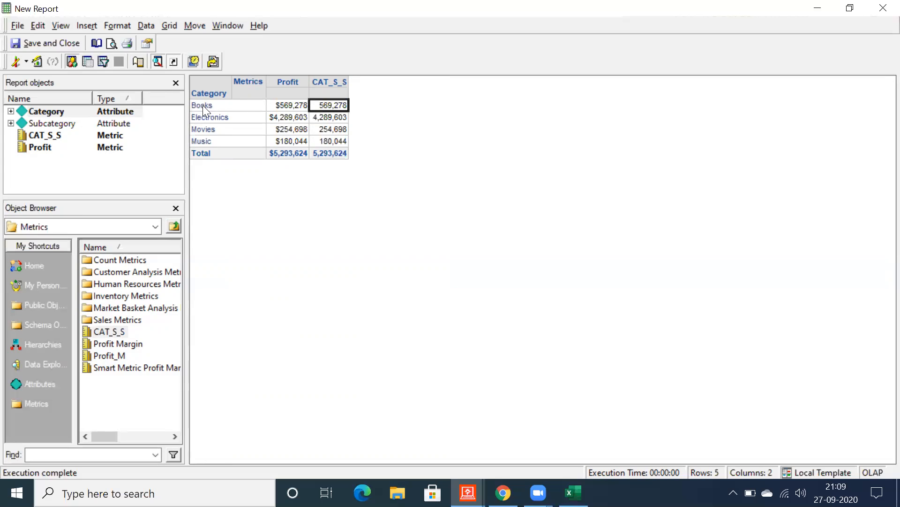
# Step: Put Subcategory back on the report grid and compare Profit with CAT_S_S across the Books subcategories
pyautogui.click(37, 113)
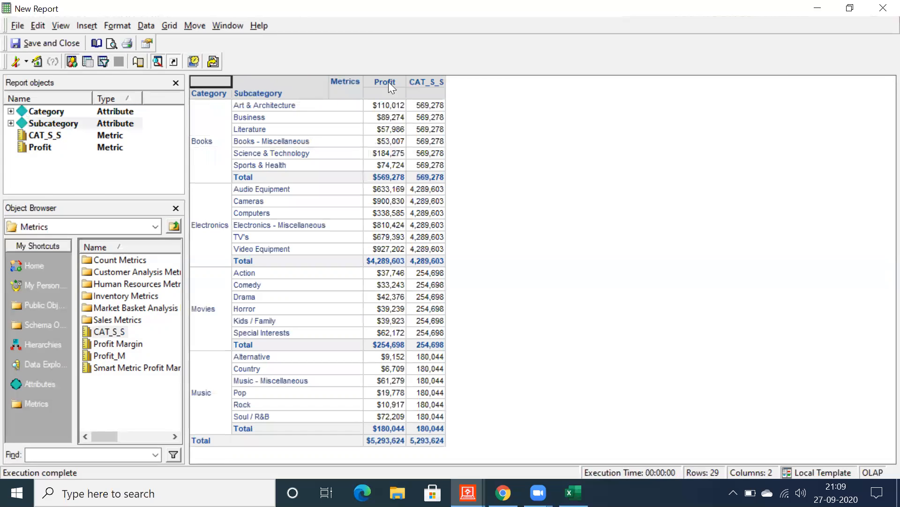
pyautogui.click(391, 106)
pyautogui.click(393, 117)
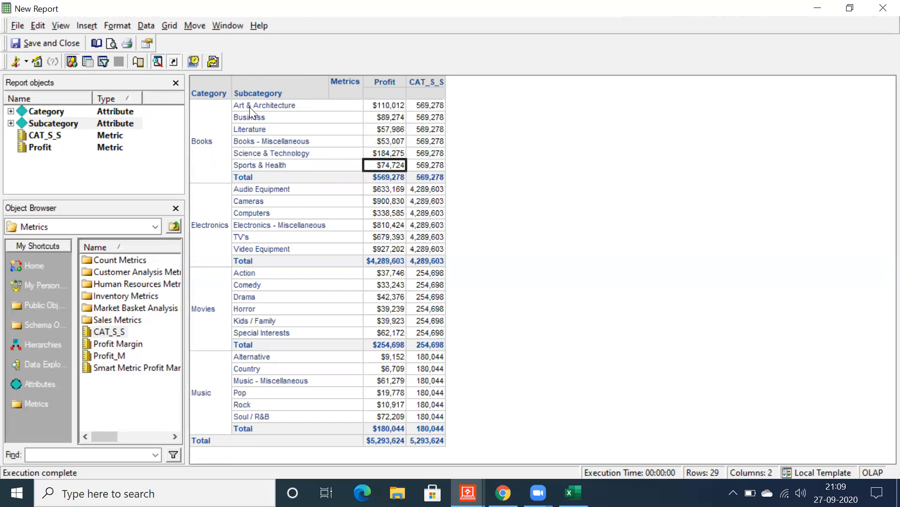
pyautogui.moveTo(253, 106); pyautogui.dragTo(254, 163)
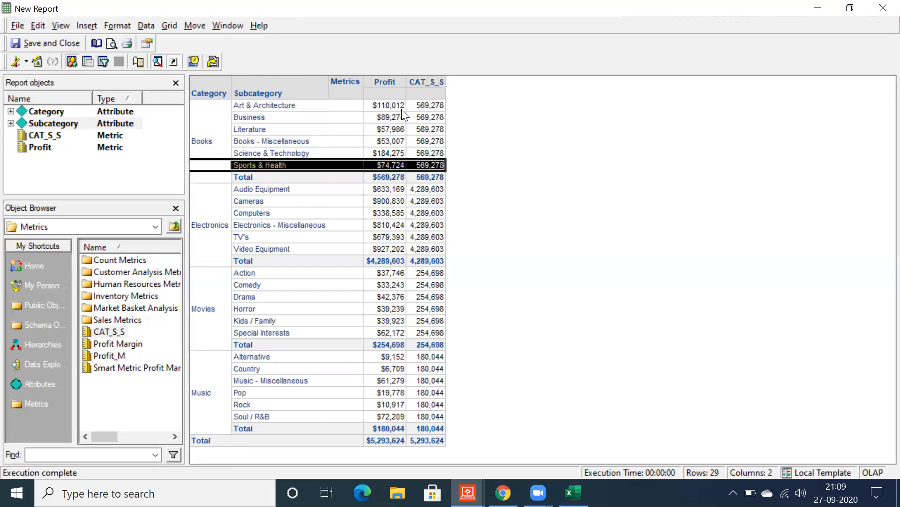
pyautogui.moveTo(419, 107); pyautogui.dragTo(427, 140)
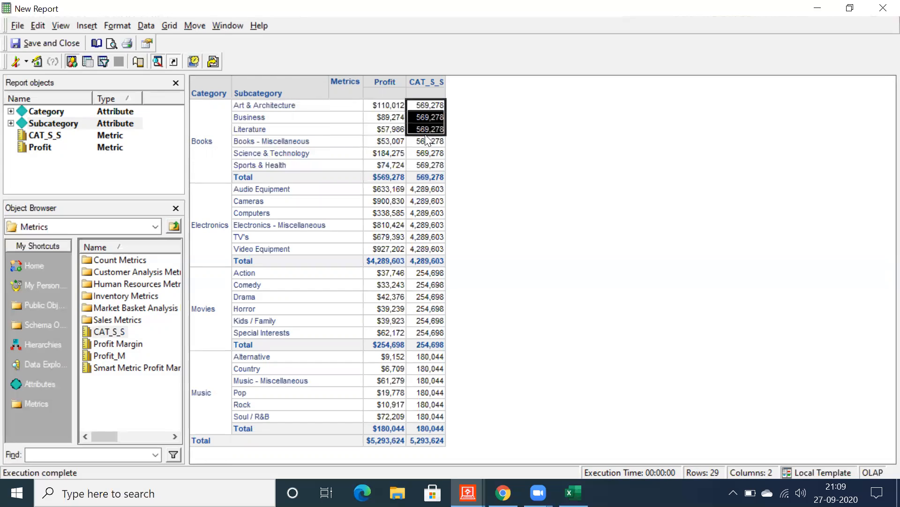
pyautogui.click(426, 160)
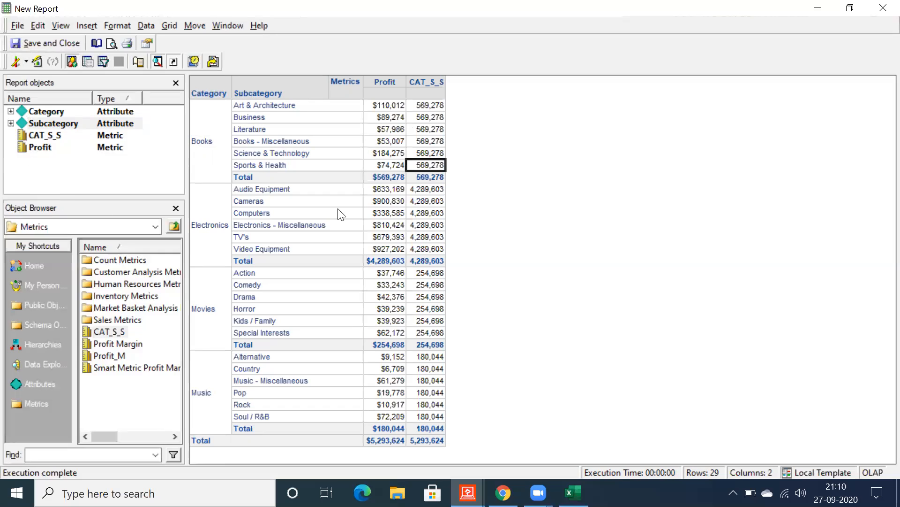
pyautogui.click(430, 106)
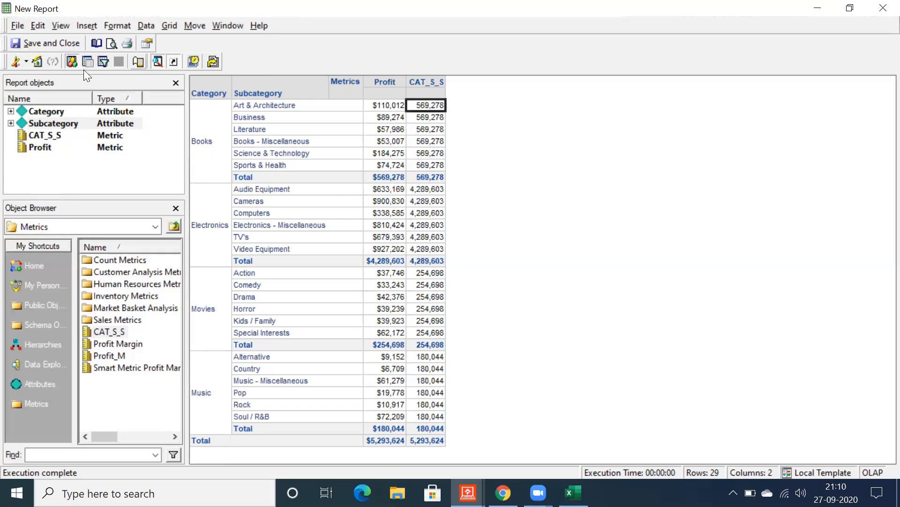
# Step: Save the report in the Reports folder under the name Level Metric Report
pyautogui.click(17, 27)
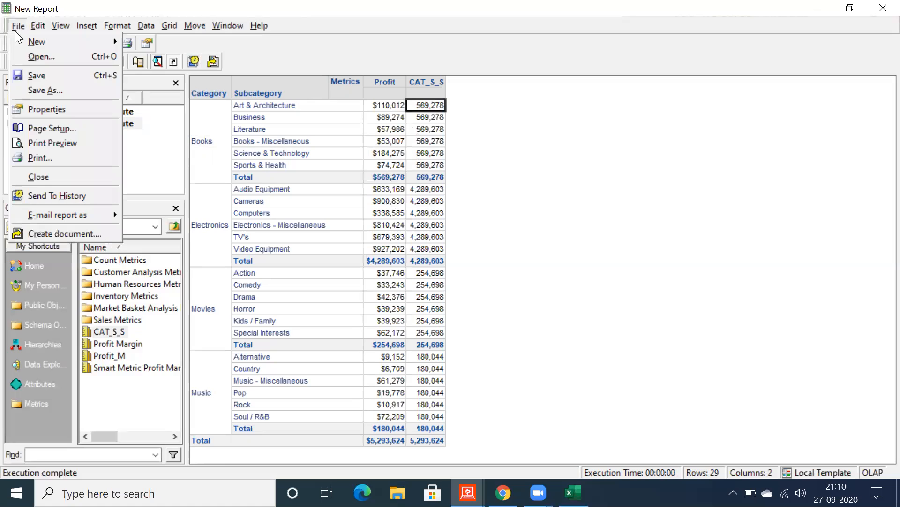
pyautogui.click(32, 87)
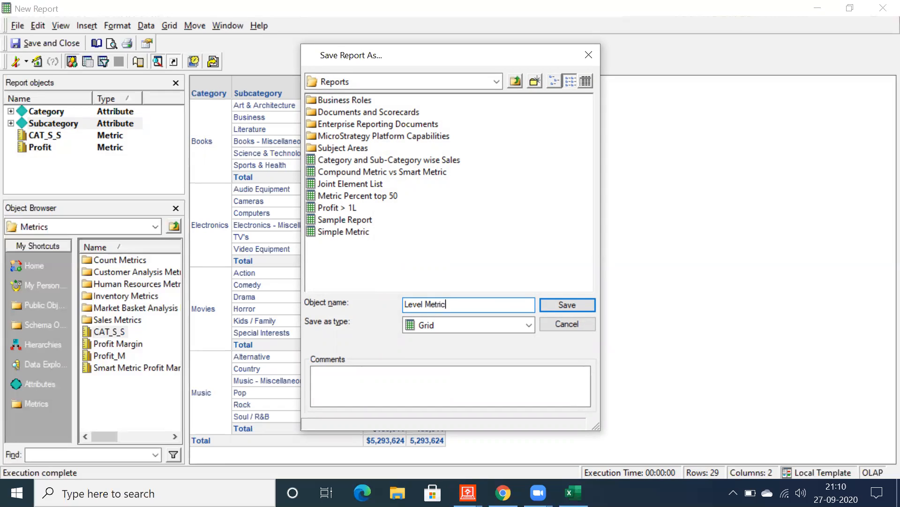
pyautogui.write('Report')
pyautogui.click(567, 304)
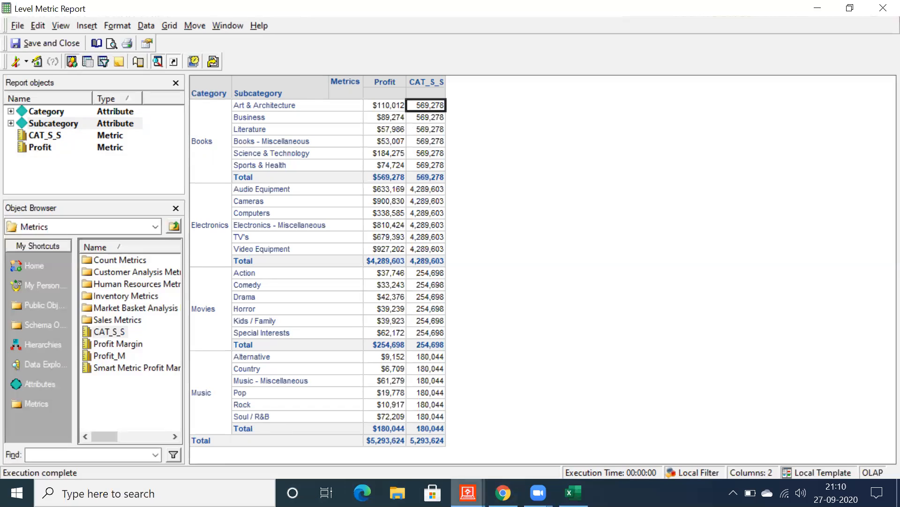
# Step: Switch to the MicroStrategy Developer window and create a new folder with the default name inside Public Objects\Metrics
pyautogui.click(468, 492)
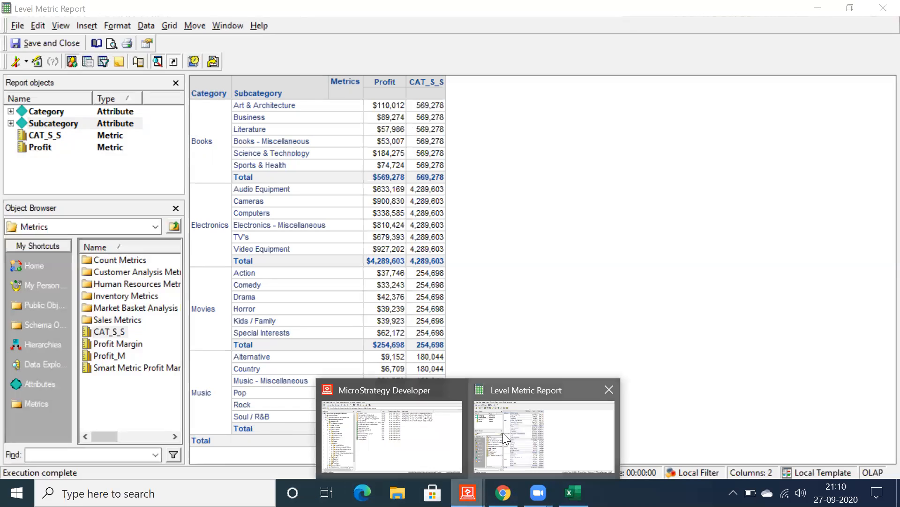
pyautogui.click(502, 433)
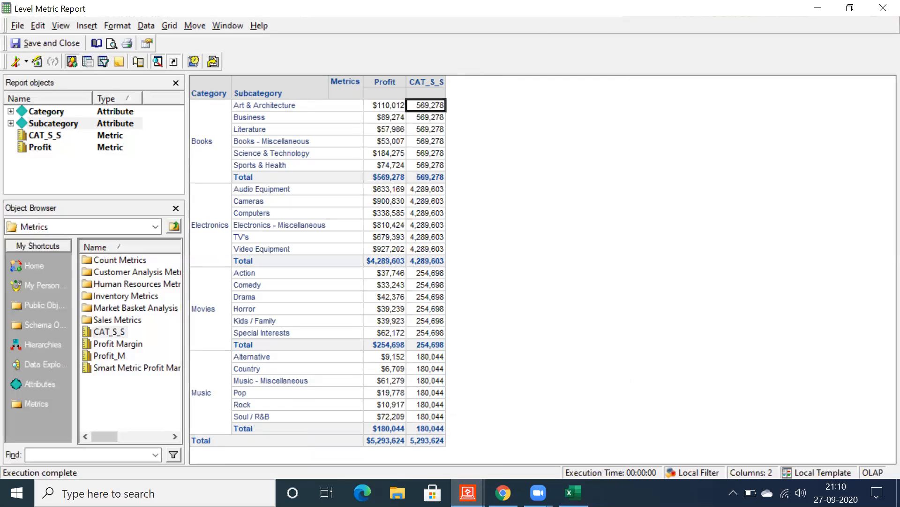
pyautogui.click(468, 492)
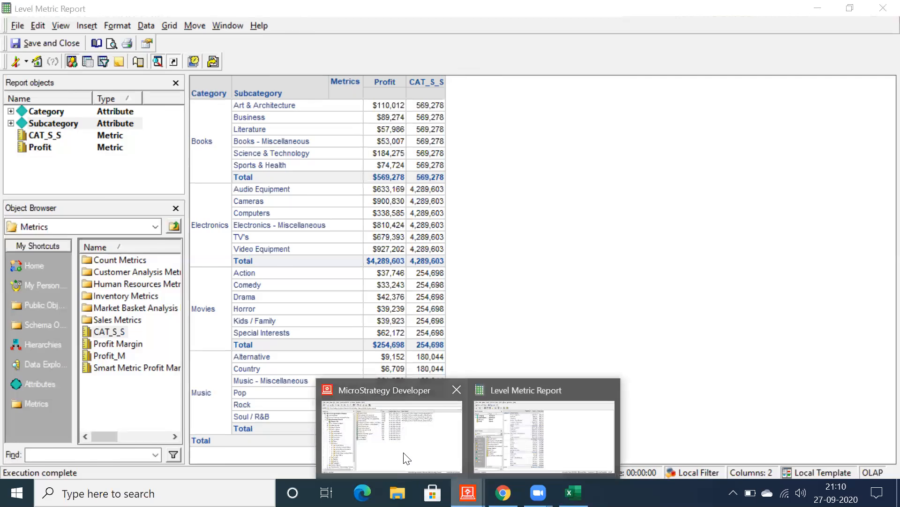
pyautogui.click(407, 459)
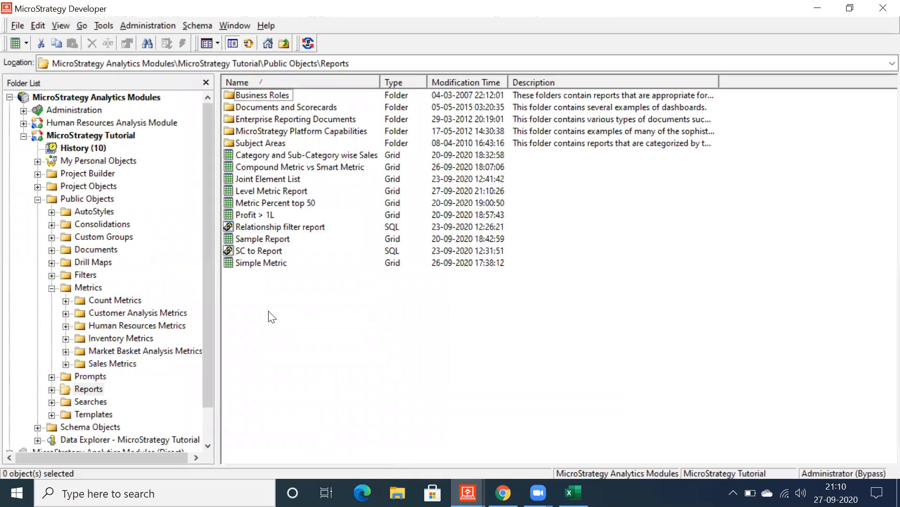
pyautogui.click(93, 286)
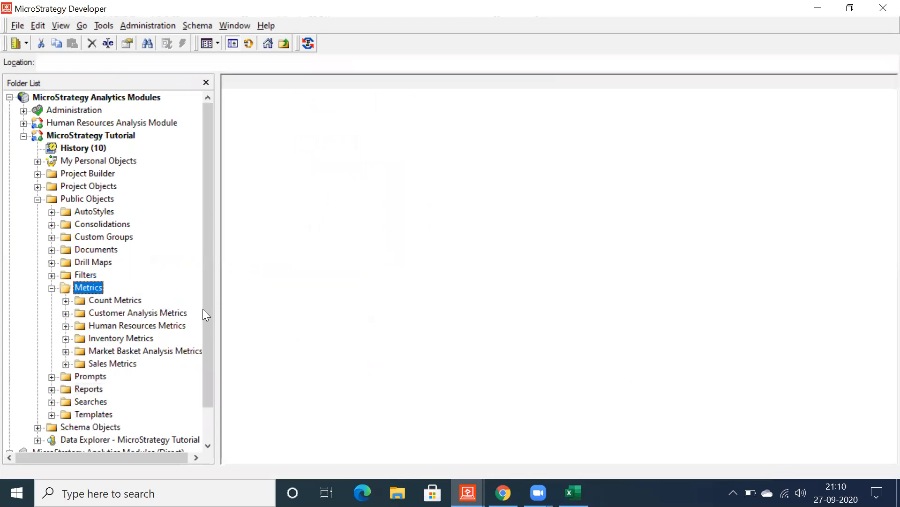
pyautogui.rightClick(258, 248)
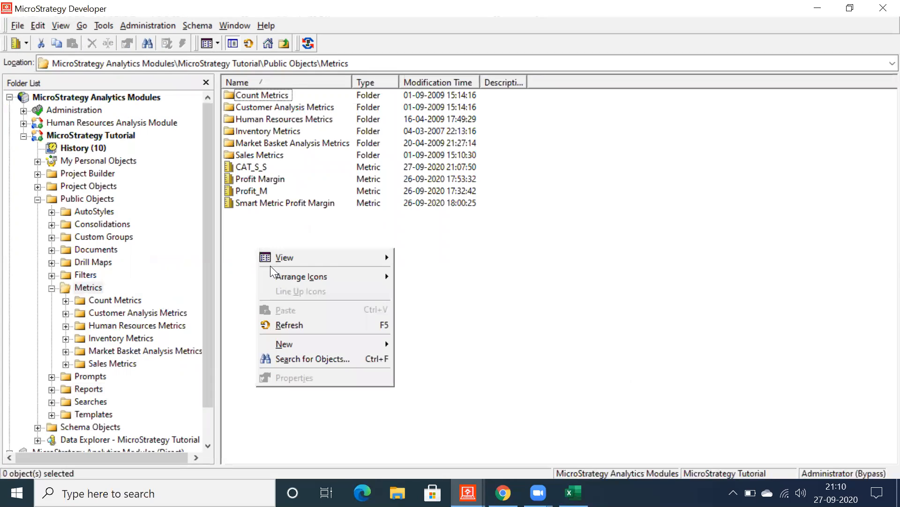
pyautogui.moveTo(299, 347)
pyautogui.press('f')
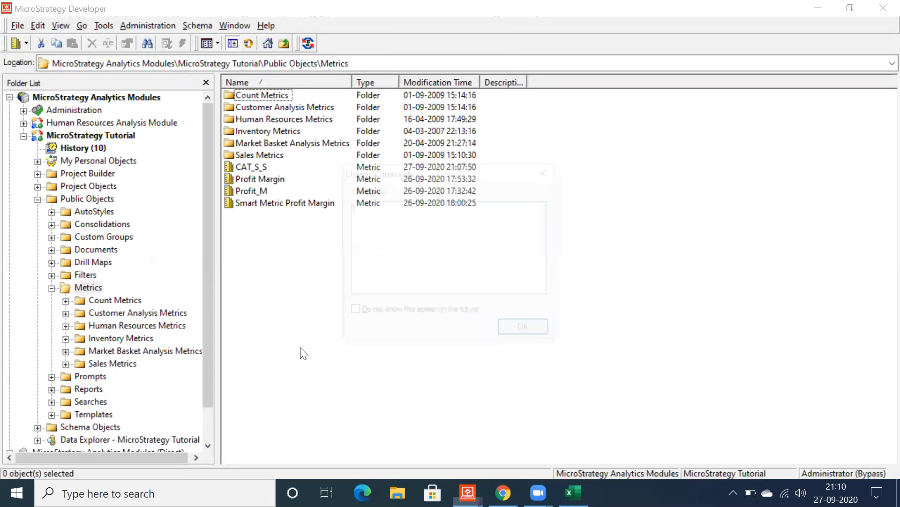
pyautogui.click(517, 335)
pyautogui.click(281, 255)
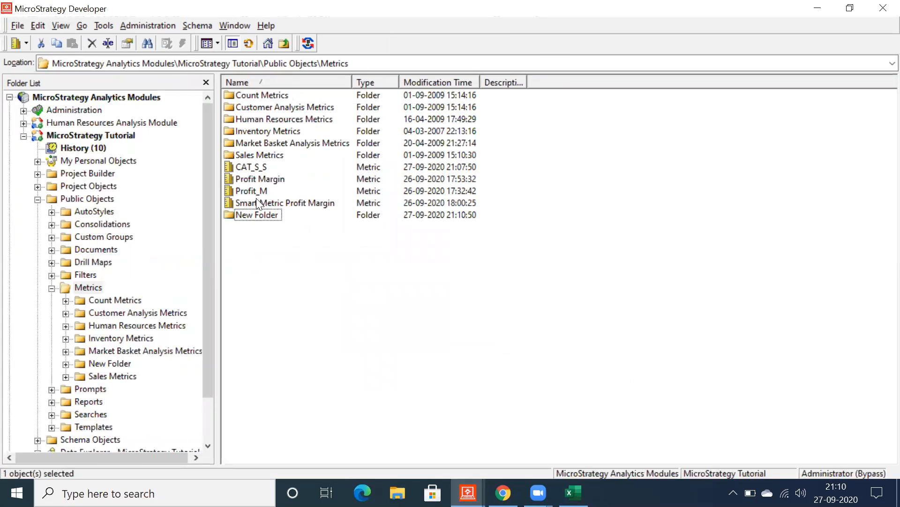
# Step: Move the Profit Margin, Profit_M and Smart Metric Profit Margin metrics into New Folder, leaving CAT_S_S in the Metrics folder
pyautogui.click(247, 178)
pyautogui.hotkey('shift', 'Down')
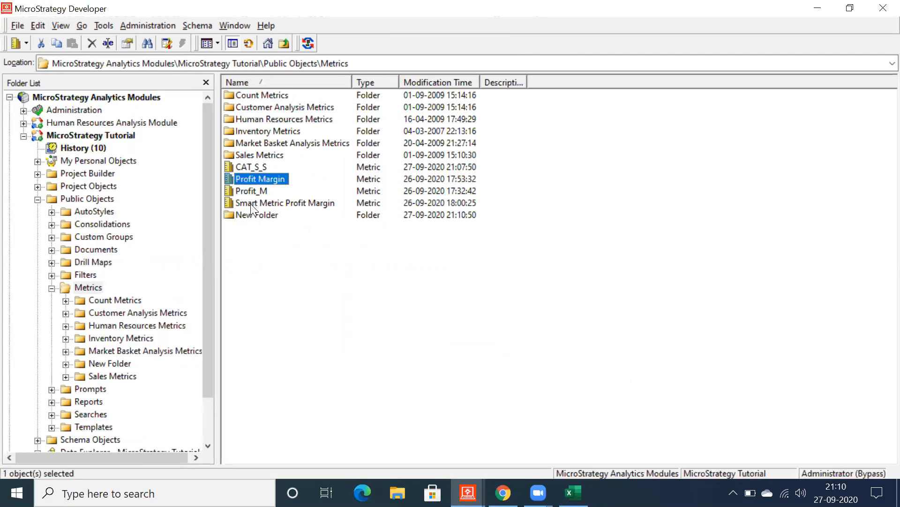
pyautogui.hotkey('shift', 'Down')
pyautogui.moveTo(247, 184); pyautogui.dragTo(244, 214)
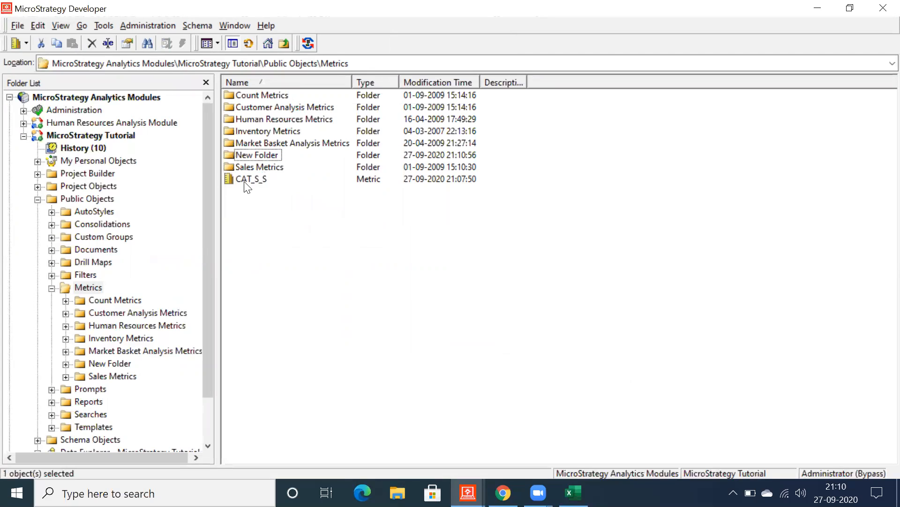
pyautogui.click(244, 182)
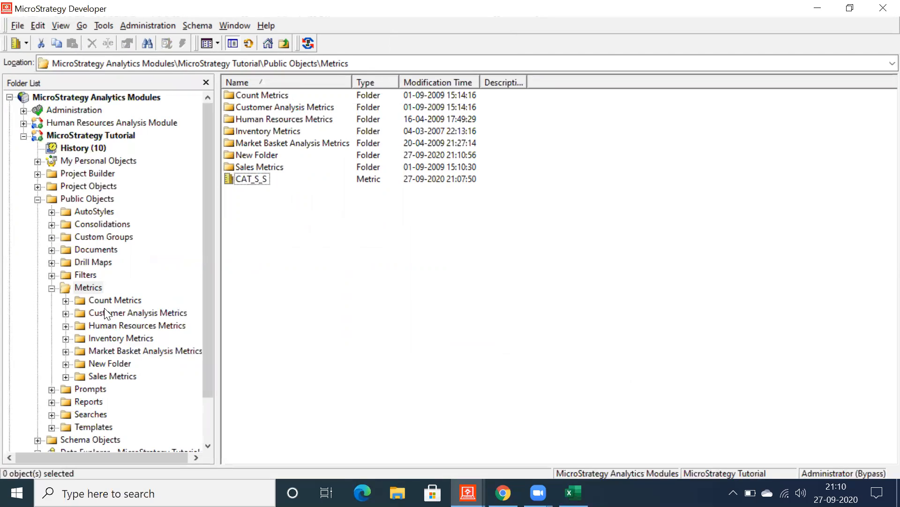
# Step: Locate Level Metric Report in the Reports folder and return to the Metrics folder
pyautogui.click(75, 402)
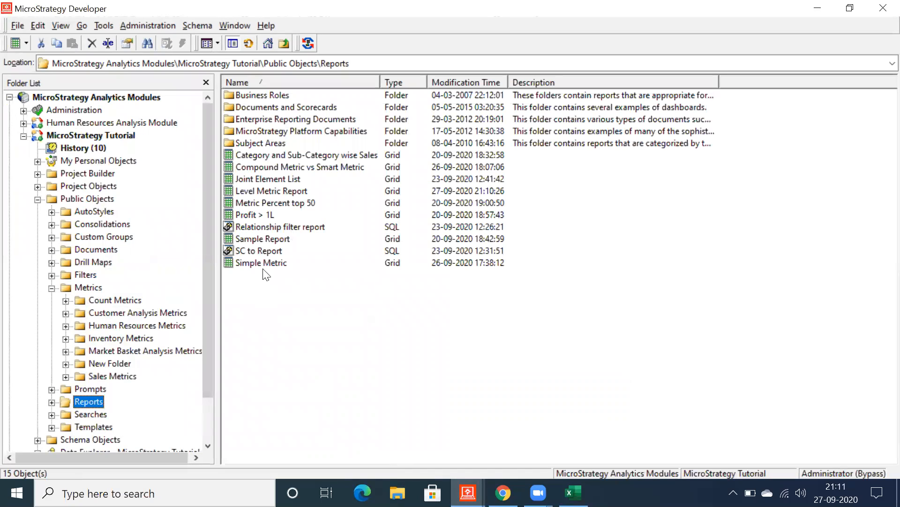
pyautogui.press('Tab')
pyautogui.click(265, 195)
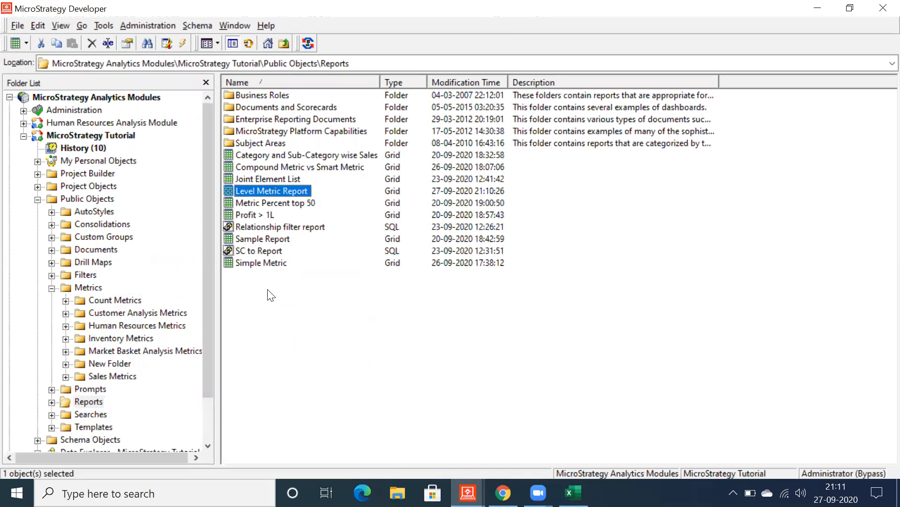
pyautogui.click(265, 193)
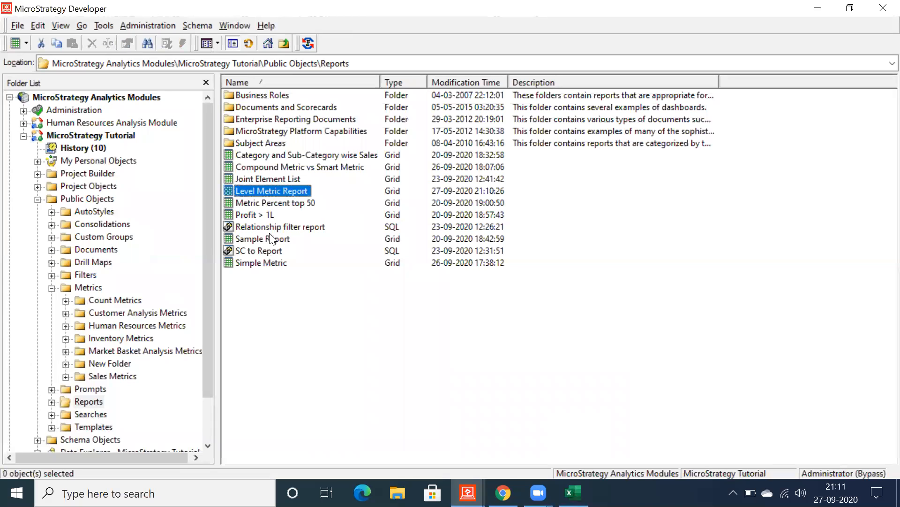
pyautogui.click(96, 288)
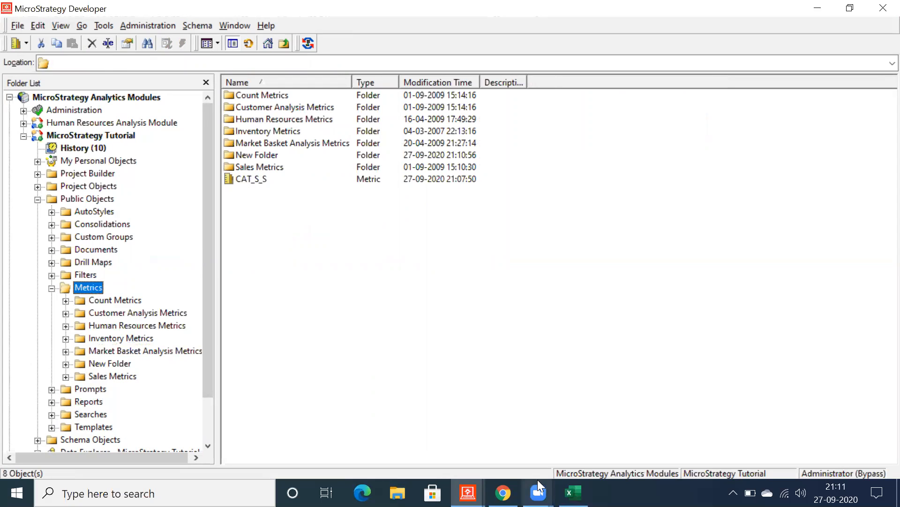
# Step: Switch to the Excel workbook and enter "Aggregation across diff level (Dimensionality)" in cell B5 of Sheet6
pyautogui.click(573, 493)
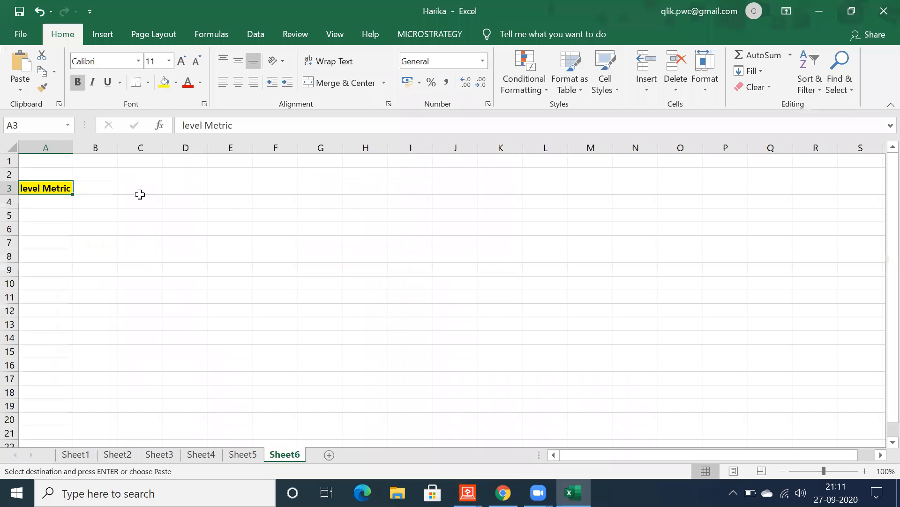
pyautogui.click(84, 212)
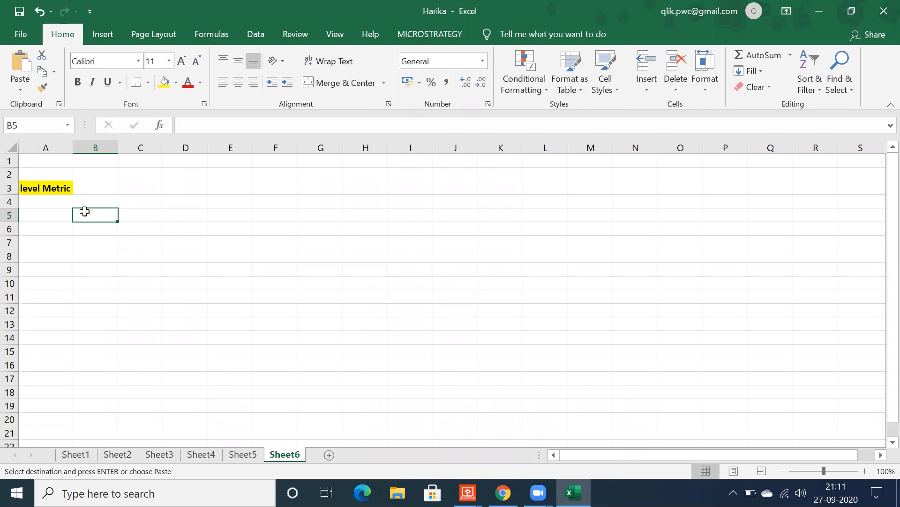
pyautogui.write('Agg')
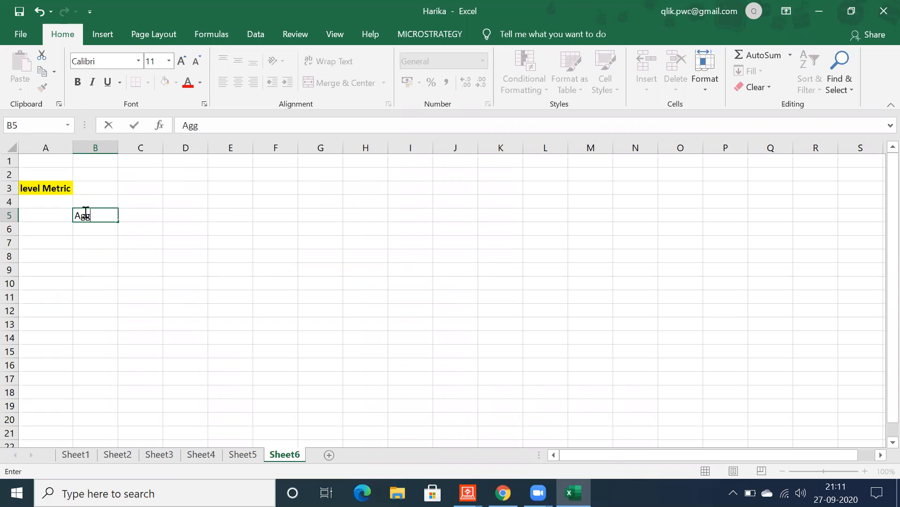
pyautogui.write('regation a')
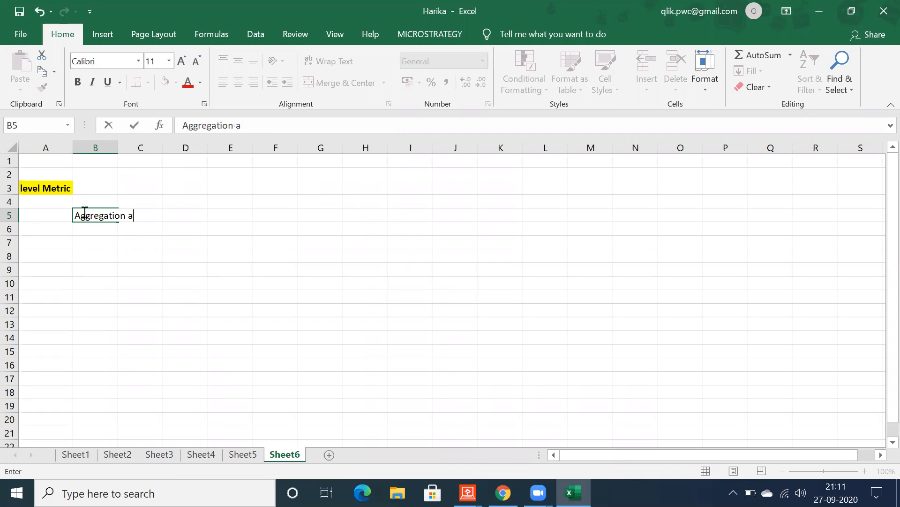
pyautogui.write('cros  diff level')
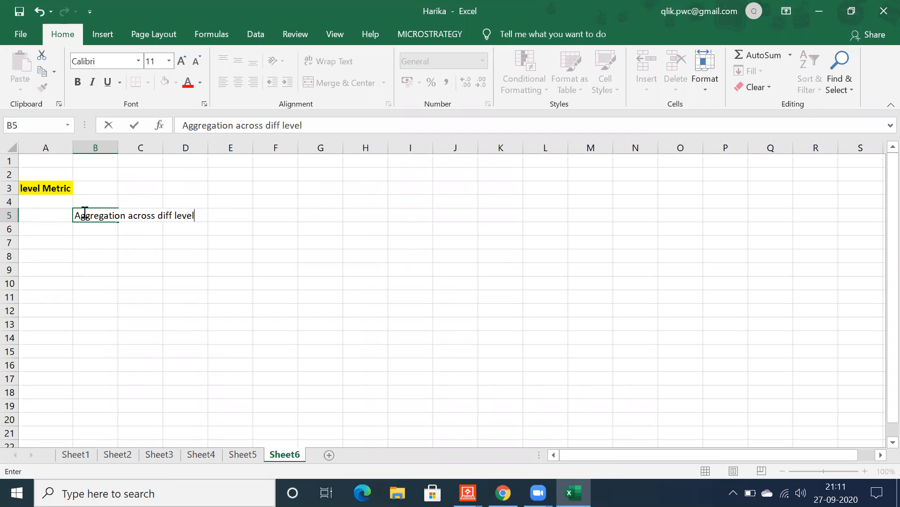
pyautogui.write(' (Dimensionality')
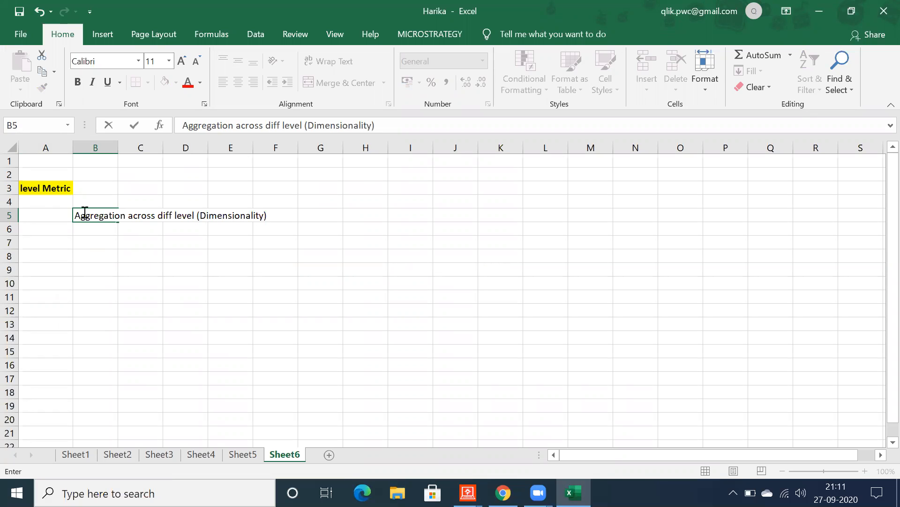
# Step: Return to MicroStrategy Developer, start an empty metric in the Metrics folder and define its formula as Sum(Profit)
pyautogui.click(469, 493)
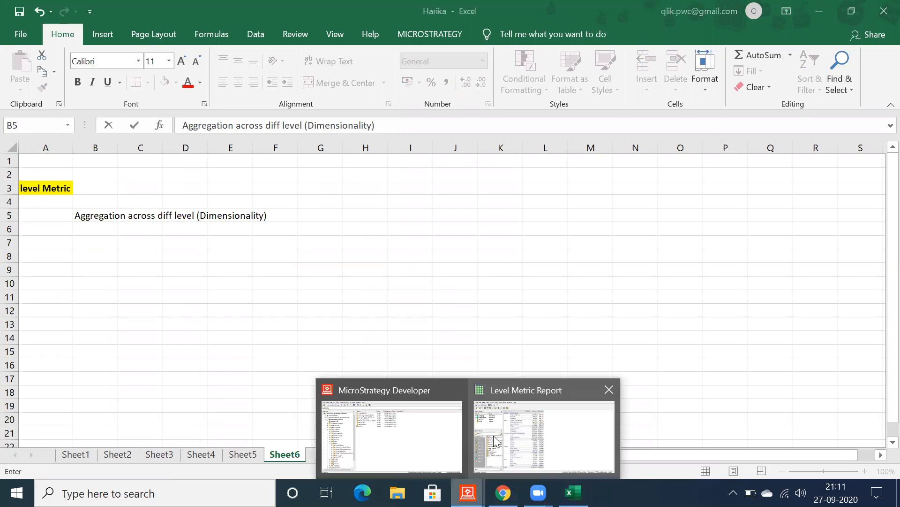
pyautogui.click(494, 441)
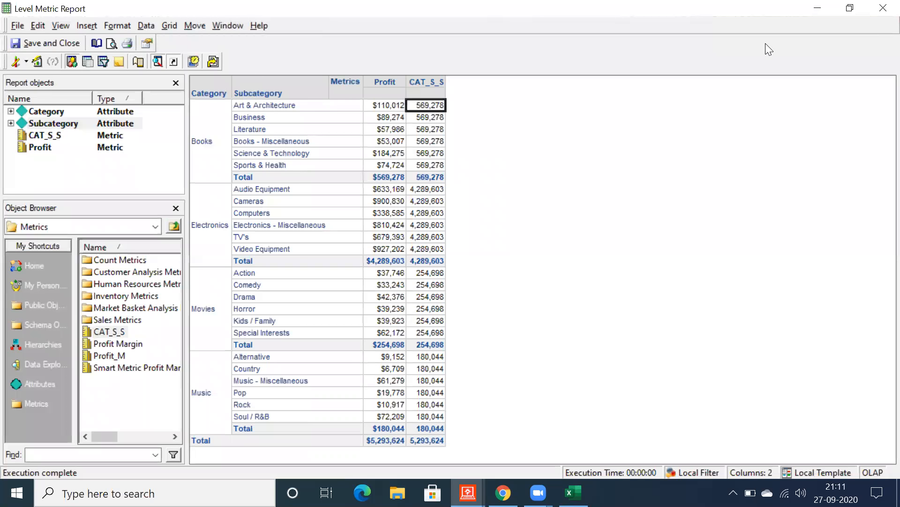
pyautogui.click(817, 8)
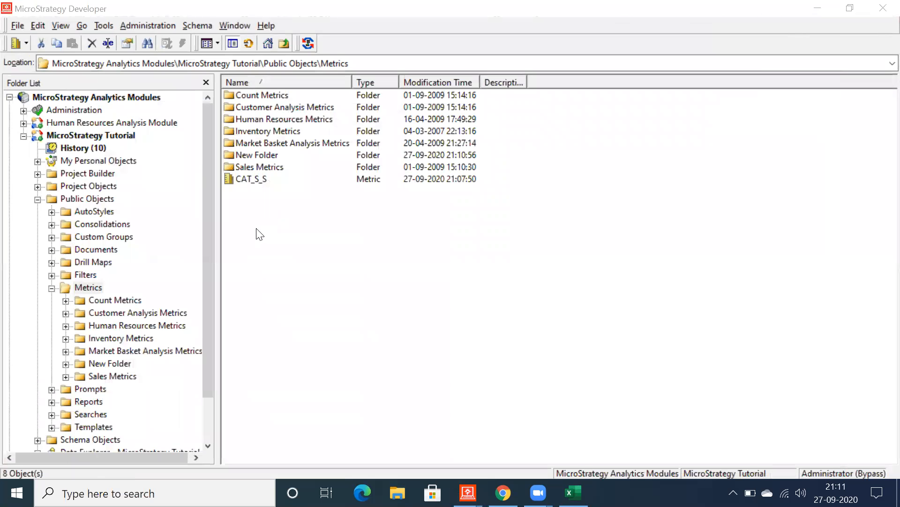
pyautogui.rightClick(249, 202)
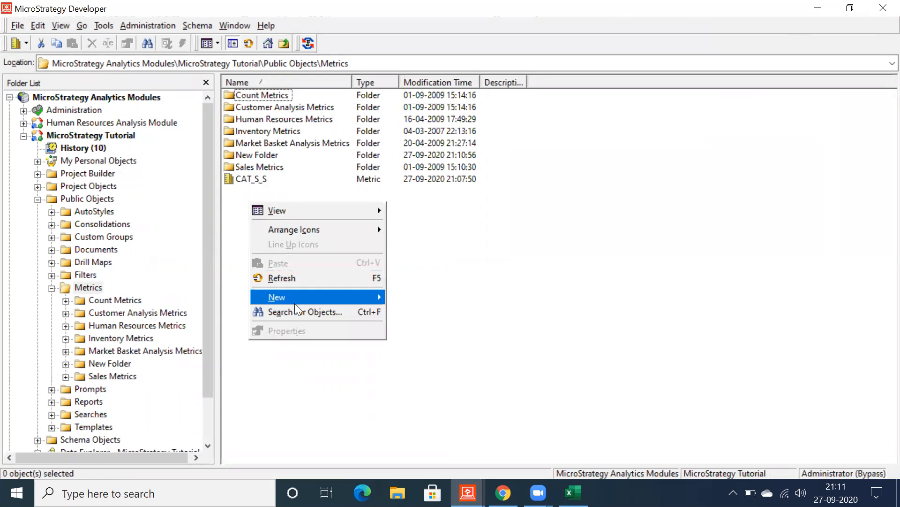
pyautogui.moveTo(295, 301)
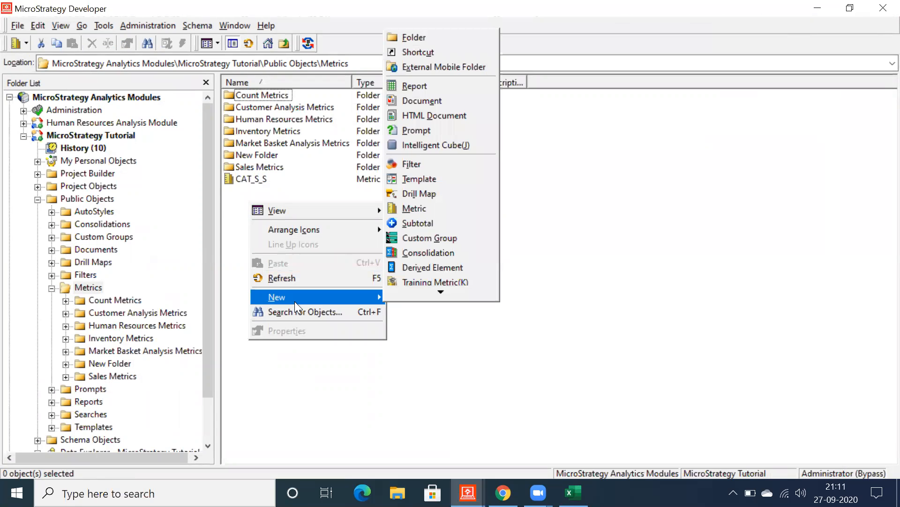
pyautogui.press('m')
pyautogui.click(467, 339)
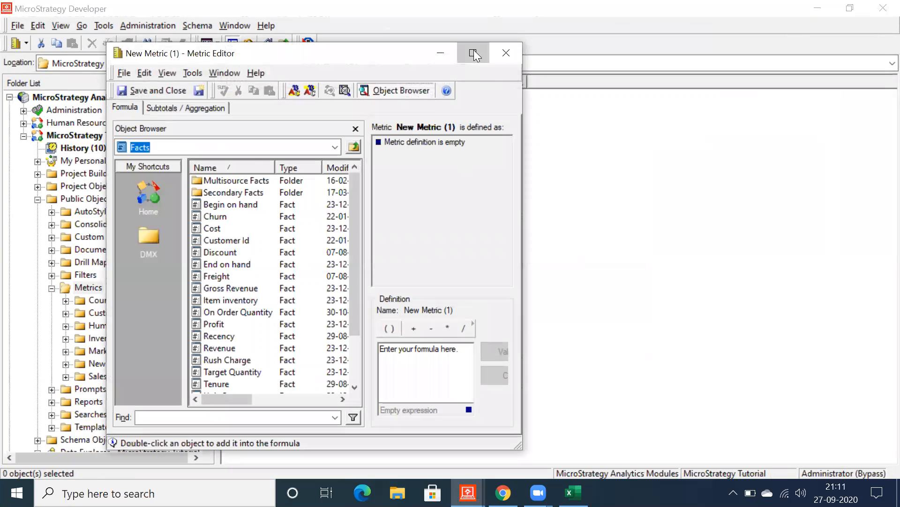
pyautogui.click(474, 55)
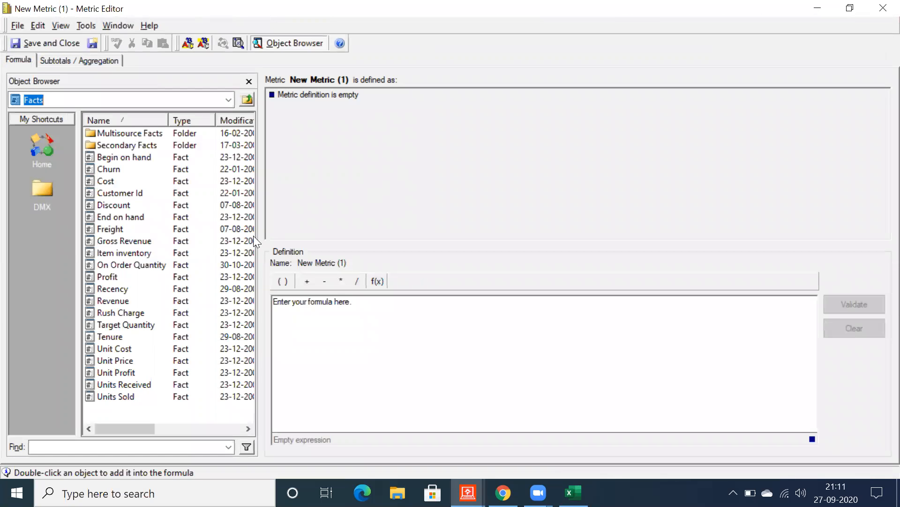
pyautogui.doubleClick(106, 276)
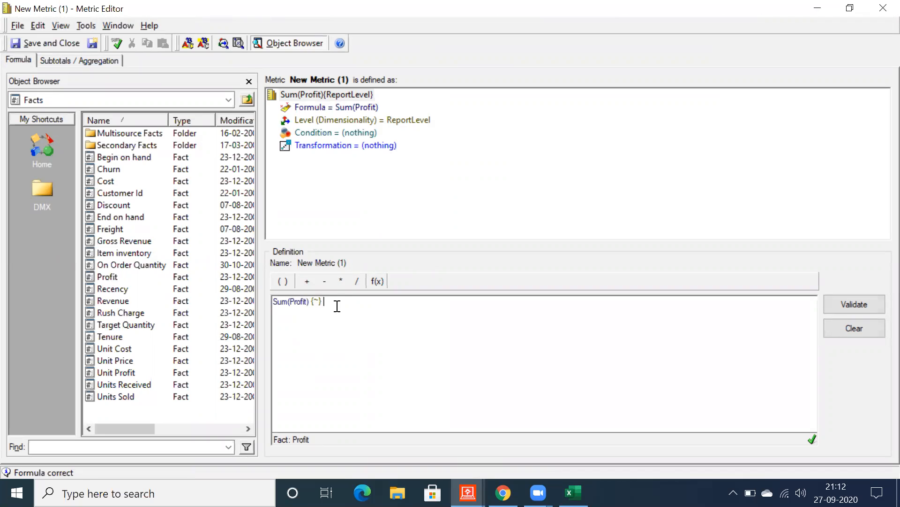
# Step: Remove Report Level from the metric's level definition and add the Category attribute from the Products folder as its target
pyautogui.click(314, 121)
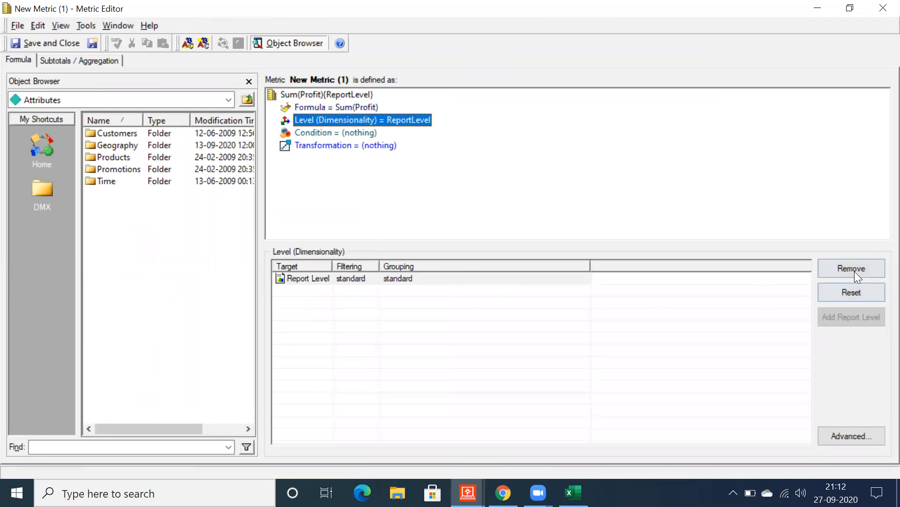
pyautogui.click(854, 271)
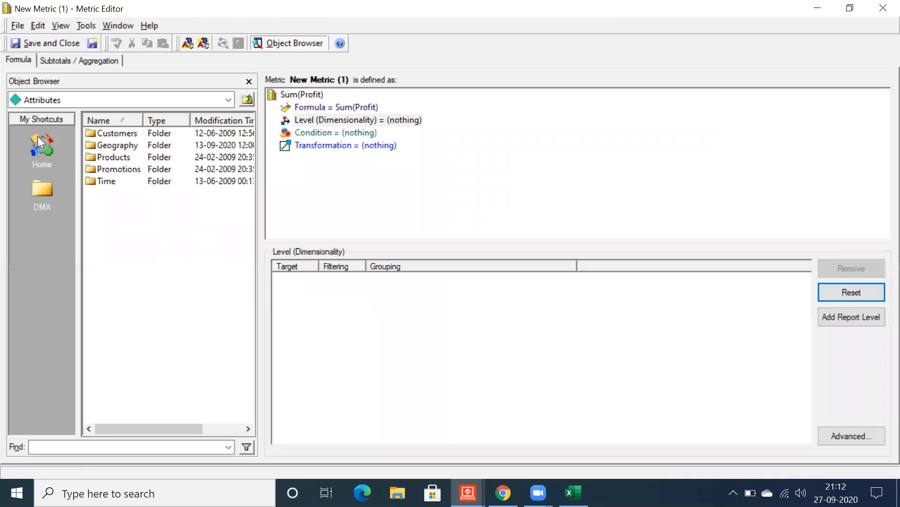
pyautogui.doubleClick(106, 157)
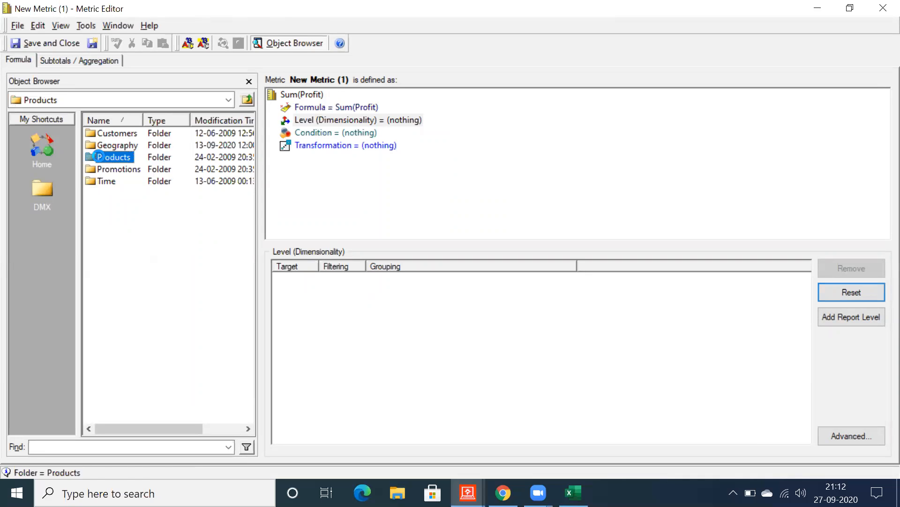
pyautogui.doubleClick(112, 158)
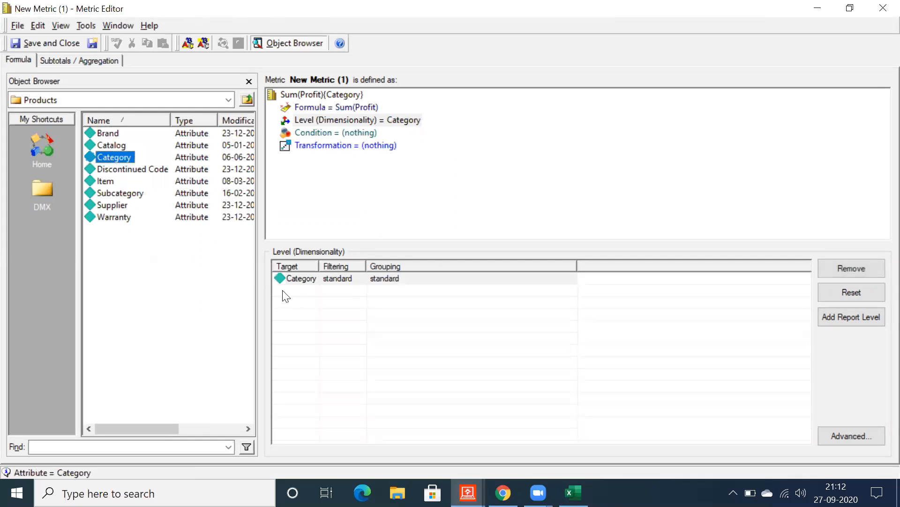
# Step: Set the Category target's grouping to None and its filtering to standard
pyautogui.click(384, 279)
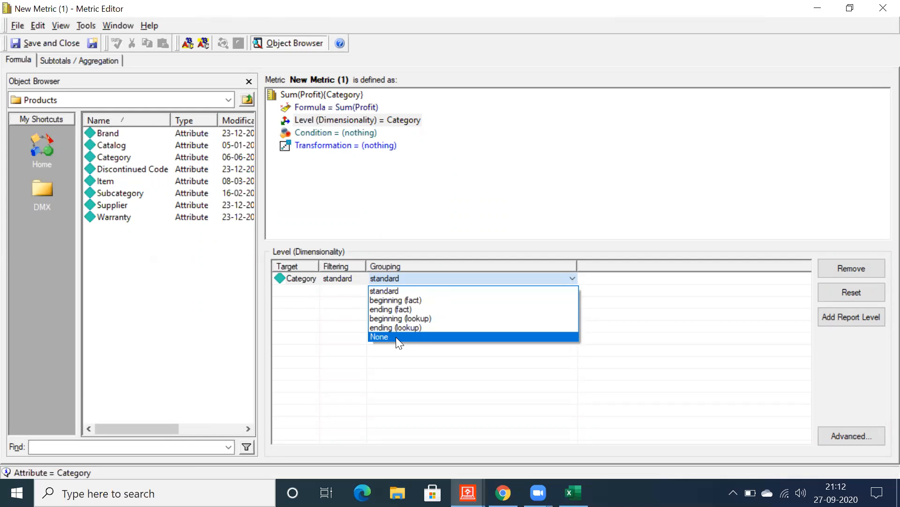
pyautogui.click(396, 337)
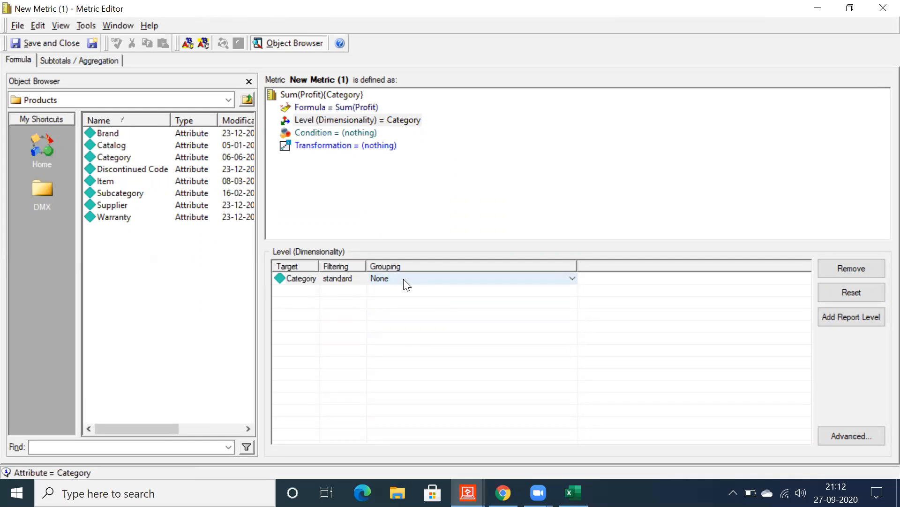
pyautogui.click(335, 281)
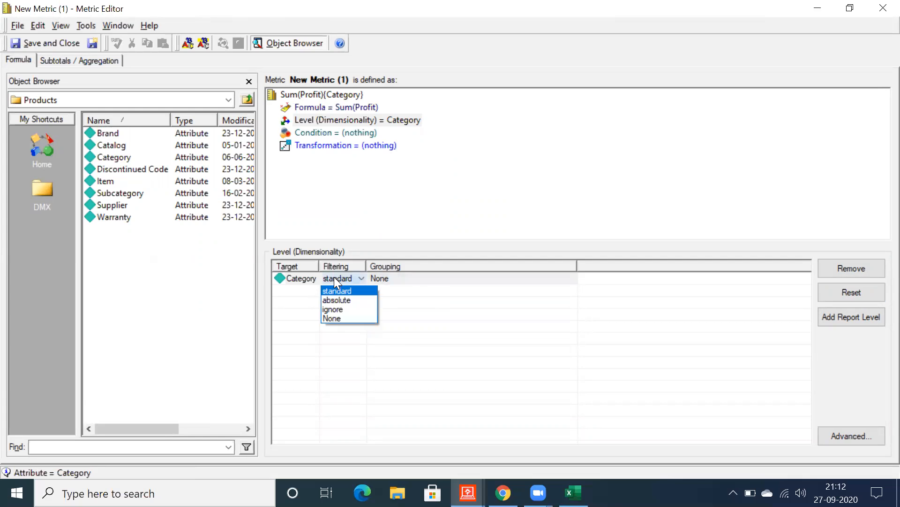
pyautogui.click(336, 318)
pyautogui.click(339, 279)
pyautogui.click(339, 291)
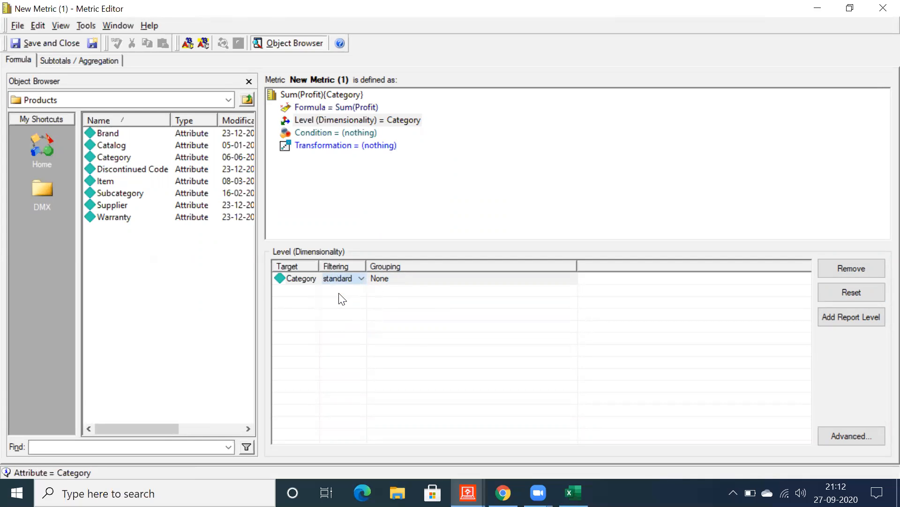
pyautogui.click(388, 281)
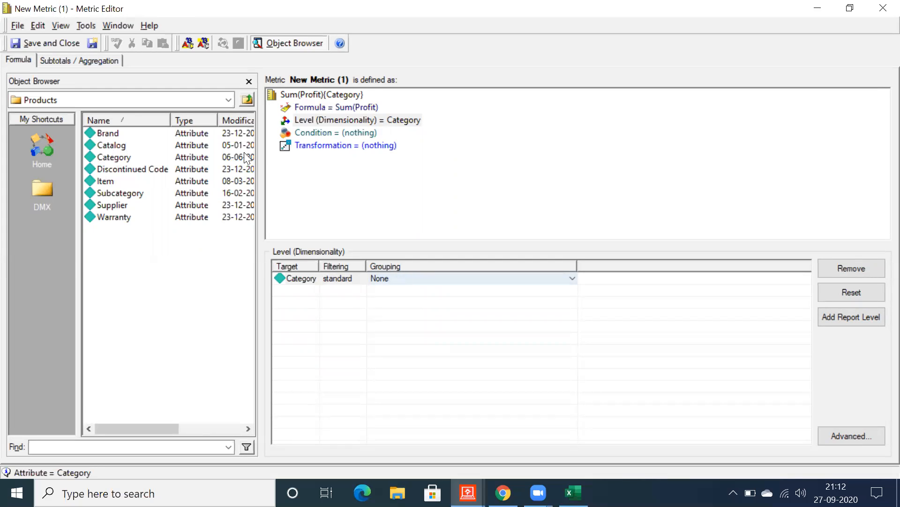
# Step: Save the metric as Cat_S_N in the Metrics folder and close its editor
pyautogui.click(35, 45)
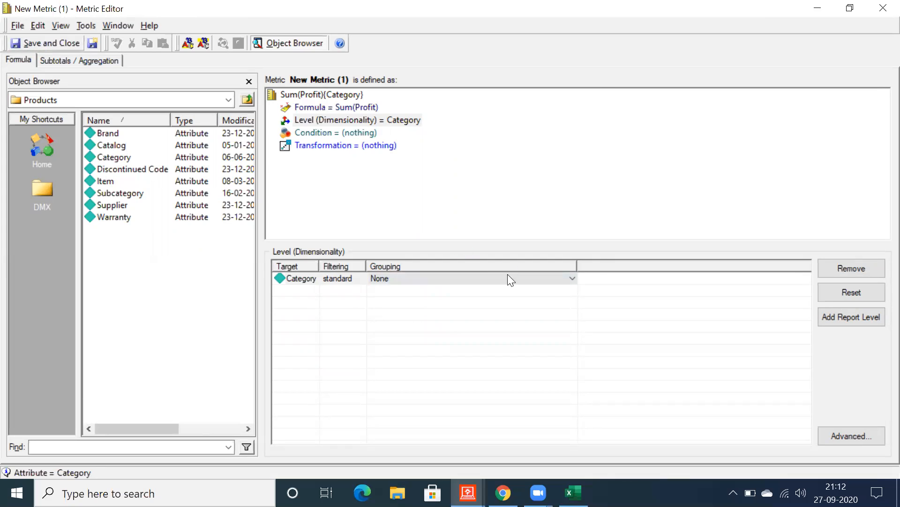
pyautogui.write('Cat_S_N')
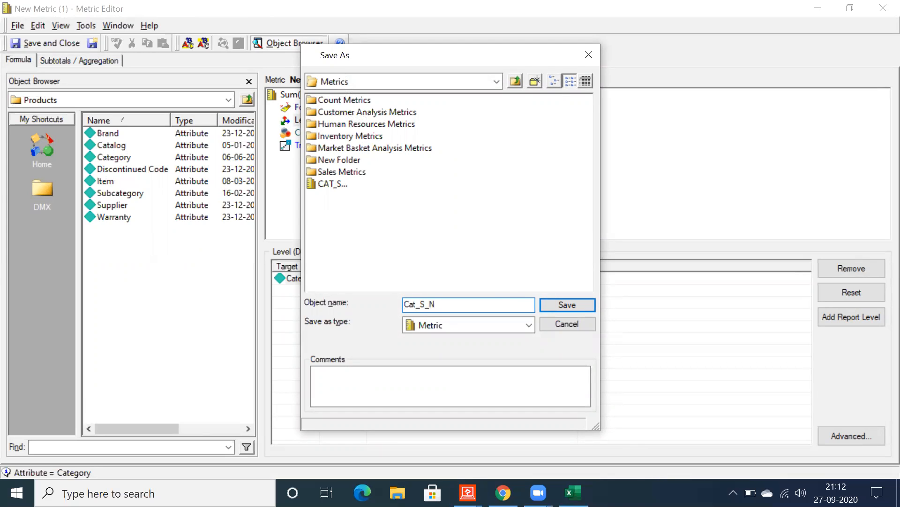
pyautogui.click(540, 301)
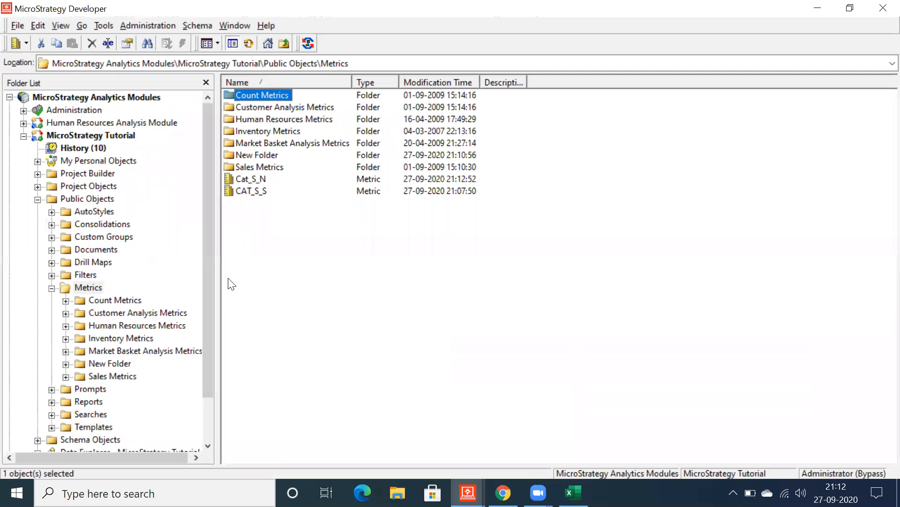
# Step: Reopen the Cat_S_N metric, review its formula and level settings, and close it without changes
pyautogui.doubleClick(248, 181)
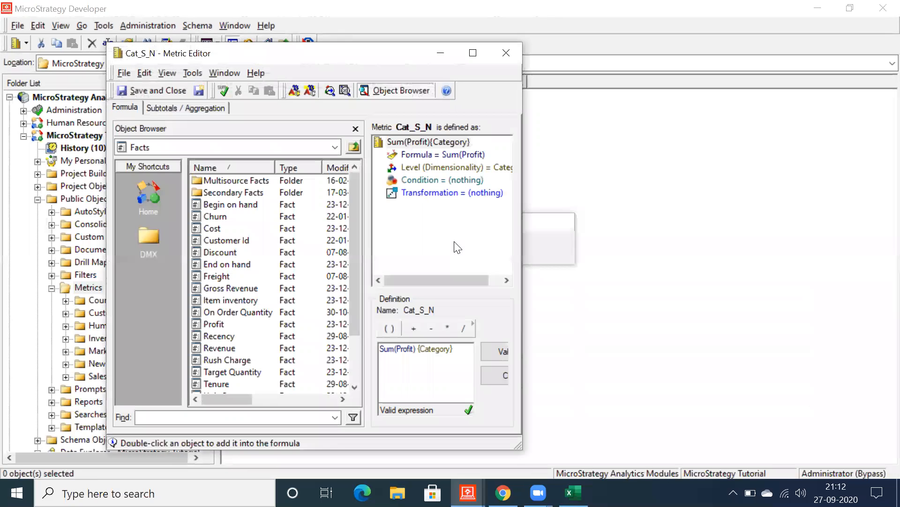
pyautogui.click(473, 55)
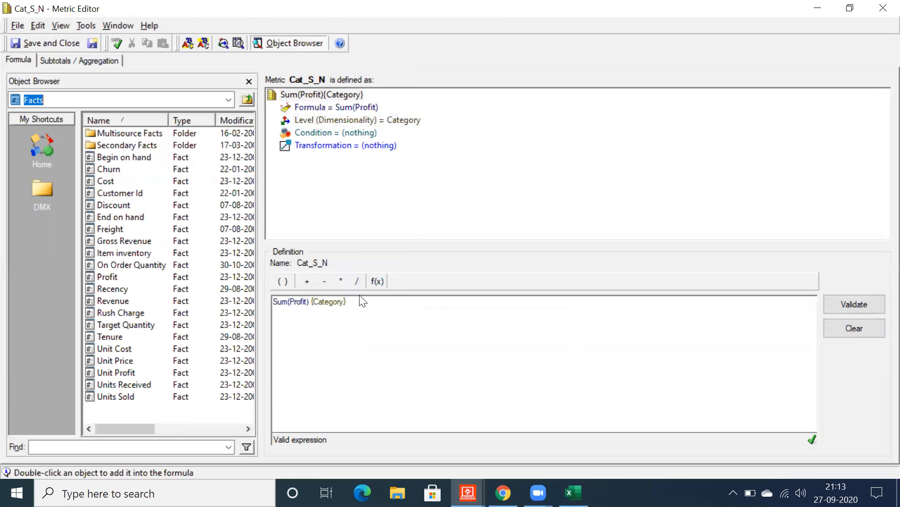
pyautogui.moveTo(351, 305); pyautogui.dragTo(264, 304)
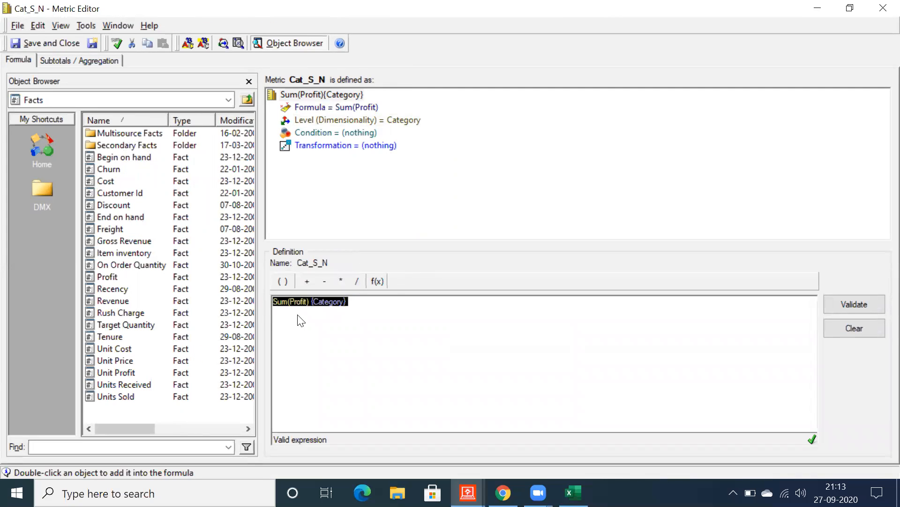
pyautogui.click(331, 325)
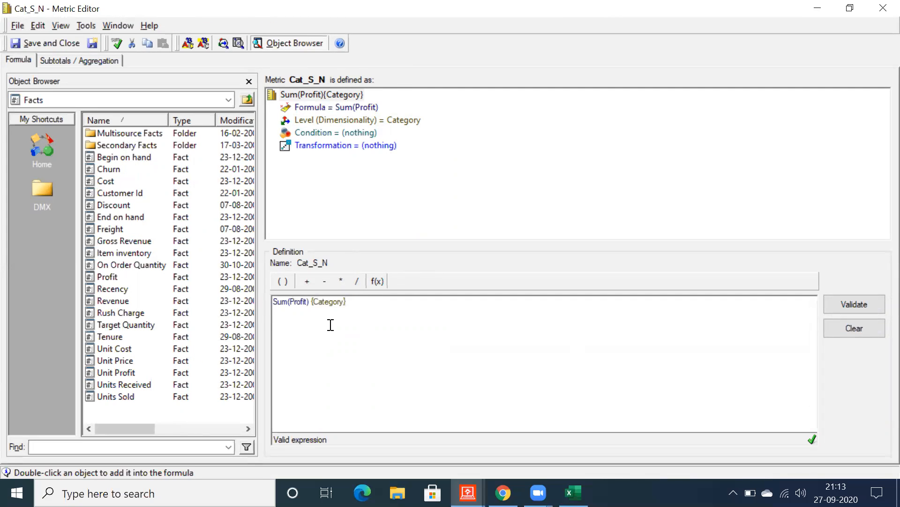
pyautogui.click(312, 121)
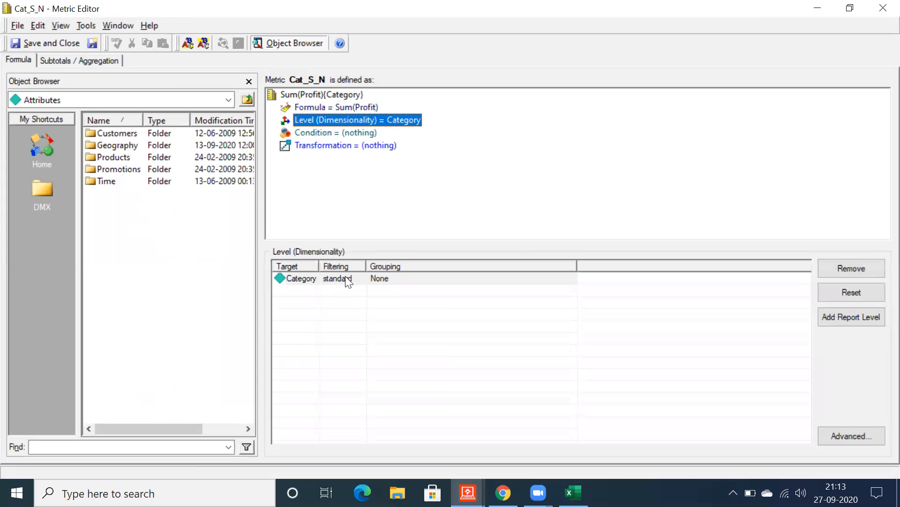
pyautogui.click(882, 8)
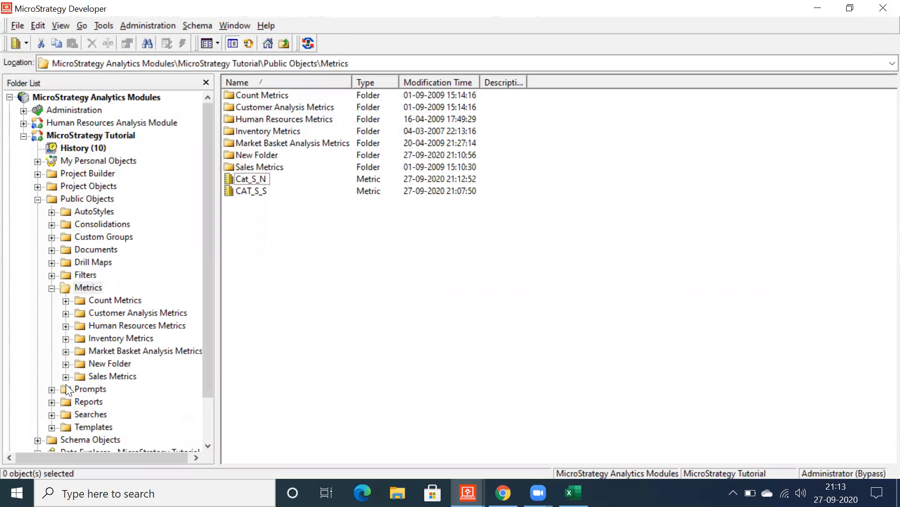
# Step: View the SQL of Level Metric Report in the Reports folder and examine the profit sums and group-by clauses of its passes
pyautogui.click(82, 400)
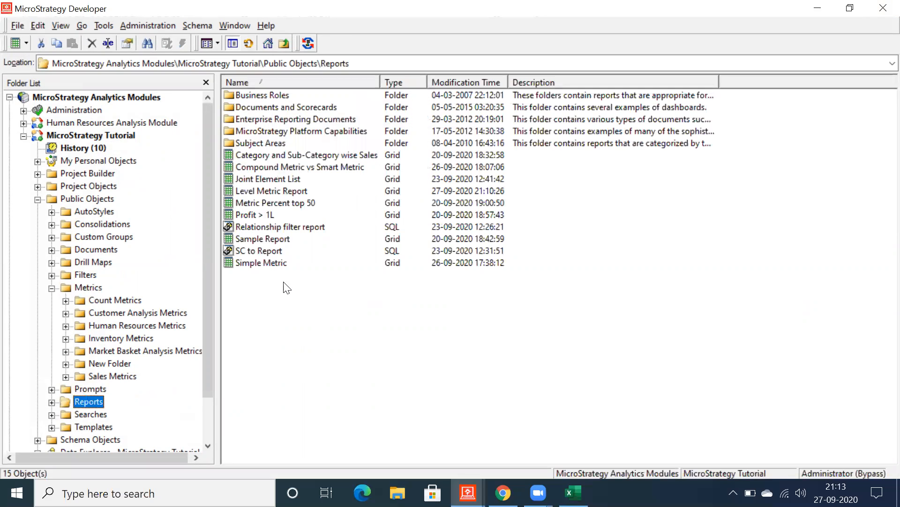
pyautogui.rightClick(260, 187)
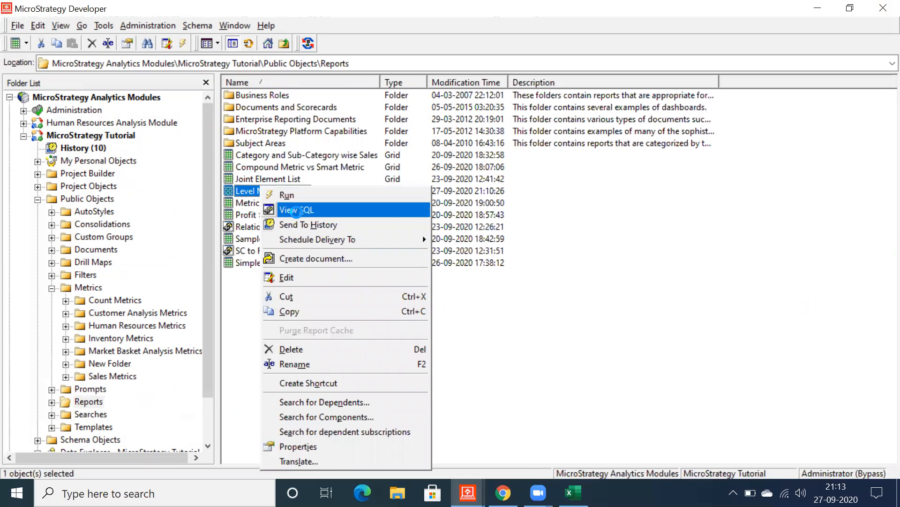
pyautogui.click(295, 210)
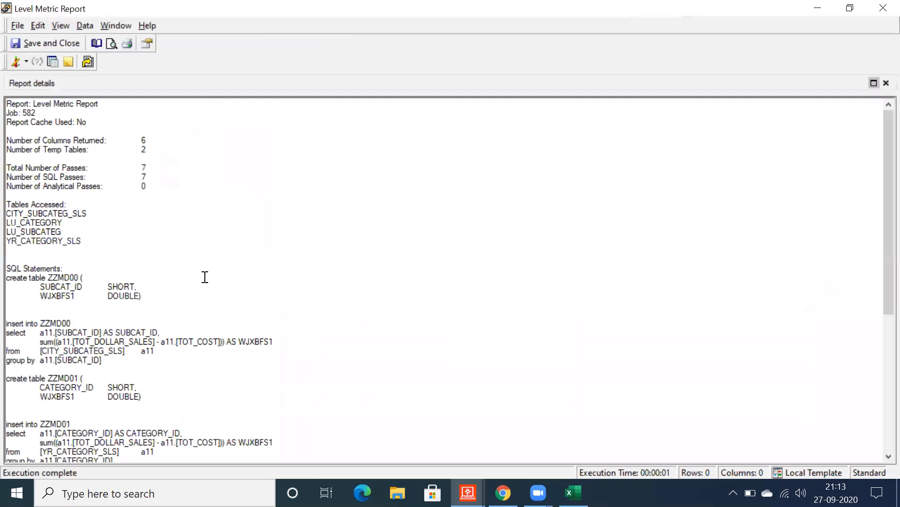
pyautogui.moveTo(24, 283); pyautogui.dragTo(75, 300)
pyautogui.click(35, 339)
pyautogui.moveTo(35, 340); pyautogui.dragTo(277, 345)
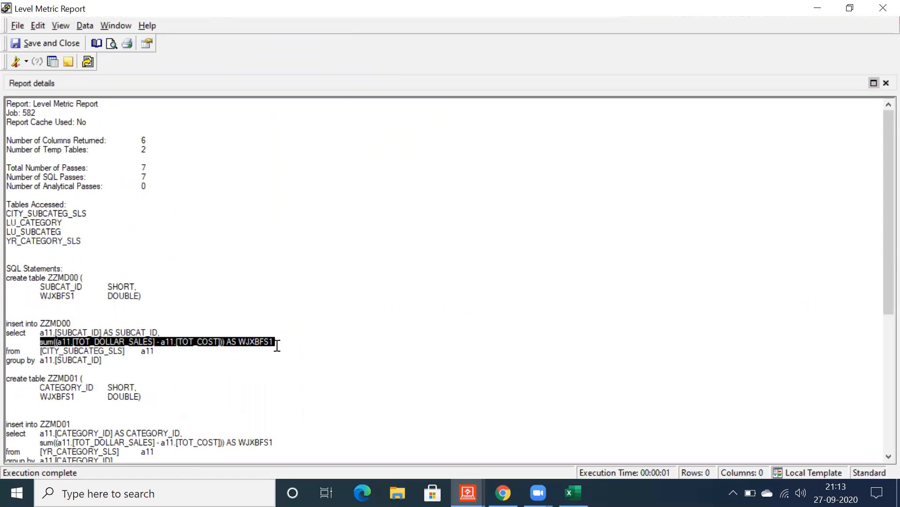
pyautogui.click(46, 363)
pyautogui.moveTo(101, 361); pyautogui.dragTo(6, 362)
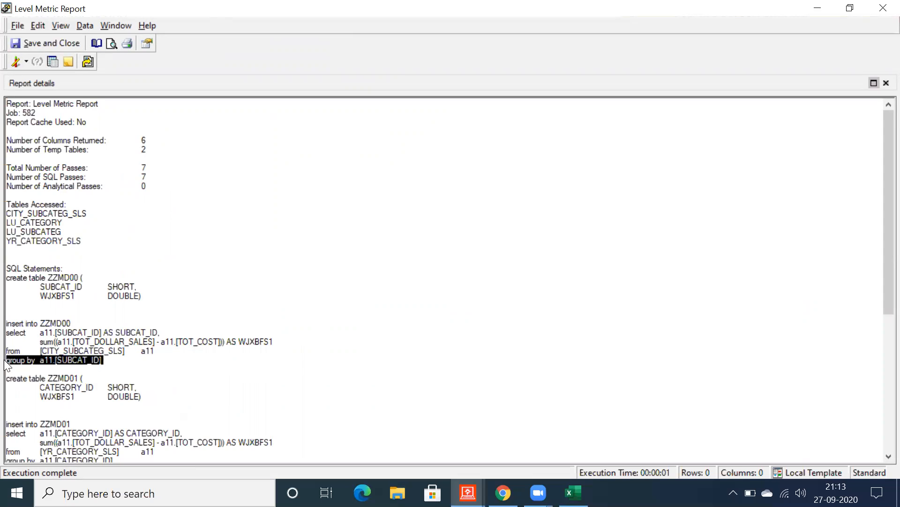
pyautogui.click(107, 365)
pyautogui.scroll(-5, 105, 364)
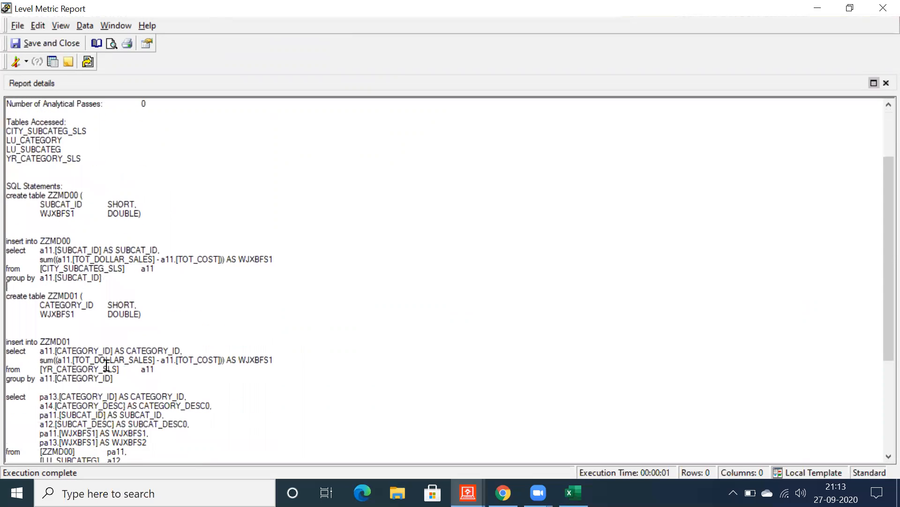
pyautogui.scroll(-4, 104, 364)
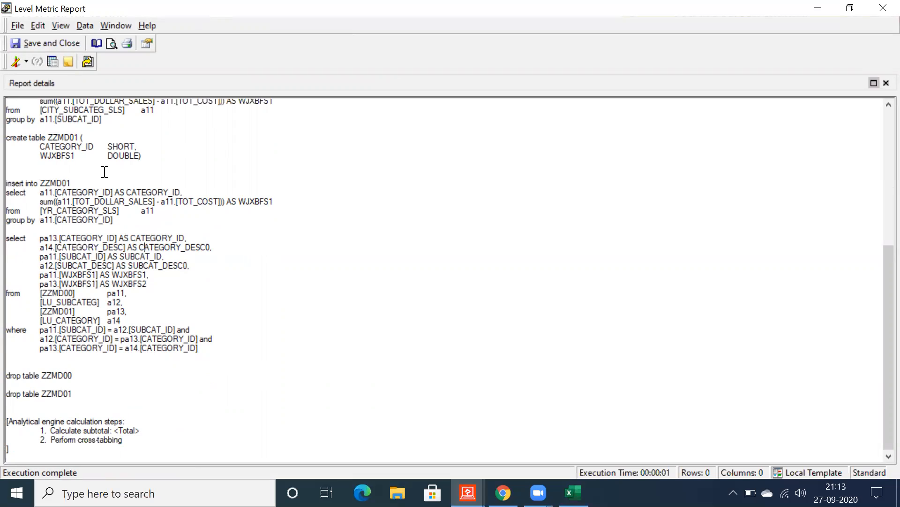
# Step: Run Level Metric Report in Grid View and inspect the CAT_S_S value for Art & Architecture
pyautogui.click(25, 66)
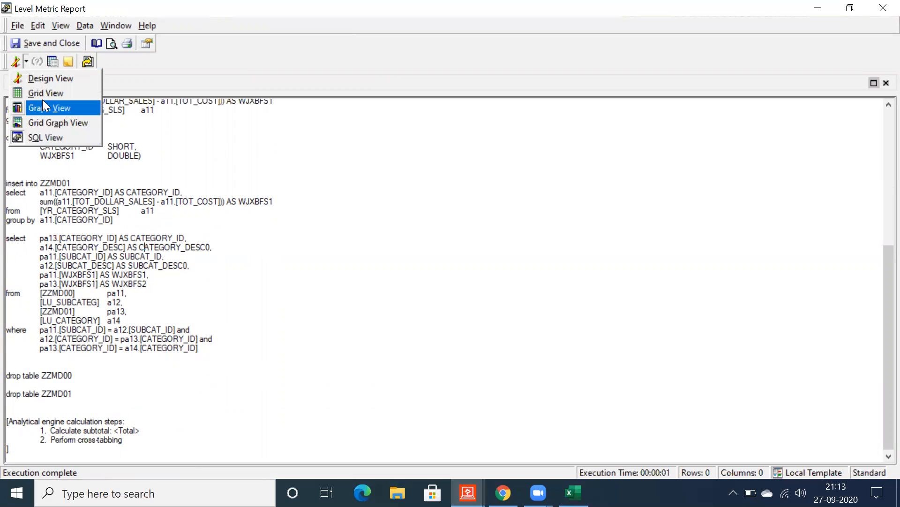
pyautogui.click(42, 92)
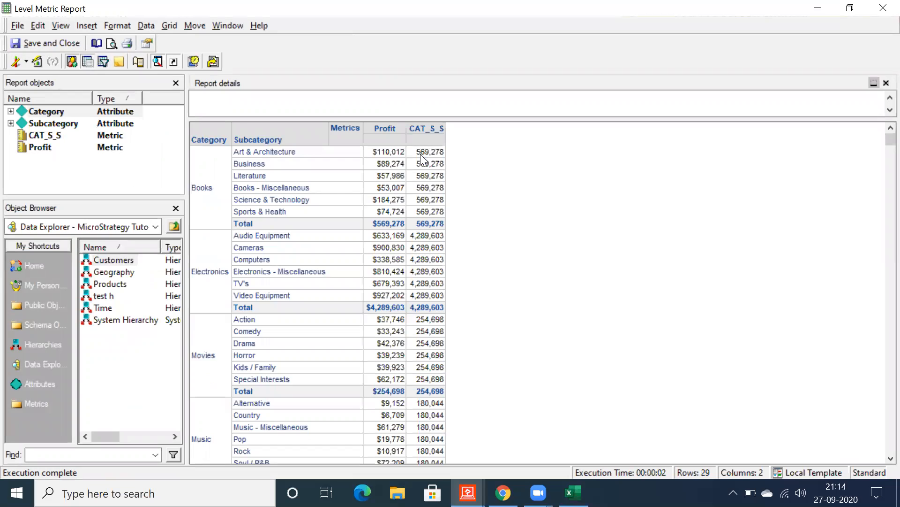
pyautogui.click(420, 154)
# Step: Return to SQL View and examine the subcategory-level pass and the WJXBFS1 alias of its profit column
pyautogui.click(26, 63)
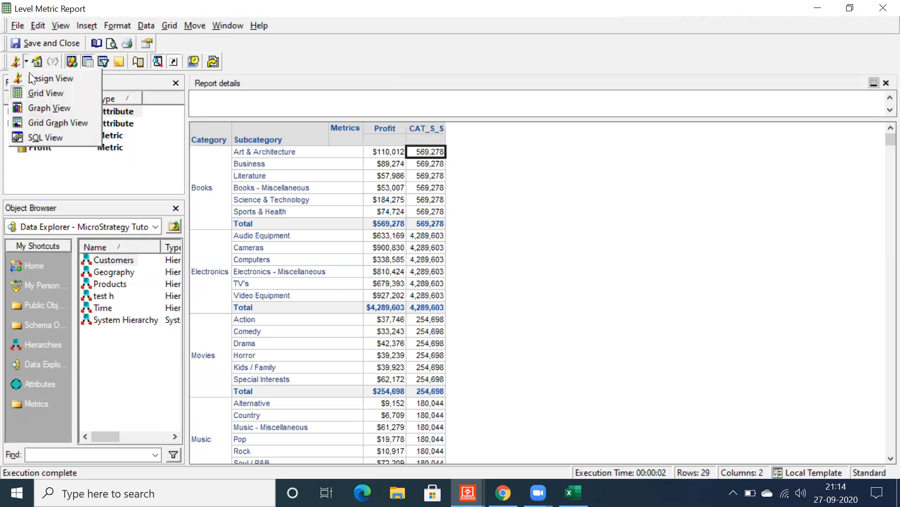
pyautogui.click(41, 136)
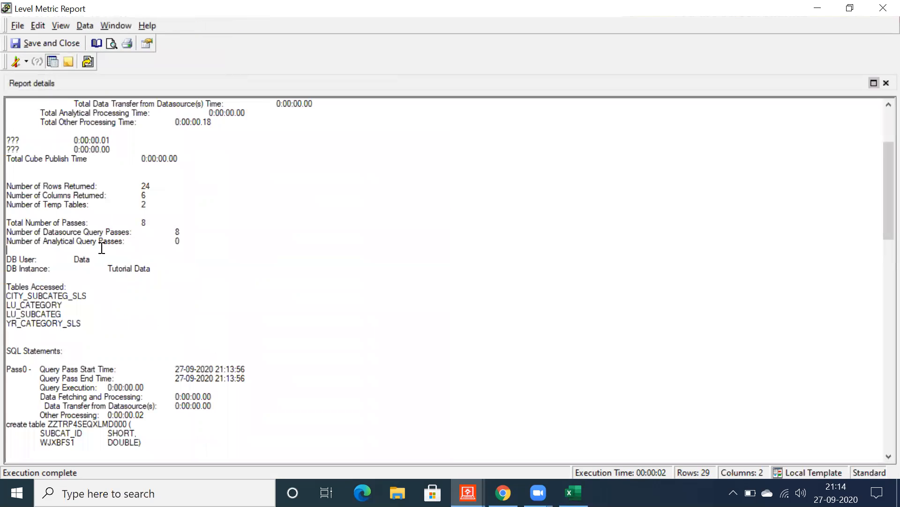
pyautogui.scroll(-5, 102, 247)
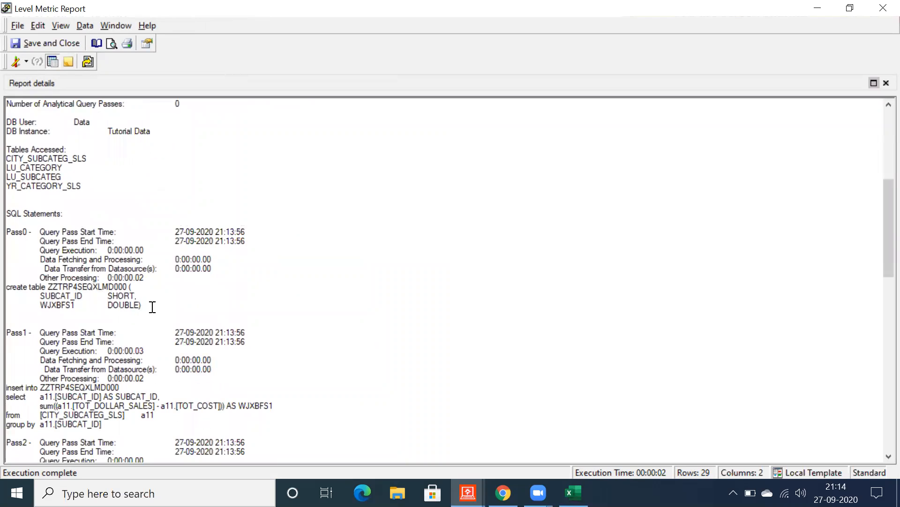
pyautogui.scroll(-4, 153, 307)
pyautogui.moveTo(104, 316); pyautogui.dragTo(6, 287)
pyautogui.click(212, 304)
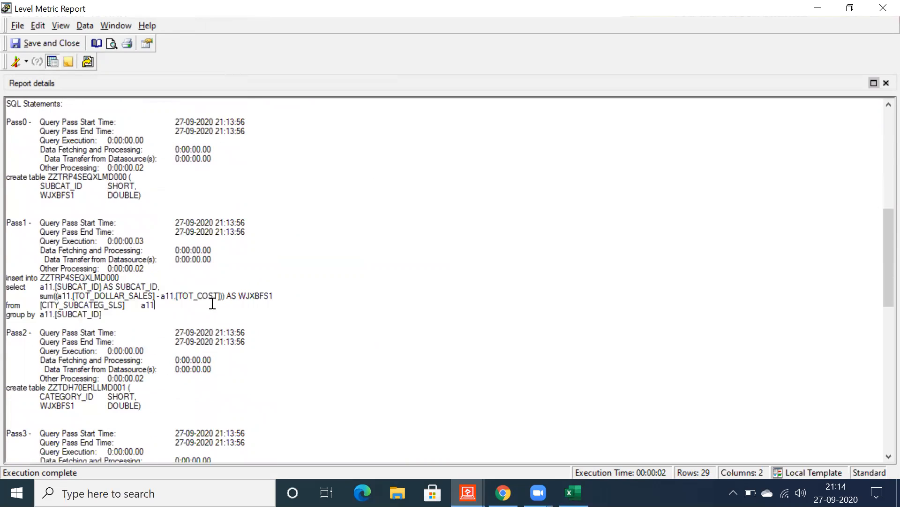
pyautogui.doubleClick(253, 297)
# Step: Switch Level Metric Report to Grid View and open its Profit metric for editing
pyautogui.click(26, 61)
pyautogui.click(36, 92)
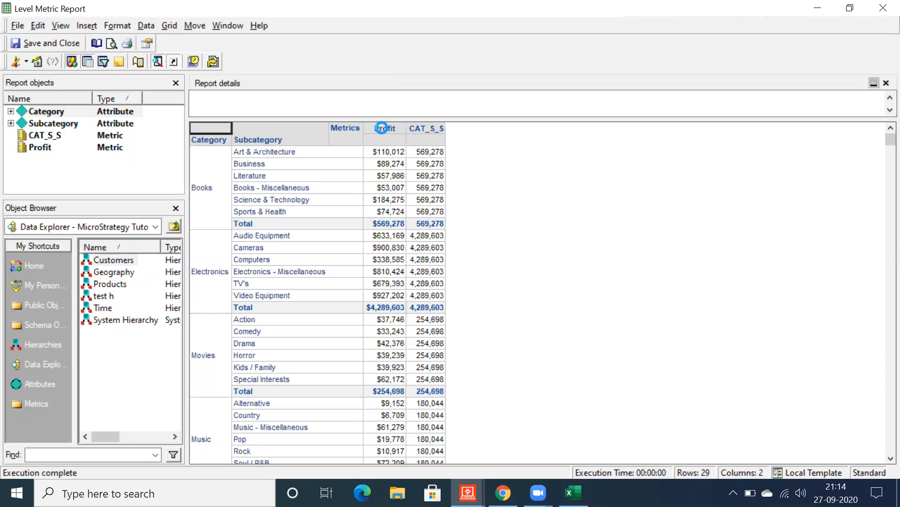
pyautogui.rightClick(381, 128)
pyautogui.click(419, 283)
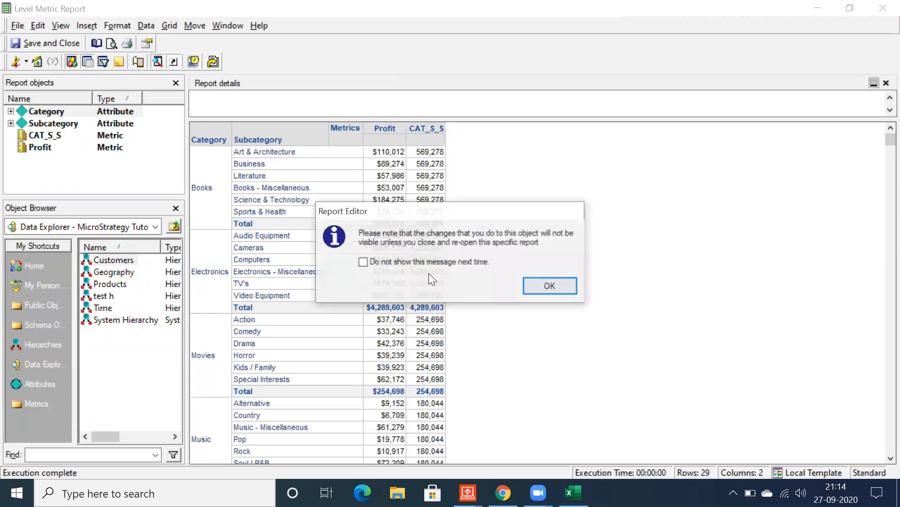
pyautogui.click(544, 284)
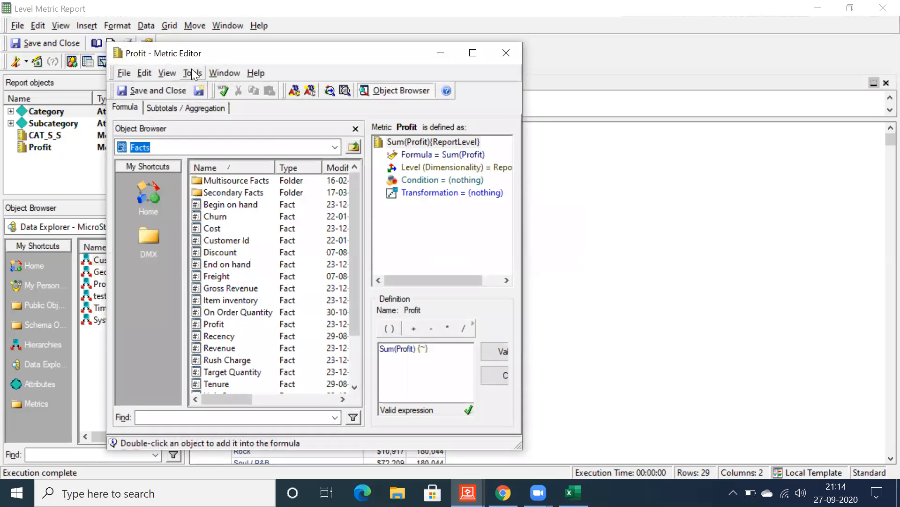
# Step: Set the Profit metric's SQL column alias to Profit, then save and close the metric with no change comment
pyautogui.click(193, 73)
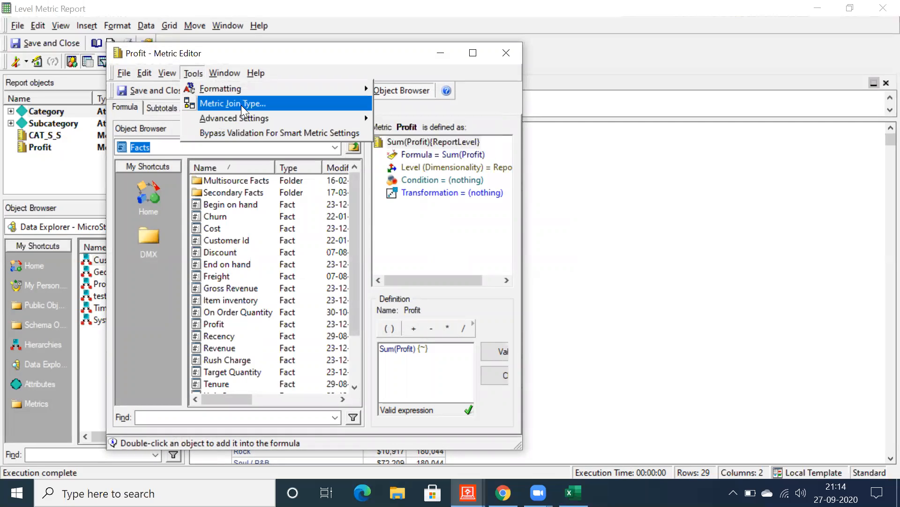
pyautogui.moveTo(363, 118)
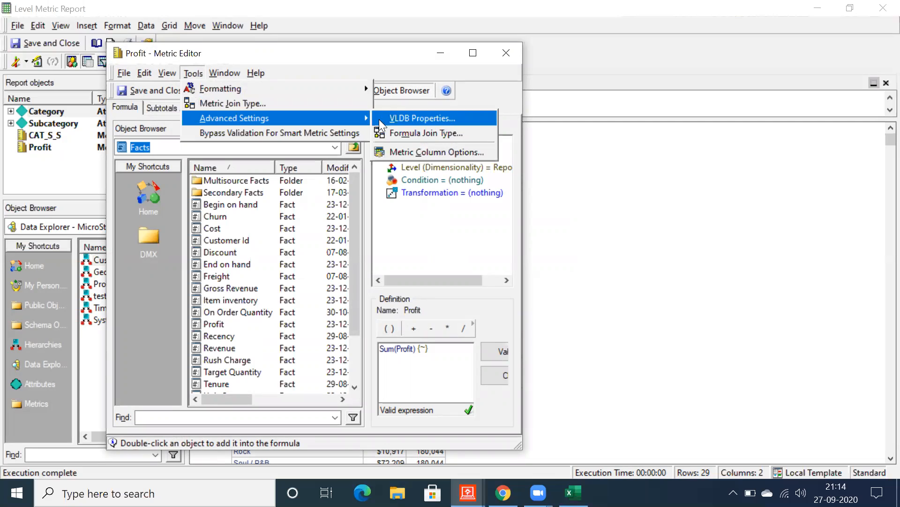
pyautogui.click(407, 152)
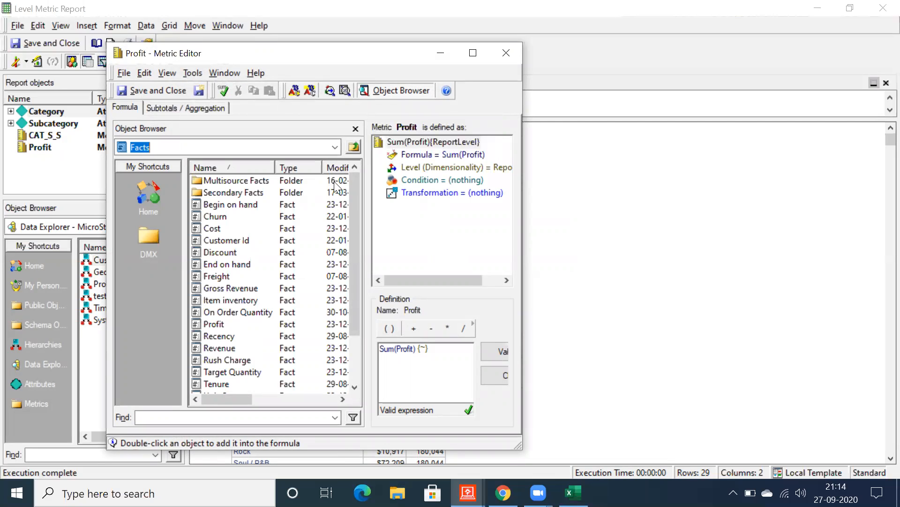
pyautogui.write('profit')
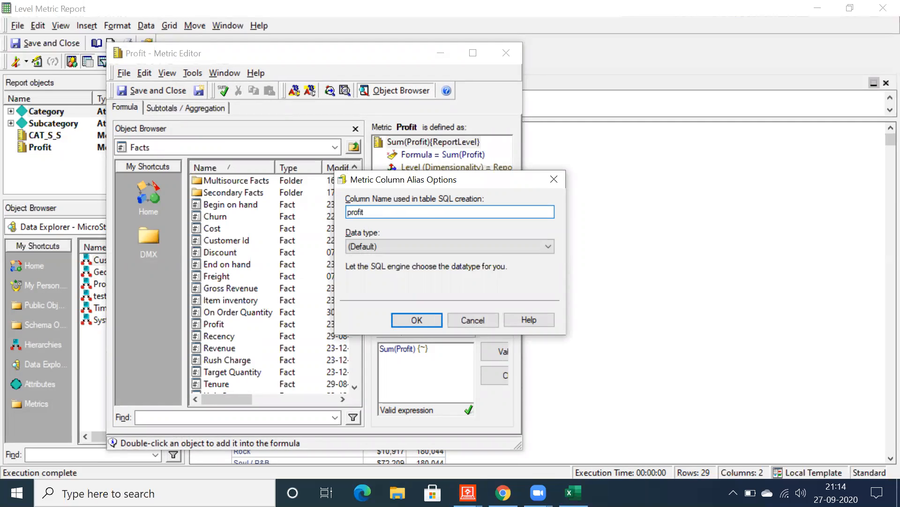
pyautogui.press('BackSpace')
pyautogui.press('BackSpace')
pyautogui.press('BackSpace')
pyautogui.press('BackSpace')
pyautogui.press('BackSpace')
pyautogui.write('Profi')
pyautogui.click(435, 318)
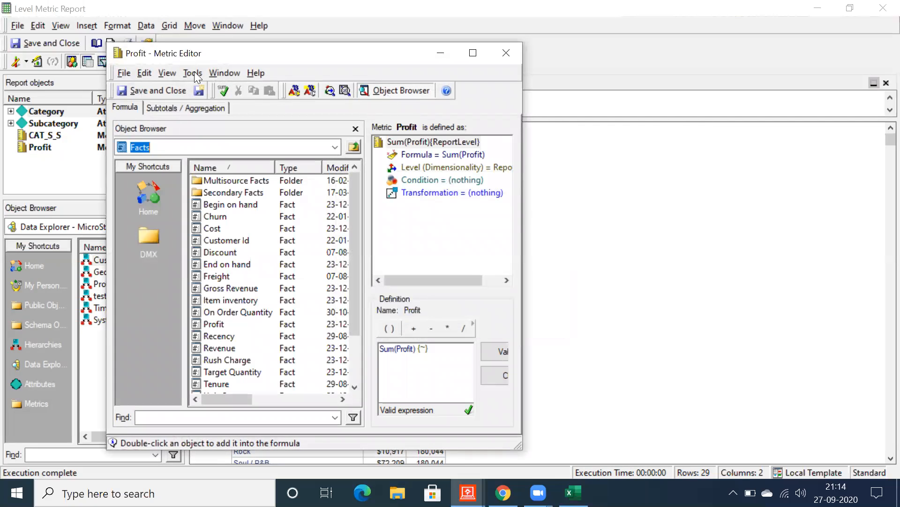
pyautogui.click(147, 90)
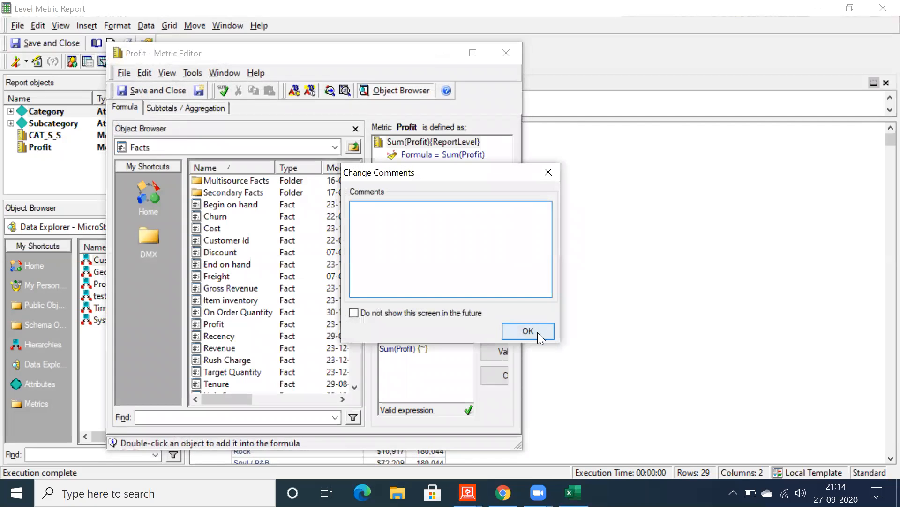
pyautogui.click(537, 332)
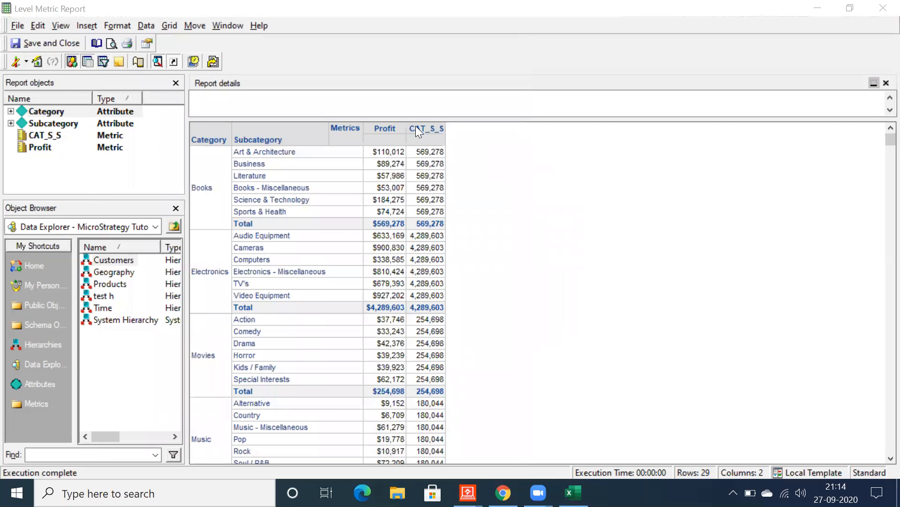
# Step: Open the CAT_S_S metric from the report grid for editing
pyautogui.rightClick(415, 126)
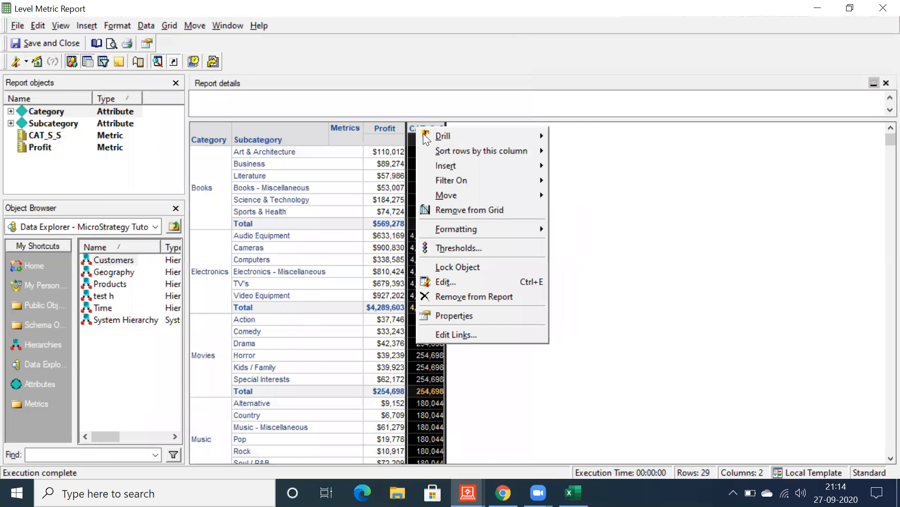
pyautogui.click(446, 282)
pyautogui.click(547, 286)
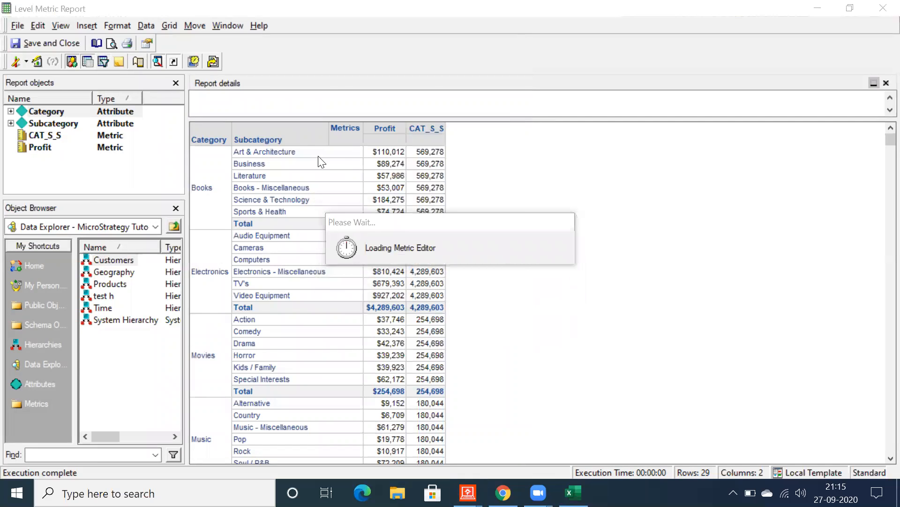
# Step: Set the CAT_S_S metric's SQL column alias to LM_Cat_S_S, then save and close the metric with no change comment
pyautogui.click(187, 74)
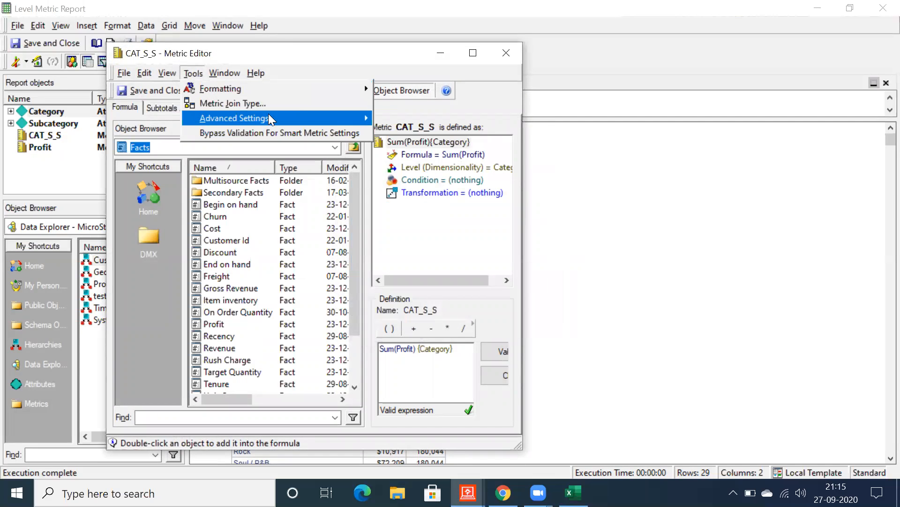
pyautogui.moveTo(351, 117)
pyautogui.click(400, 151)
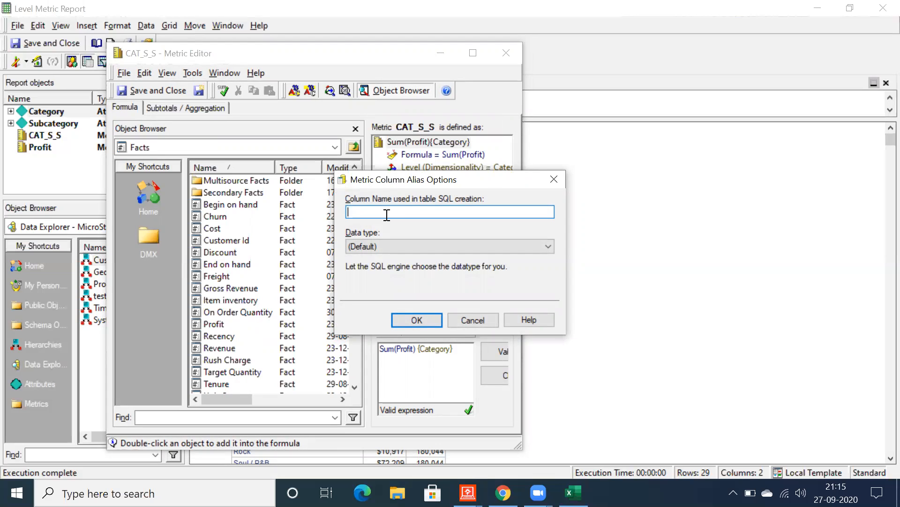
pyautogui.write('Level')
pyautogui.press('BackSpace')
pyautogui.press('BackSpace')
pyautogui.write('vl_Mt_cat')
pyautogui.press('BackSpace')
pyautogui.press('BackSpace')
pyautogui.write('Cat_S_S')
pyautogui.press('BackSpace')
pyautogui.press('BackSpace')
pyautogui.press('BackSpace')
pyautogui.press('BackSpace')
pyautogui.press('BackSpace')
pyautogui.write('M')
pyautogui.click(417, 320)
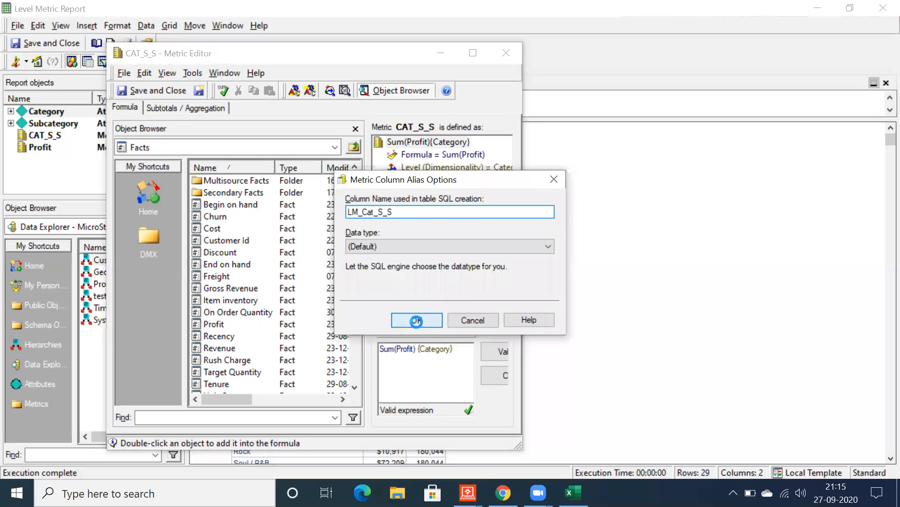
pyautogui.click(151, 90)
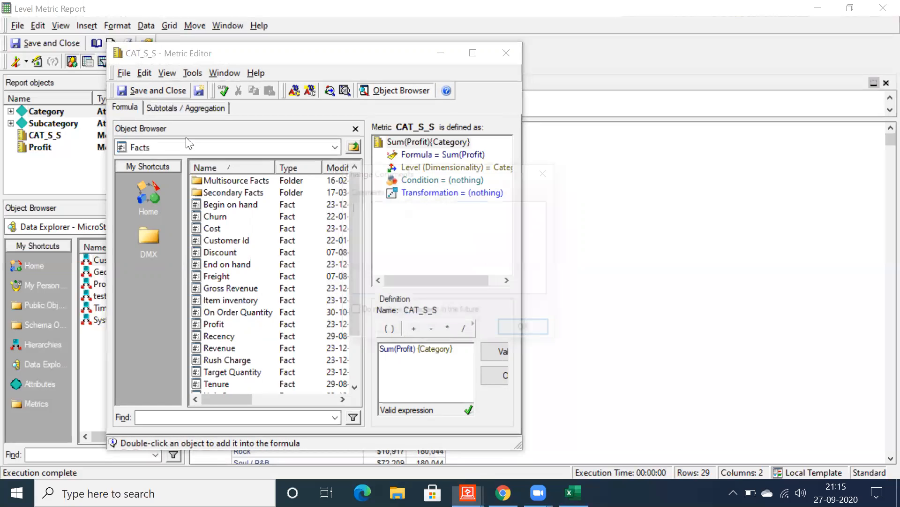
pyautogui.click(535, 331)
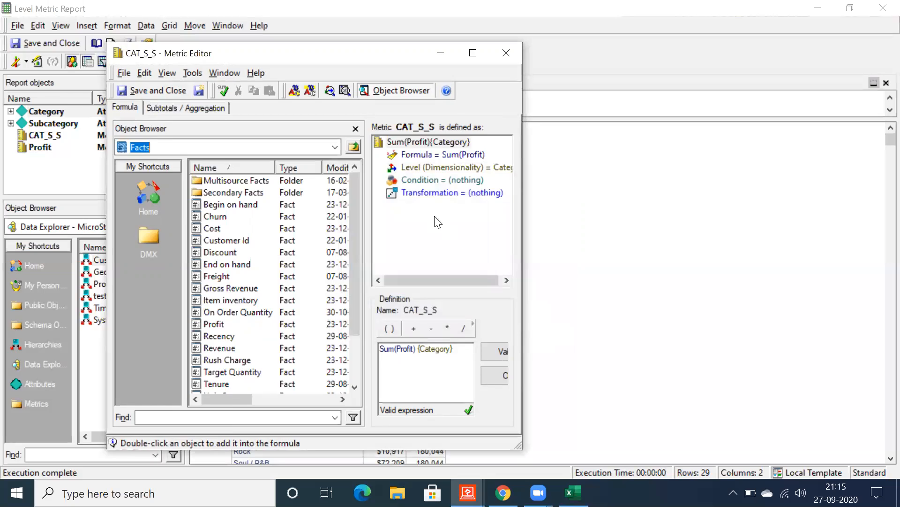
# Step: Save and close Level Metric Report, and reopen it from the Reports folder in SQL View
pyautogui.click(39, 42)
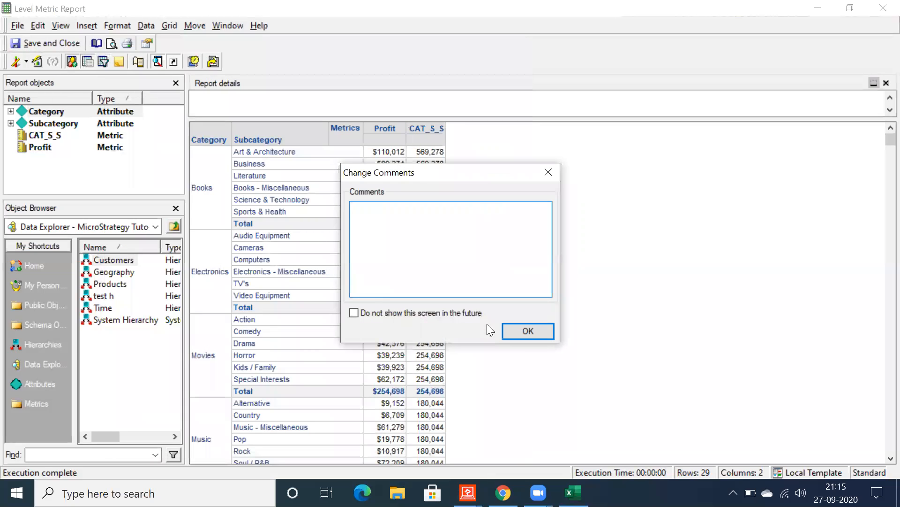
pyautogui.click(516, 331)
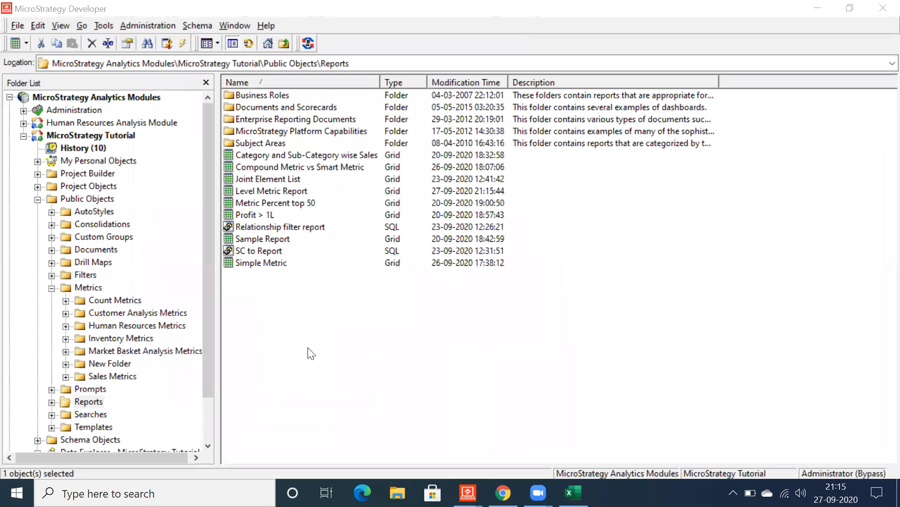
pyautogui.rightClick(247, 188)
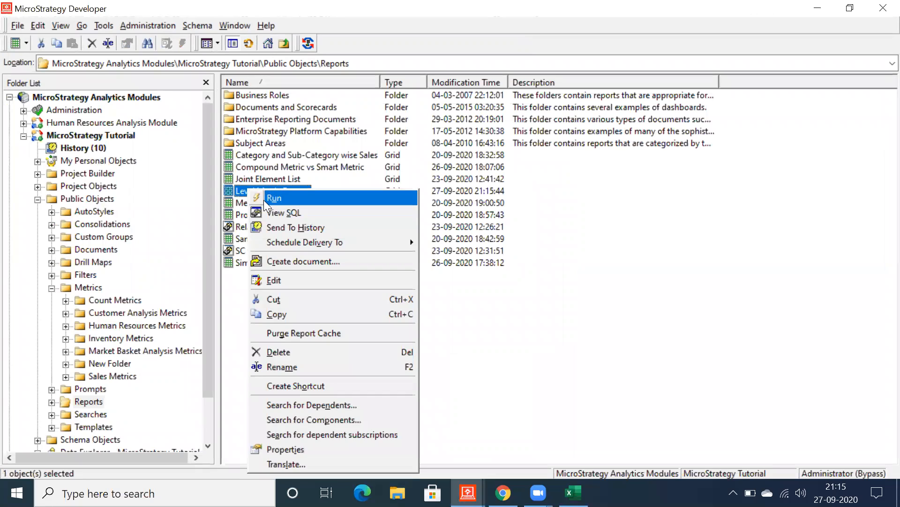
pyautogui.click(272, 212)
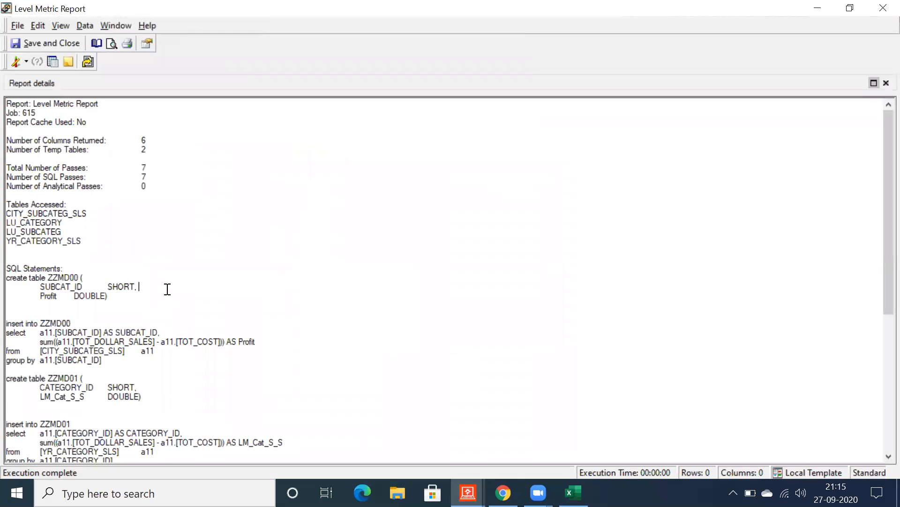
# Step: Examine the SQL pass that fills ZZMD00, including its Profit alias and the SUBCAT_ID group-by clause
pyautogui.scroll(-3, 167, 288)
pyautogui.moveTo(253, 265); pyautogui.dragTo(4, 322)
pyautogui.click(164, 275)
pyautogui.doubleClick(246, 259)
pyautogui.moveTo(86, 277); pyautogui.dragTo(91, 277)
pyautogui.click(108, 279)
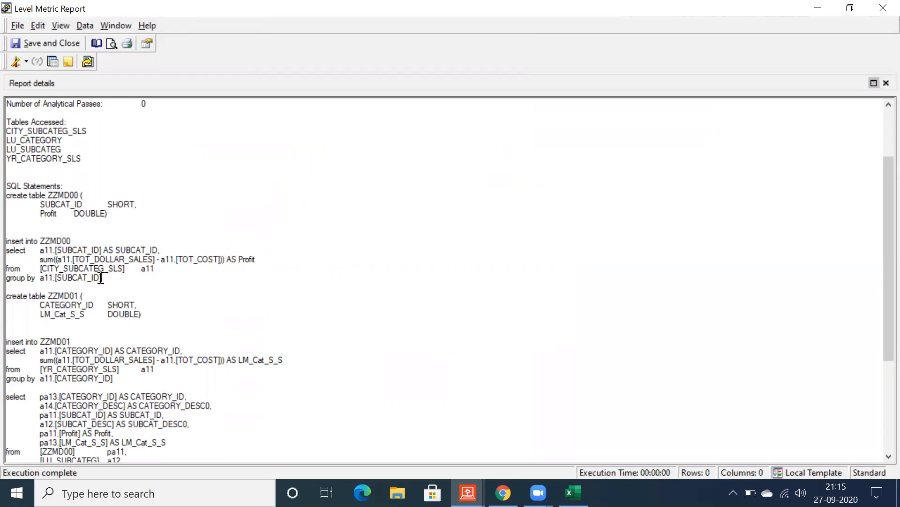
pyautogui.moveTo(101, 278); pyautogui.dragTo(48, 282)
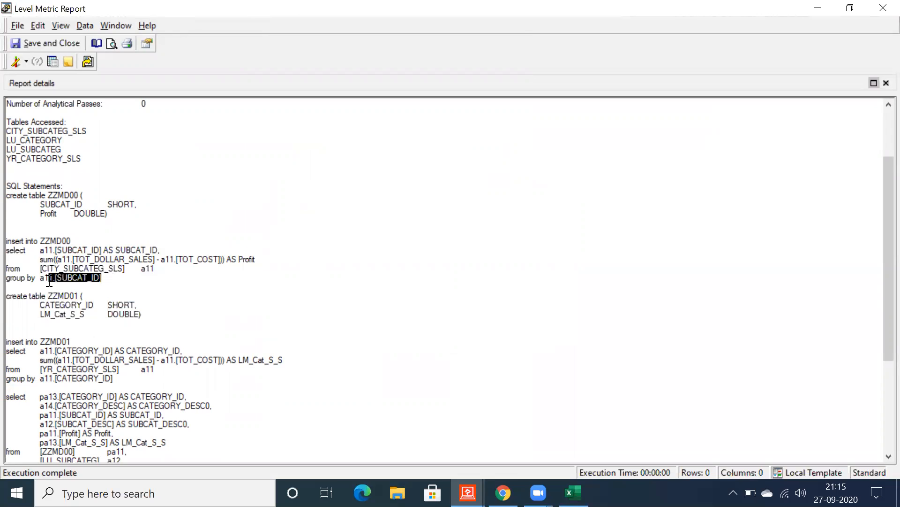
pyautogui.click(106, 280)
pyautogui.moveTo(104, 278); pyautogui.dragTo(7, 234)
pyautogui.click(135, 276)
# Step: Examine the ZZMD01 pass with its LM_Cat_S_S alias and CATEGORY_ID grouping, and compare it with the subcategory-level Profit pass
pyautogui.scroll(-2, 136, 273)
pyautogui.scroll(-3, 136, 274)
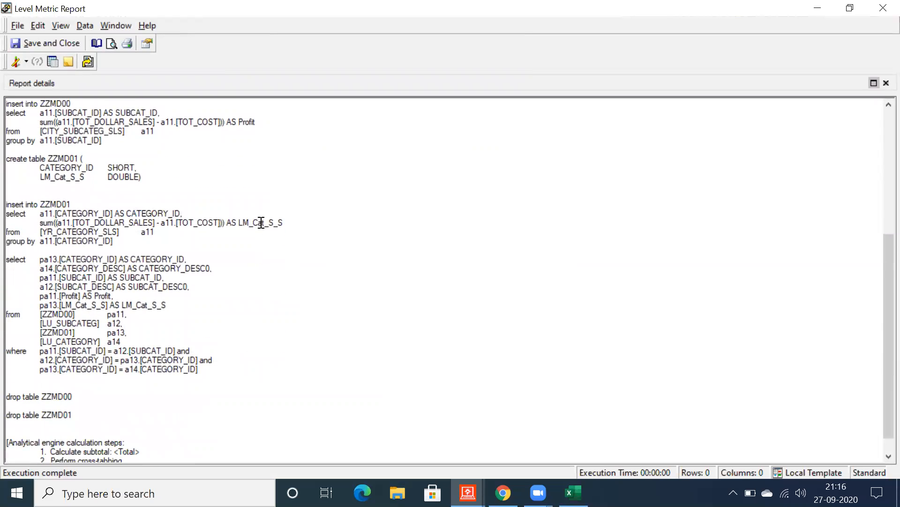
pyautogui.doubleClick(261, 221)
pyautogui.moveTo(113, 241); pyautogui.dragTo(6, 215)
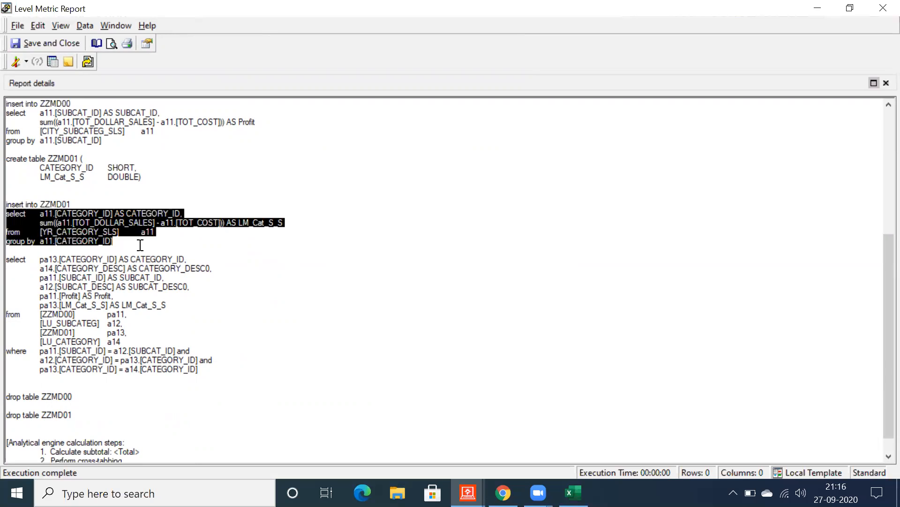
pyautogui.click(121, 244)
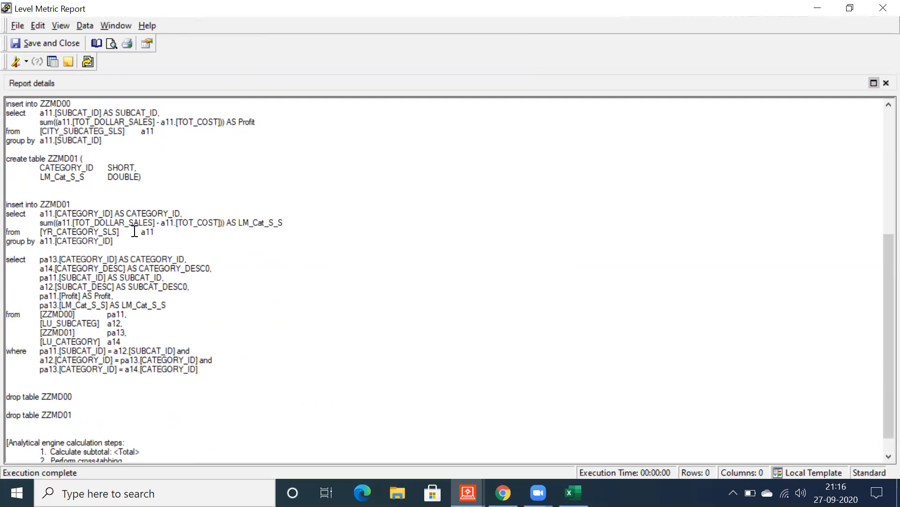
pyautogui.doubleClick(82, 242)
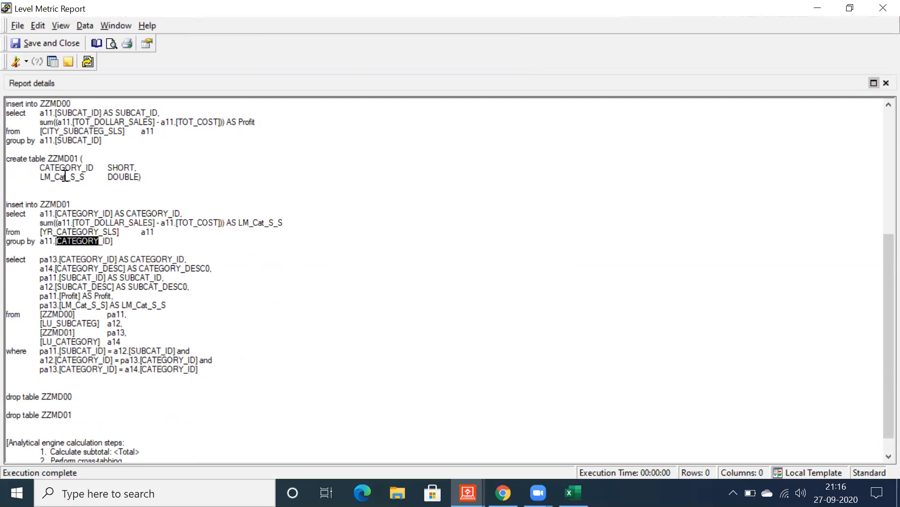
pyautogui.doubleClick(238, 122)
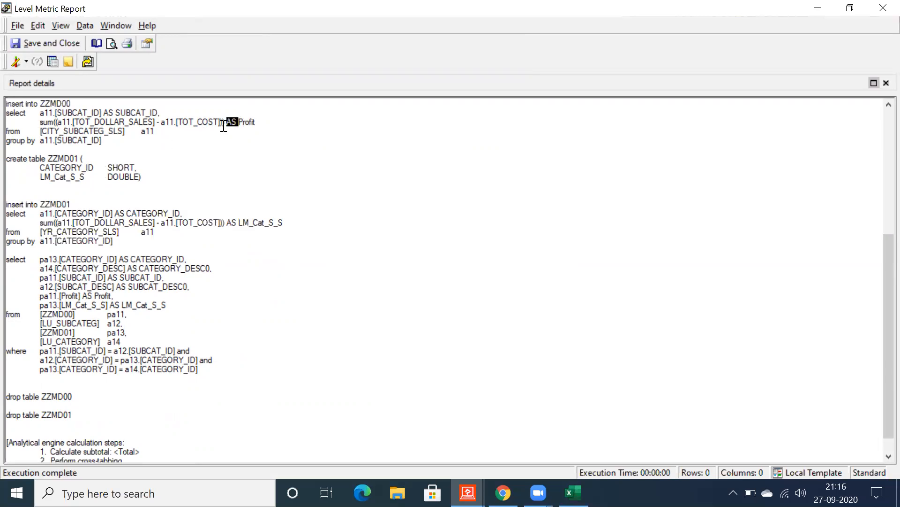
pyautogui.doubleClick(82, 132)
pyautogui.doubleClick(83, 140)
# Step: Switch the report to Grid View and examine the Profit values of the individual Books subcategories
pyautogui.click(26, 62)
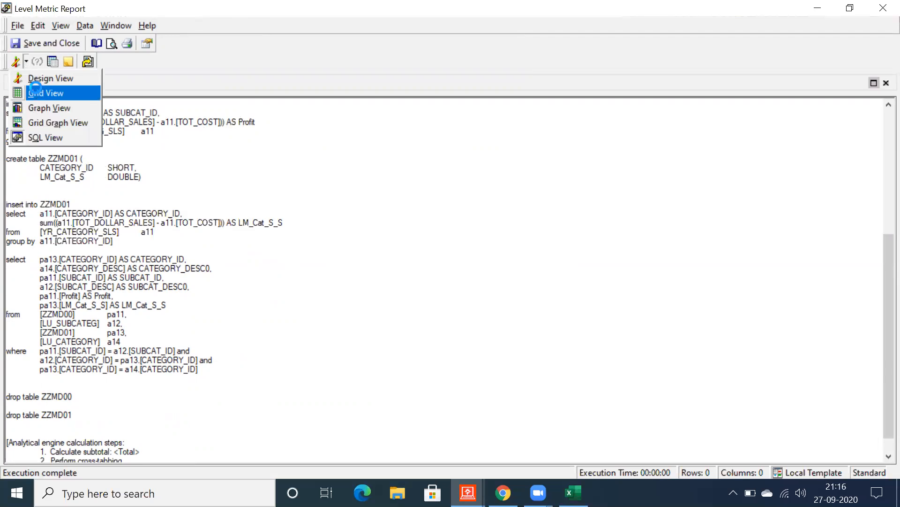
pyautogui.click(37, 93)
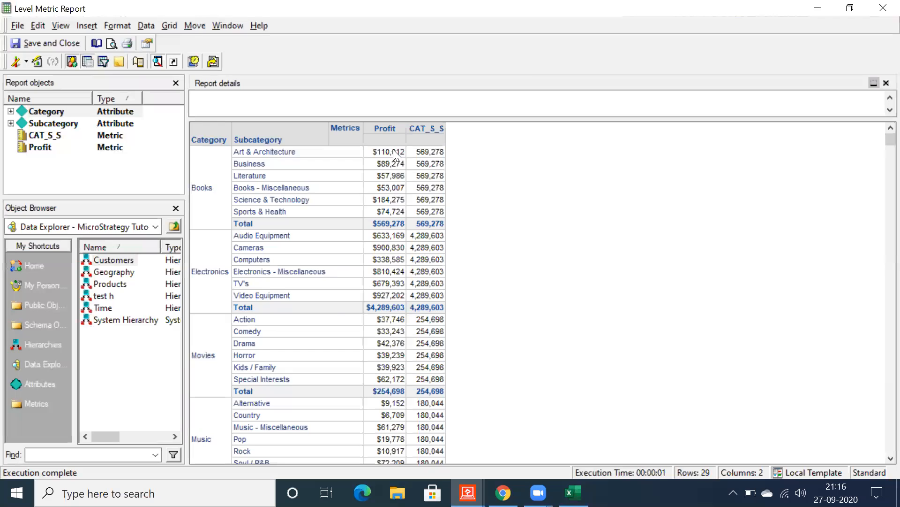
pyautogui.click(394, 152)
pyautogui.click(386, 212)
pyautogui.moveTo(388, 150); pyautogui.dragTo(393, 212)
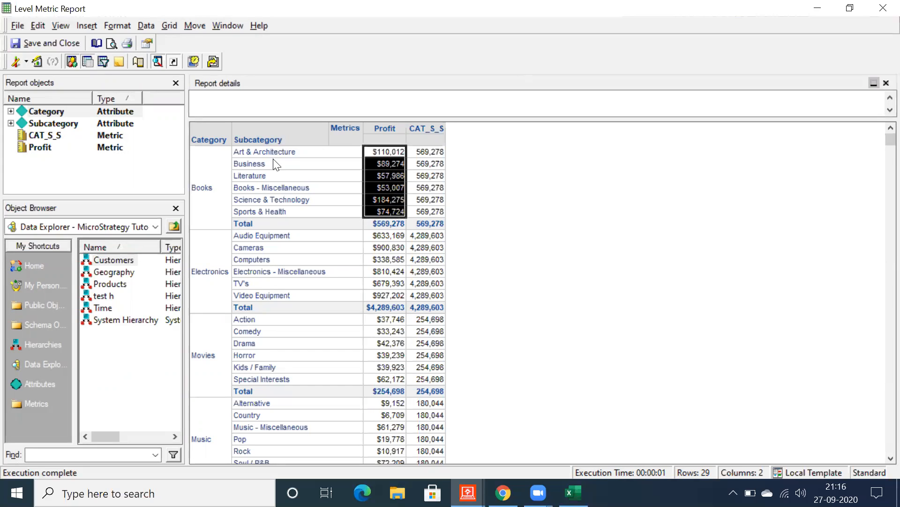
pyautogui.moveTo(267, 150); pyautogui.dragTo(272, 210)
pyautogui.click(272, 211)
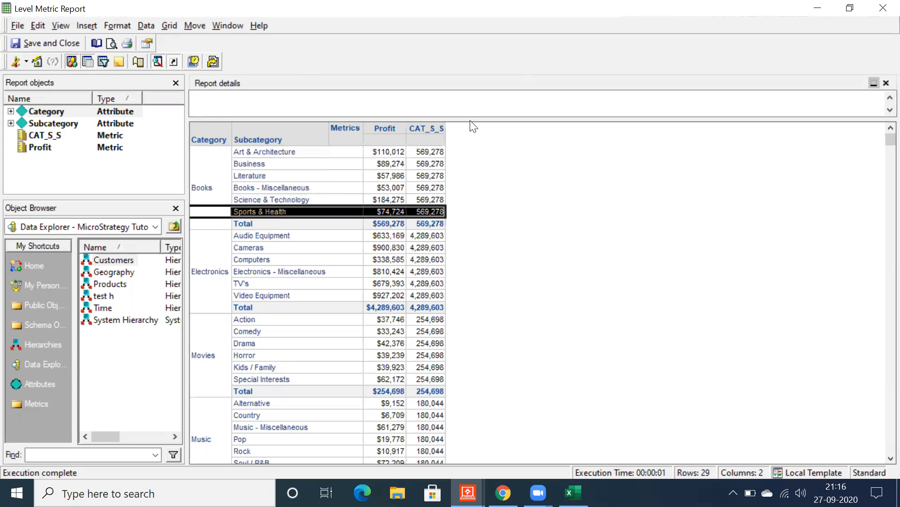
pyautogui.moveTo(256, 154)
pyautogui.mouseDown()
pyautogui.moveTo(258, 222)
pyautogui.moveTo(274, 212)
pyautogui.mouseUp()
# Step: Inspect the CAT_S_S values across the Books subcategories and in the Books total row
pyautogui.click(432, 152)
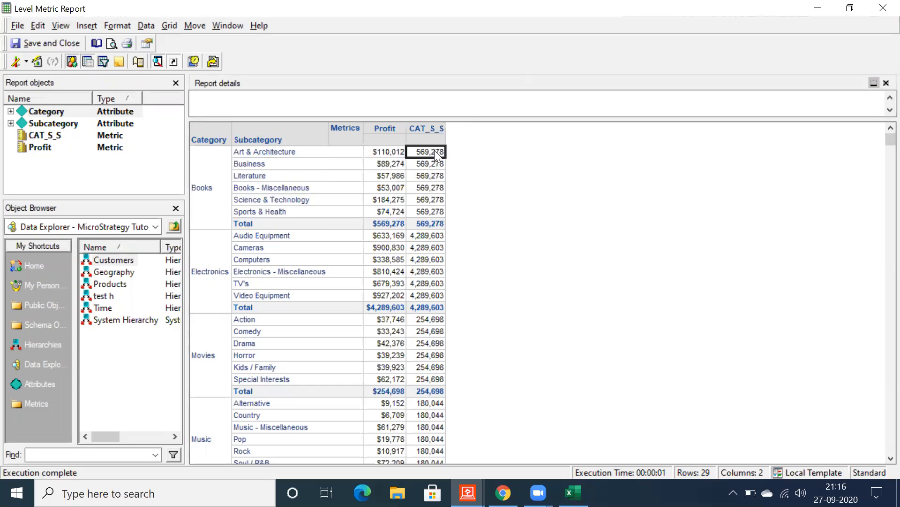
pyautogui.moveTo(434, 151); pyautogui.dragTo(432, 203)
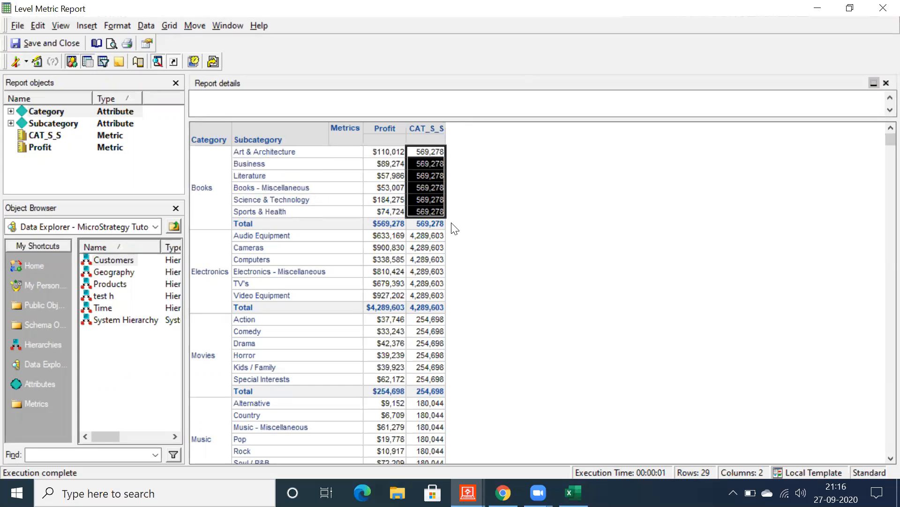
pyautogui.click(417, 224)
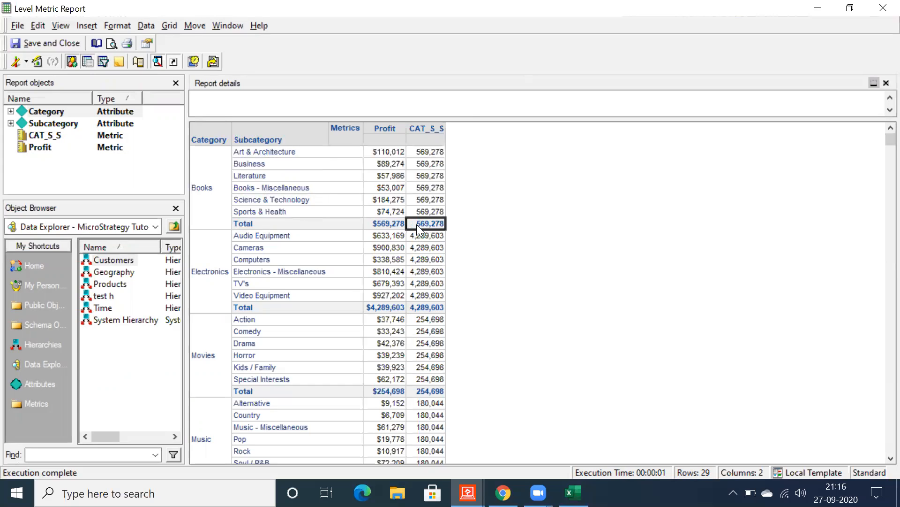
# Step: Add the Cat_S_N metric to Level Metric Report's template, run the report in Grid View and collapse the report details
pyautogui.click(16, 62)
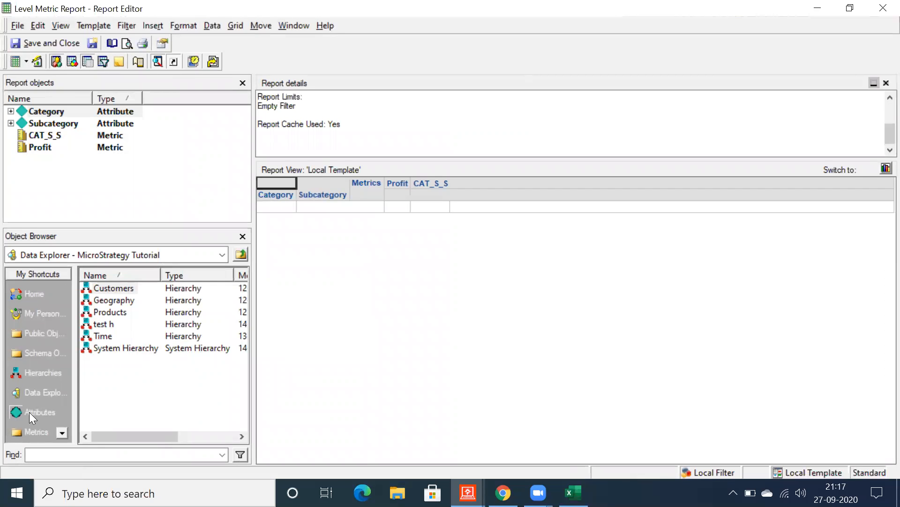
pyautogui.click(32, 429)
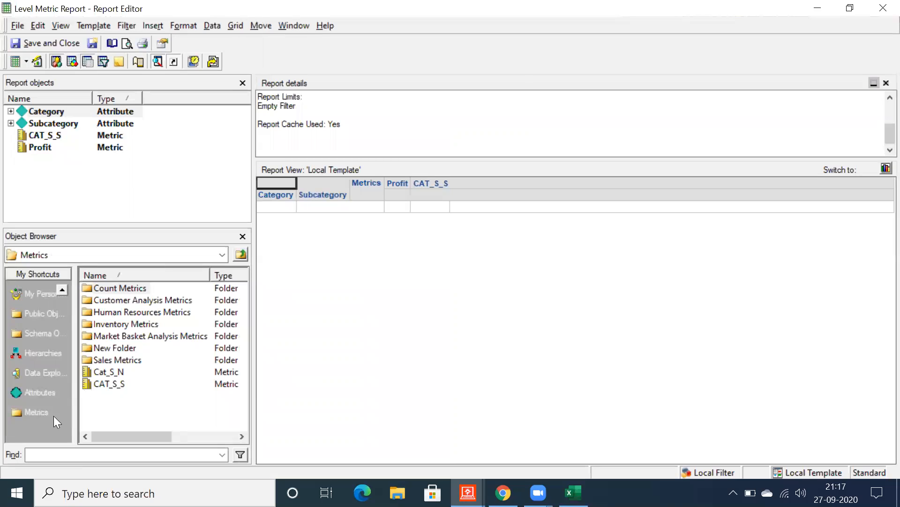
pyautogui.doubleClick(108, 371)
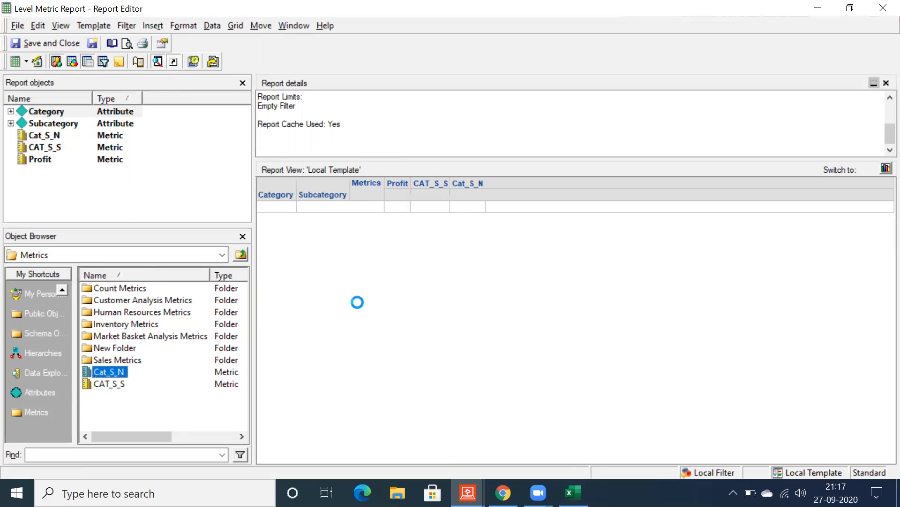
pyautogui.click(16, 61)
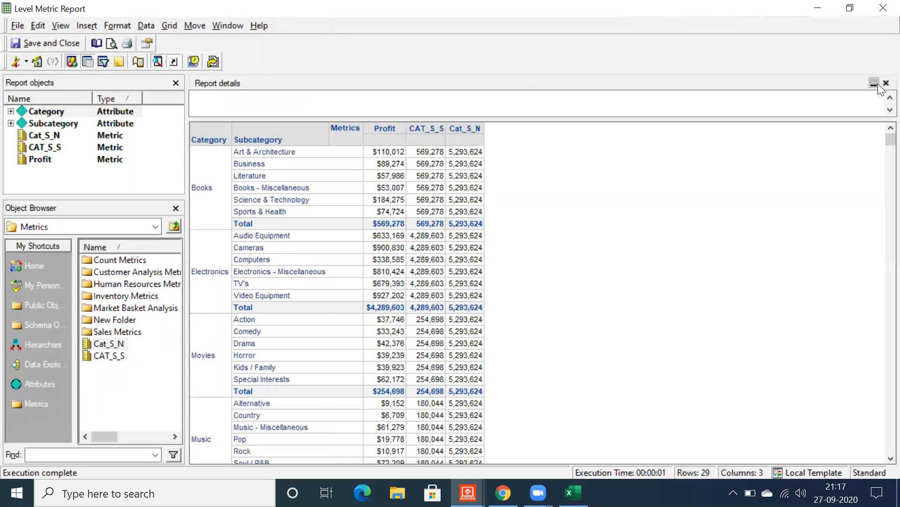
pyautogui.click(878, 83)
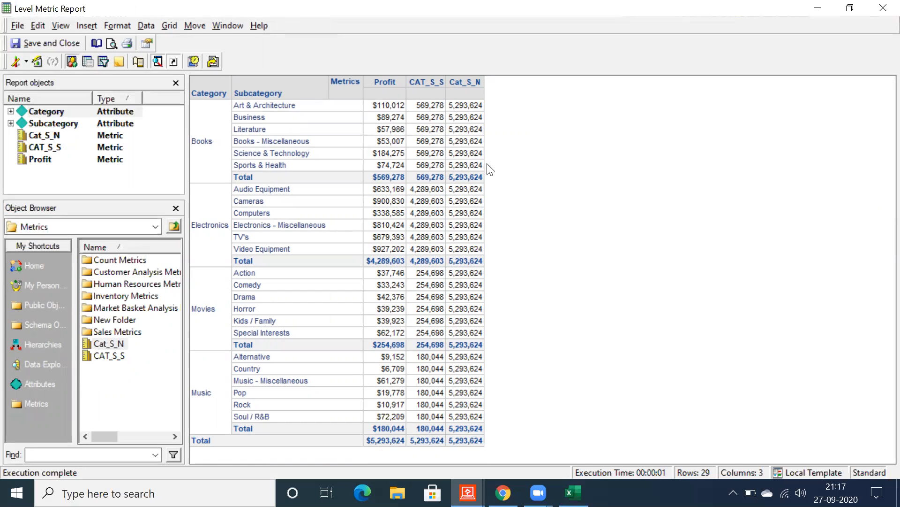
# Step: Examine the Cat_S_N values down the whole column, from the Art & Architecture row to the grand total
pyautogui.click(459, 106)
pyautogui.moveTo(466, 111); pyautogui.dragTo(458, 450)
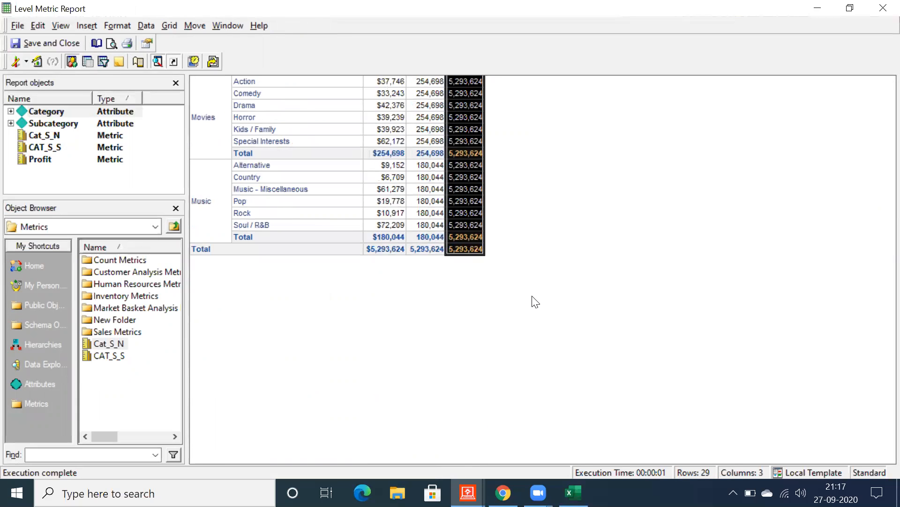
pyautogui.click(473, 223)
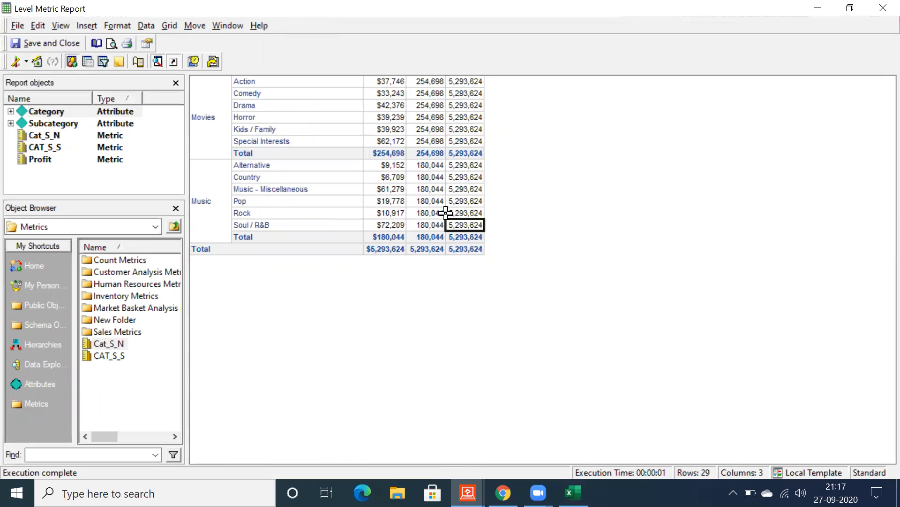
pyautogui.press('Up')
pyautogui.press('Up')
pyautogui.press('Up')
pyautogui.press('Up')
pyautogui.press('Up')
pyautogui.press('Up')
pyautogui.press('Up')
pyautogui.press('Up')
pyautogui.press('Up')
pyautogui.press('Up')
pyautogui.press('Up')
pyautogui.press('Up')
pyautogui.press('Up')
pyautogui.press('Up')
pyautogui.press('Up')
pyautogui.press('Up')
pyautogui.press('Up')
pyautogui.press('Up')
pyautogui.press('Up')
pyautogui.press('Up')
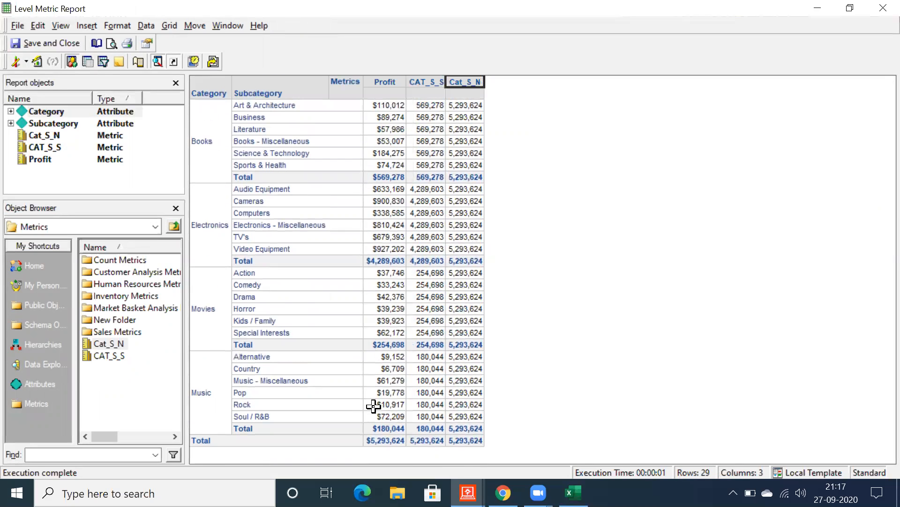
pyautogui.click(466, 105)
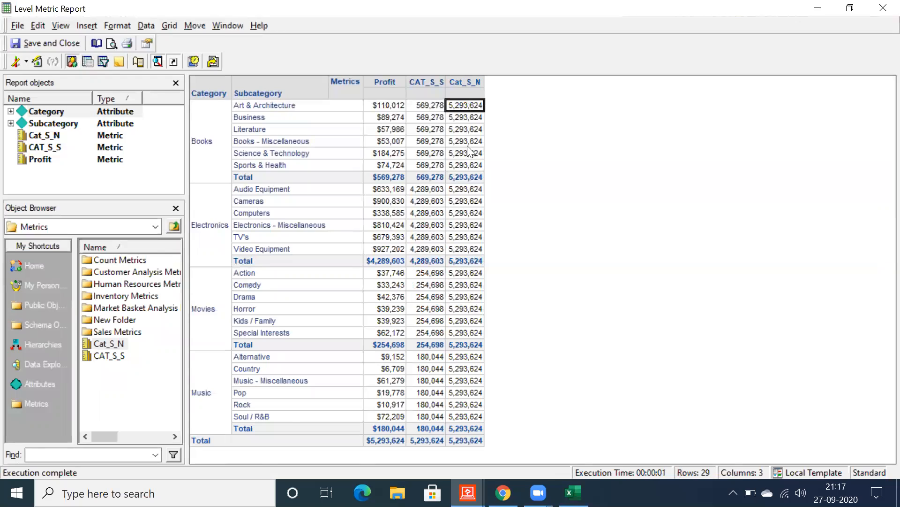
pyautogui.click(469, 442)
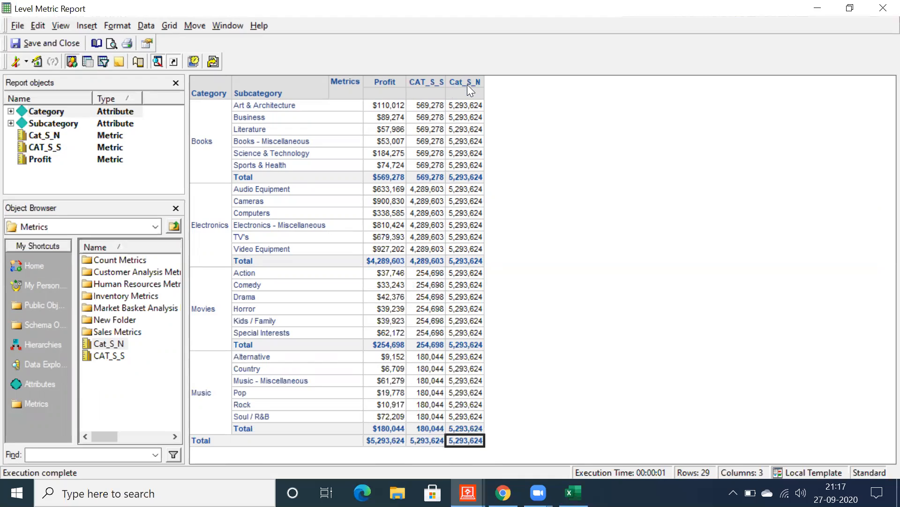
pyautogui.click(464, 105)
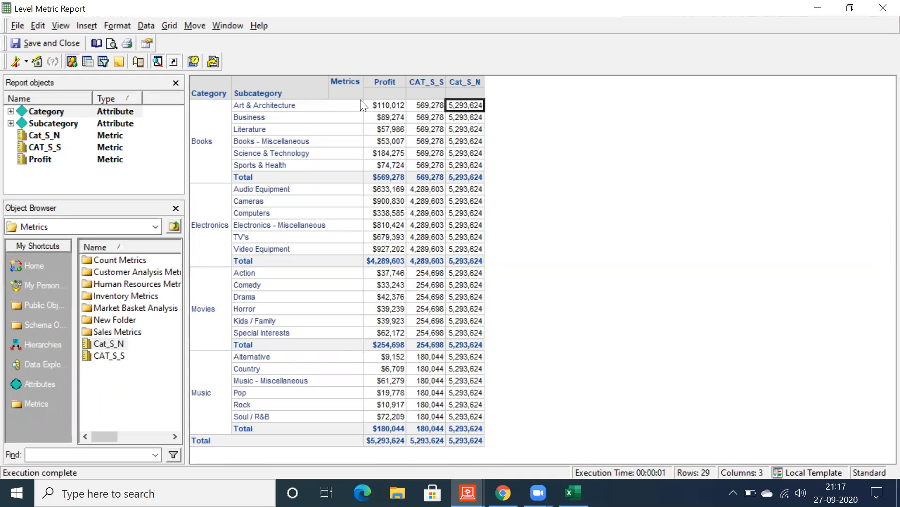
# Step: Compare Art & Architecture's Profit and CAT_S_S values, and review the Books, Electronics and Movies category groupings
pyautogui.click(385, 105)
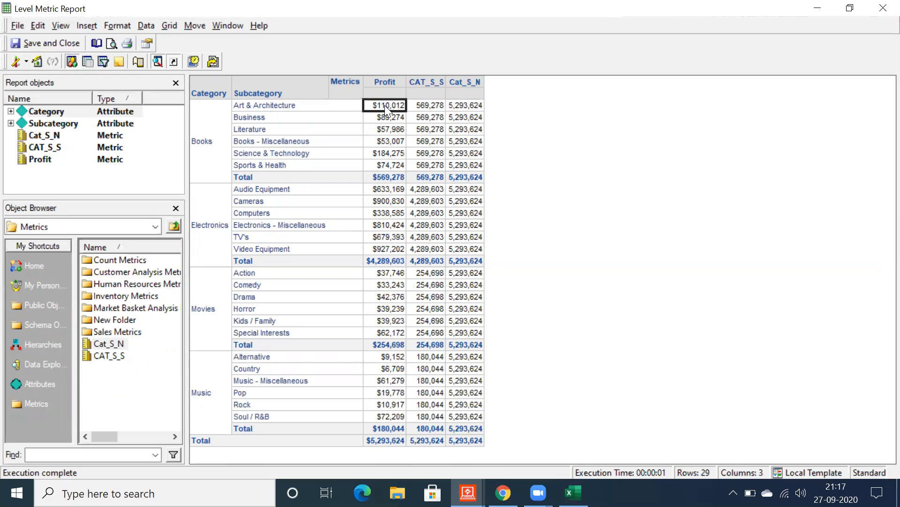
pyautogui.click(424, 106)
pyautogui.click(388, 104)
pyautogui.click(202, 141)
pyautogui.click(208, 223)
pyautogui.click(203, 299)
pyautogui.click(264, 317)
pyautogui.click(265, 316)
# Step: Compare the Profit, CAT_S_S and Cat_S_N values side by side in the Art & Architecture row
pyautogui.click(469, 104)
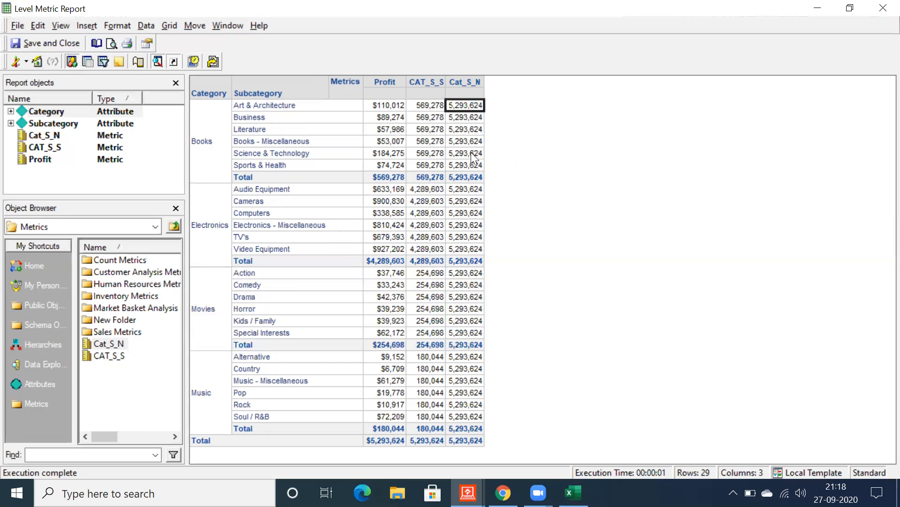
pyautogui.click(389, 105)
pyautogui.click(467, 106)
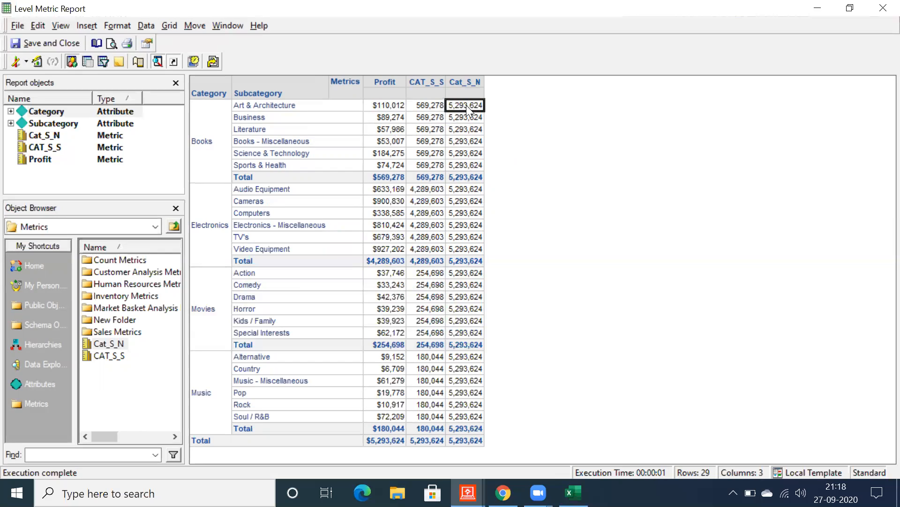
pyautogui.click(391, 106)
pyautogui.click(426, 107)
pyautogui.click(453, 108)
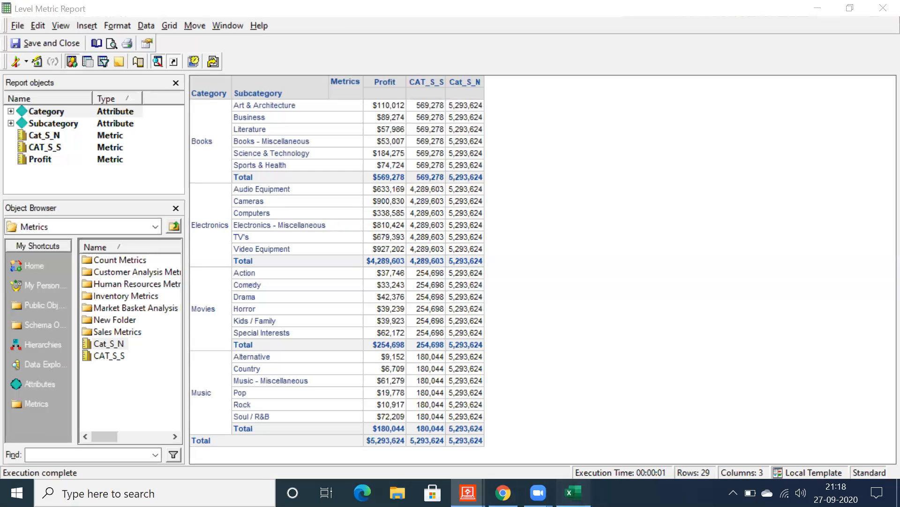
# Step: Switch to the Excel workbook and enter the headers Target, Filtering and grouping in B8:D8 of Sheet6
pyautogui.click(573, 492)
pyautogui.click(84, 260)
pyautogui.write('Target')
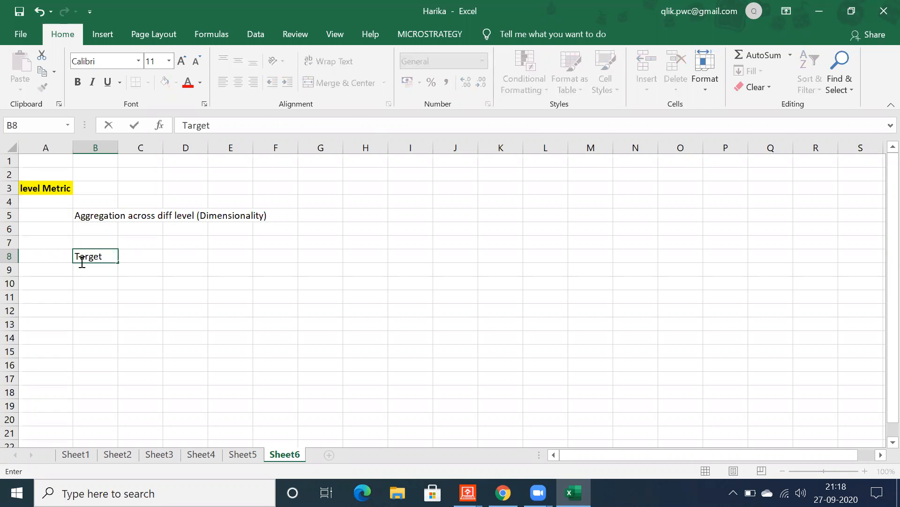
pyautogui.press('Tab')
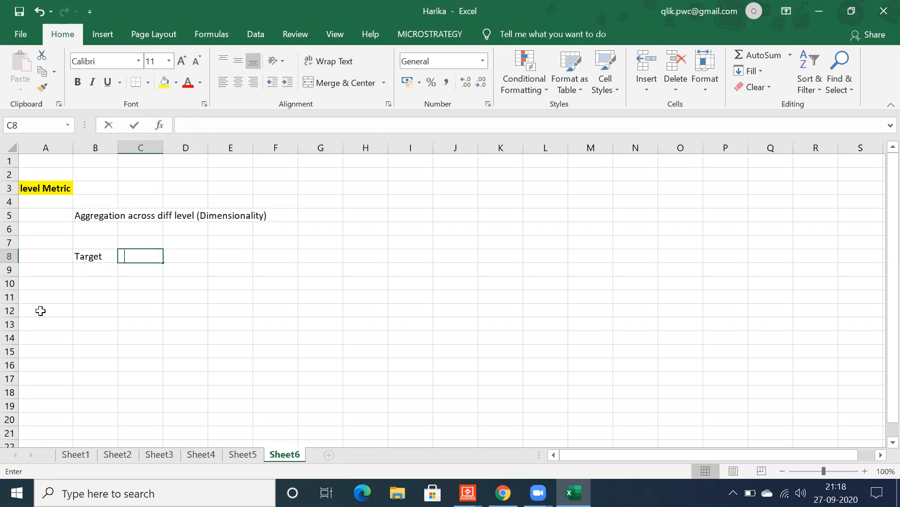
pyautogui.write('Filtering')
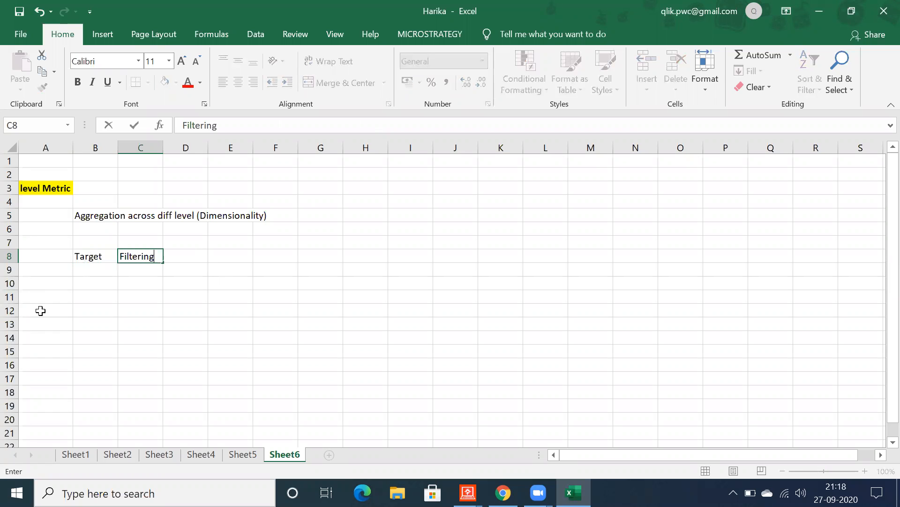
pyautogui.press('Tab')
pyautogui.write('g')
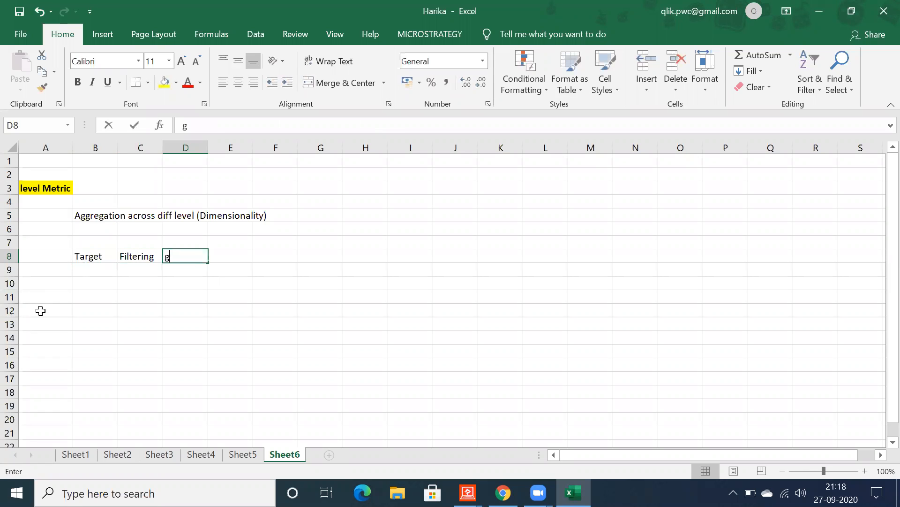
pyautogui.write('rouping')
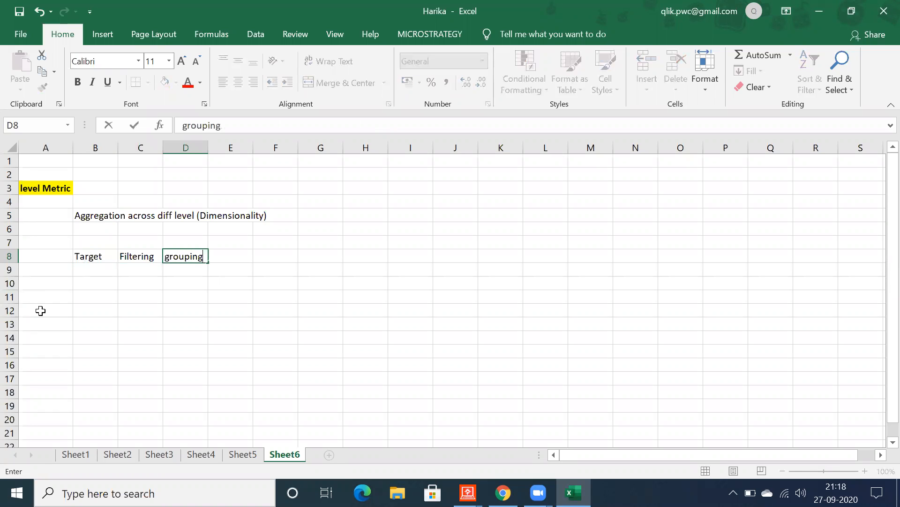
pyautogui.press('Return')
# Step: Fill row 9 under the headers with Category as target, Standard as filtering and Standard as grouping
pyautogui.write('Cat')
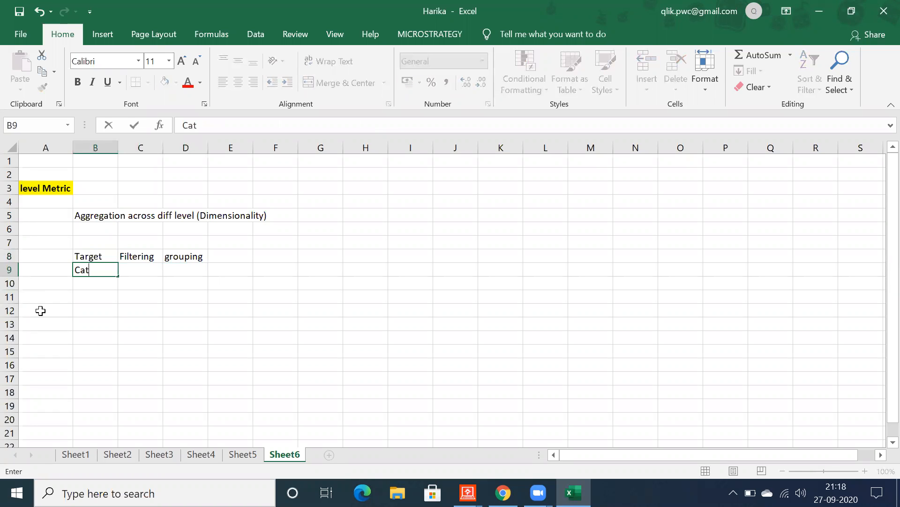
pyautogui.write('egory')
pyautogui.click(38, 311)
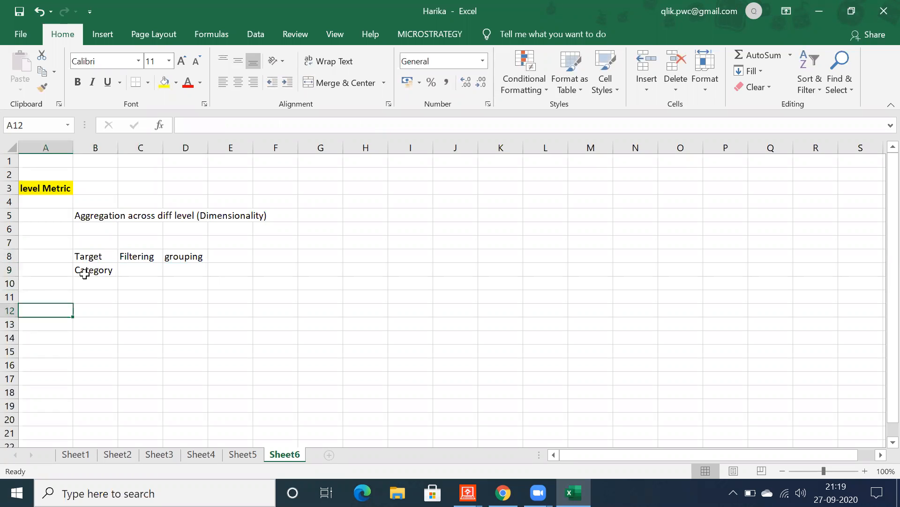
pyautogui.click(87, 276)
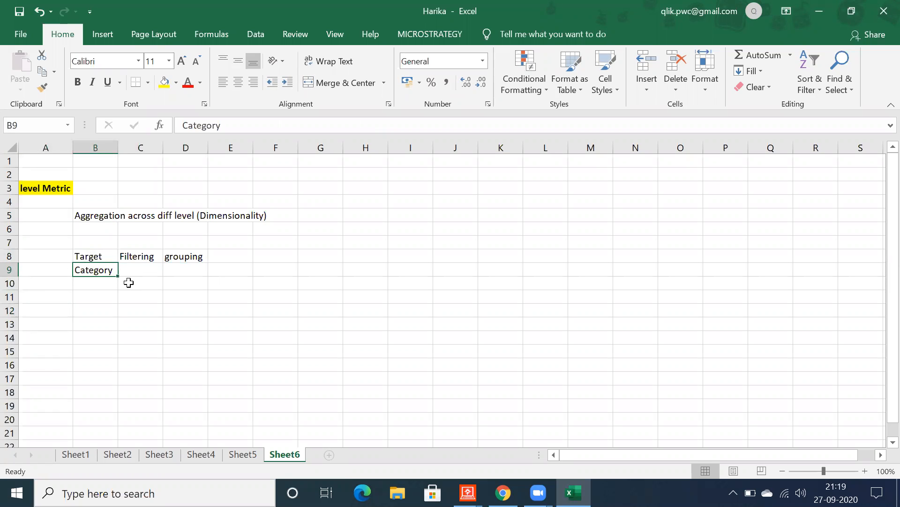
pyautogui.click(141, 269)
pyautogui.write('St')
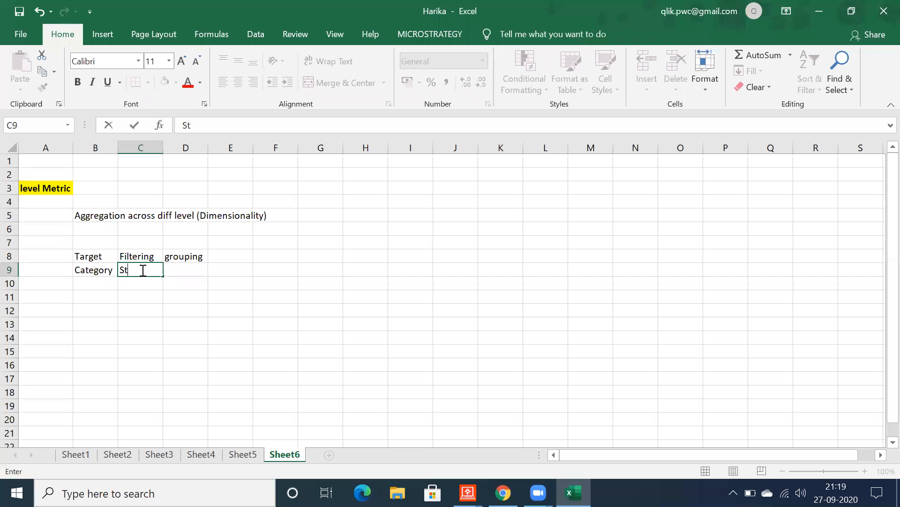
pyautogui.write('andard')
pyautogui.press('Tab')
pyautogui.write('Standard')
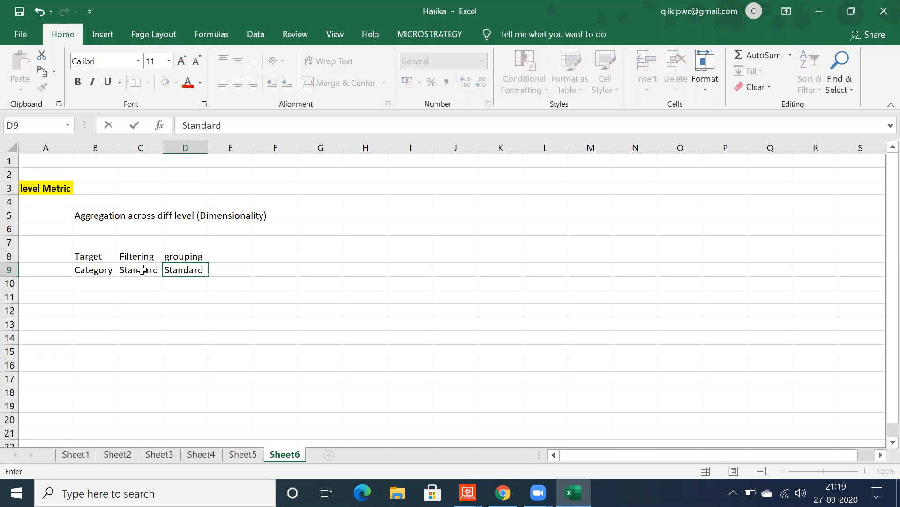
pyautogui.press('Return')
# Step: Change the font color of the Filtering value Standard in C9 to red
pyautogui.click(152, 270)
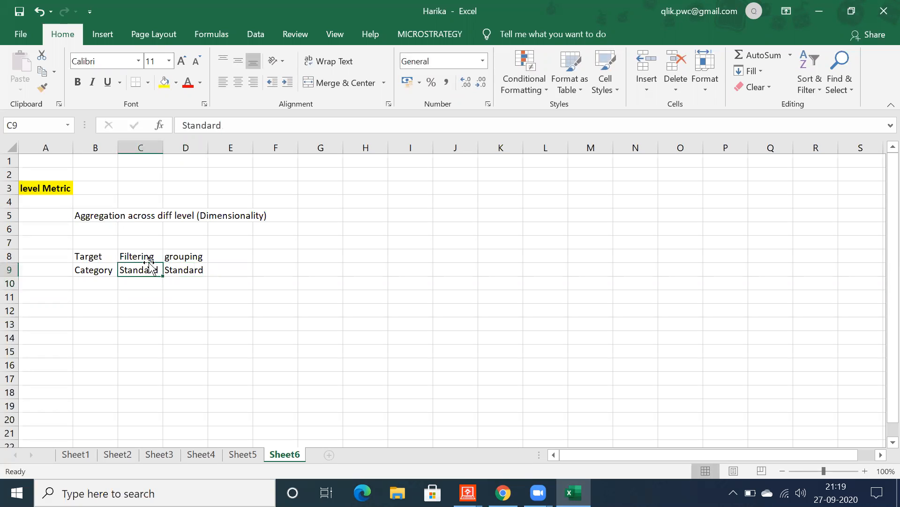
pyautogui.click(188, 82)
pyautogui.click(188, 270)
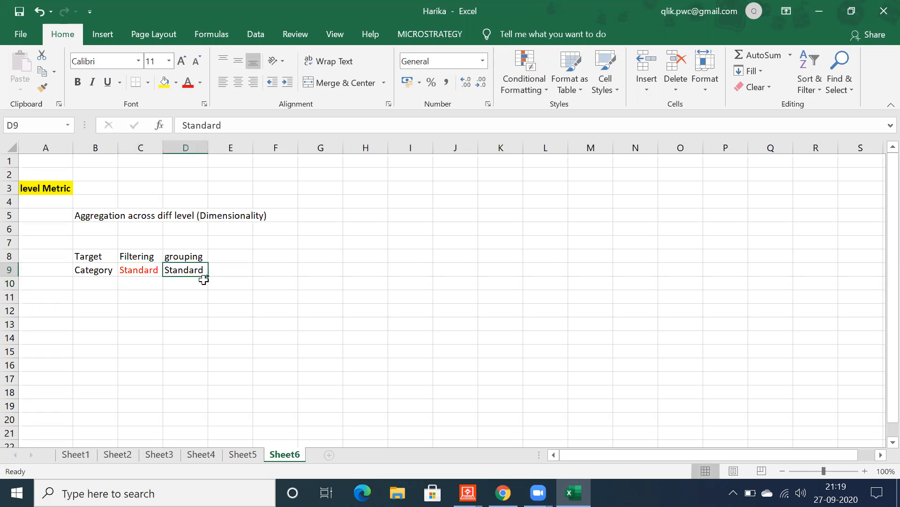
pyautogui.click(194, 257)
pyautogui.click(181, 272)
pyautogui.click(140, 270)
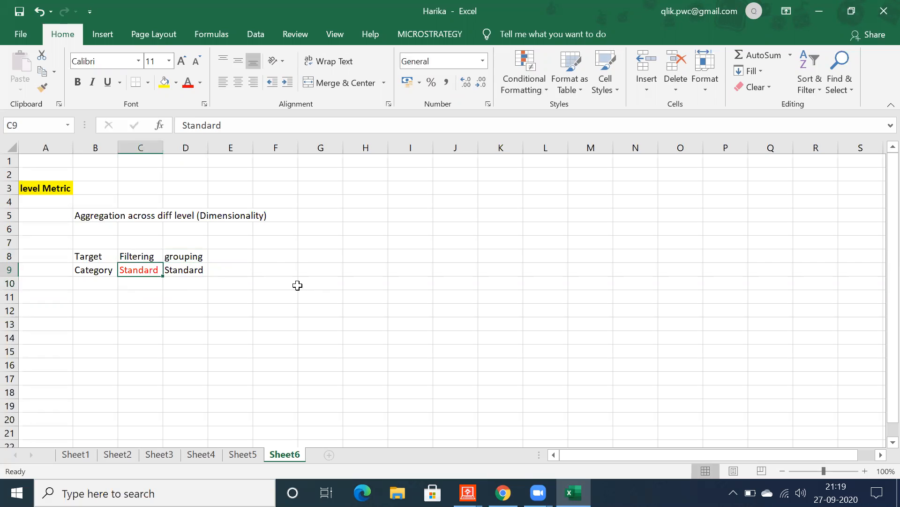
# Step: Enter the note "it will consider the filter" in F9 beside the Standard filtering row
pyautogui.click(281, 267)
pyautogui.write('it will consider the fil')
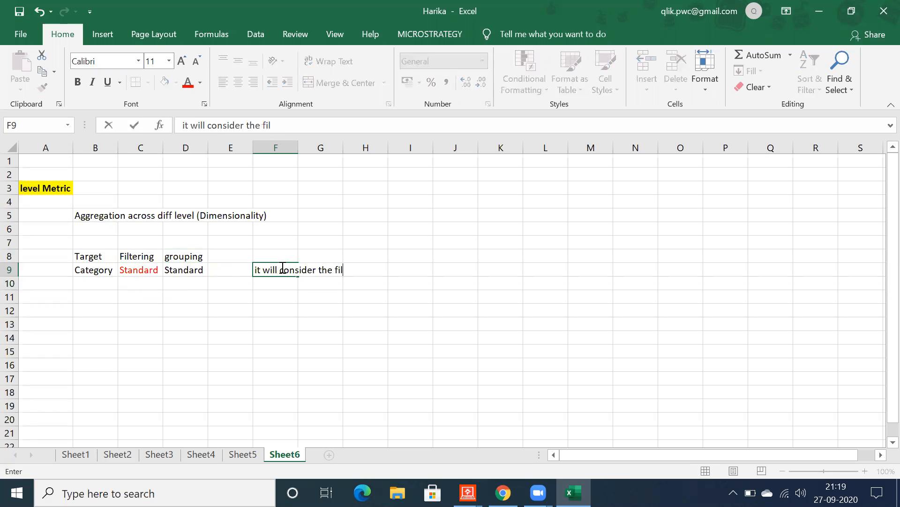
pyautogui.write('ter')
pyautogui.press('Return')
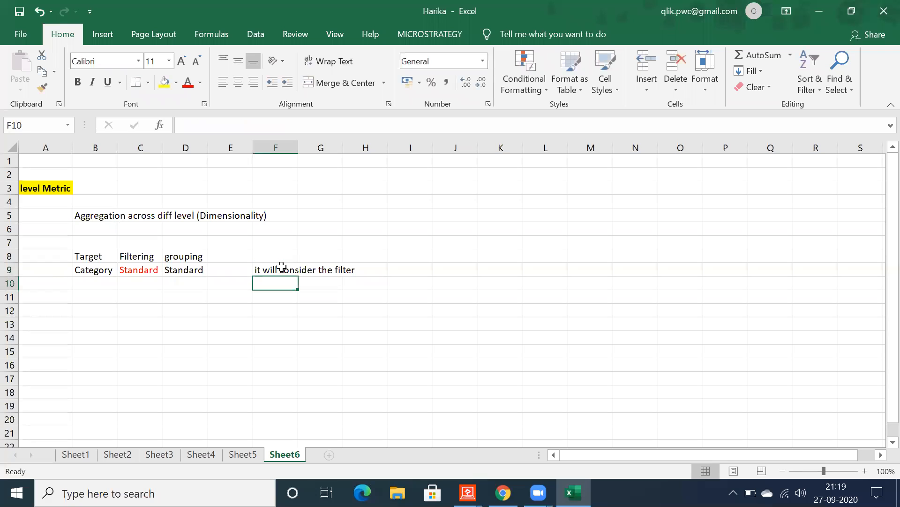
pyautogui.click(121, 271)
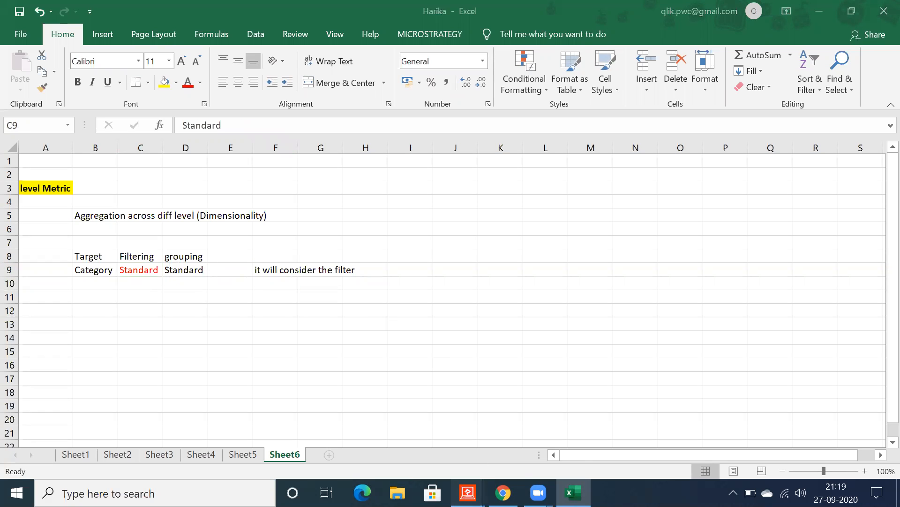
# Step: Switch to the MicroStrategy Level Metric Report window that has the Profit, CAT_S_S and Cat_S_N columns
pyautogui.moveTo(468, 493)
pyautogui.click(572, 437)
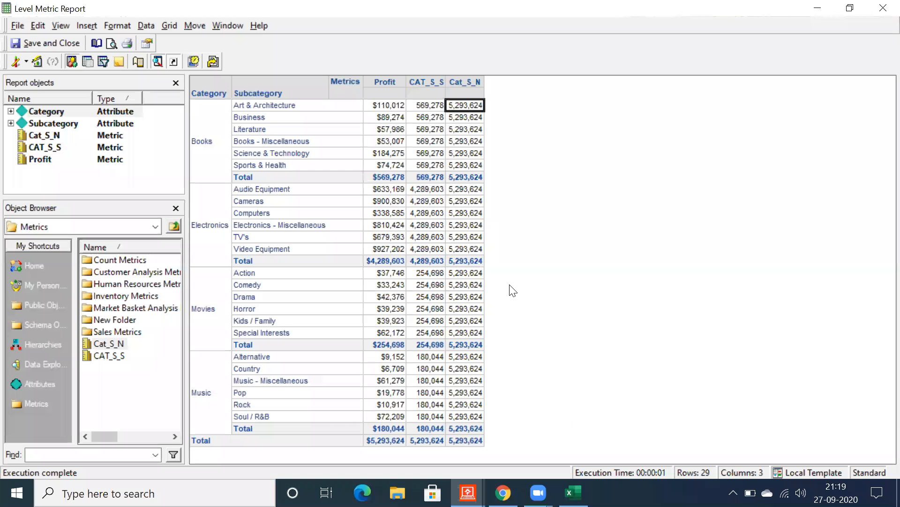
pyautogui.moveTo(468, 492)
pyautogui.click(471, 422)
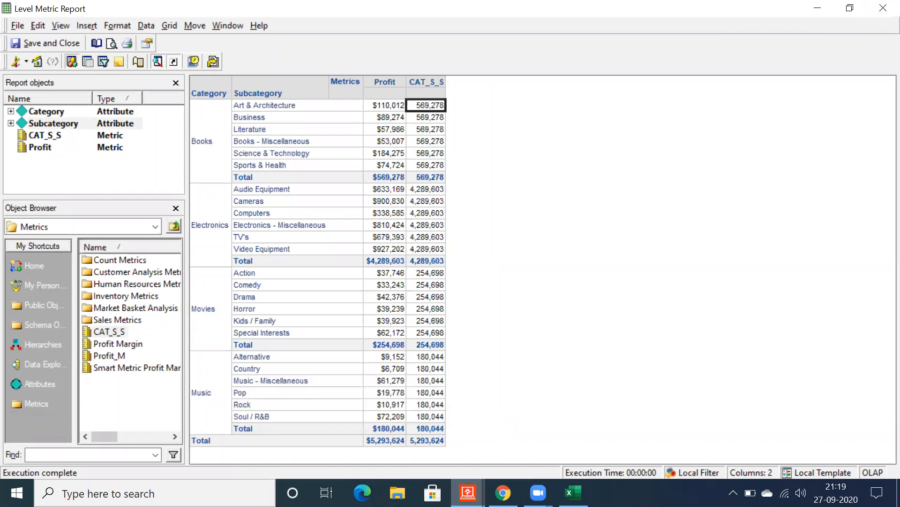
pyautogui.moveTo(468, 492)
pyautogui.click(587, 420)
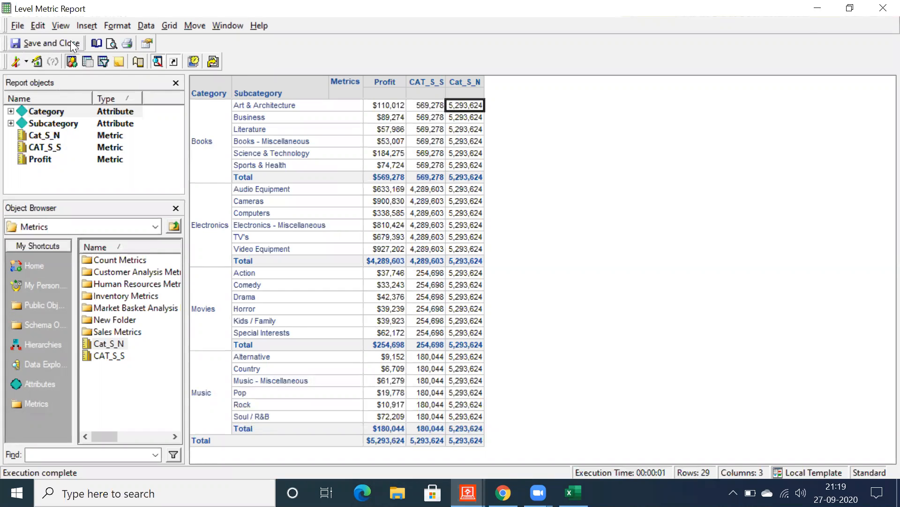
# Step: Save the Level Metric Report
pyautogui.click(18, 26)
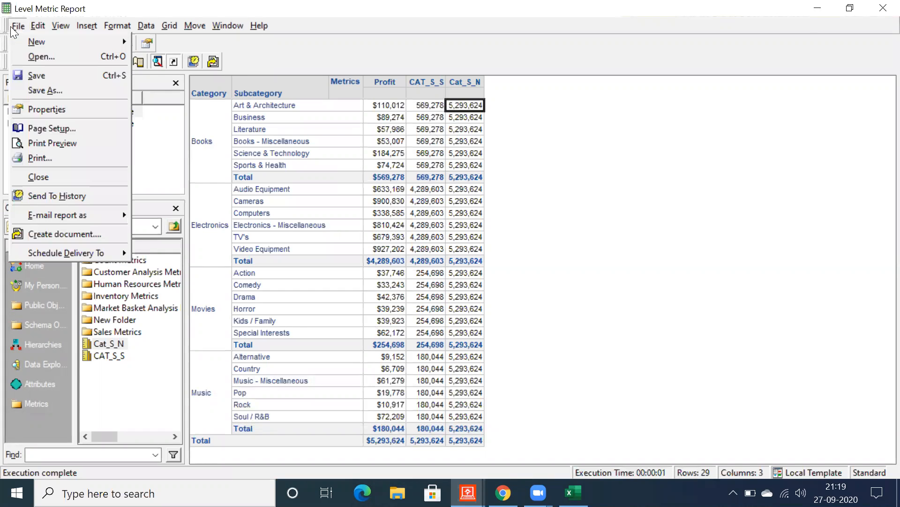
pyautogui.click(33, 75)
pyautogui.click(512, 328)
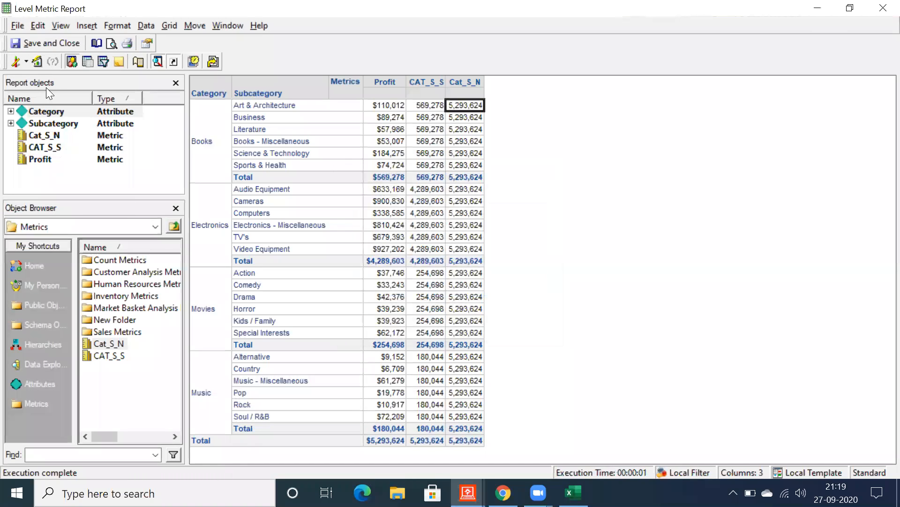
# Step: Switch the report to Design View and show its Report Filter Definition
pyautogui.click(14, 61)
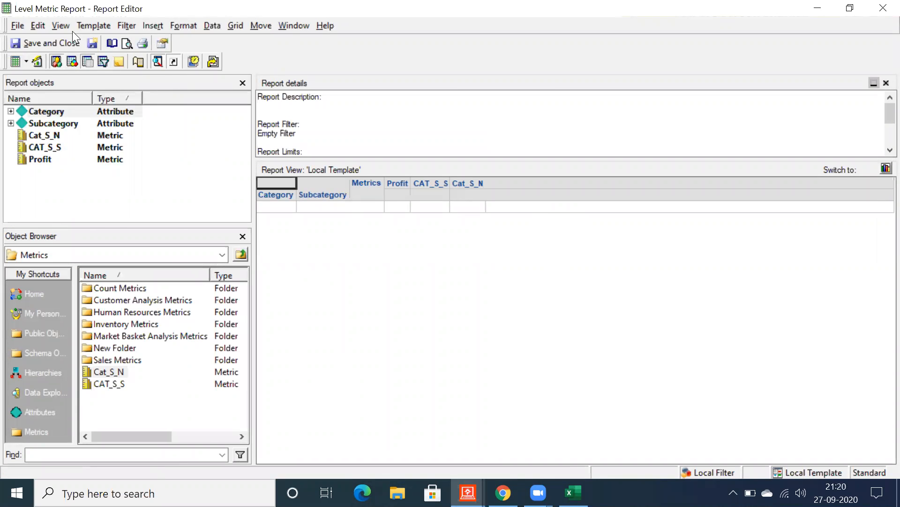
pyautogui.click(61, 26)
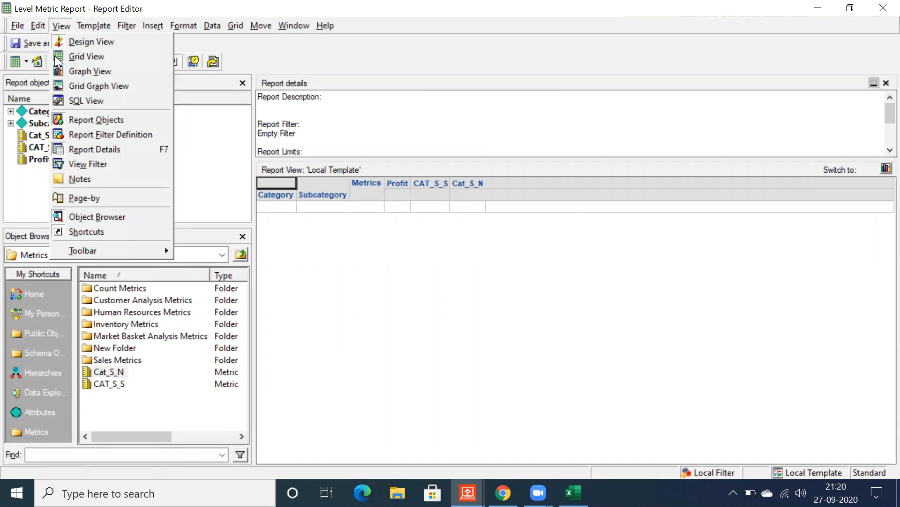
pyautogui.click(90, 135)
# Step: Add an attribute qualification to the report's local filter and choose Subcategory as its attribute
pyautogui.doubleClick(370, 185)
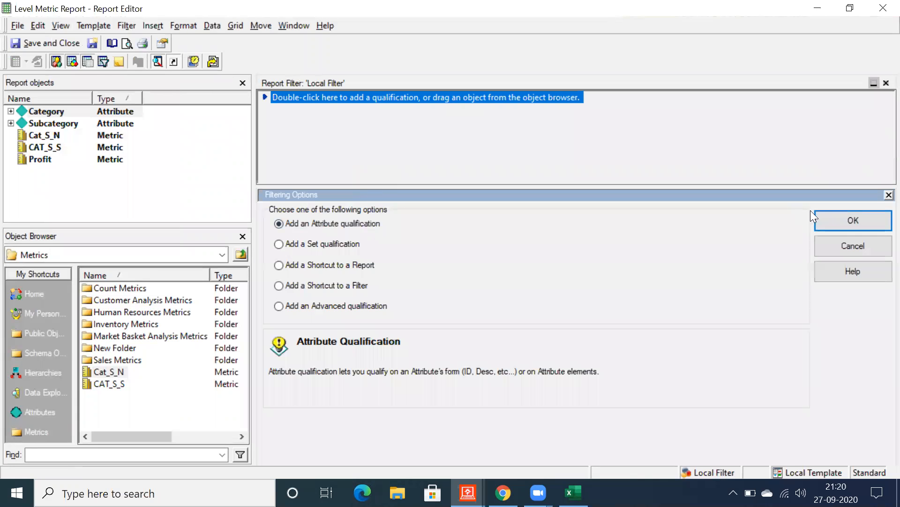
pyautogui.click(817, 217)
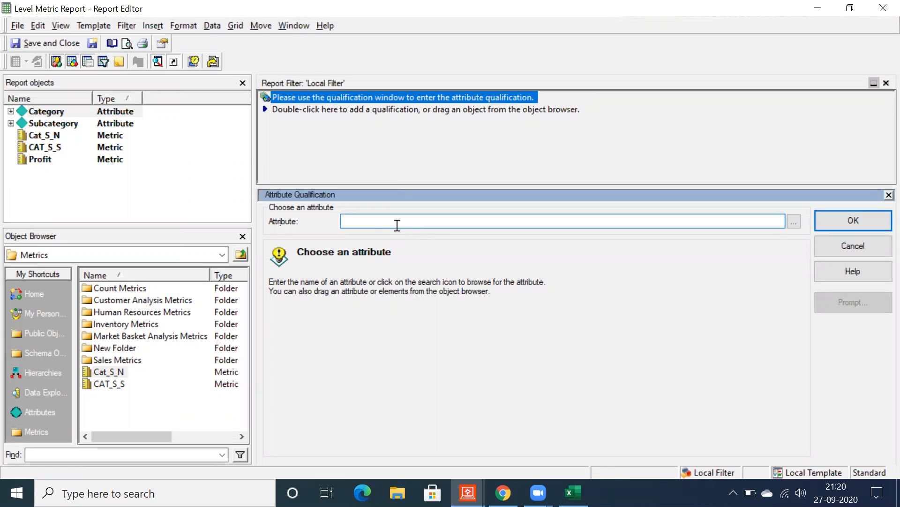
pyautogui.write('sub')
pyautogui.press('Return')
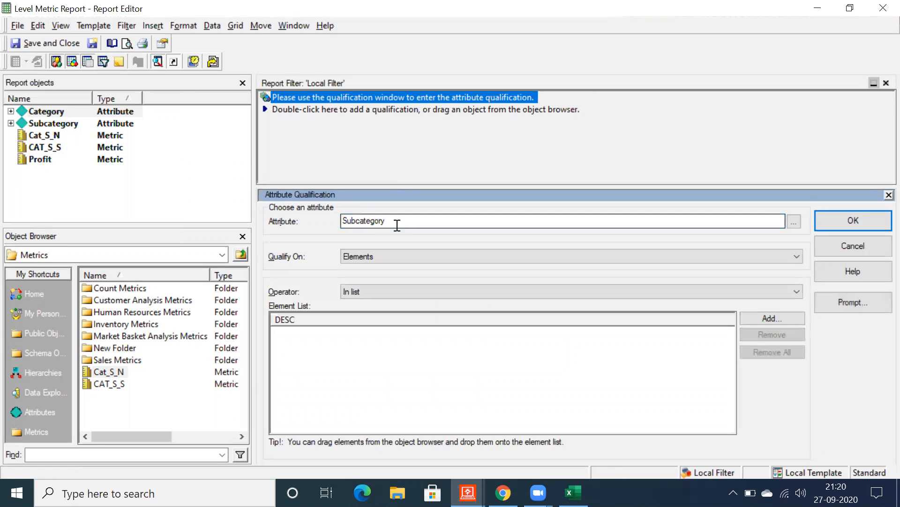
# Step: Open the element selection for Subcategory and select Business, Literature, Cameras and Computers
pyautogui.click(769, 319)
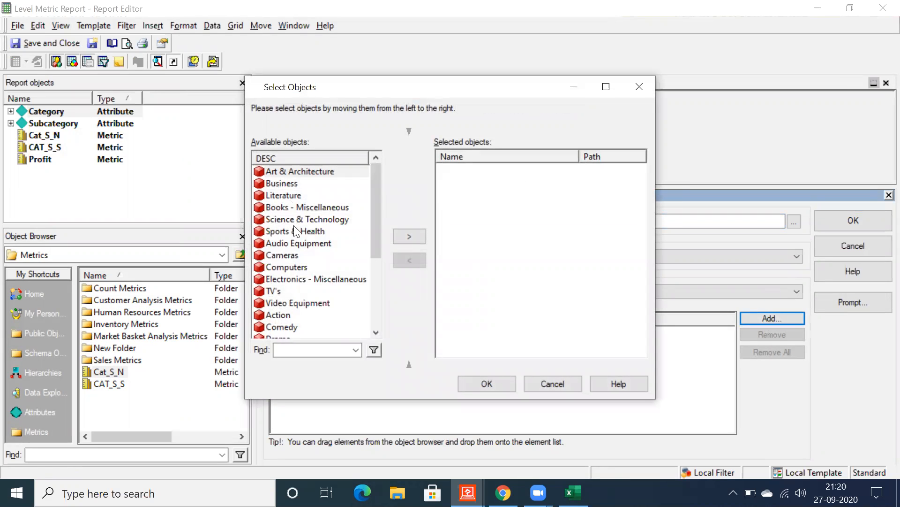
pyautogui.click(377, 316)
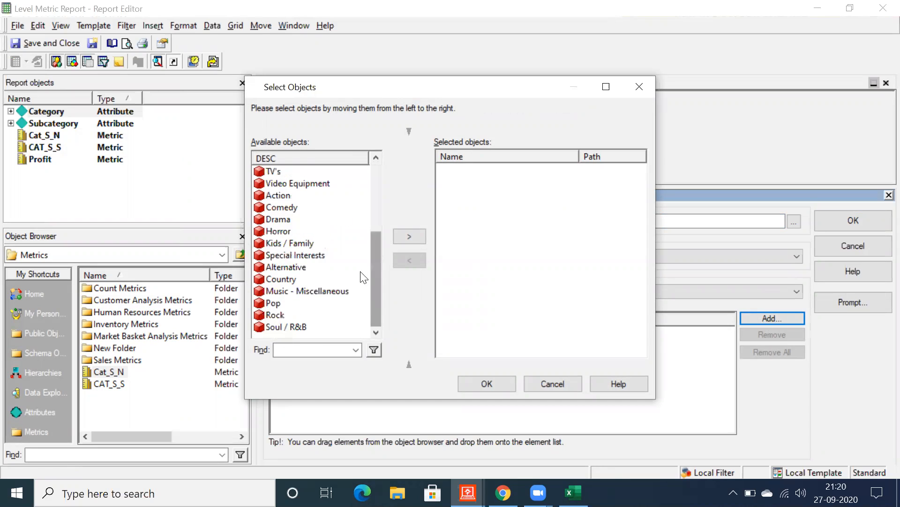
pyautogui.click(372, 178)
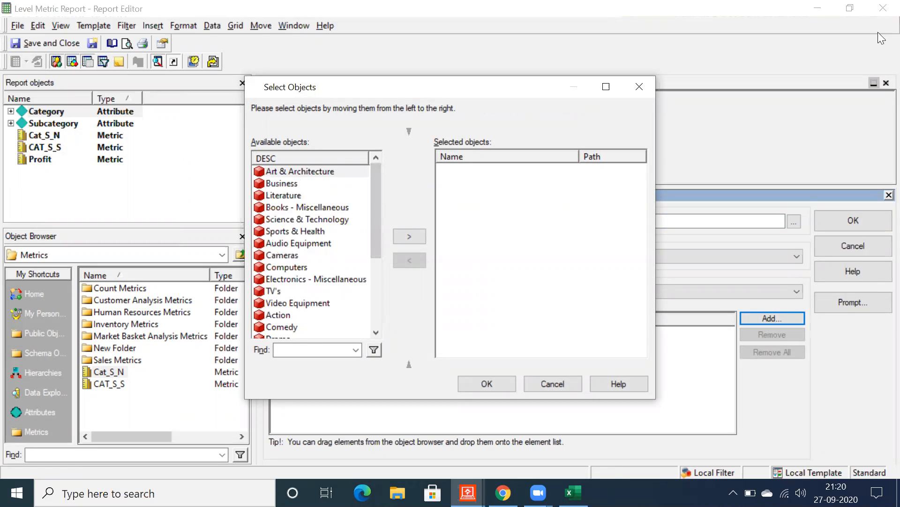
pyautogui.doubleClick(273, 184)
pyautogui.doubleClick(275, 196)
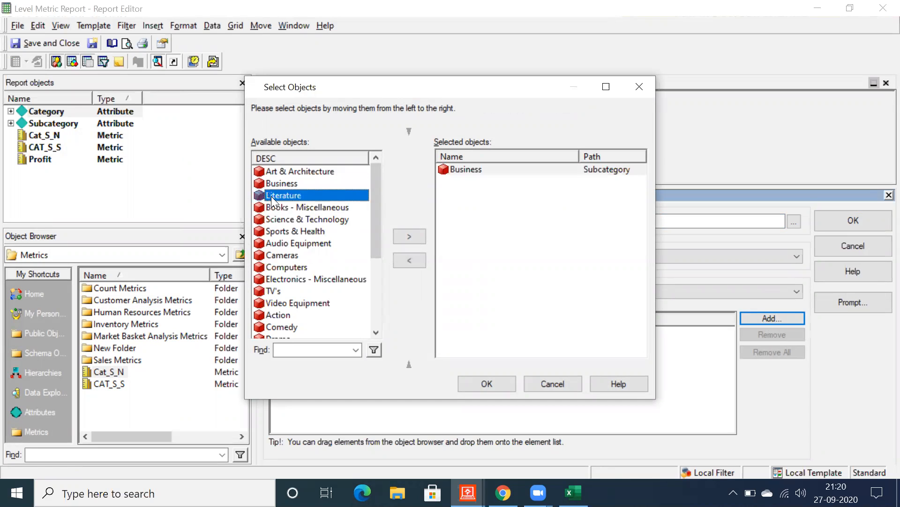
pyautogui.click(279, 257)
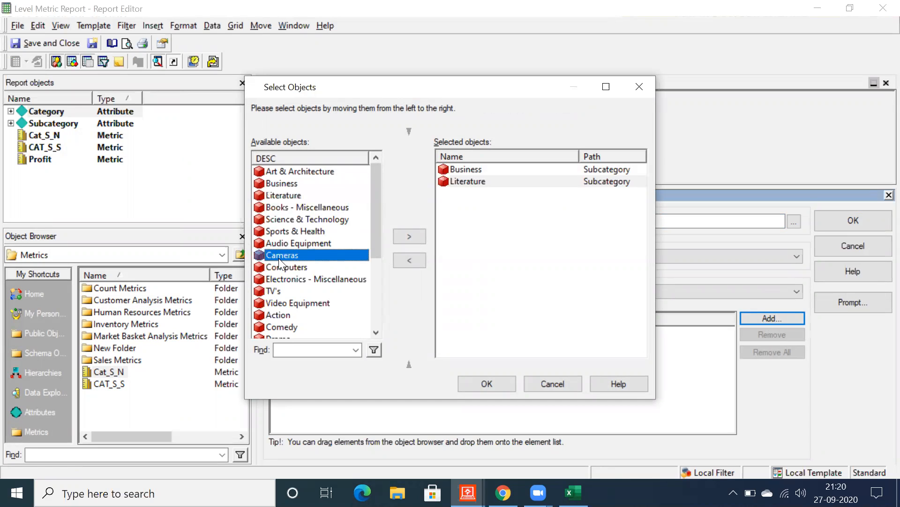
pyautogui.doubleClick(279, 258)
pyautogui.doubleClick(276, 266)
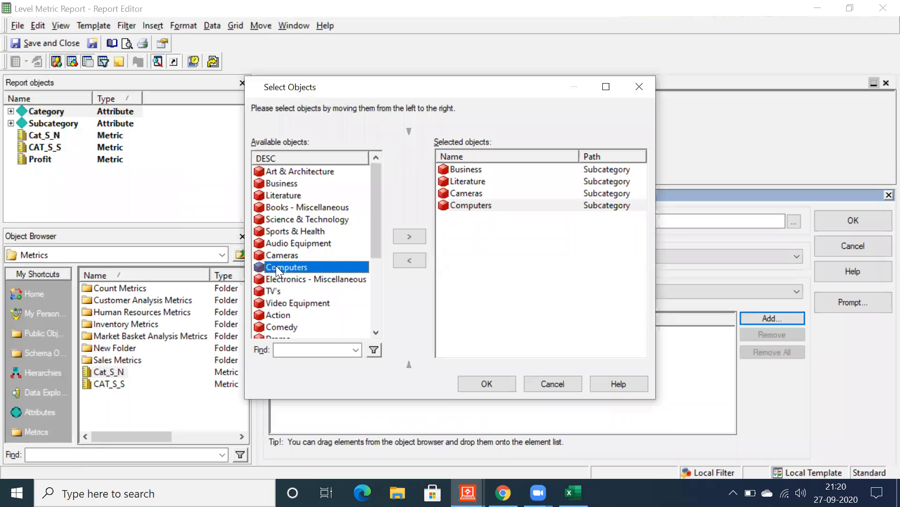
# Step: Add Action, Comedy, Pop and Rock to the selected Subcategory elements
pyautogui.scroll(-2, 276, 270)
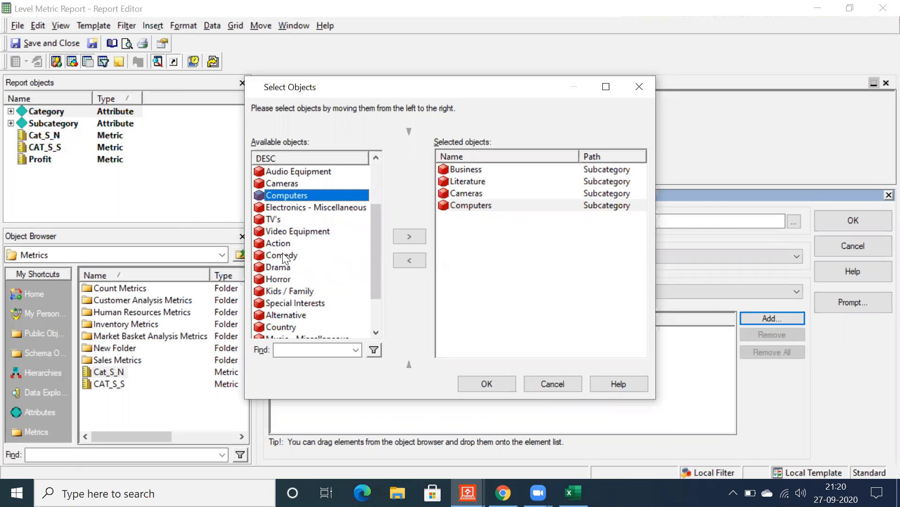
pyautogui.doubleClick(279, 244)
pyautogui.doubleClick(277, 257)
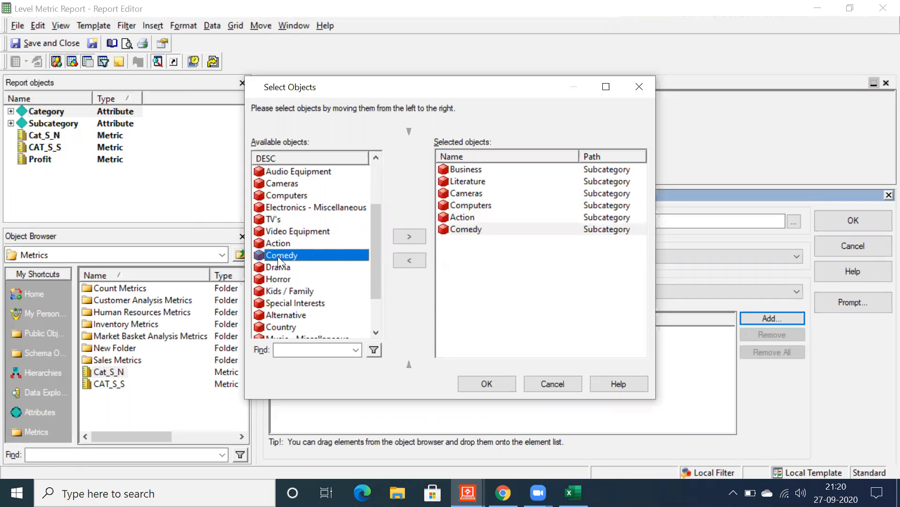
pyautogui.scroll(-2, 300, 300)
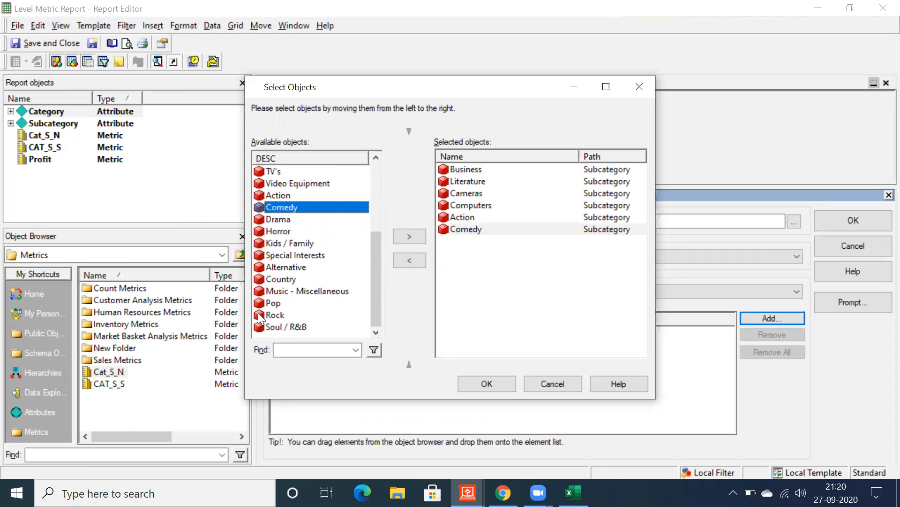
pyautogui.doubleClick(276, 302)
pyautogui.doubleClick(273, 316)
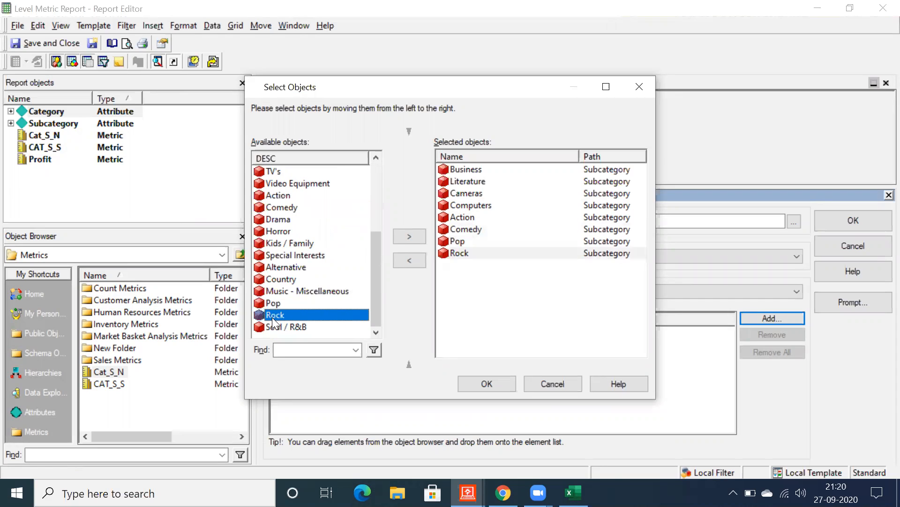
# Step: Check the selected subcategories from Business to Rock and apply the Subcategory In list qualification to the report filter
pyautogui.click(456, 171)
pyautogui.click(458, 181)
pyautogui.click(459, 195)
pyautogui.click(462, 205)
pyautogui.click(458, 217)
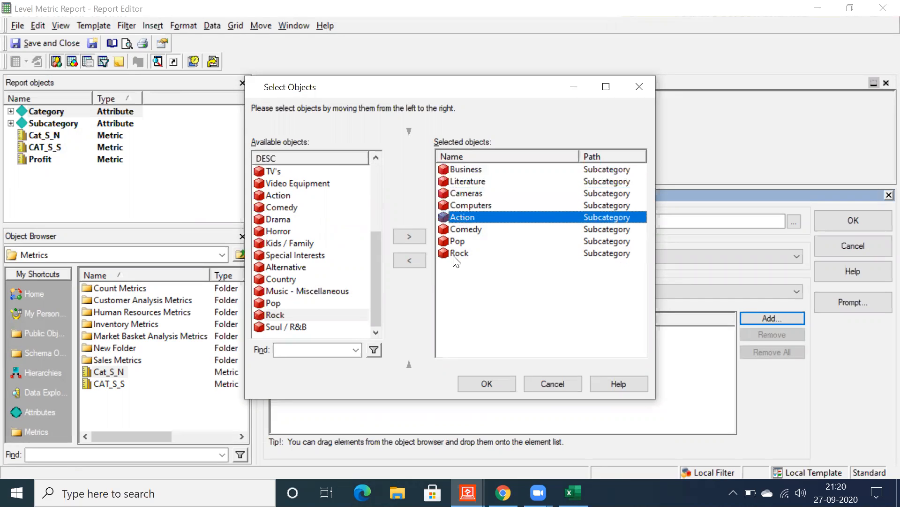
pyautogui.click(452, 230)
pyautogui.click(455, 241)
pyautogui.click(456, 253)
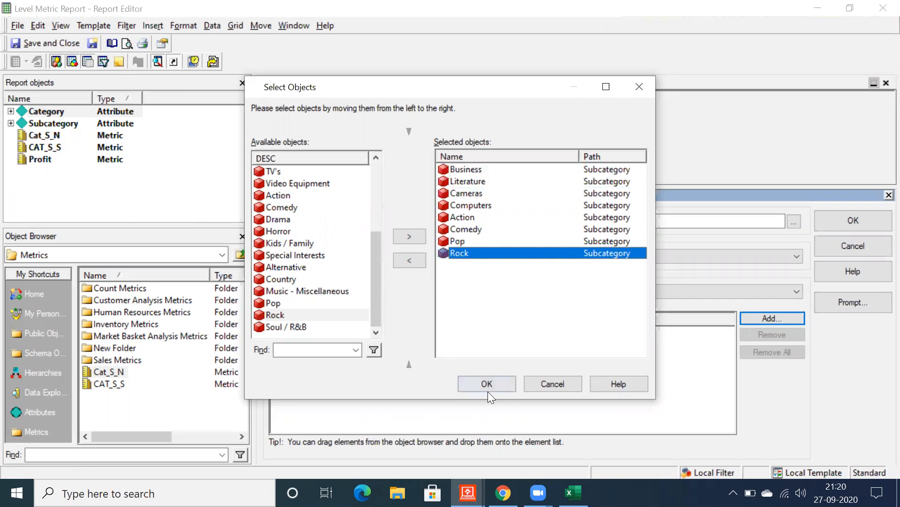
pyautogui.click(487, 385)
pyautogui.click(862, 226)
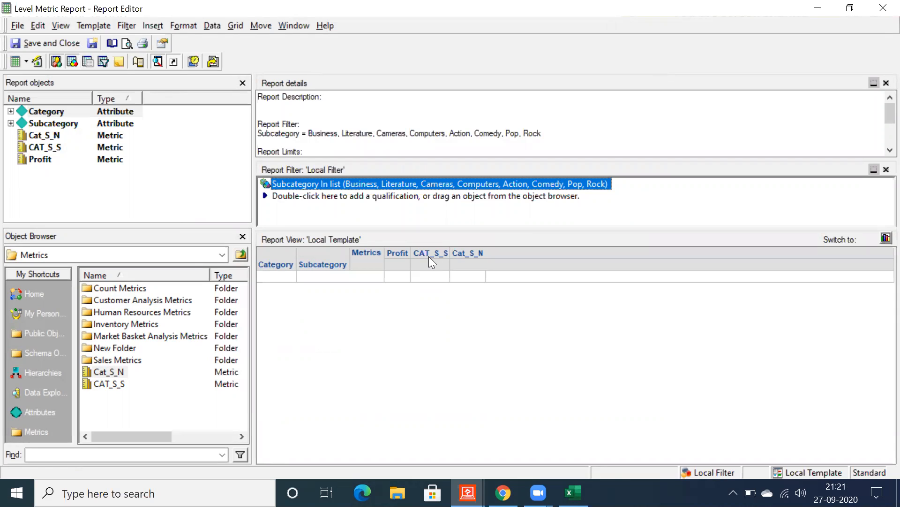
# Step: Save and close the Level Metric Report, and run it again from the Reports folder
pyautogui.click(347, 218)
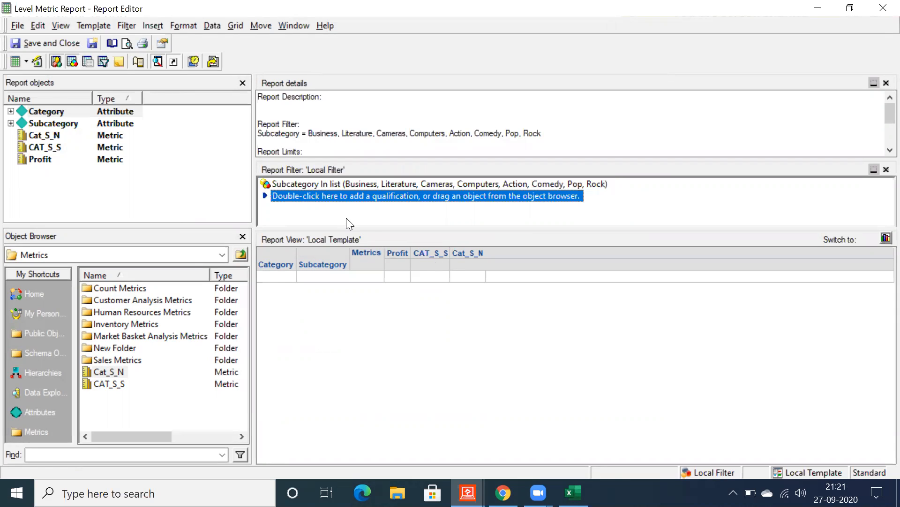
pyautogui.click(28, 43)
pyautogui.click(540, 331)
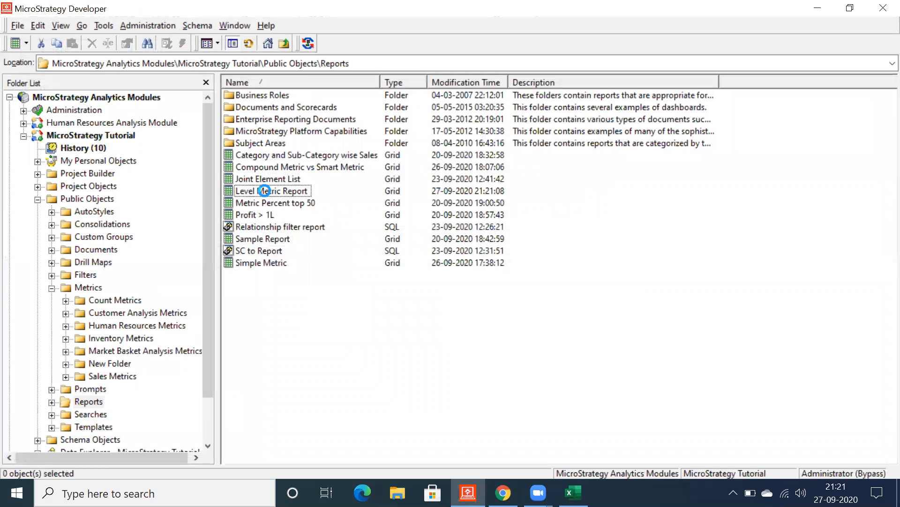
pyautogui.doubleClick(271, 190)
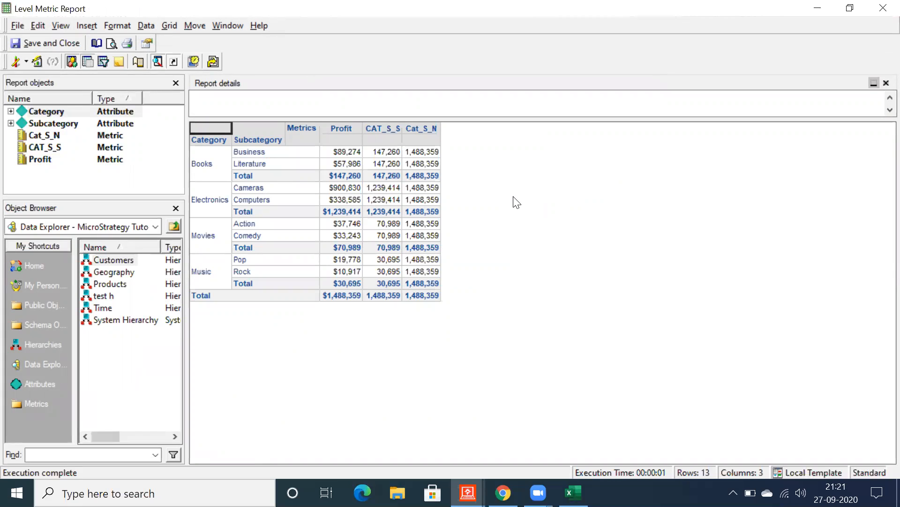
# Step: Turn off all totals in the report grid and examine the Profit and Cat_S_N values by subcategory
pyautogui.press('F11')
pyautogui.press('F11')
pyautogui.click(383, 284)
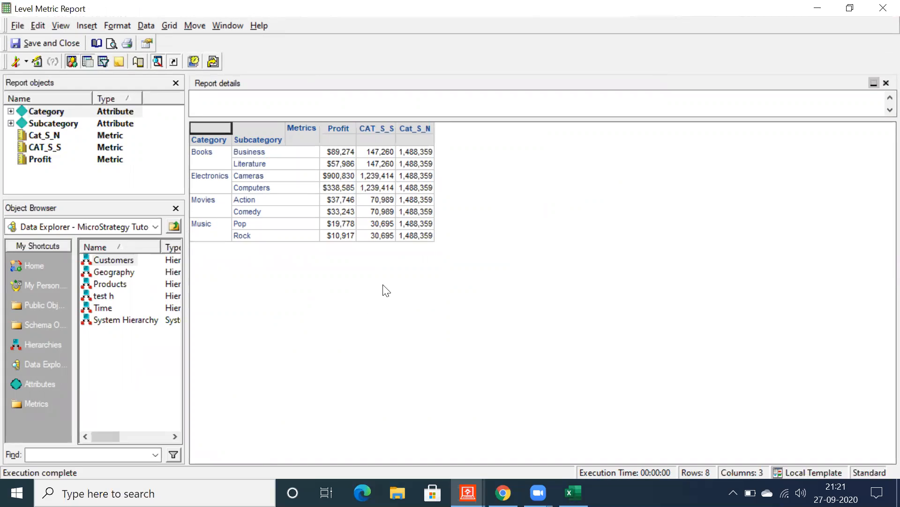
pyautogui.click(330, 152)
pyautogui.click(332, 164)
pyautogui.click(332, 176)
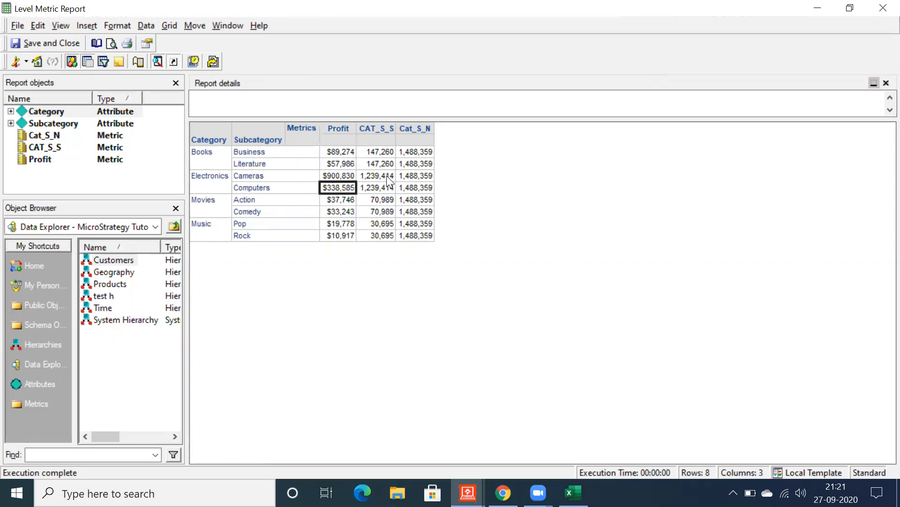
pyautogui.moveTo(419, 155); pyautogui.dragTo(413, 235)
pyautogui.click(415, 237)
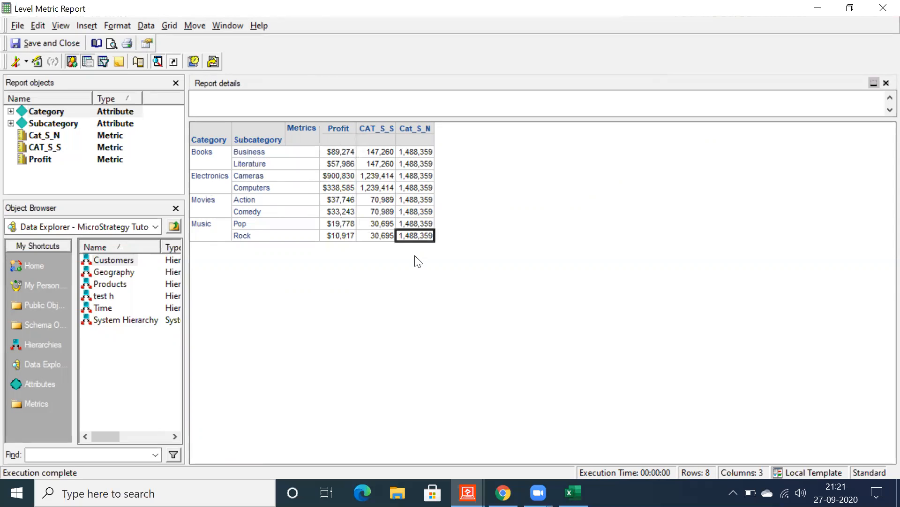
# Step: Show the grand total row and compare the totals of Profit, CAT_S_S and Cat_S_N
pyautogui.press('F11')
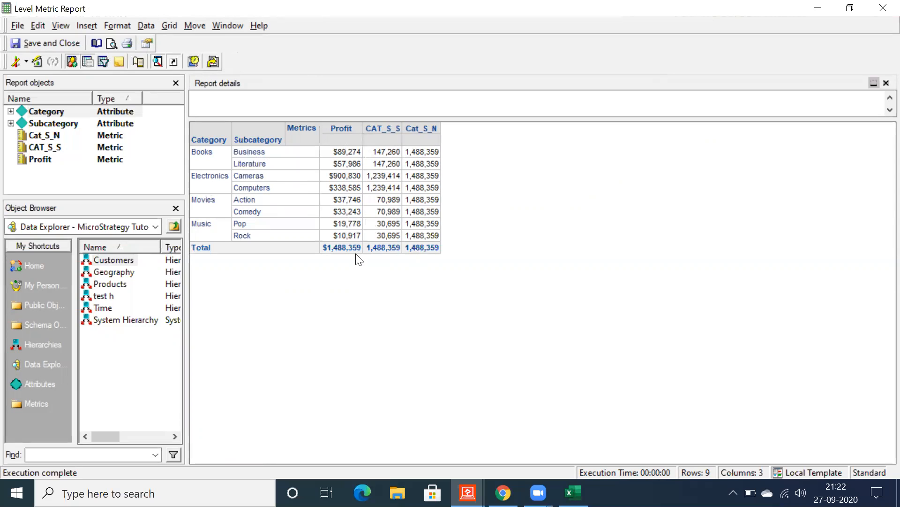
pyautogui.click(337, 247)
pyautogui.click(382, 129)
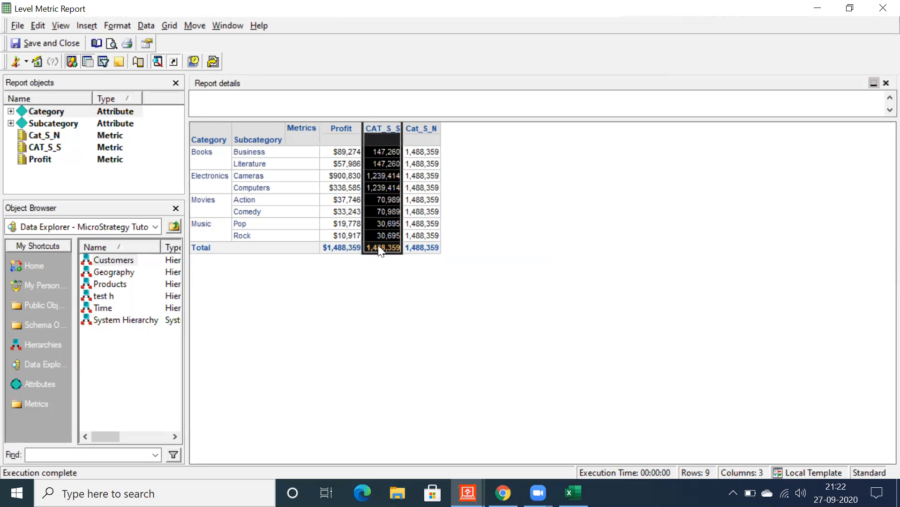
pyautogui.click(379, 247)
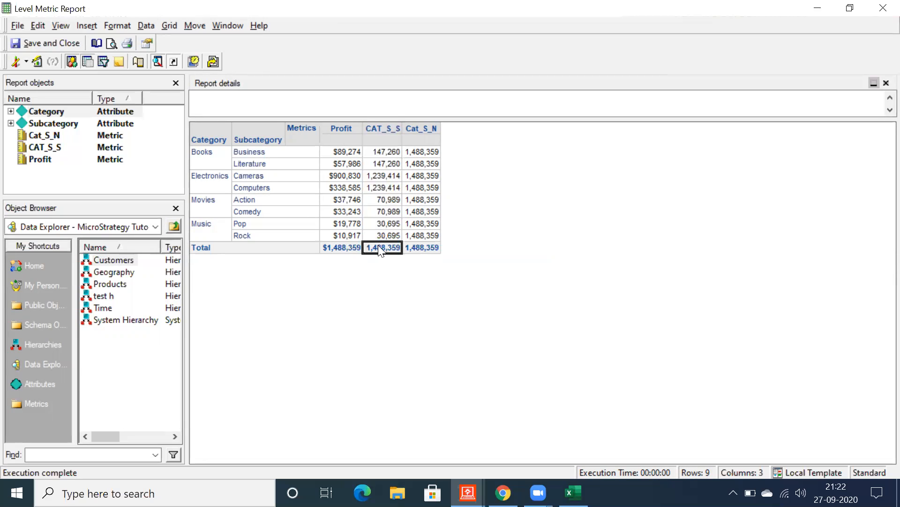
pyautogui.click(428, 153)
pyautogui.moveTo(427, 174); pyautogui.dragTo(427, 219)
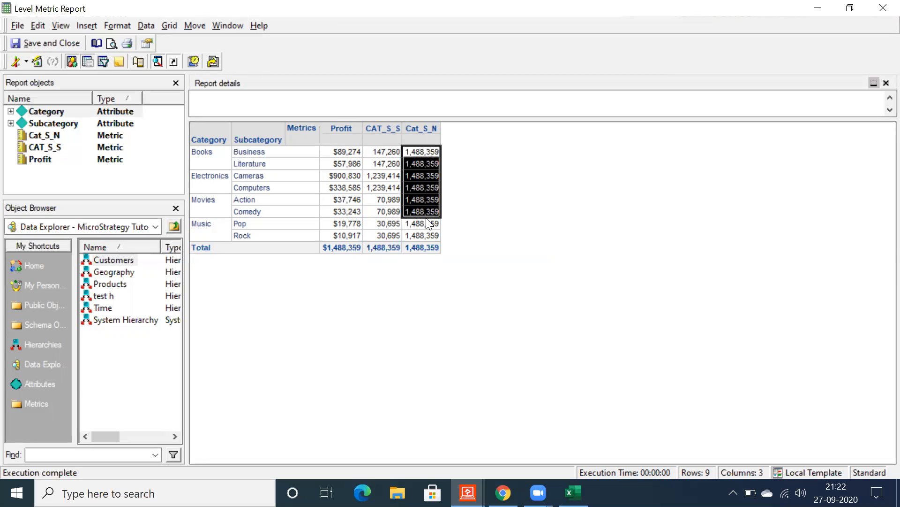
pyautogui.click(390, 246)
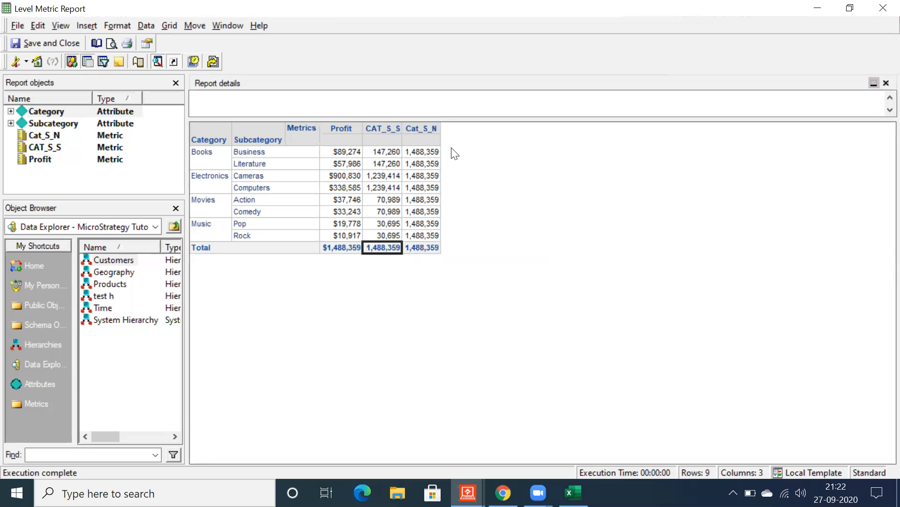
pyautogui.click(417, 153)
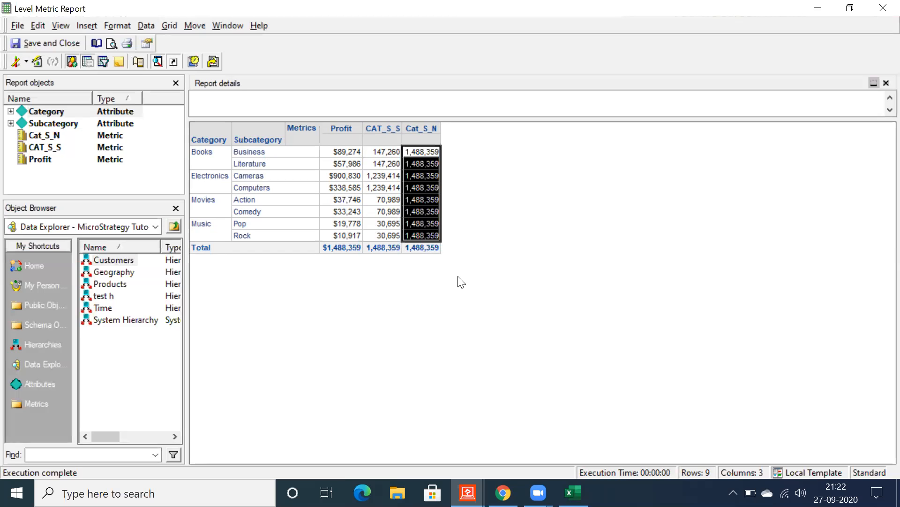
pyautogui.click(384, 249)
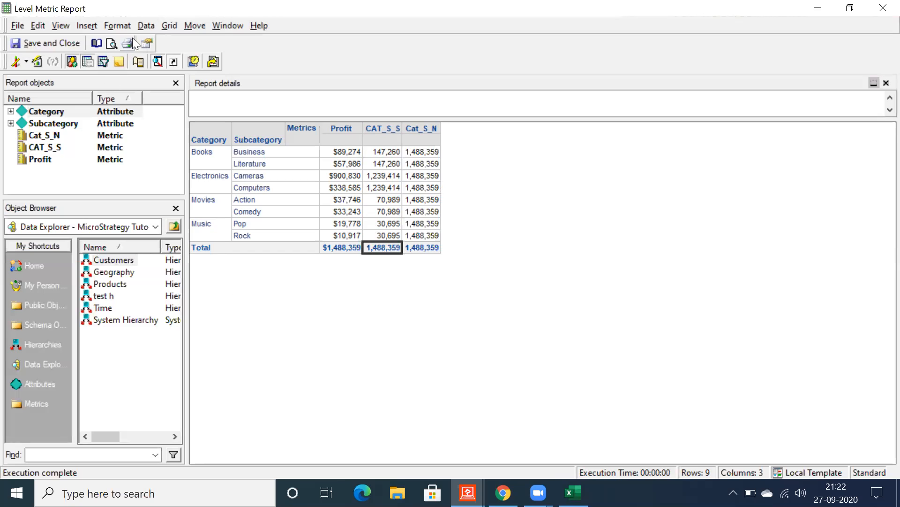
# Step: Apply the Total subtotal at all levels of the report so each category gets its own total row
pyautogui.click(144, 26)
pyautogui.click(150, 61)
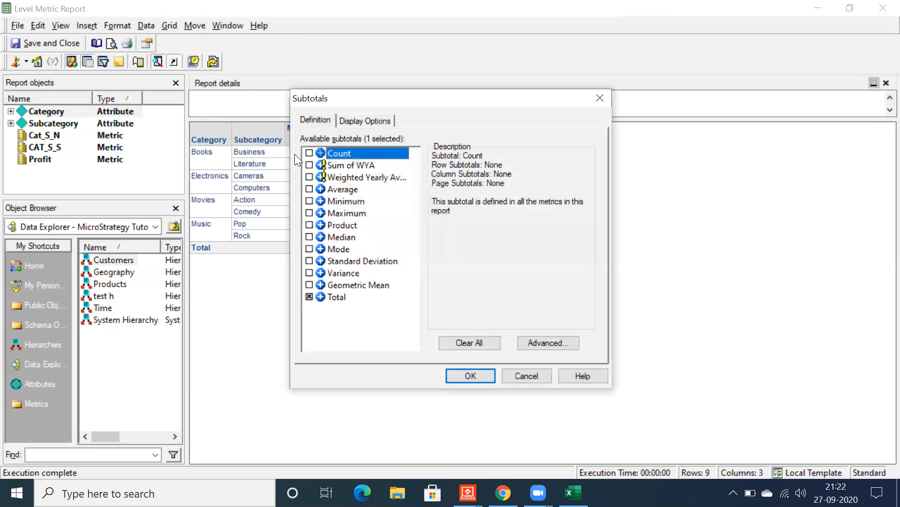
pyautogui.click(307, 293)
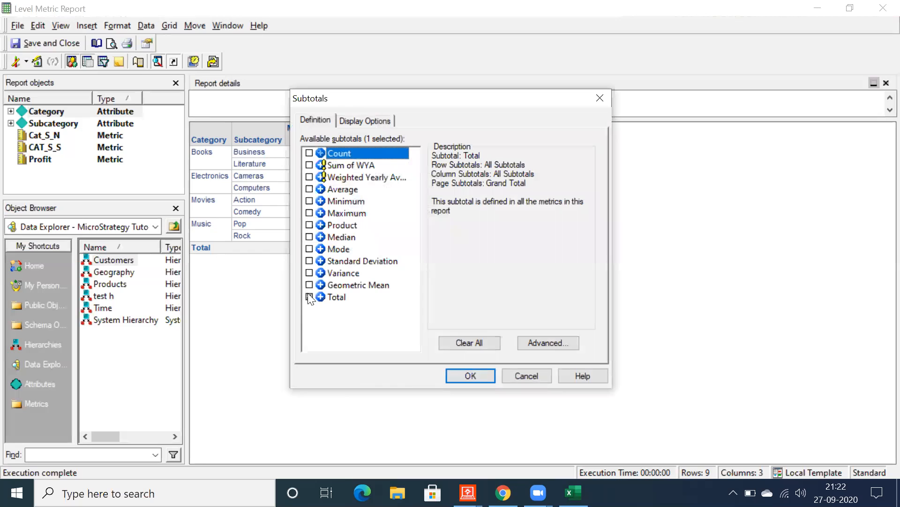
pyautogui.click(310, 297)
pyautogui.press('Return')
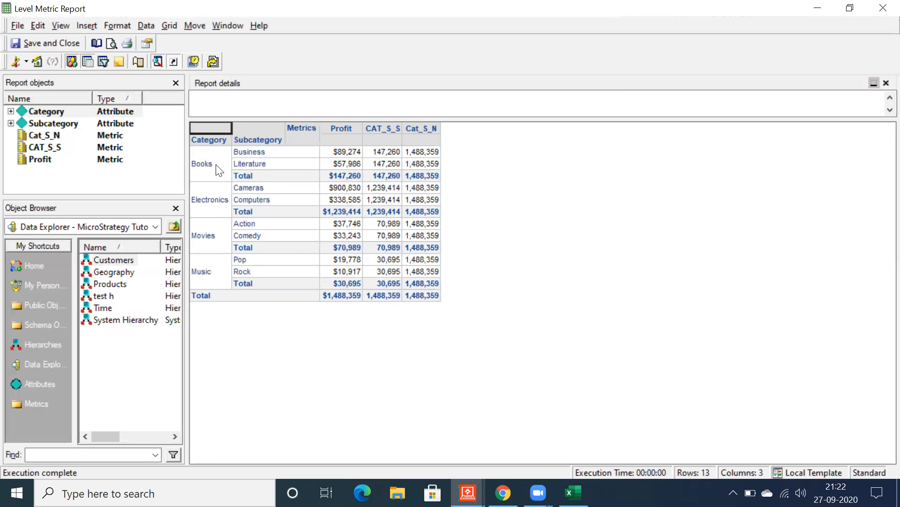
# Step: Compare the Profit total for Books with the CAT_S_S values of the Business and Literature subcategories
pyautogui.click(343, 179)
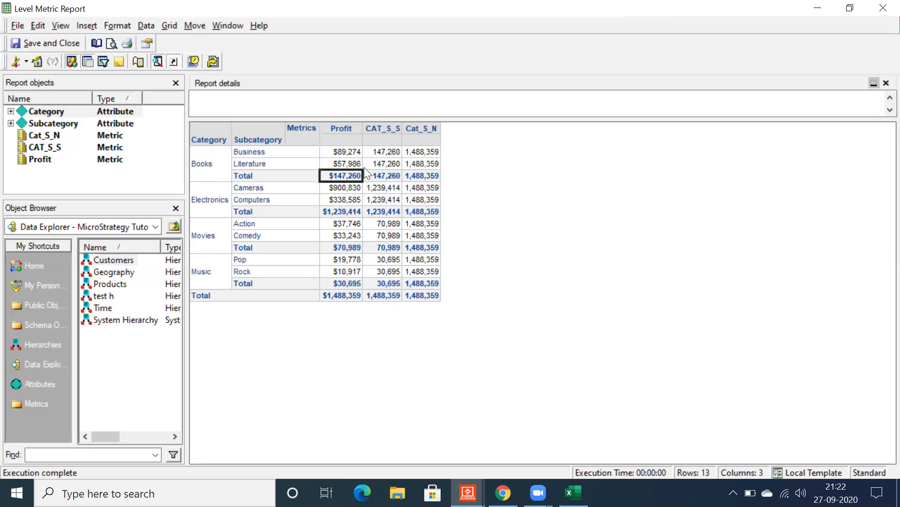
pyautogui.moveTo(395, 150); pyautogui.dragTo(392, 163)
pyautogui.click(380, 184)
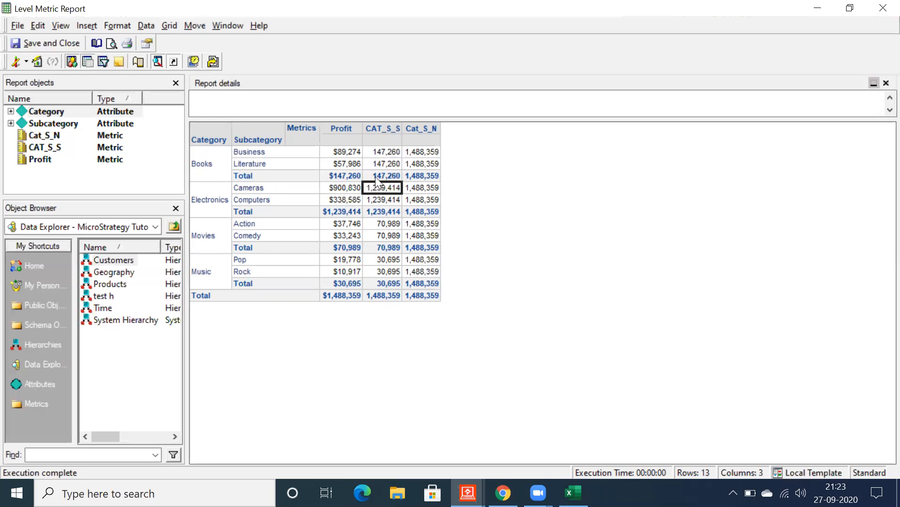
pyautogui.click(349, 175)
pyautogui.moveTo(384, 150); pyautogui.dragTo(384, 163)
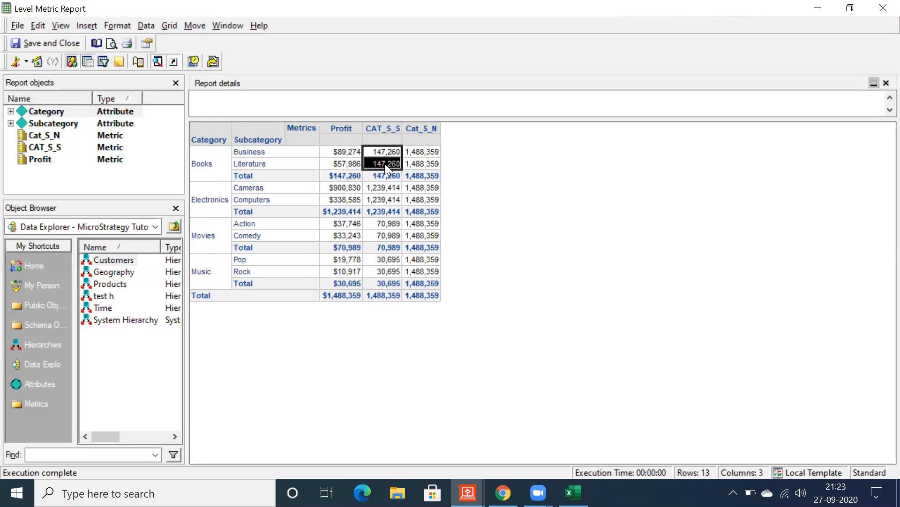
pyautogui.click(343, 175)
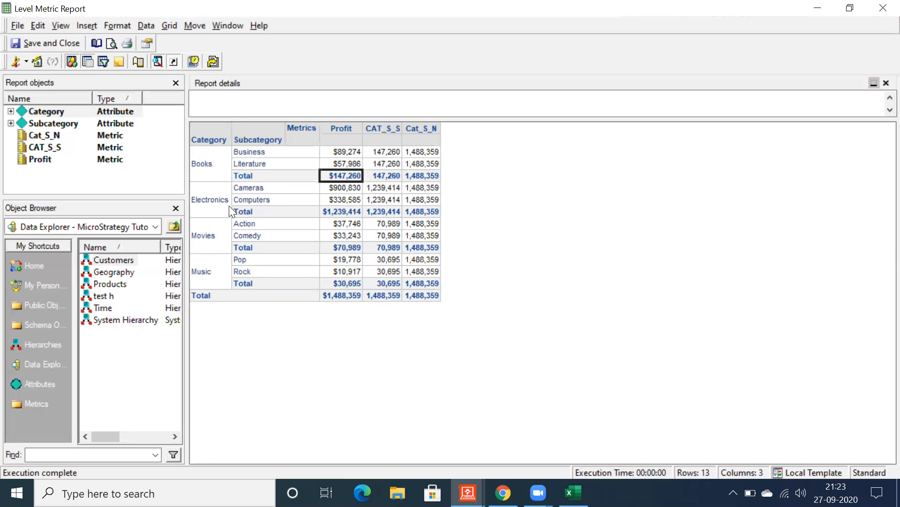
# Step: Compare Profit totals with CAT_S_S values for Electronics, Movies and Music, and the grand total with the Cat_S_N column
pyautogui.click(341, 188)
pyautogui.moveTo(388, 187); pyautogui.dragTo(387, 201)
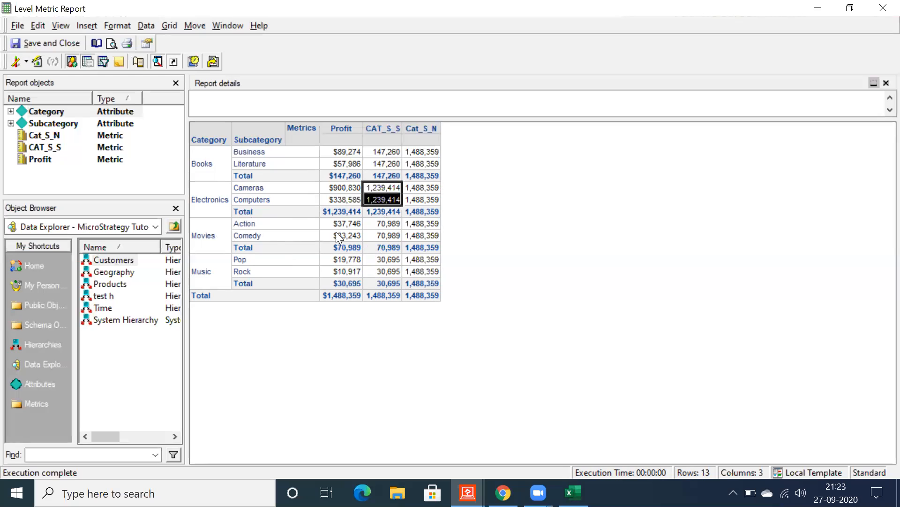
pyautogui.moveTo(382, 224); pyautogui.dragTo(392, 237)
pyautogui.click(352, 247)
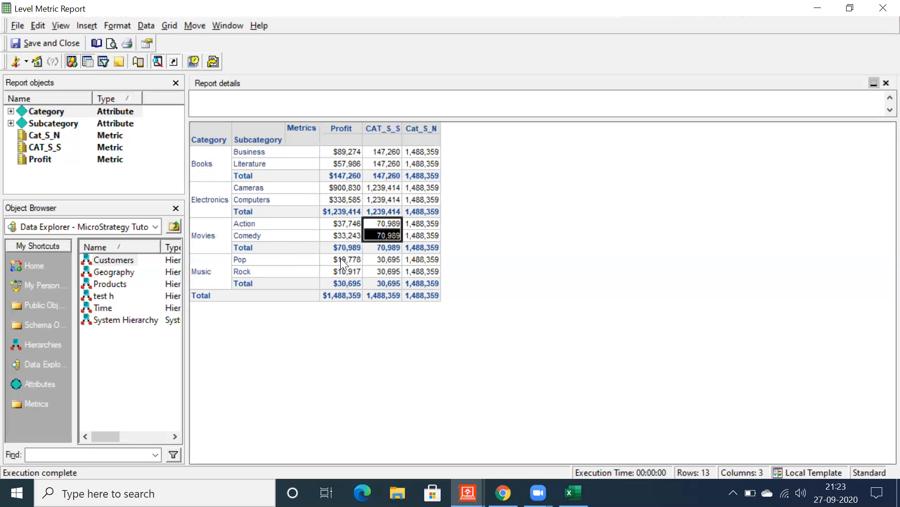
pyautogui.moveTo(340, 258); pyautogui.dragTo(343, 275)
pyautogui.click(394, 259)
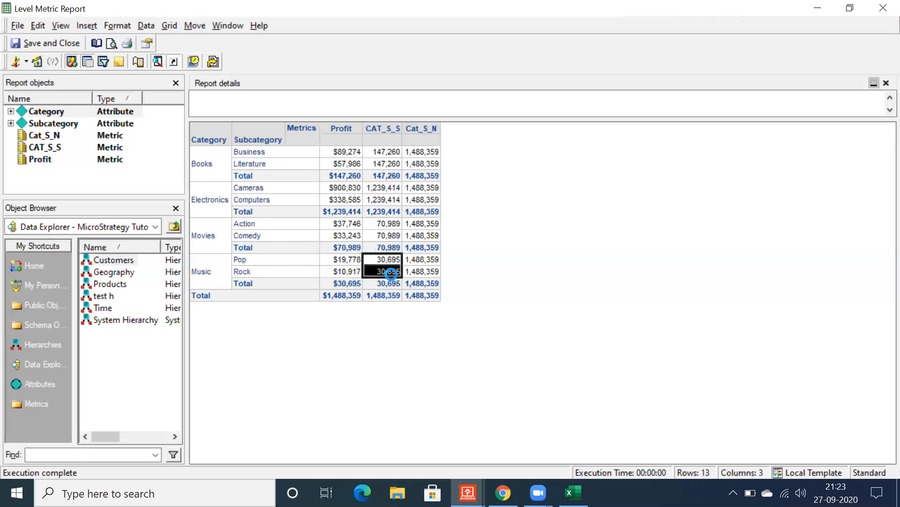
pyautogui.click(378, 295)
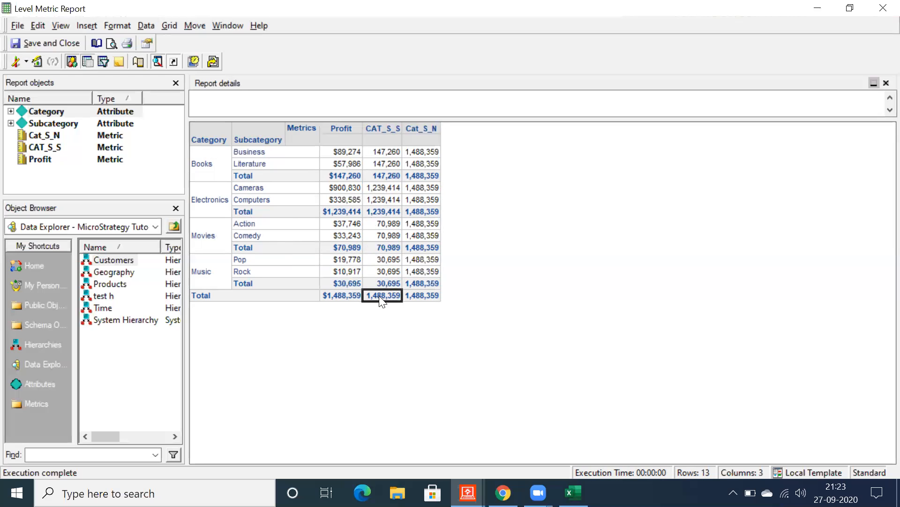
pyautogui.moveTo(422, 294); pyautogui.dragTo(431, 155)
pyautogui.click(428, 150)
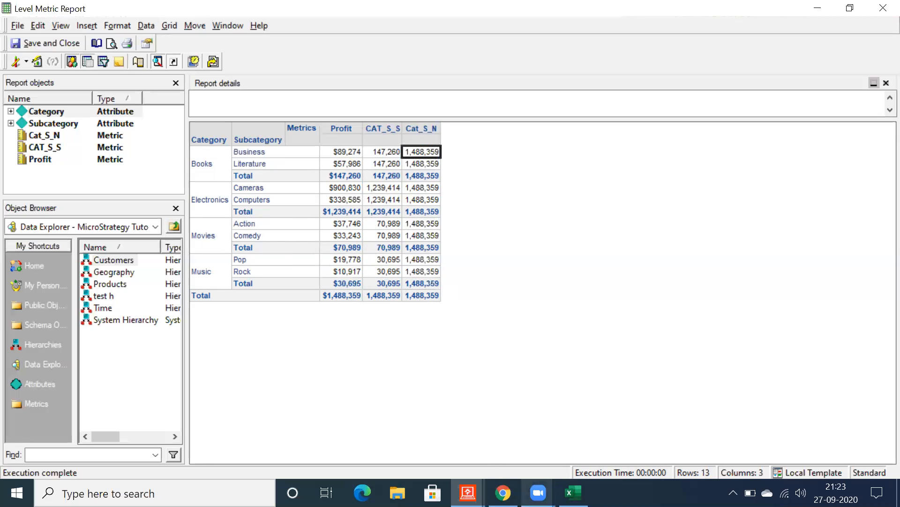
# Step: Switch to Excel and make the Standard entry under Filtering in C9 bold on Sheet6
pyautogui.click(573, 492)
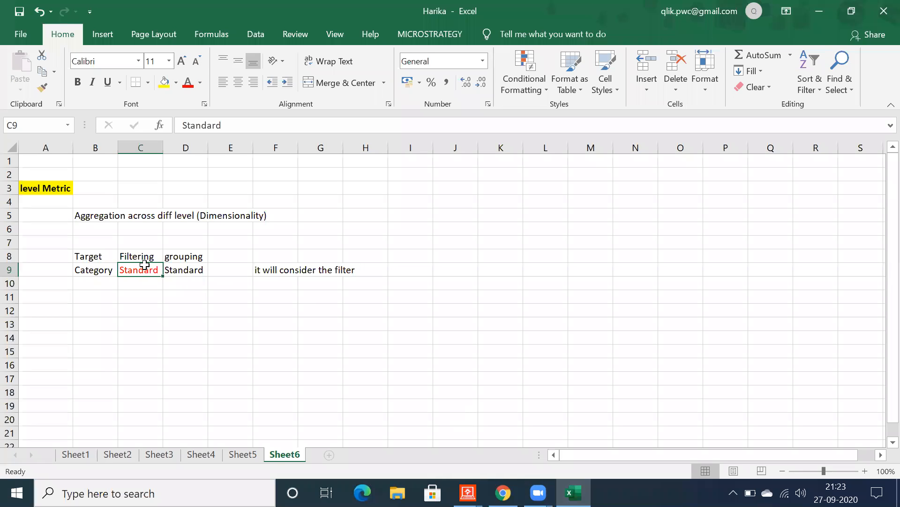
pyautogui.click(142, 257)
pyautogui.click(143, 269)
pyautogui.click(78, 81)
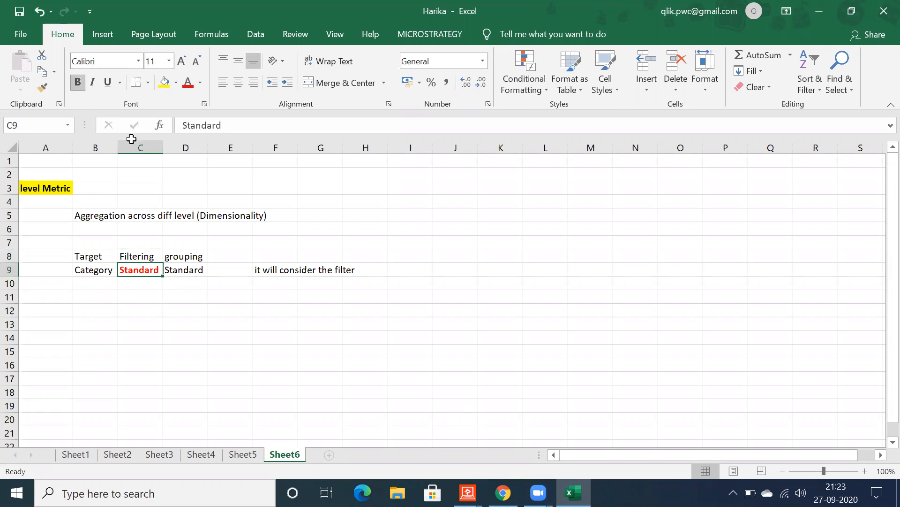
pyautogui.click(275, 271)
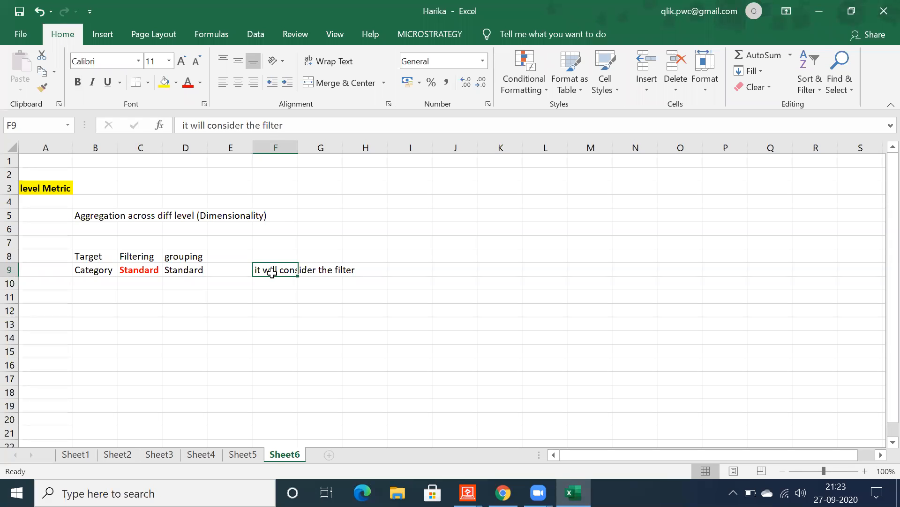
# Step: Switch back to the Level Metric Report in MicroStrategy and save it without a change comment
pyautogui.moveTo(469, 492)
pyautogui.click(500, 429)
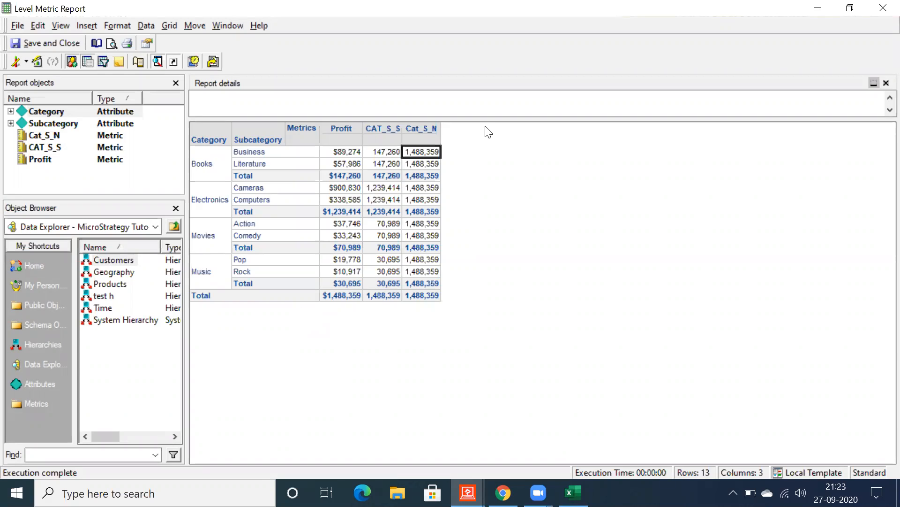
pyautogui.click(15, 27)
pyautogui.click(36, 74)
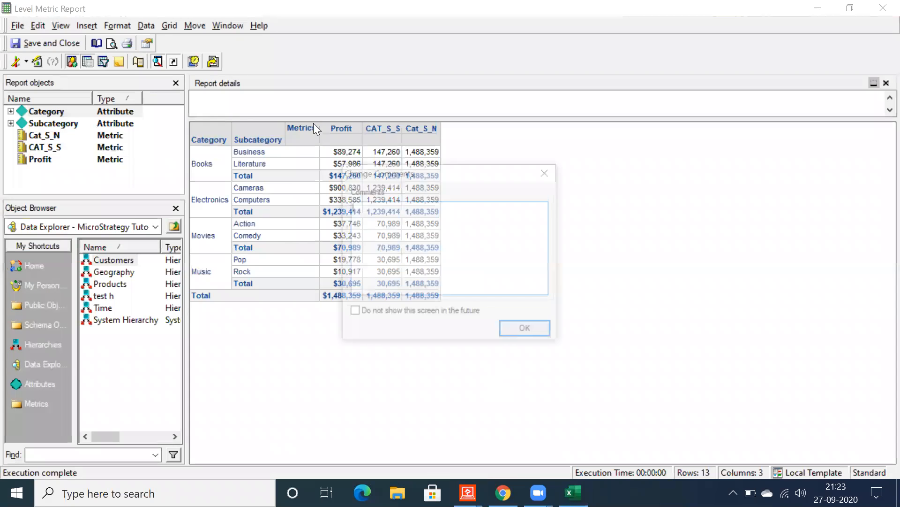
pyautogui.click(525, 331)
# Step: Switch to Excel and list the filtering options Absolute, Ignore and None in cells C10 to C12
pyautogui.click(573, 492)
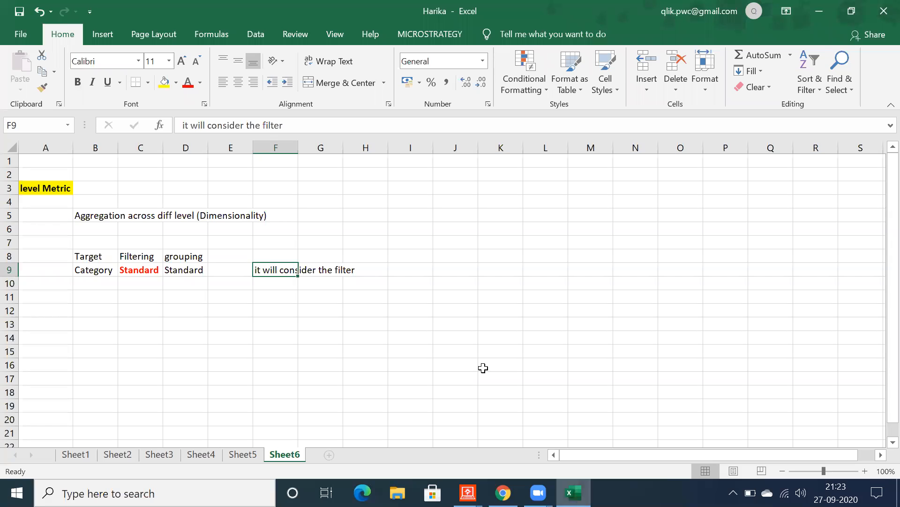
pyautogui.click(138, 282)
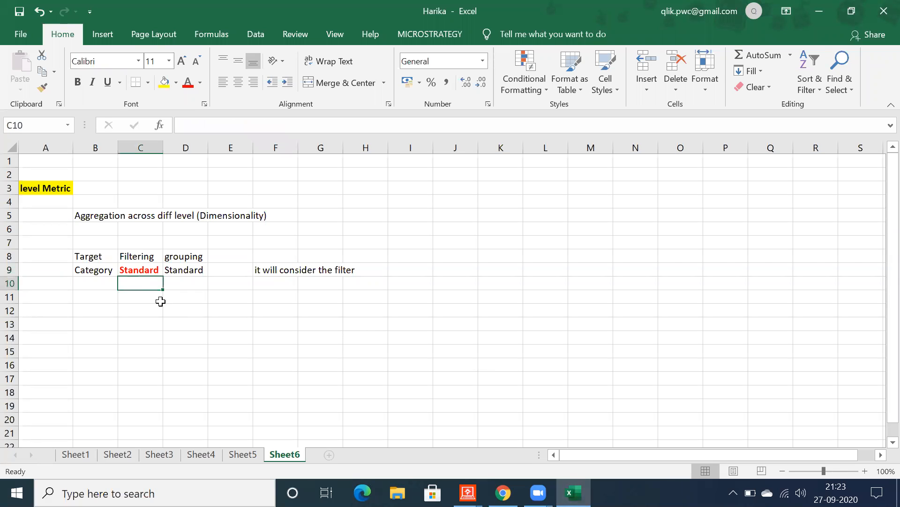
pyautogui.write('Absolute')
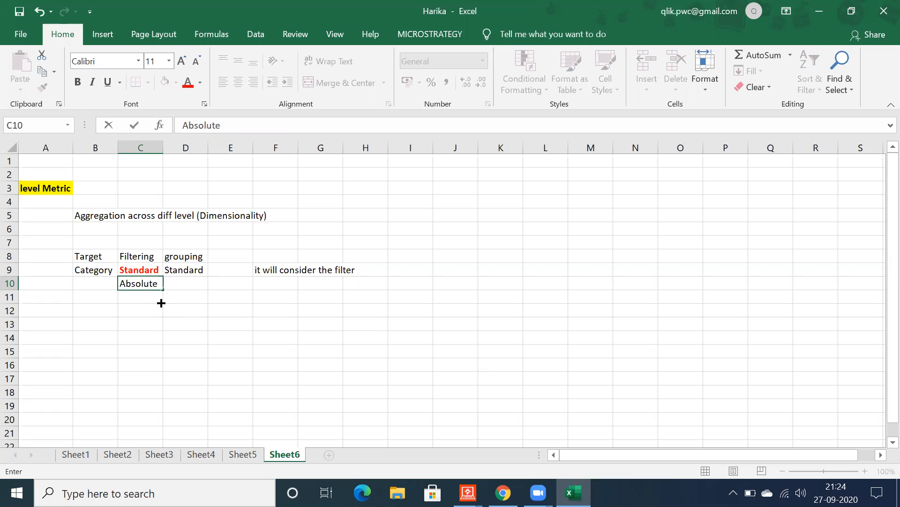
pyautogui.press('Return')
pyautogui.write('Ignore')
pyautogui.press('Return')
pyautogui.write('None')
pyautogui.press('Return')
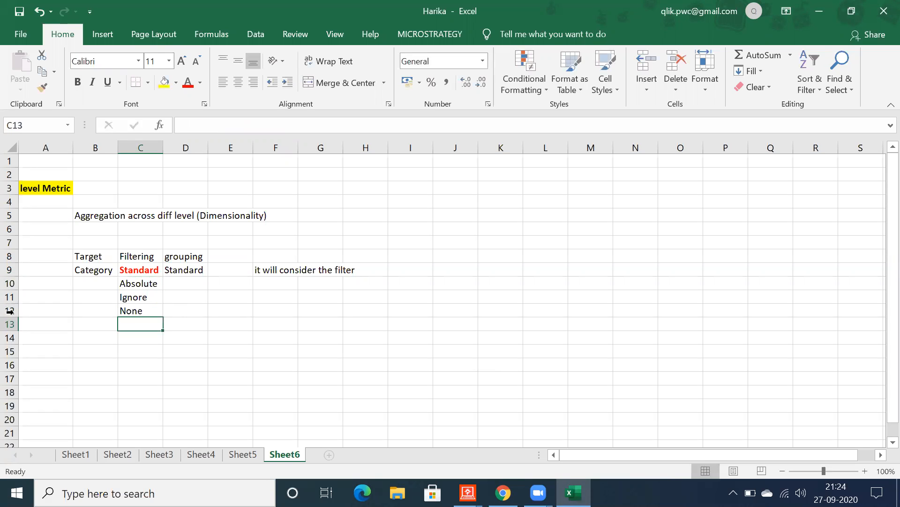
pyautogui.click(132, 285)
pyautogui.moveTo(132, 285); pyautogui.dragTo(140, 298)
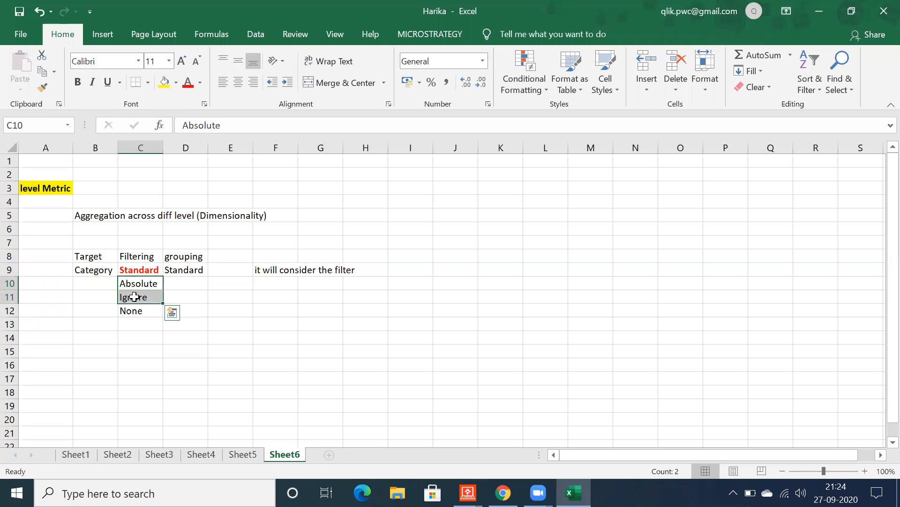
# Step: Make the Absolute and Ignore filtering options in cells C10 and C11 bold
pyautogui.click(78, 82)
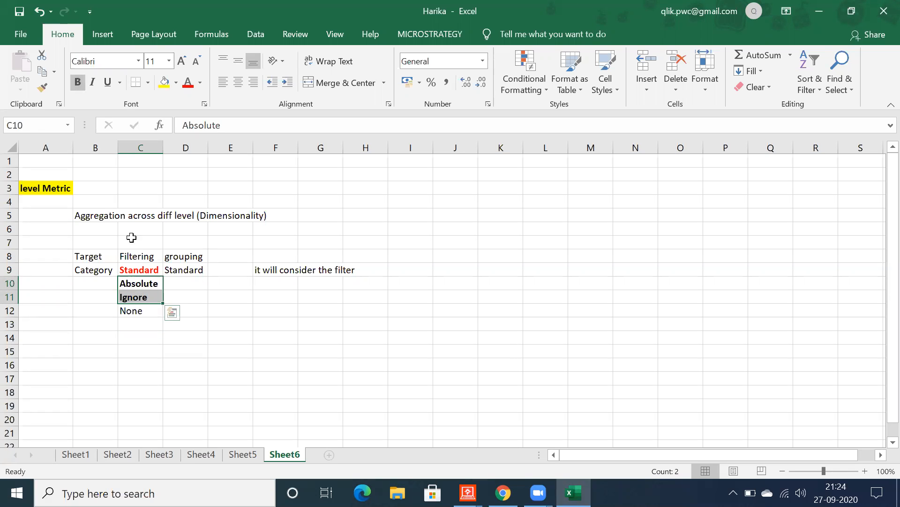
pyautogui.click(136, 283)
pyautogui.click(129, 296)
pyautogui.click(132, 283)
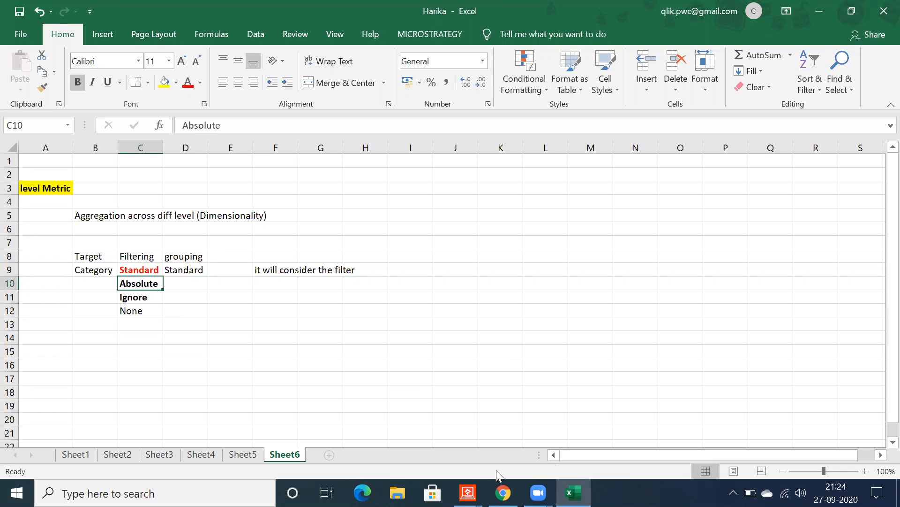
# Step: Switch to MicroStrategy Developer and create a new metric in the Public Objects Metrics folder, with the Metric Editor maximized
pyautogui.moveTo(468, 493)
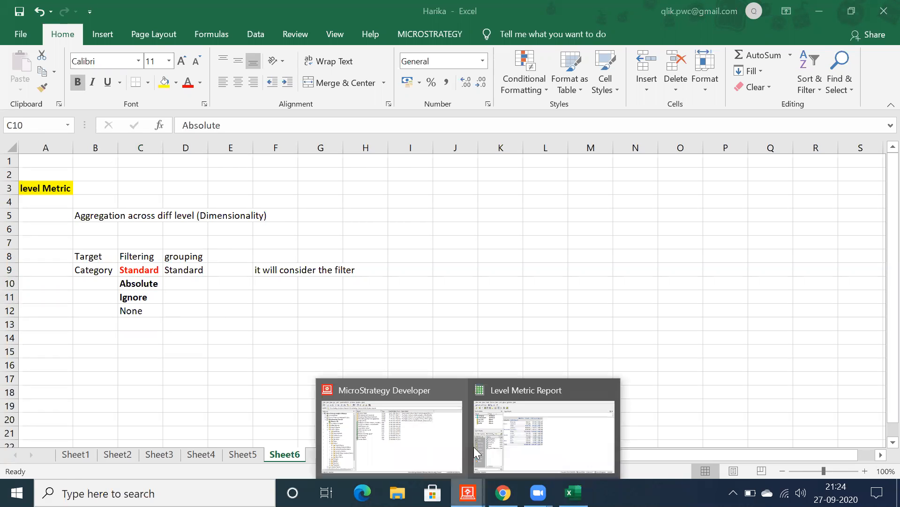
pyautogui.click(480, 397)
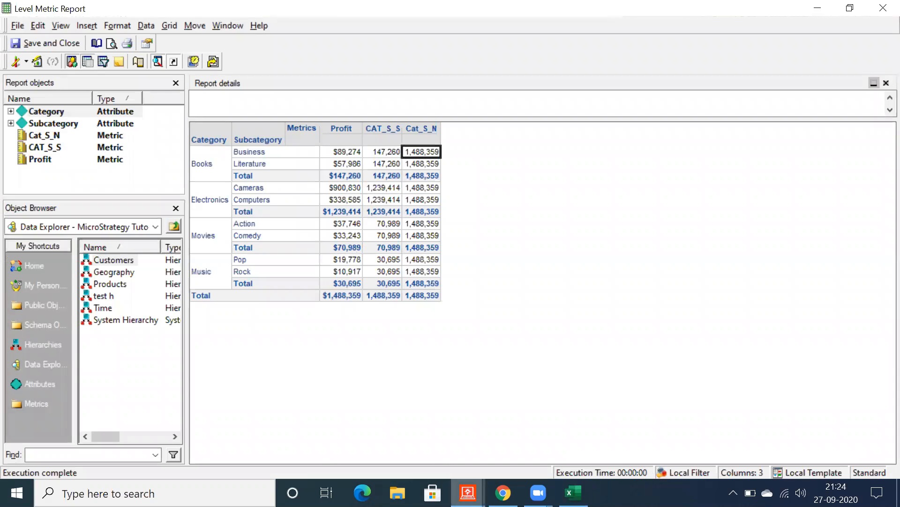
pyautogui.moveTo(469, 493)
pyautogui.click(383, 413)
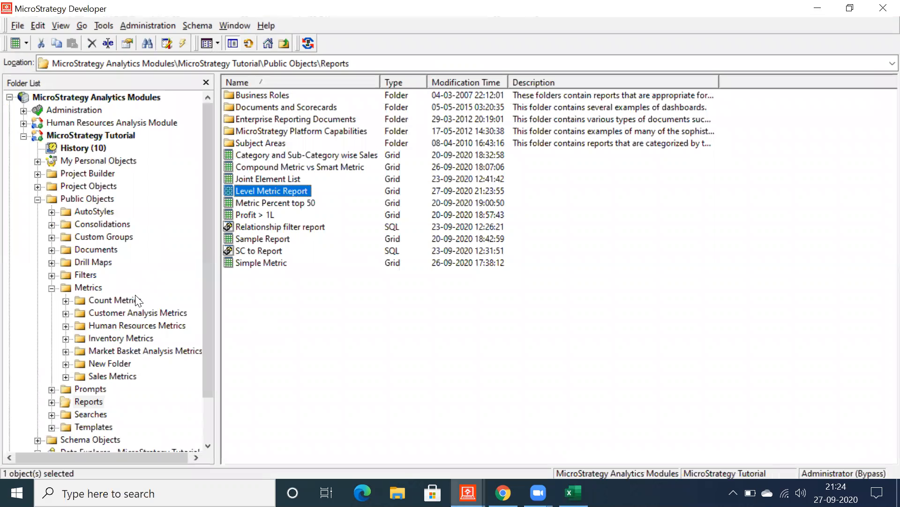
pyautogui.click(81, 289)
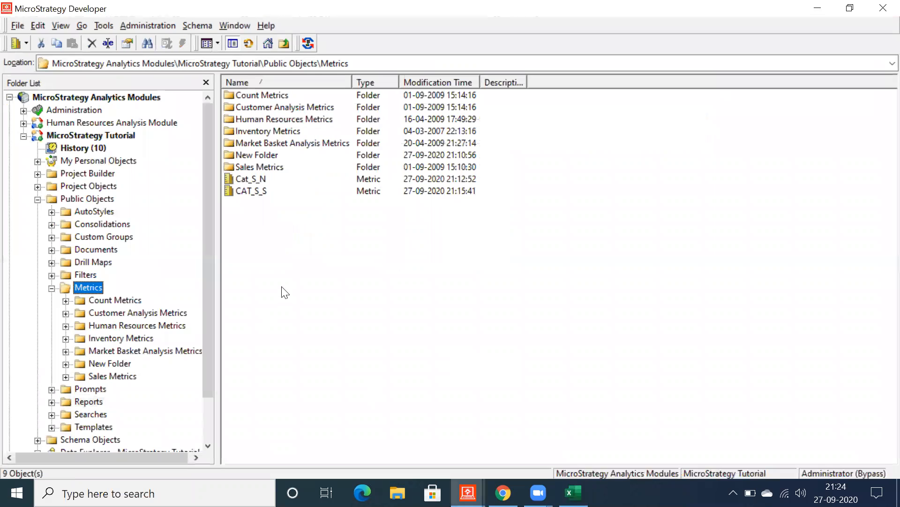
pyautogui.rightClick(333, 351)
pyautogui.moveTo(378, 449)
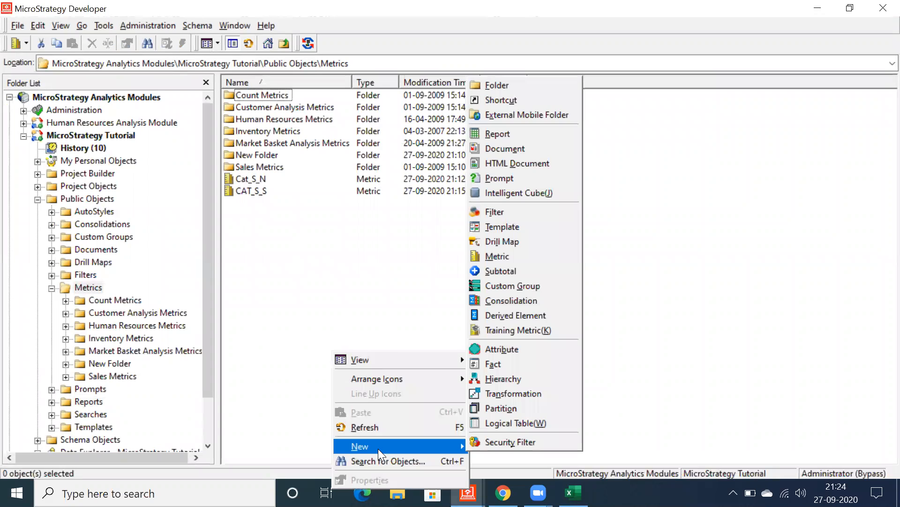
pyautogui.press('m')
pyautogui.click(488, 339)
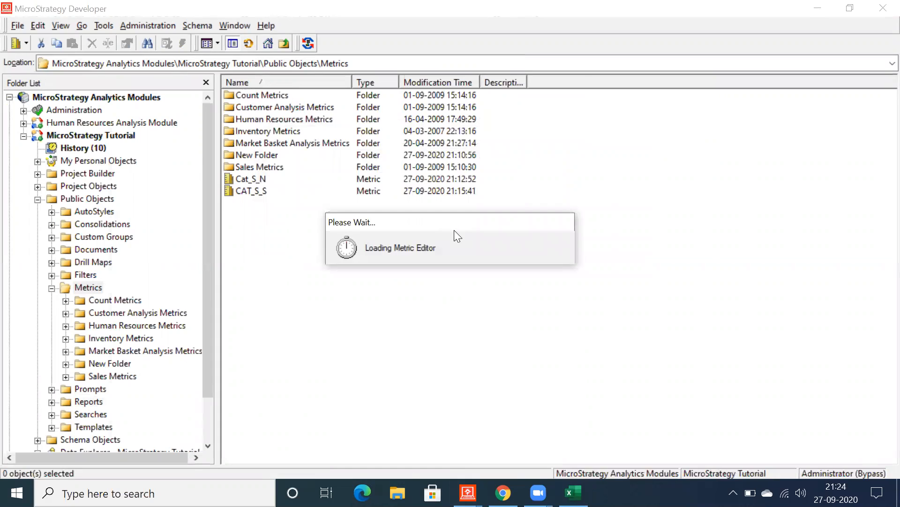
pyautogui.doubleClick(375, 58)
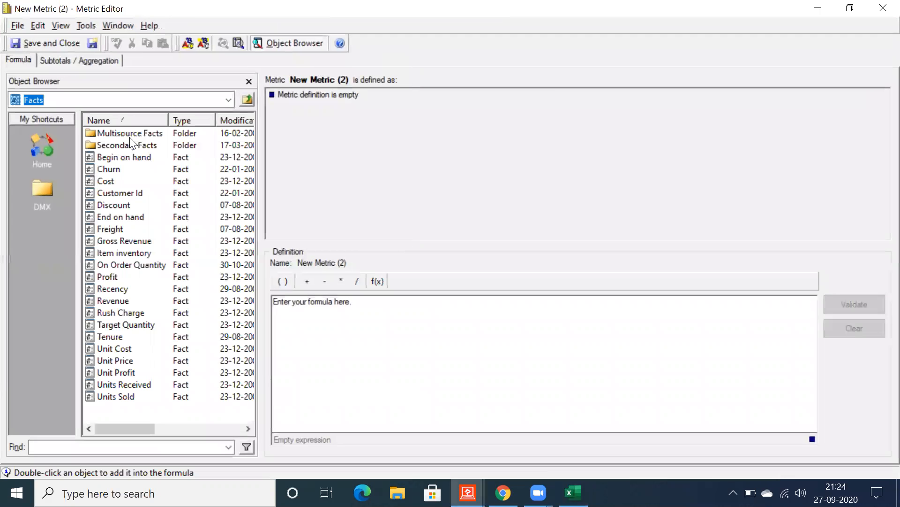
# Step: Define the new metric as the sum of the Profit fact and replace its report level with the Category attribute
pyautogui.doubleClick(101, 276)
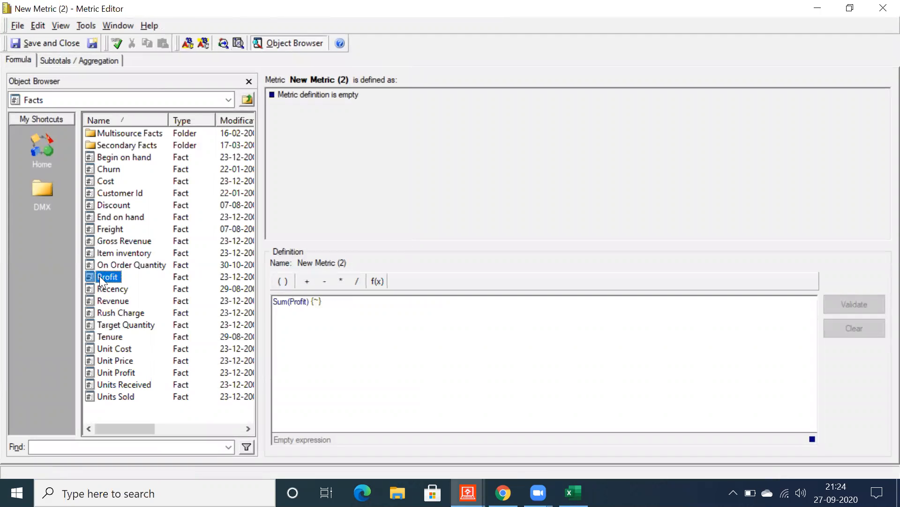
pyautogui.click(317, 121)
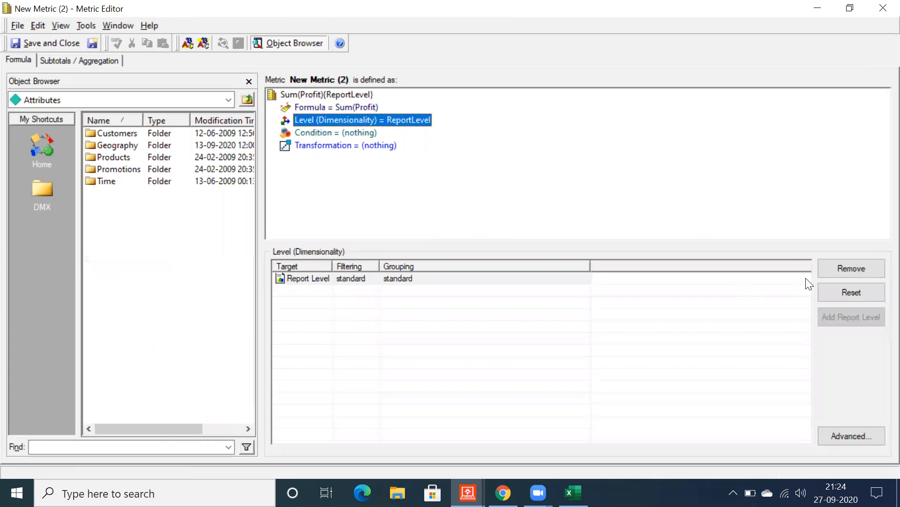
pyautogui.click(832, 272)
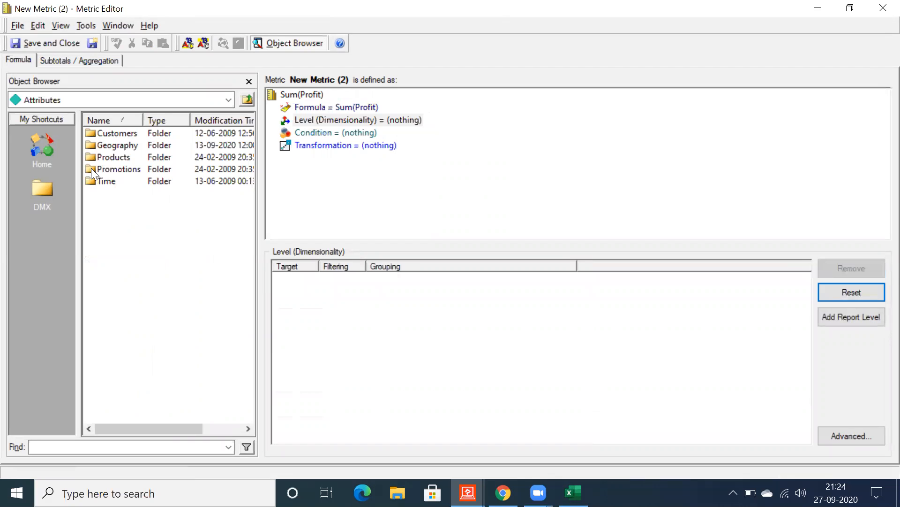
pyautogui.doubleClick(105, 157)
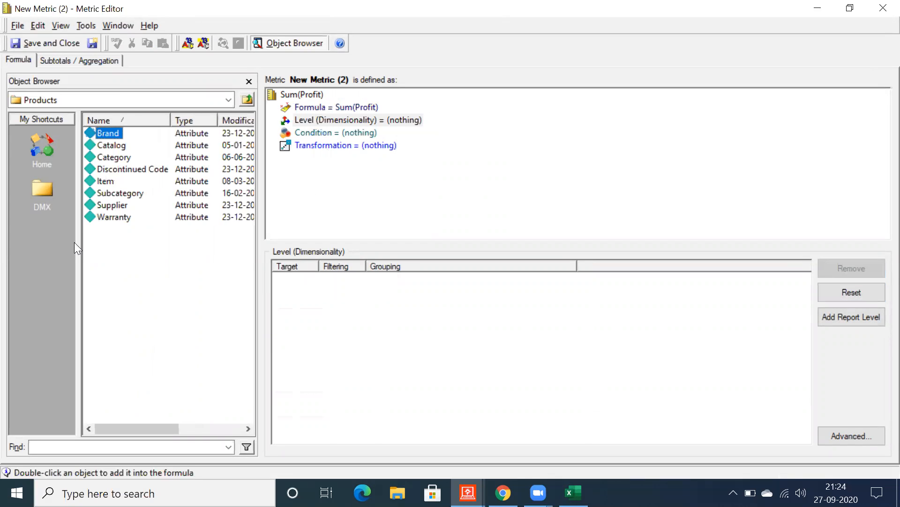
pyautogui.doubleClick(123, 157)
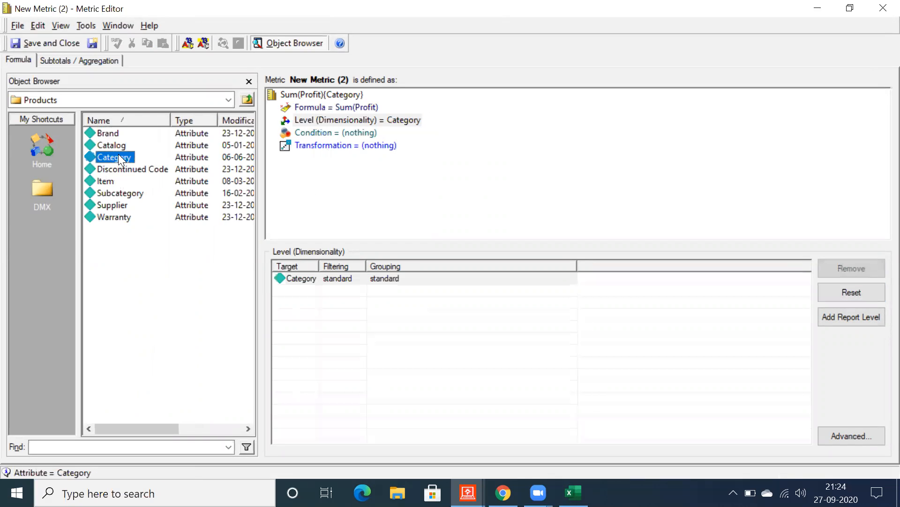
# Step: Set the Category level's filtering to absolute and save the metric as Cat_A_S, closing the editor
pyautogui.click(355, 281)
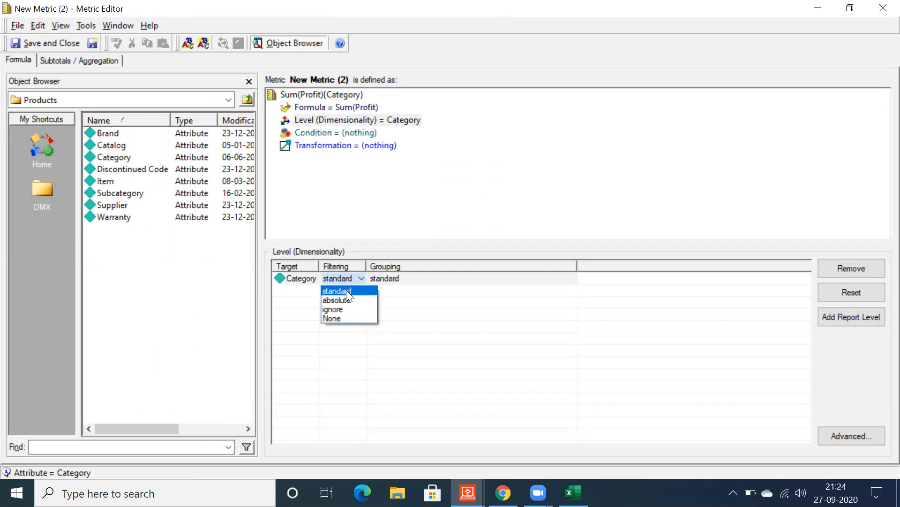
pyautogui.click(338, 299)
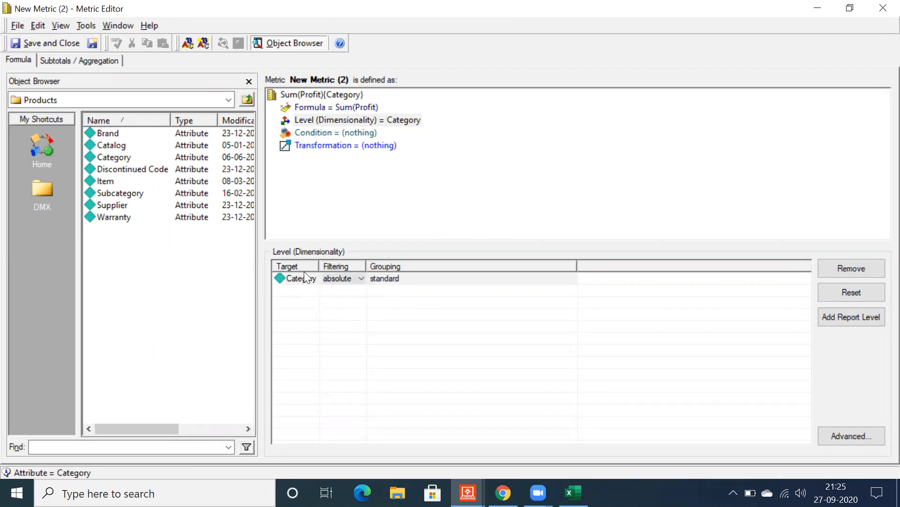
pyautogui.click(33, 43)
pyautogui.write('C')
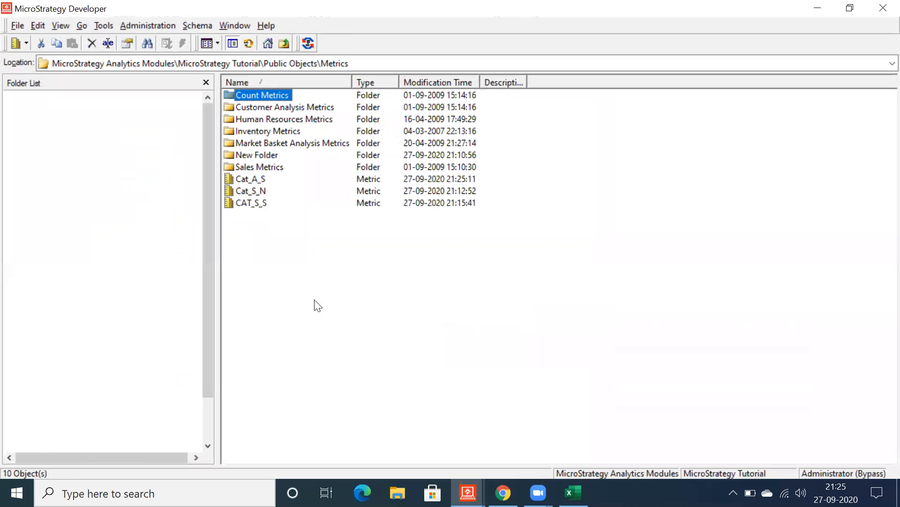
# Step: Reopen the Cat_A_S metric for editing and set the grouping of its Category level to None
pyautogui.rightClick(242, 179)
pyautogui.click(264, 188)
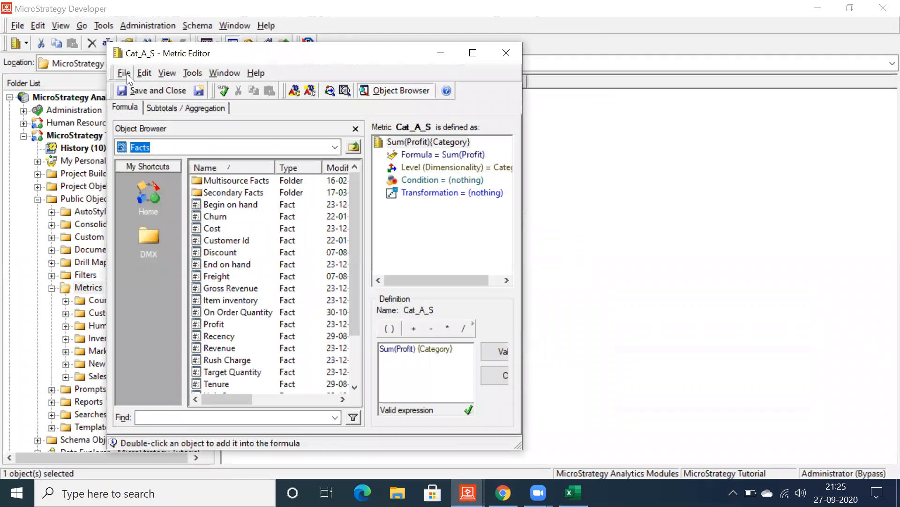
pyautogui.doubleClick(416, 60)
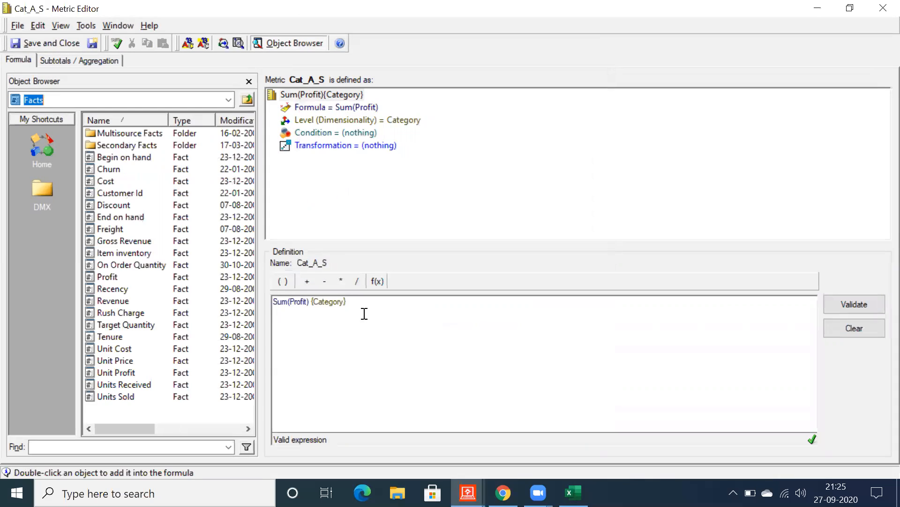
pyautogui.doubleClick(331, 123)
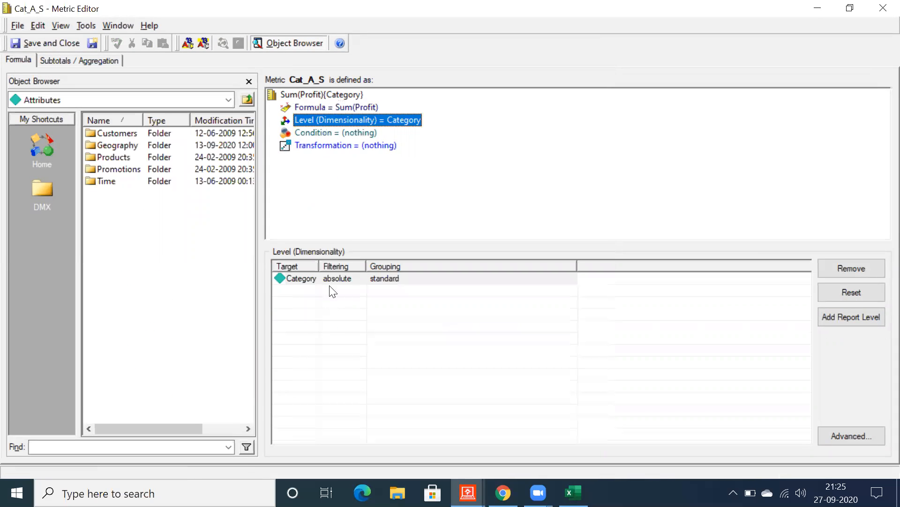
pyautogui.click(389, 278)
pyautogui.click(382, 336)
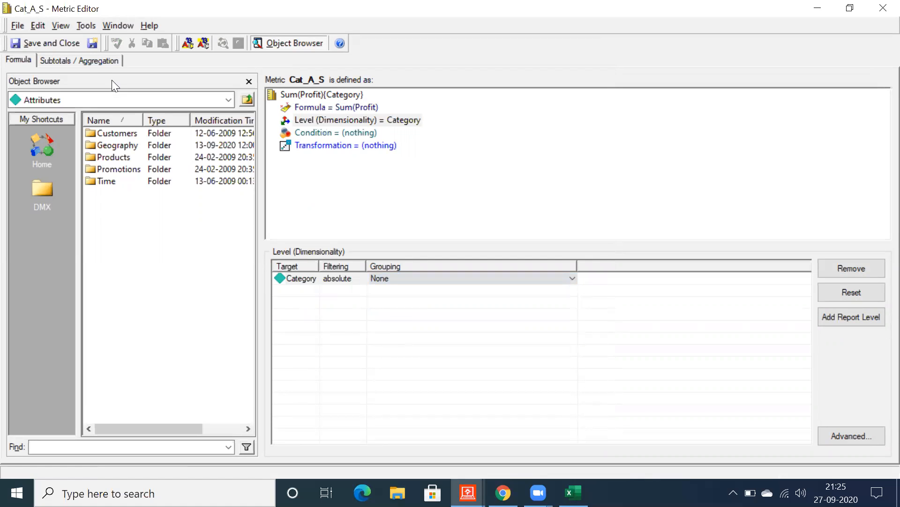
# Step: Save the modified metric under the new name Cat_A_N and close the Metric Editor
pyautogui.click(15, 25)
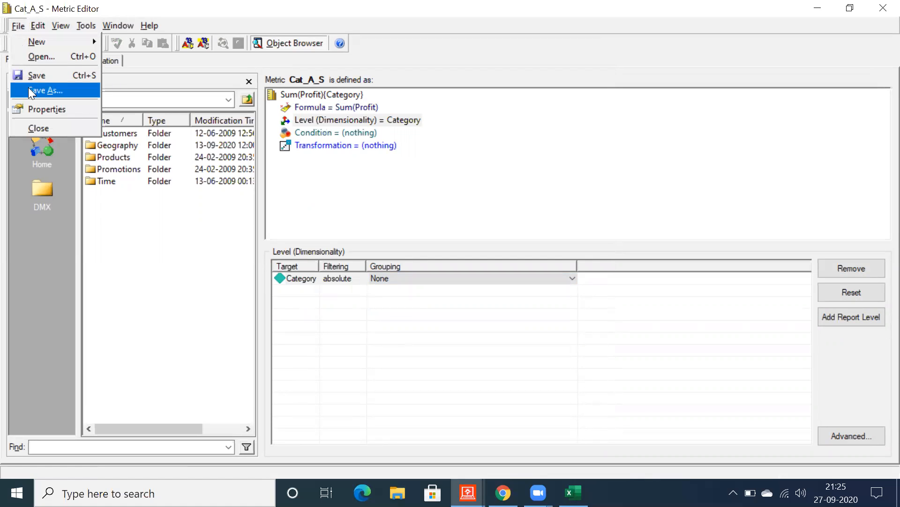
pyautogui.click(28, 87)
pyautogui.click(472, 309)
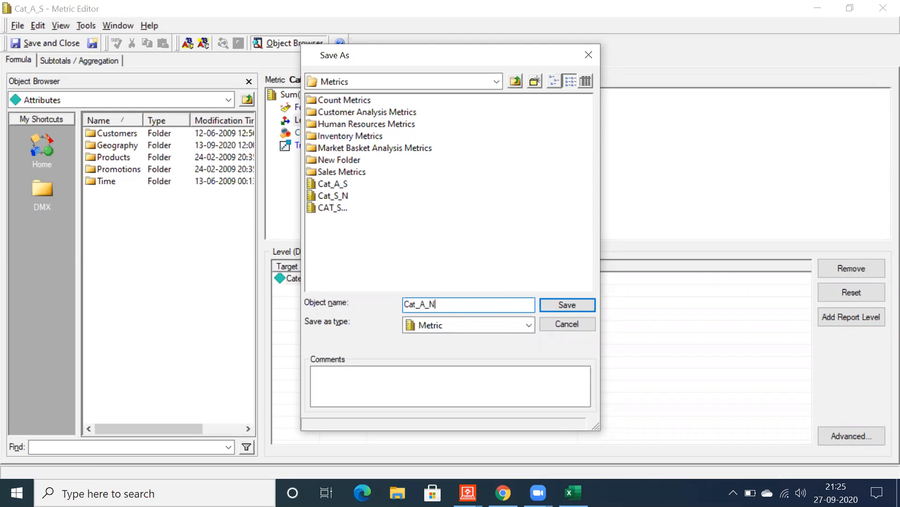
pyautogui.write('N')
pyautogui.press('Return')
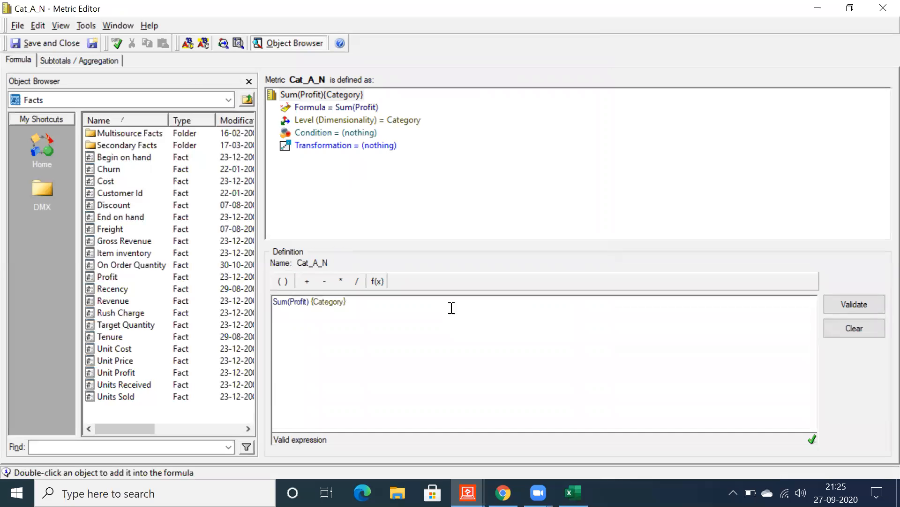
pyautogui.click(41, 45)
pyautogui.click(242, 182)
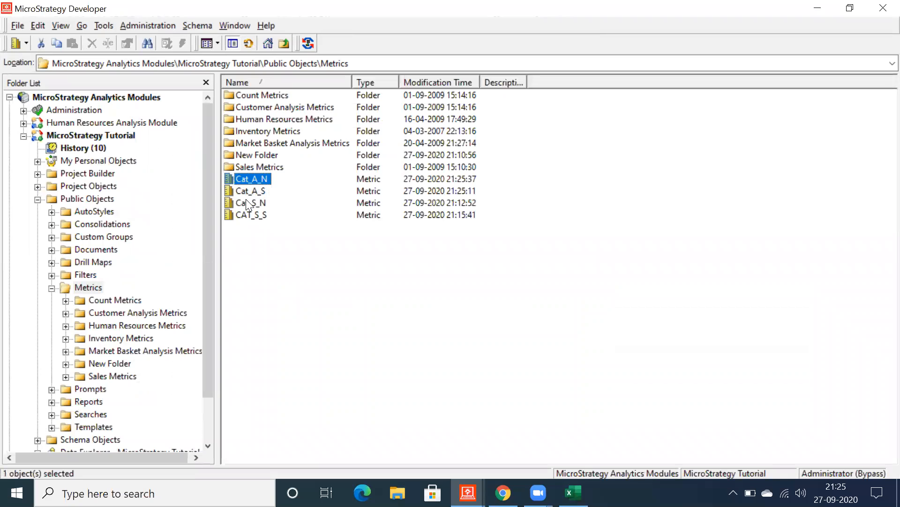
pyautogui.click(243, 192)
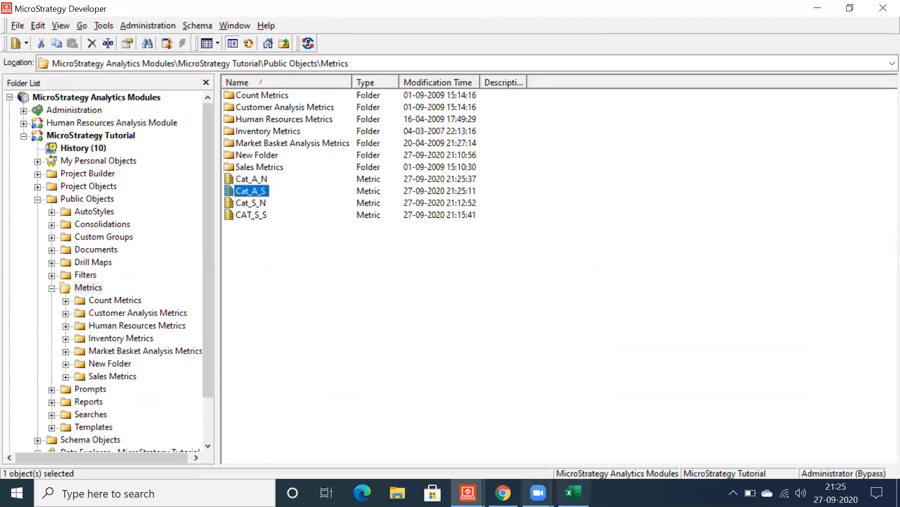
# Step: Add the Cat_A_S and Cat_A_N metrics to the Level Metric Report in design view and run the report
pyautogui.click(468, 493)
pyautogui.click(527, 402)
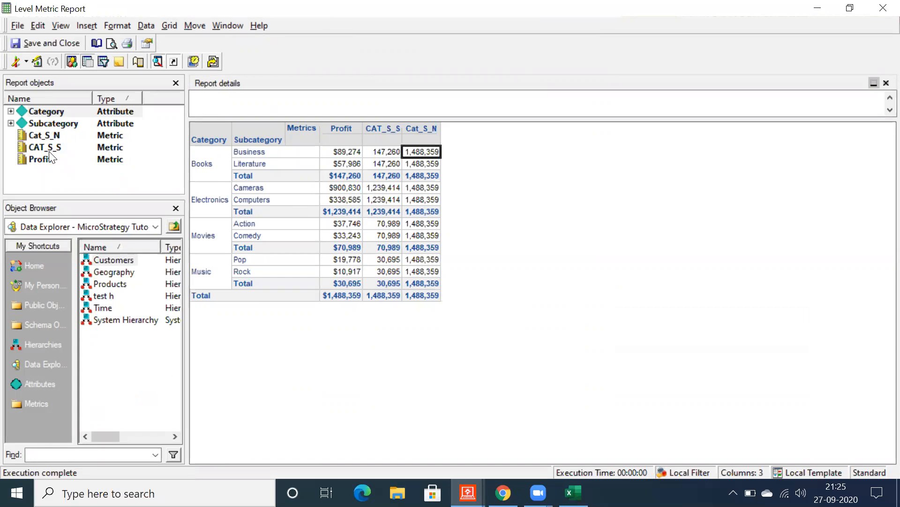
pyautogui.click(17, 62)
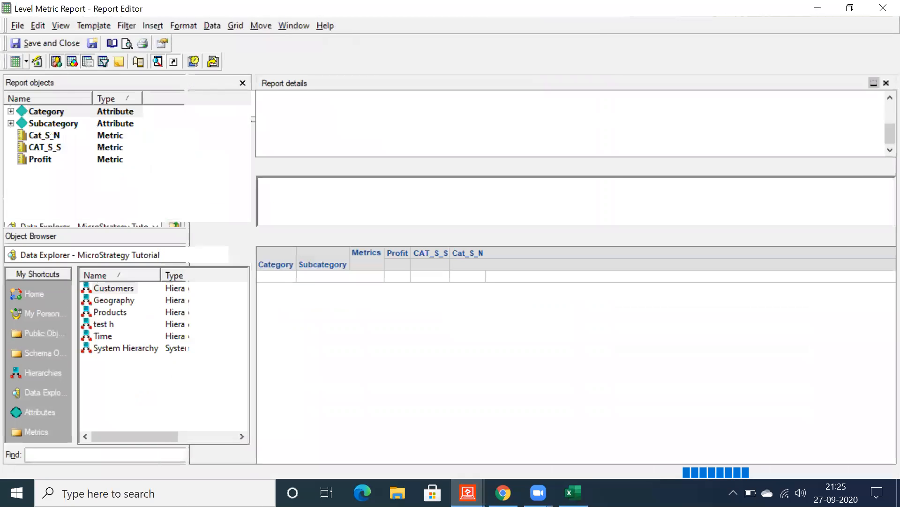
pyautogui.click(34, 334)
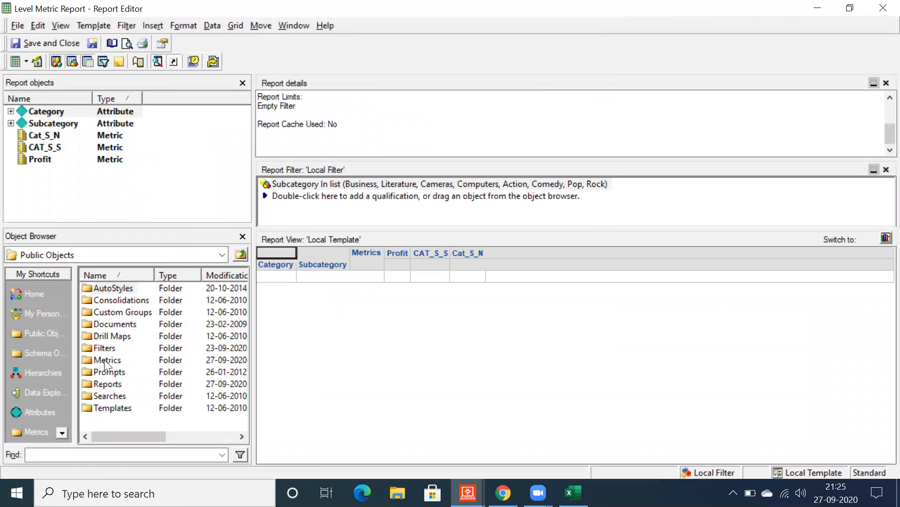
pyautogui.doubleClick(101, 360)
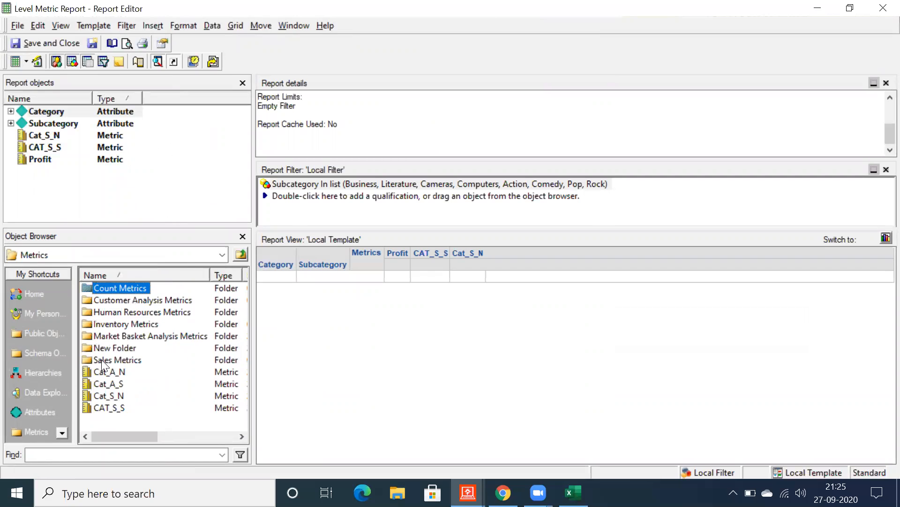
pyautogui.doubleClick(103, 385)
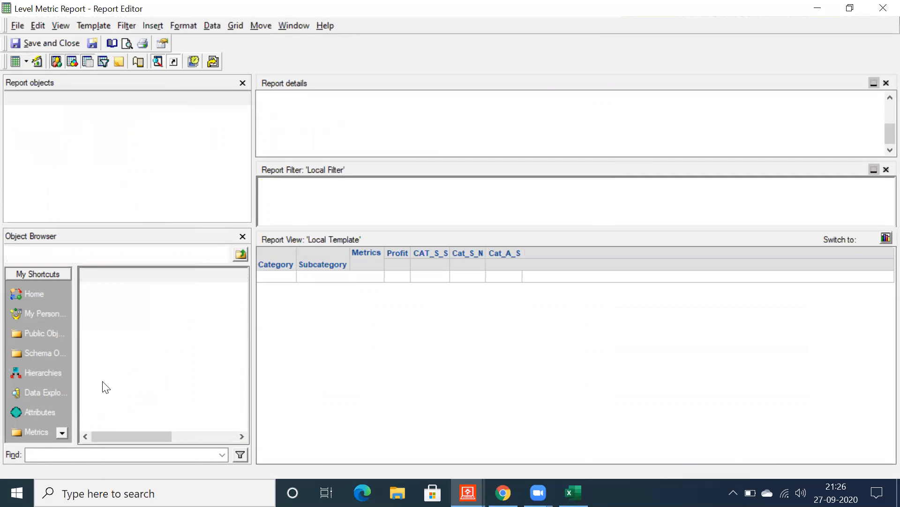
pyautogui.doubleClick(102, 372)
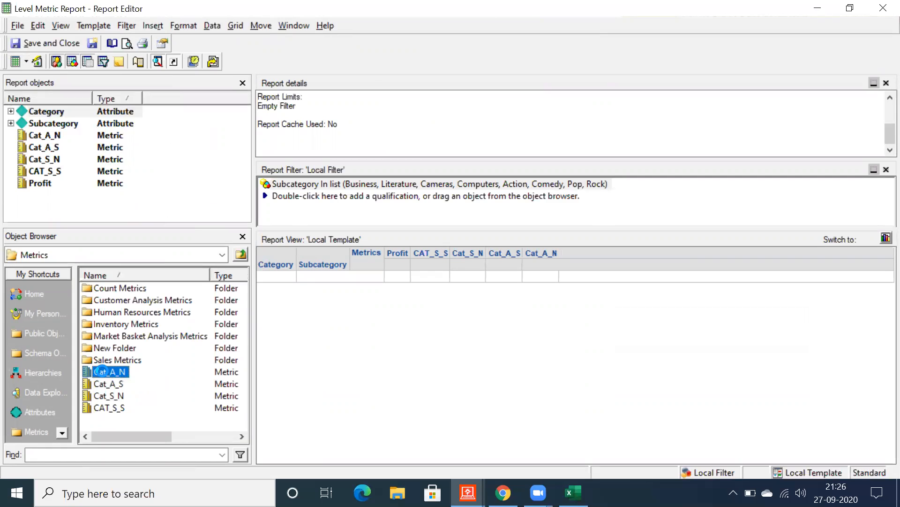
pyautogui.click(13, 63)
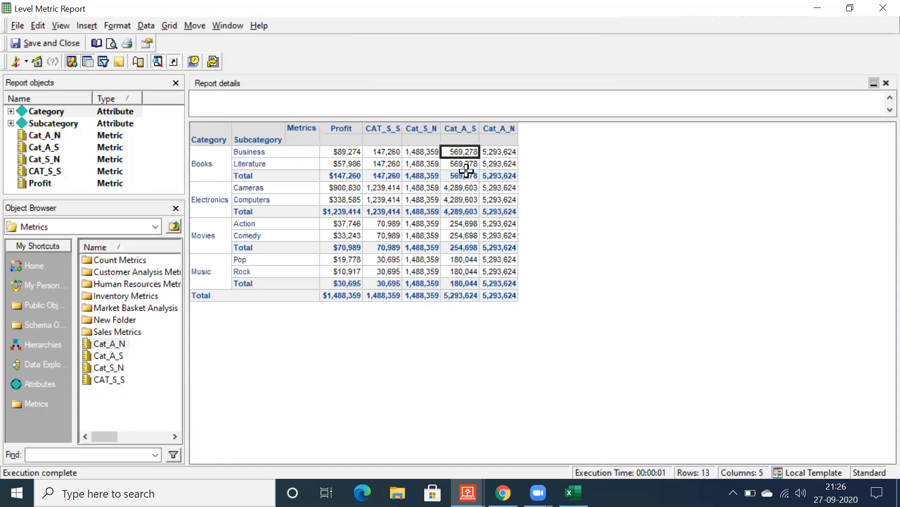
# Step: Compare the CAT_S_S and Cat_A_S values in the Business row of the Books category
pyautogui.click(378, 151)
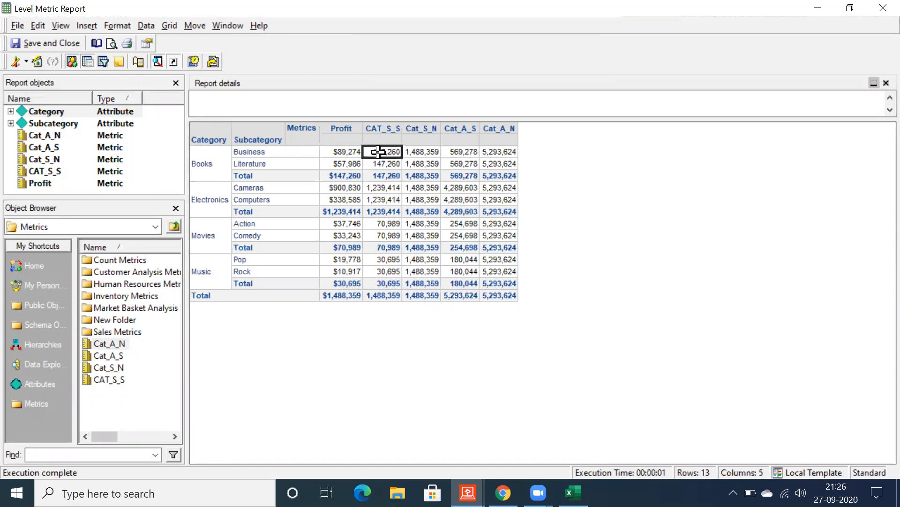
pyautogui.click(467, 151)
pyautogui.click(384, 149)
pyautogui.click(464, 152)
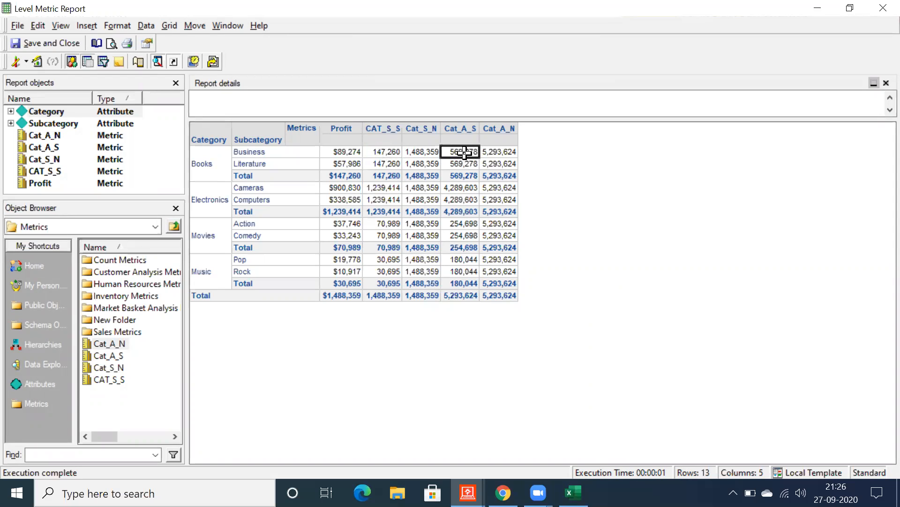
# Step: Compare the CAT_S_S values of the Business and Literature rows with the Profit total of the Books category
pyautogui.click(378, 120)
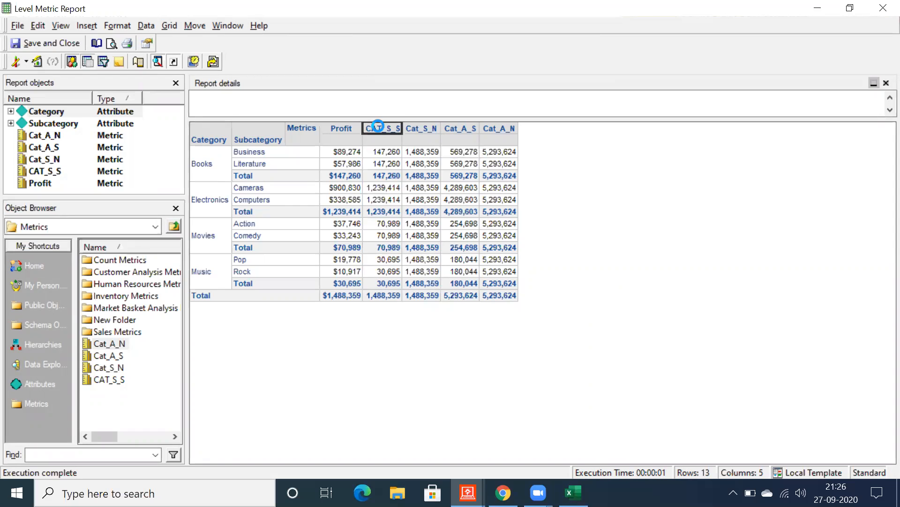
pyautogui.click(380, 150)
pyautogui.click(378, 165)
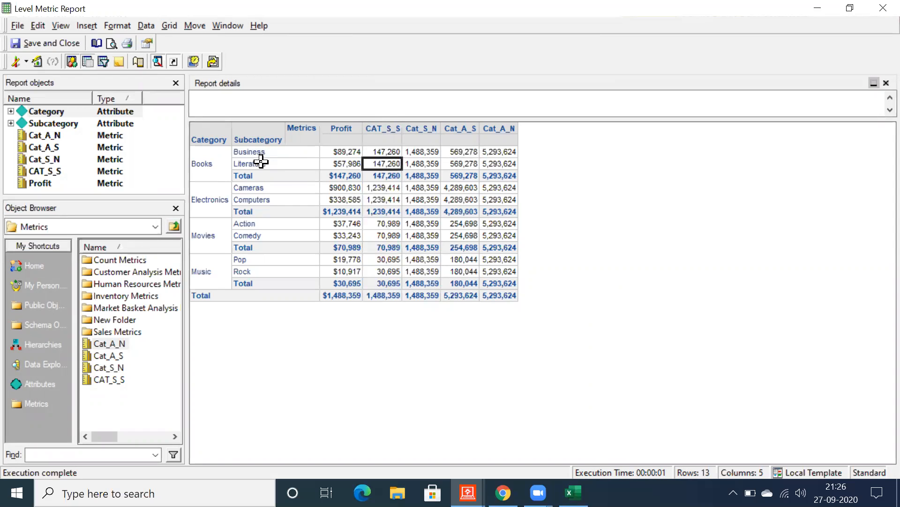
pyautogui.moveTo(240, 153); pyautogui.dragTo(259, 165)
pyautogui.click(345, 176)
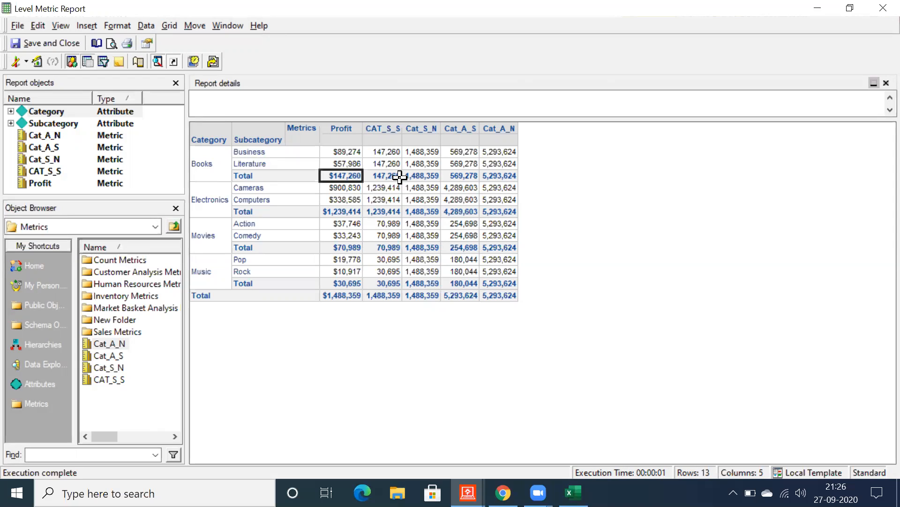
# Step: Review the Cat_A_S values category by category, from Books through Electronics and Movies to Music
pyautogui.click(467, 151)
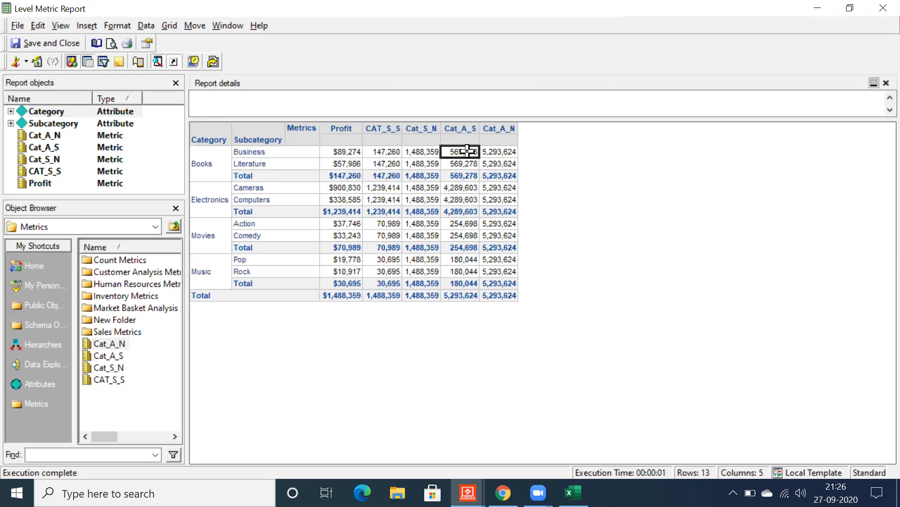
pyautogui.click(205, 171)
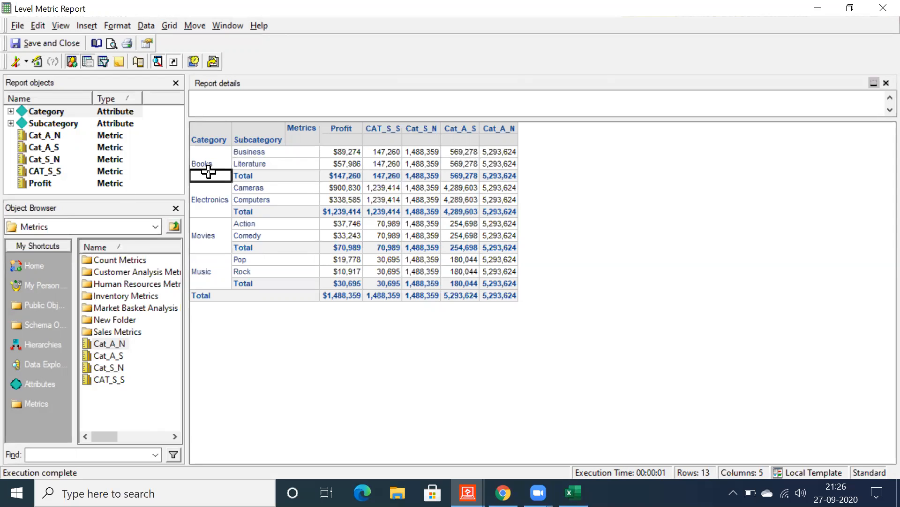
pyautogui.click(208, 172)
pyautogui.click(470, 164)
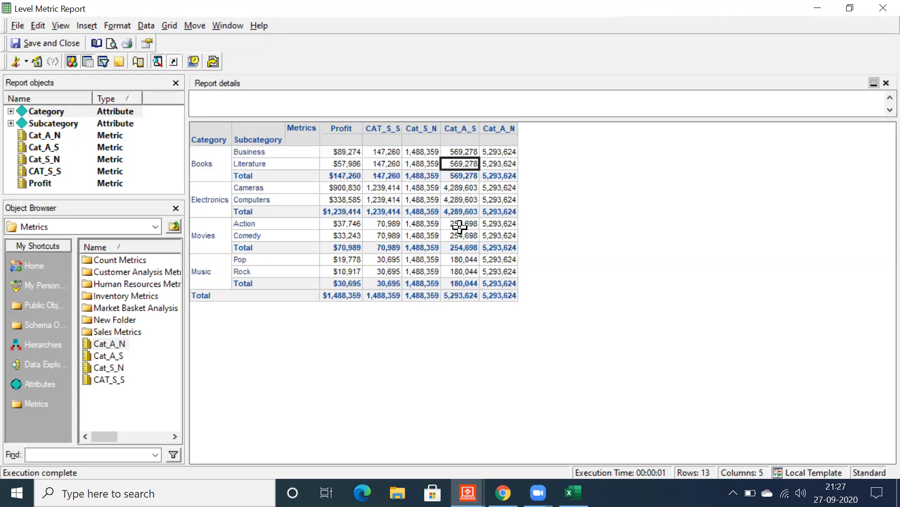
pyautogui.click(447, 186)
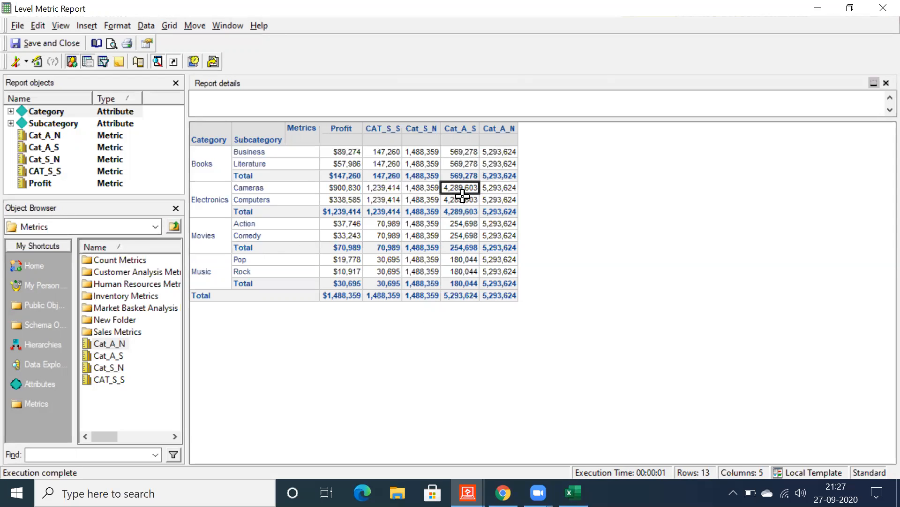
pyautogui.click(464, 225)
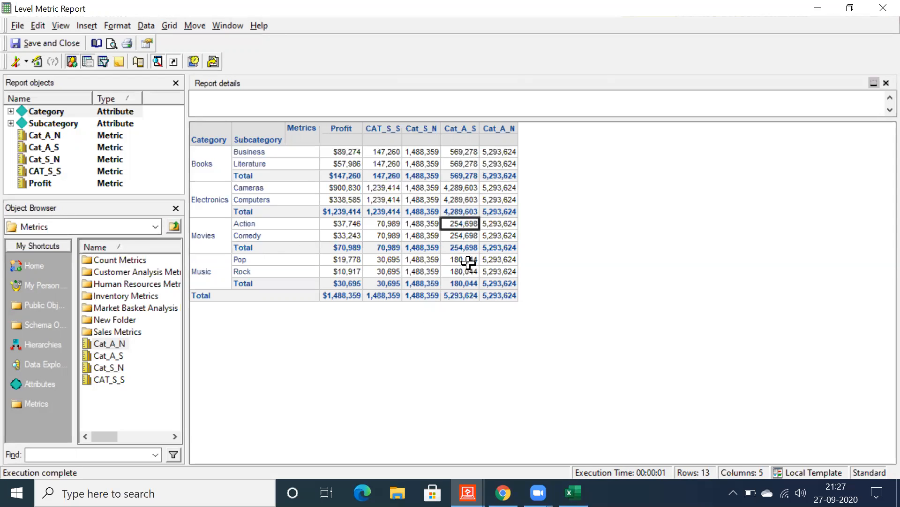
pyautogui.click(468, 261)
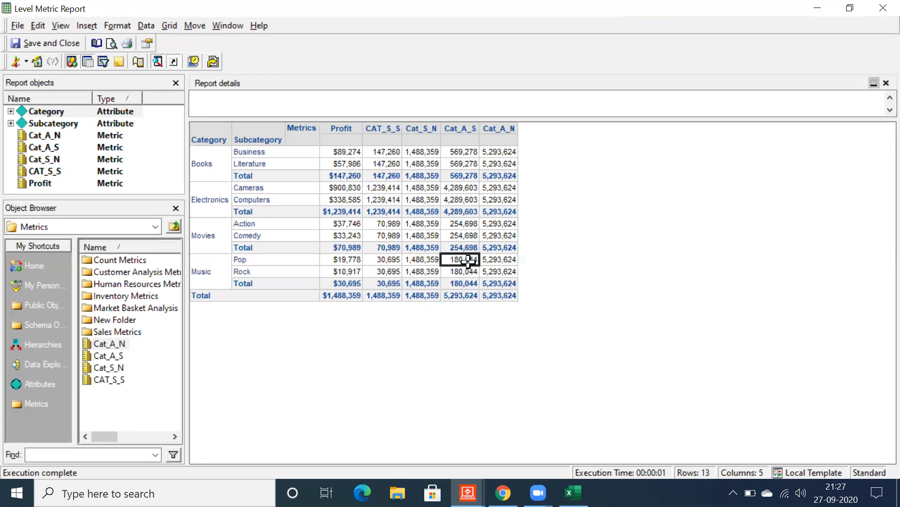
# Step: Examine the whole Cat_A_S column against its grand total, along with the Business and Literature rows of Books
pyautogui.moveTo(468, 151); pyautogui.dragTo(470, 280)
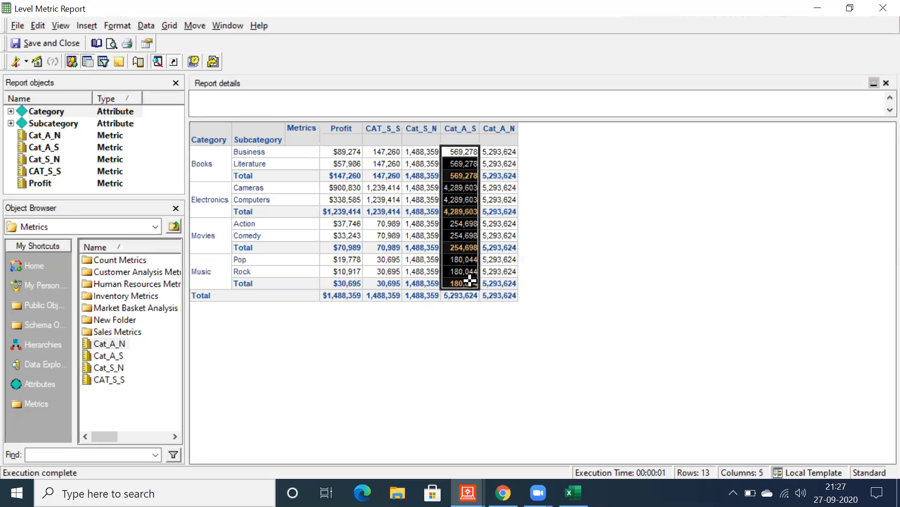
pyautogui.click(456, 165)
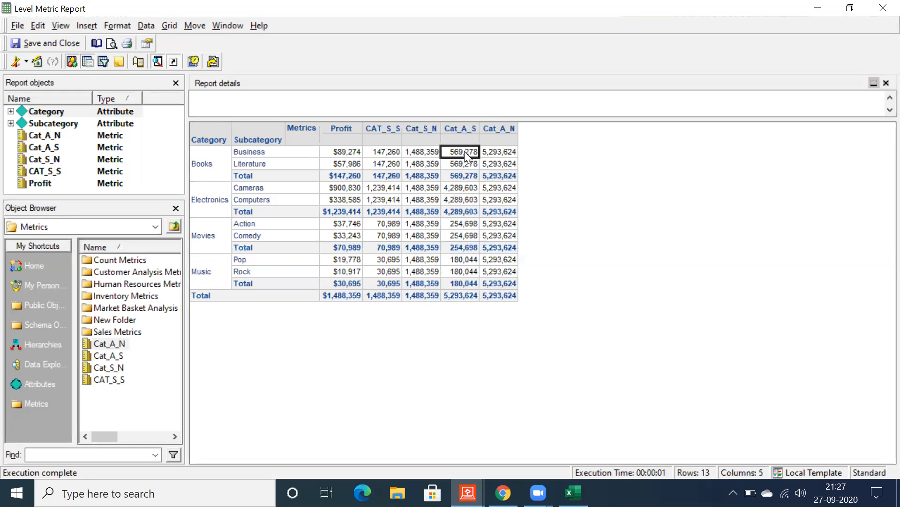
pyautogui.moveTo(464, 151); pyautogui.dragTo(472, 305)
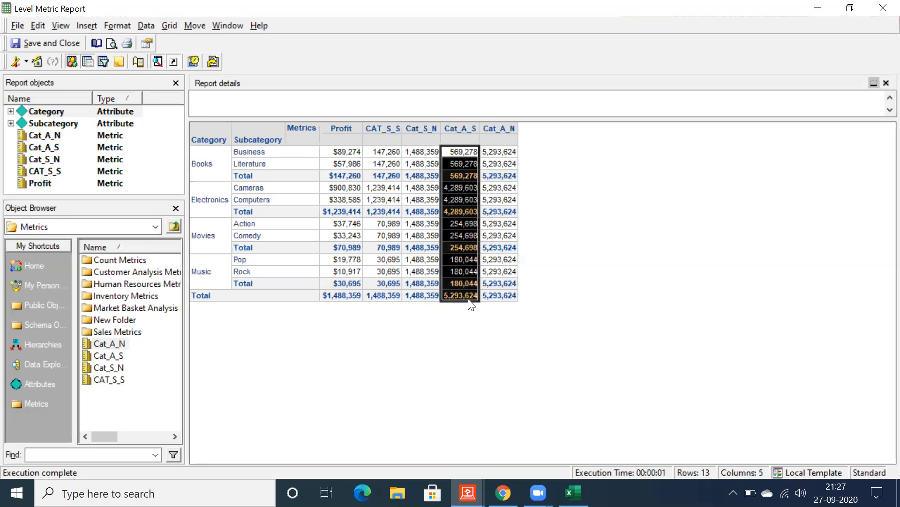
pyautogui.click(456, 154)
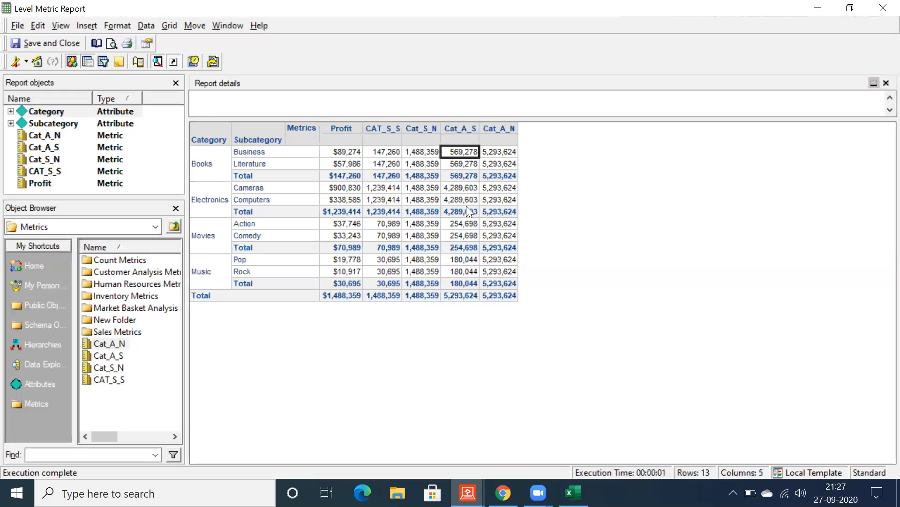
pyautogui.click(263, 152)
pyautogui.click(261, 166)
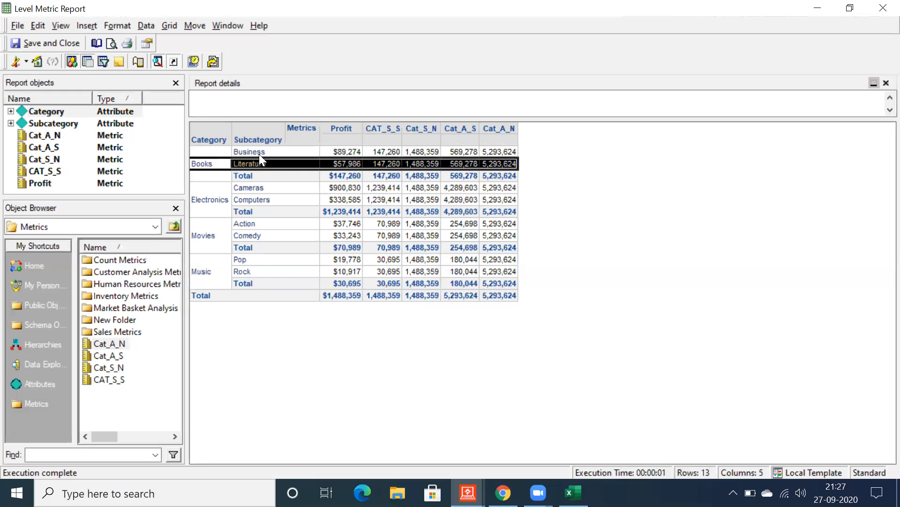
pyautogui.click(260, 155)
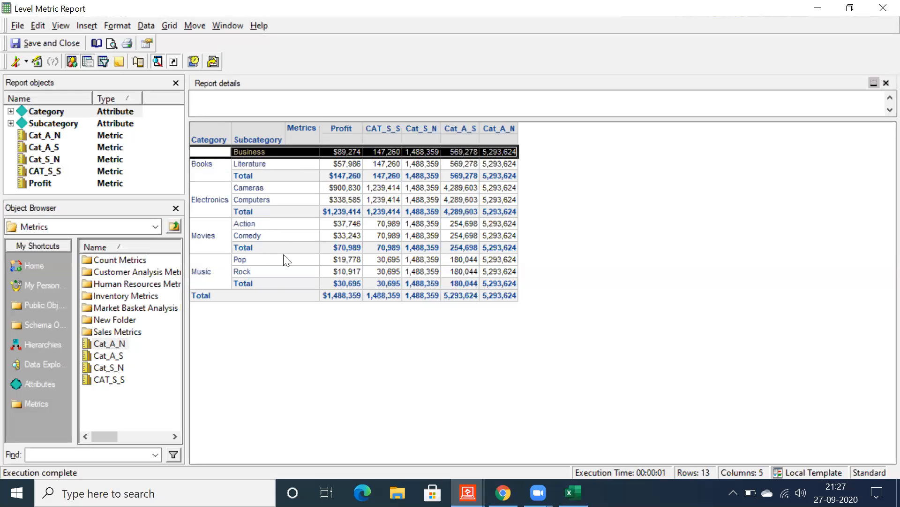
pyautogui.click(459, 157)
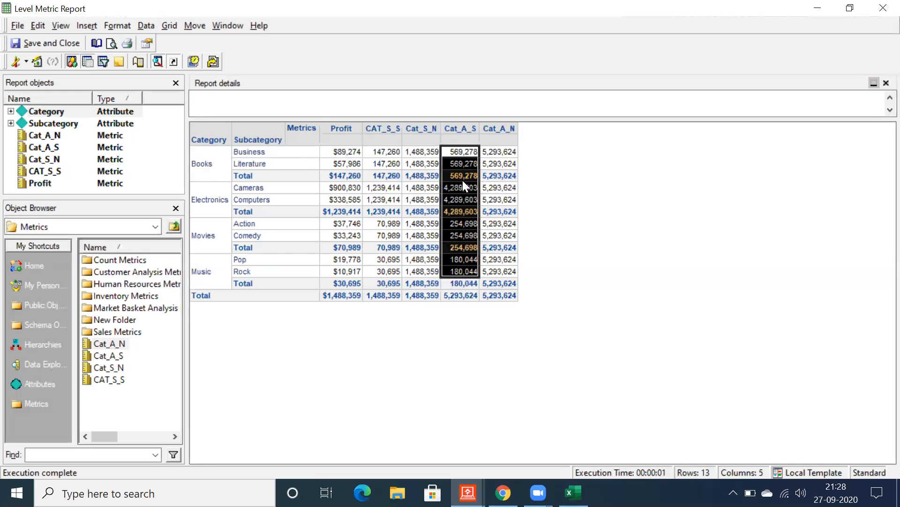
pyautogui.click(466, 281)
pyautogui.click(463, 295)
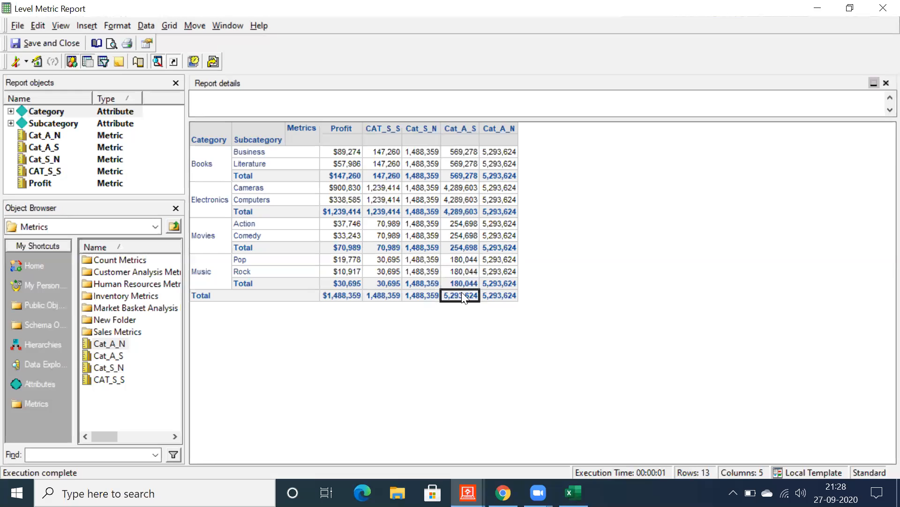
# Step: Compare the Cat_A_N column with the grand totals of the CAT_S_S and Cat_A_S metrics
pyautogui.moveTo(489, 149); pyautogui.dragTo(501, 295)
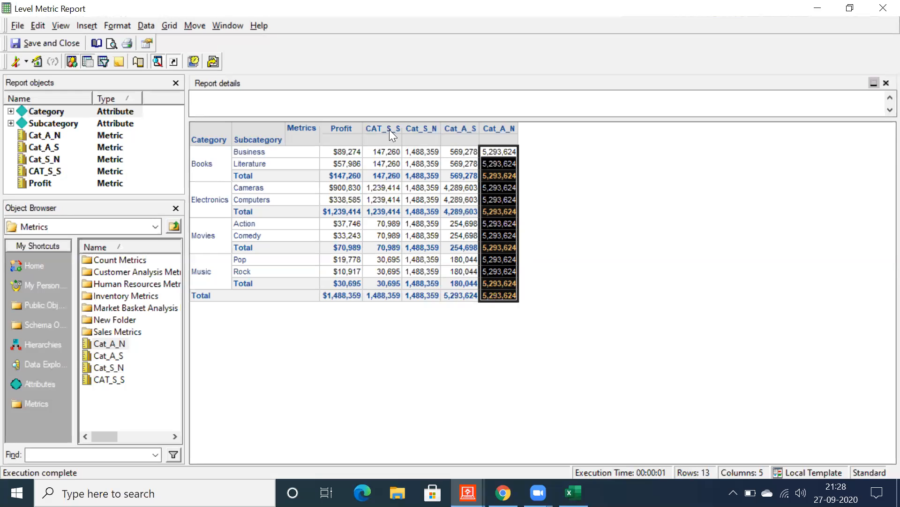
pyautogui.click(386, 294)
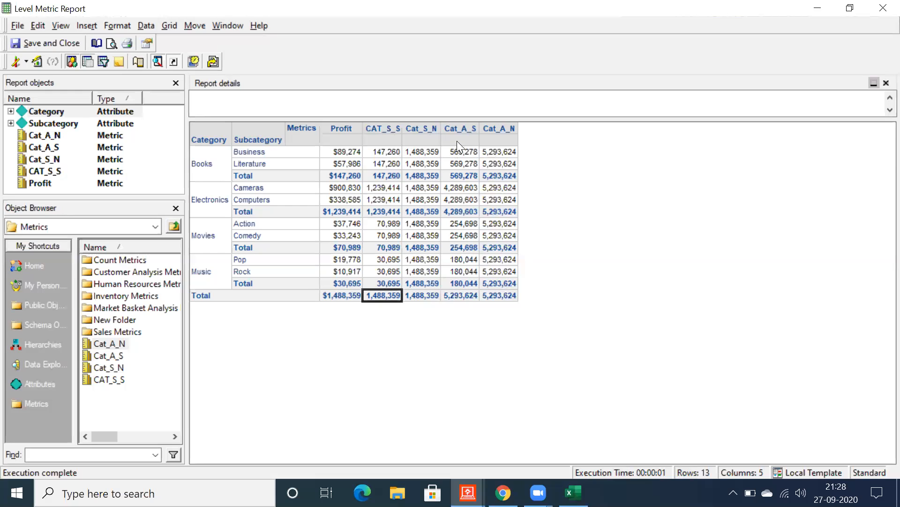
pyautogui.click(460, 296)
pyautogui.moveTo(502, 152); pyautogui.dragTo(521, 304)
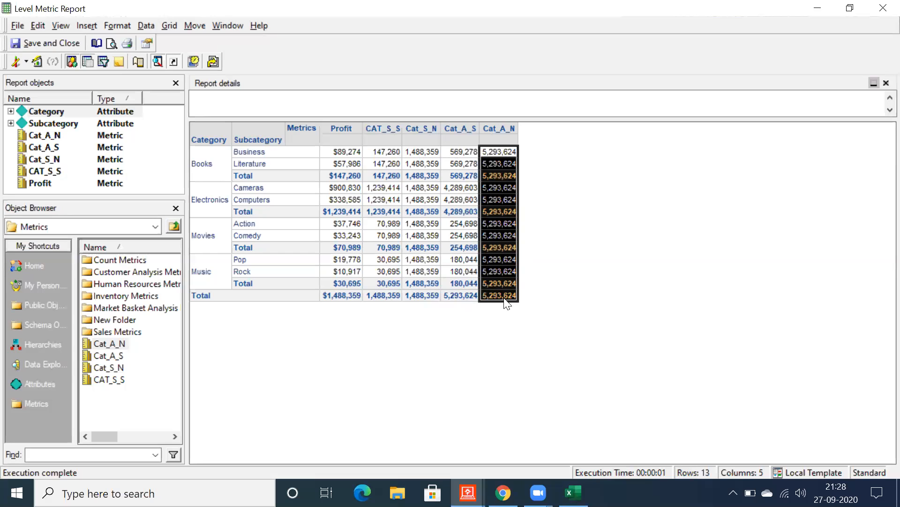
pyautogui.click(503, 297)
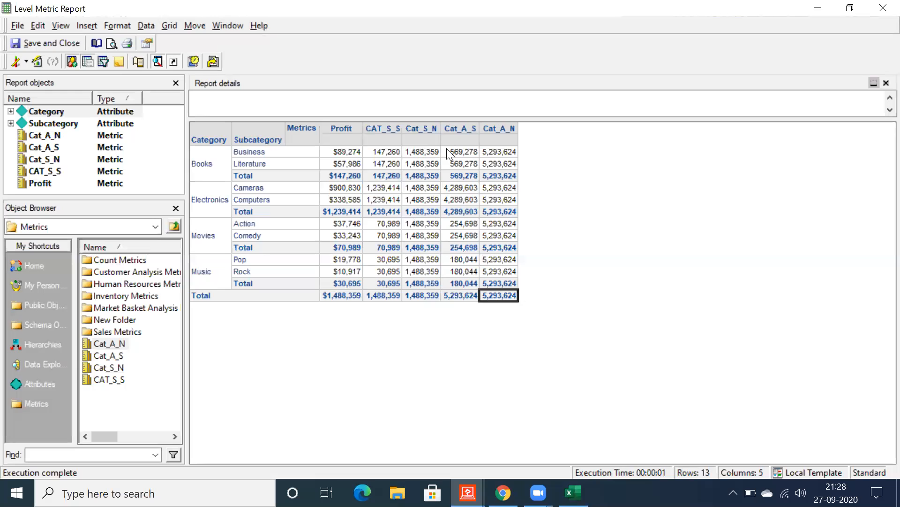
pyautogui.click(459, 153)
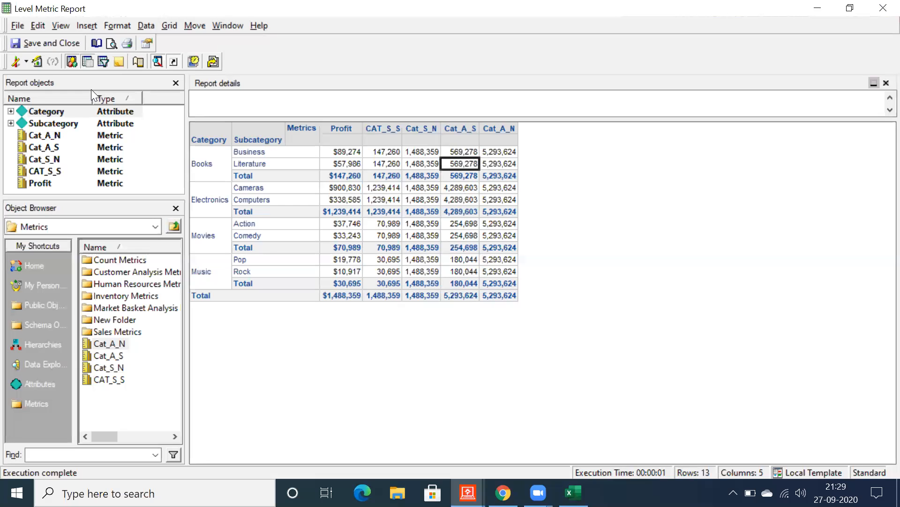
# Step: Save the Level Metric Report without a change comment and switch to the MicroStrategy Developer window
pyautogui.click(19, 26)
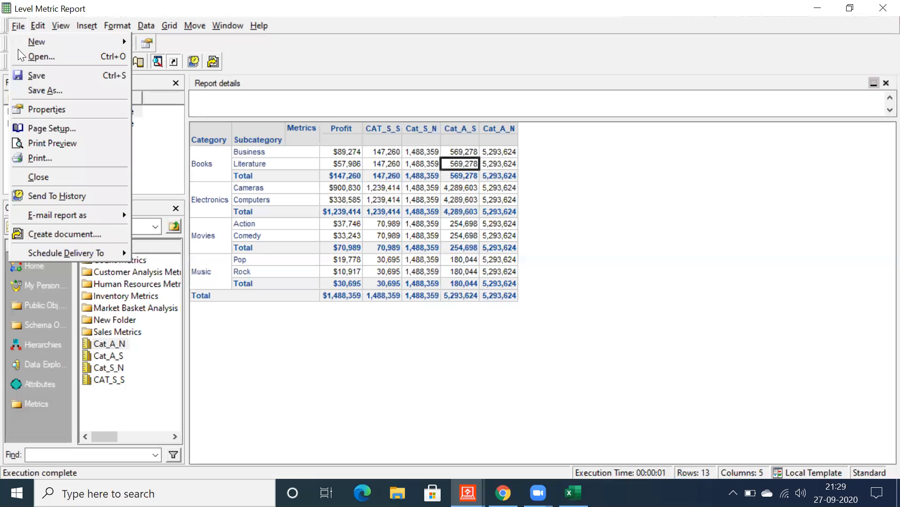
pyautogui.click(35, 75)
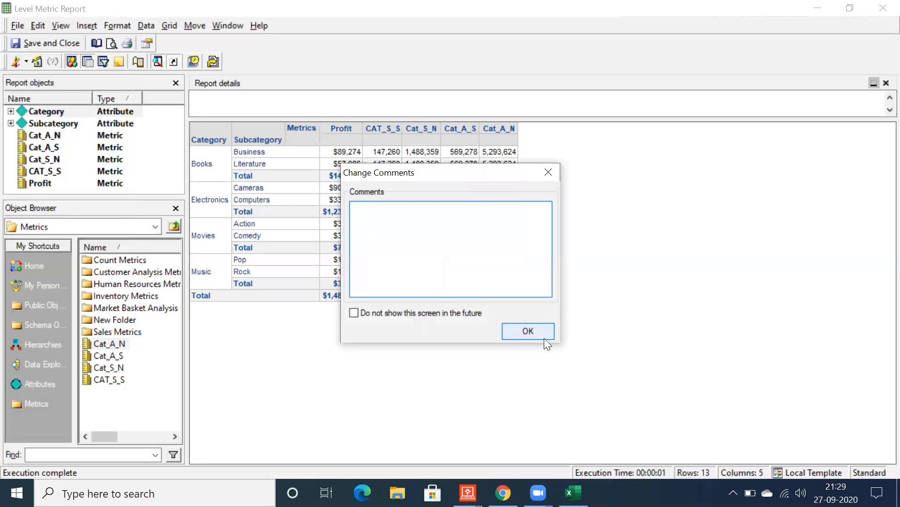
pyautogui.click(544, 331)
pyautogui.moveTo(468, 492)
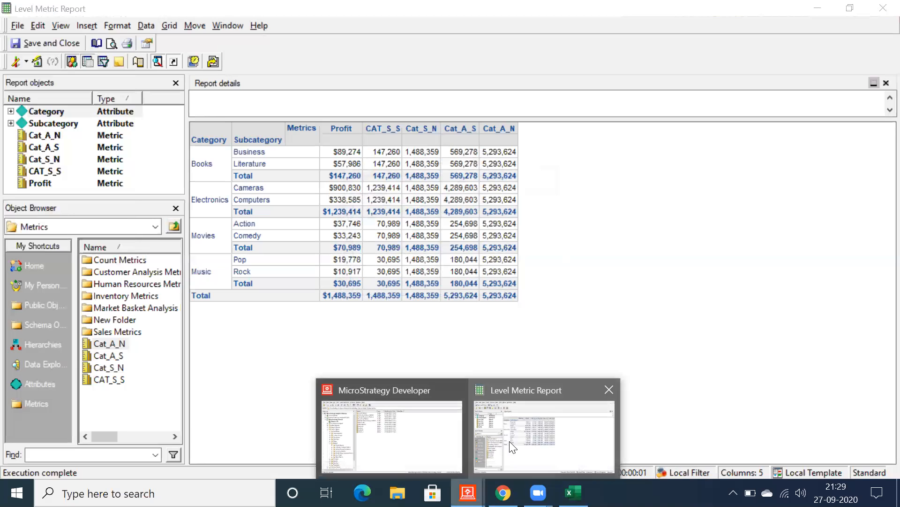
pyautogui.click(369, 442)
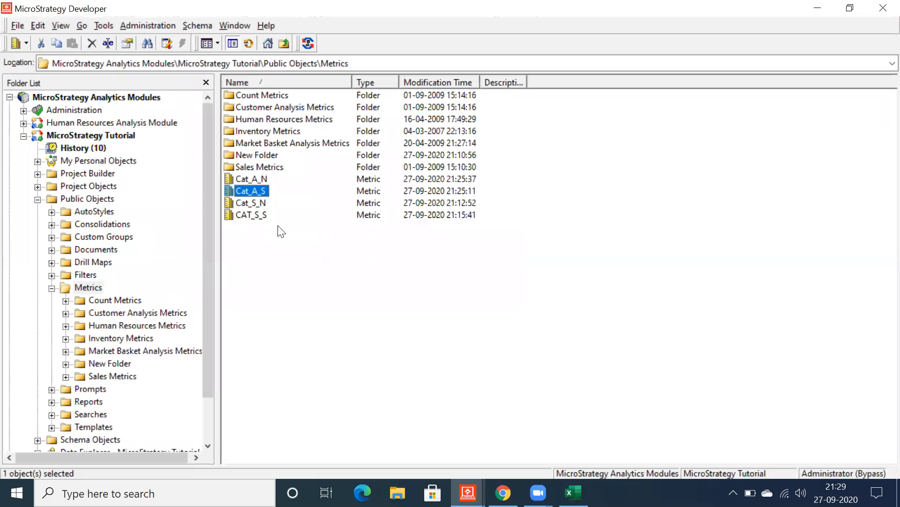
pyautogui.rightClick(256, 260)
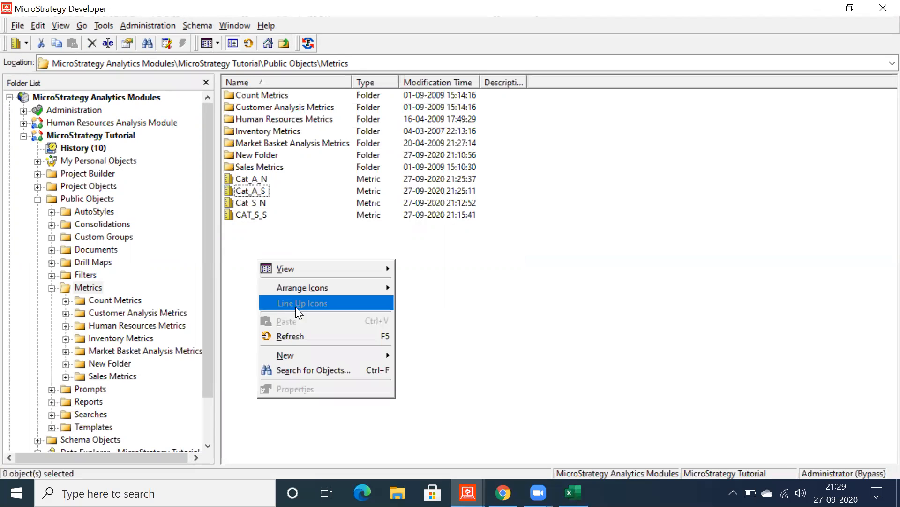
pyautogui.moveTo(308, 349)
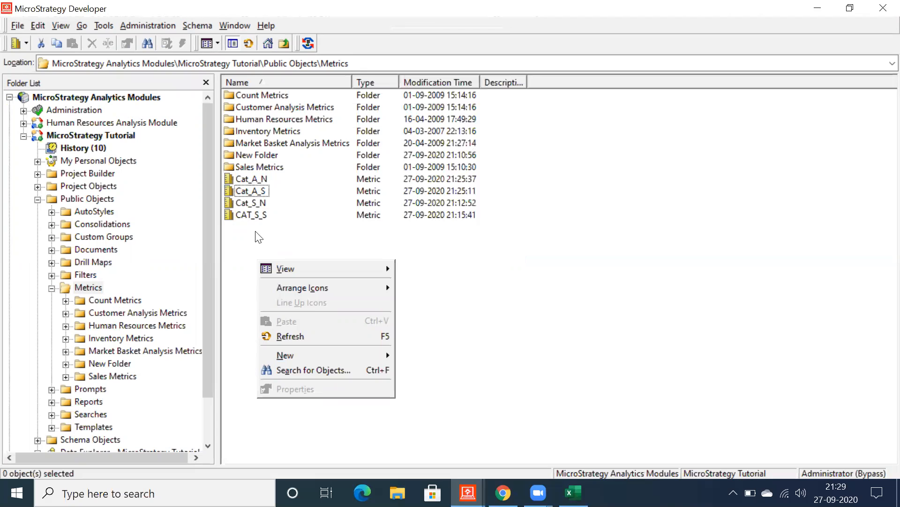
pyautogui.click(248, 244)
# Step: Open the Cat_A_S metric for editing and set the filtering of its Category level to Ignore
pyautogui.click(244, 190)
pyautogui.rightClick(245, 190)
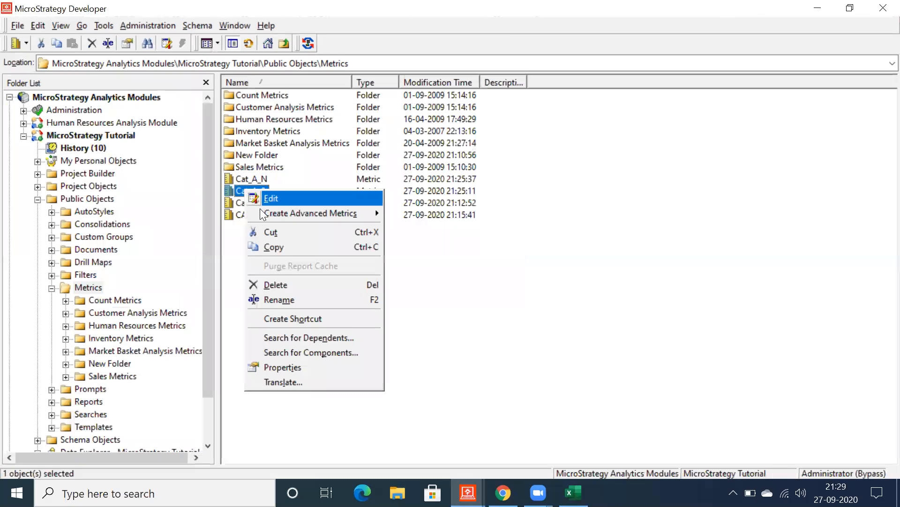
pyautogui.click(268, 197)
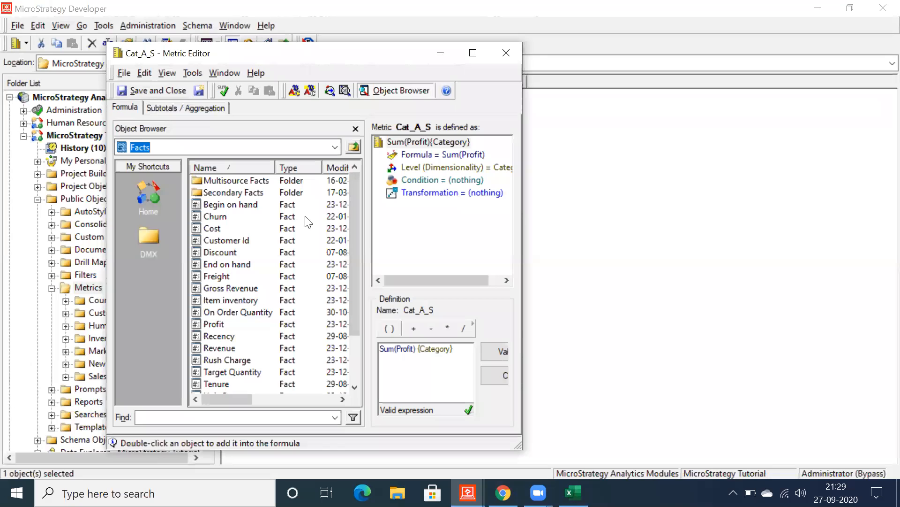
pyautogui.doubleClick(277, 57)
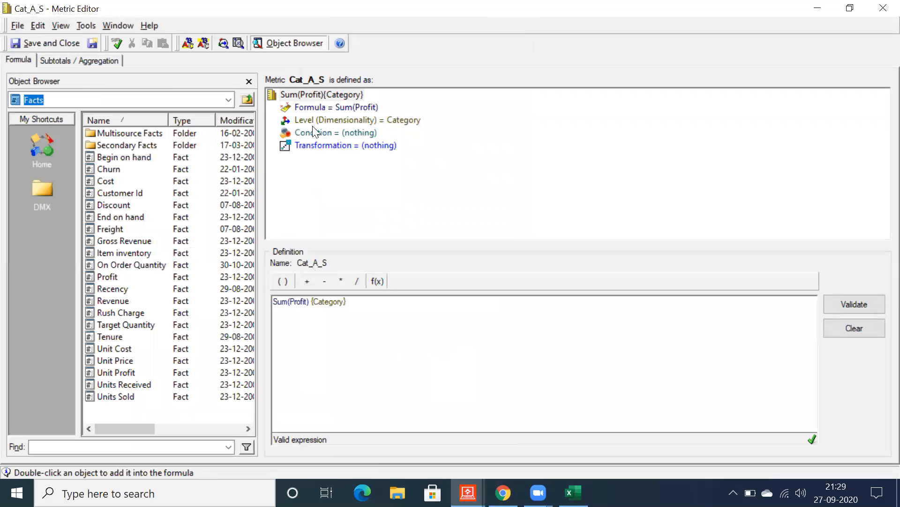
pyautogui.click(312, 122)
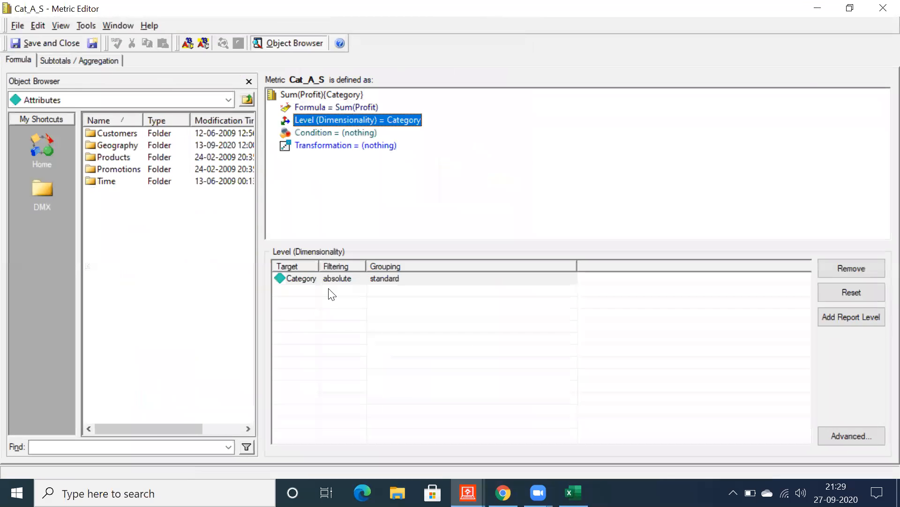
pyautogui.click(331, 277)
pyautogui.click(334, 308)
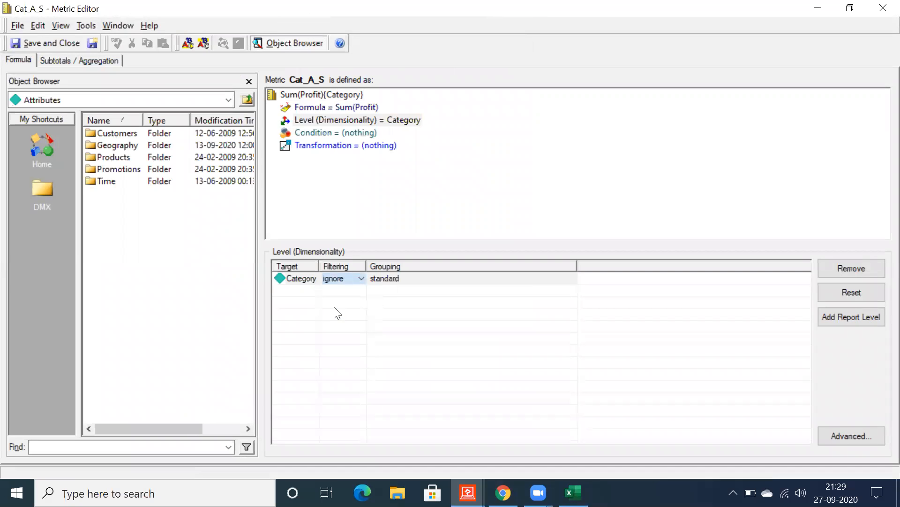
# Step: Save the modified metric in the Metrics folder under the new name Cat_I_S
pyautogui.click(17, 24)
pyautogui.click(42, 92)
pyautogui.click(425, 306)
pyautogui.press('BackSpace')
pyautogui.write('I_S')
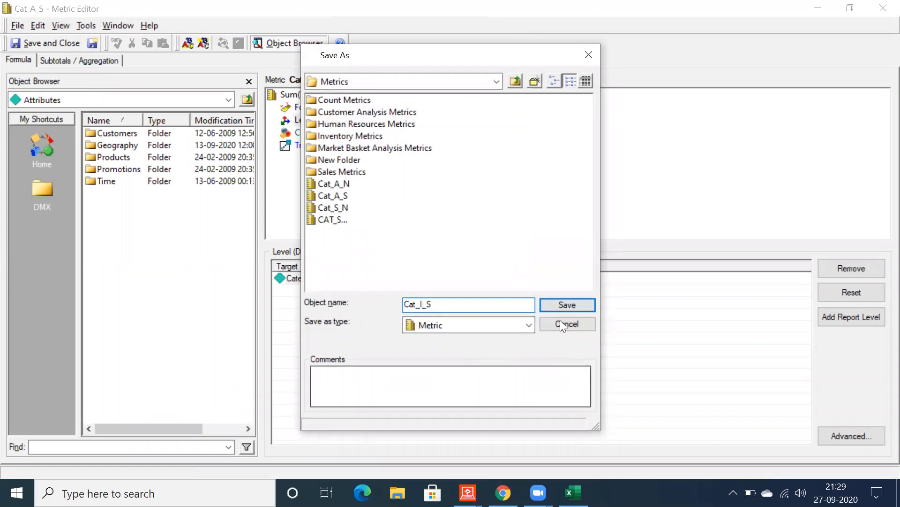
pyautogui.click(553, 306)
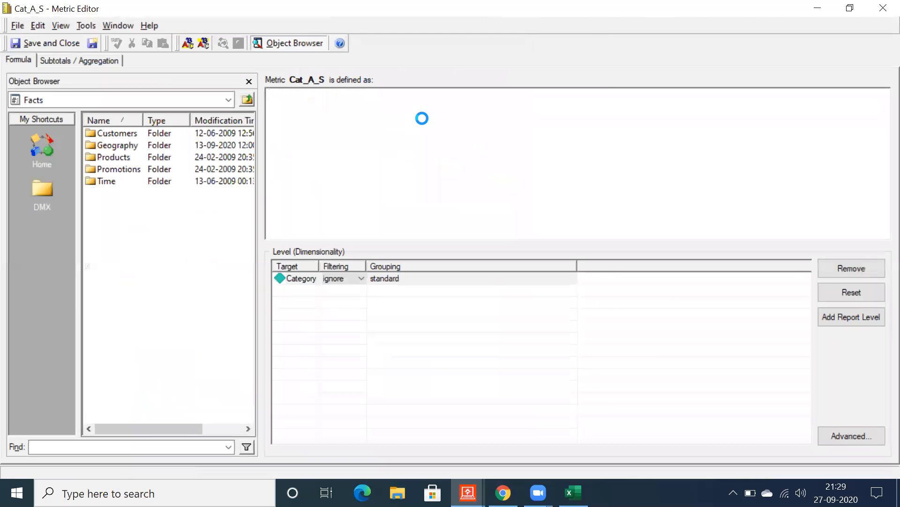
# Step: Set the grouping of the Category level to None in the Cat_I_S metric
pyautogui.click(20, 26)
pyautogui.click(35, 75)
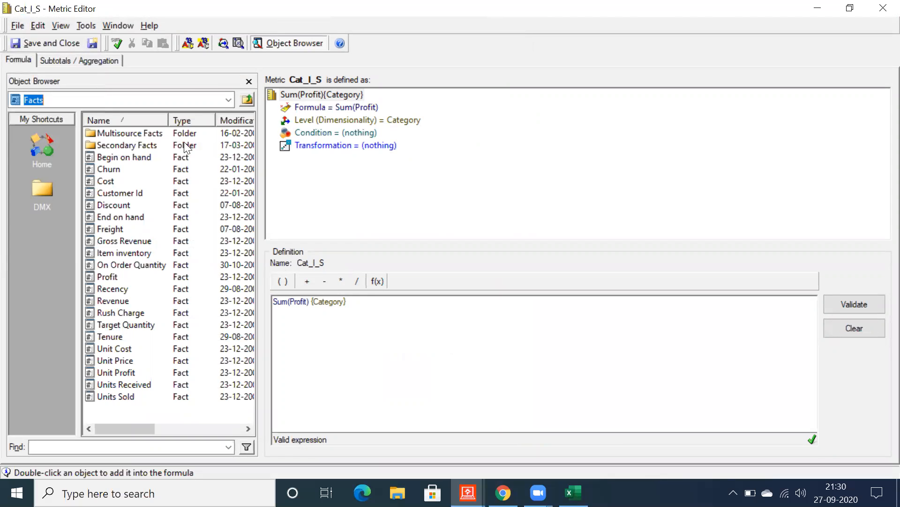
pyautogui.click(371, 120)
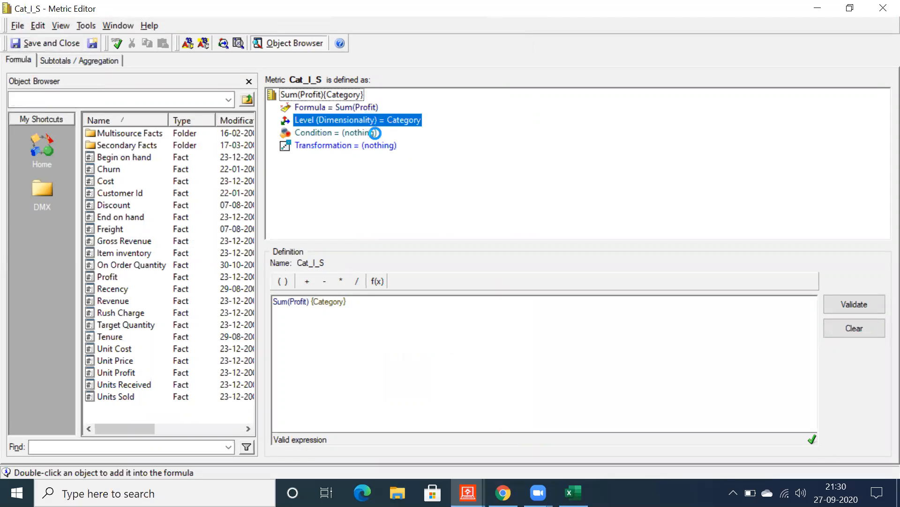
pyautogui.click(380, 281)
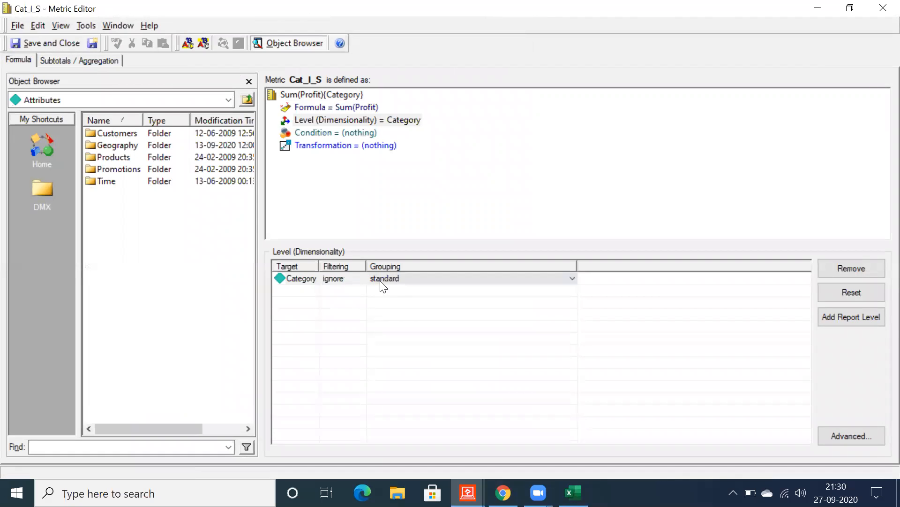
pyautogui.click(383, 283)
pyautogui.click(380, 334)
# Step: Save the modified metric in the Metrics folder under the new name Cat_I_N and close the metric
pyautogui.click(17, 25)
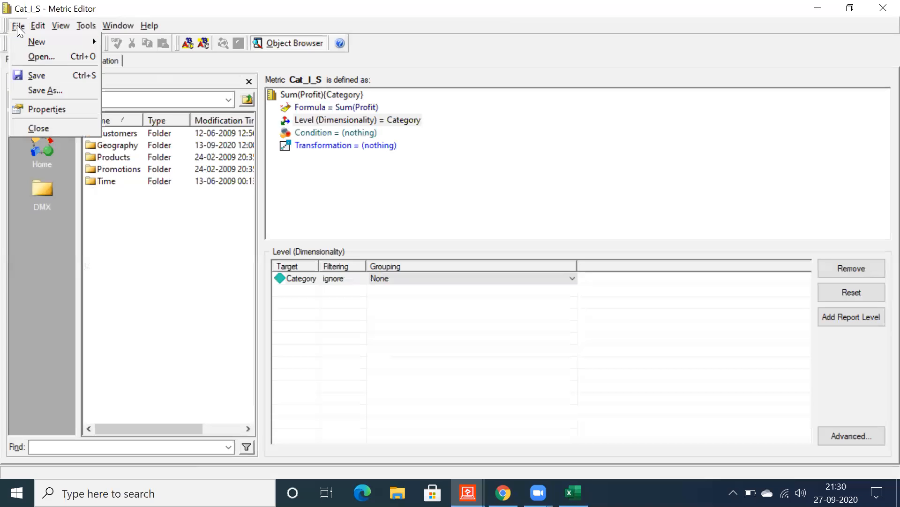
pyautogui.click(42, 89)
pyautogui.click(434, 305)
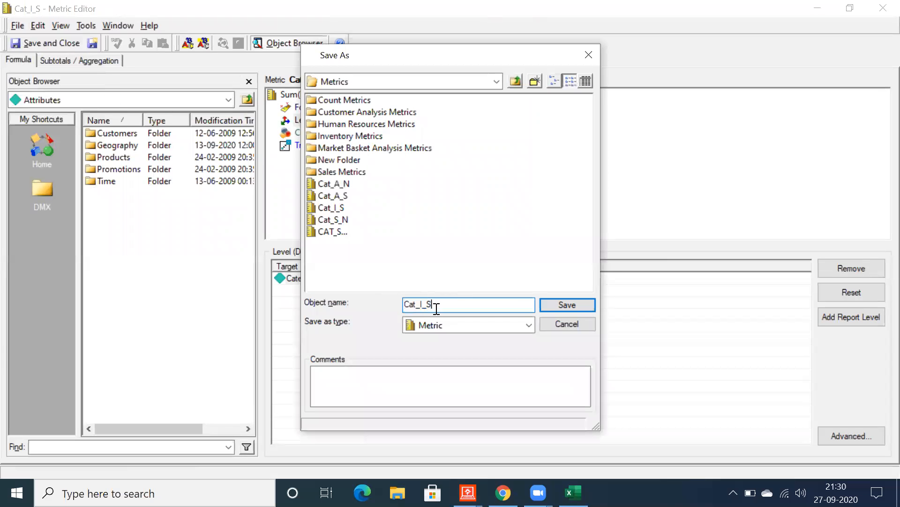
pyautogui.press('BackSpace')
pyautogui.write('N')
pyautogui.click(567, 305)
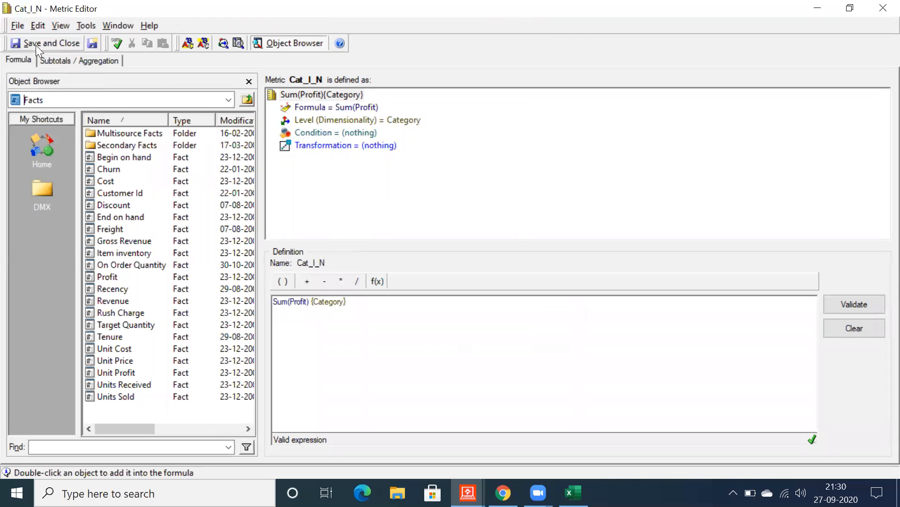
pyautogui.click(432, 260)
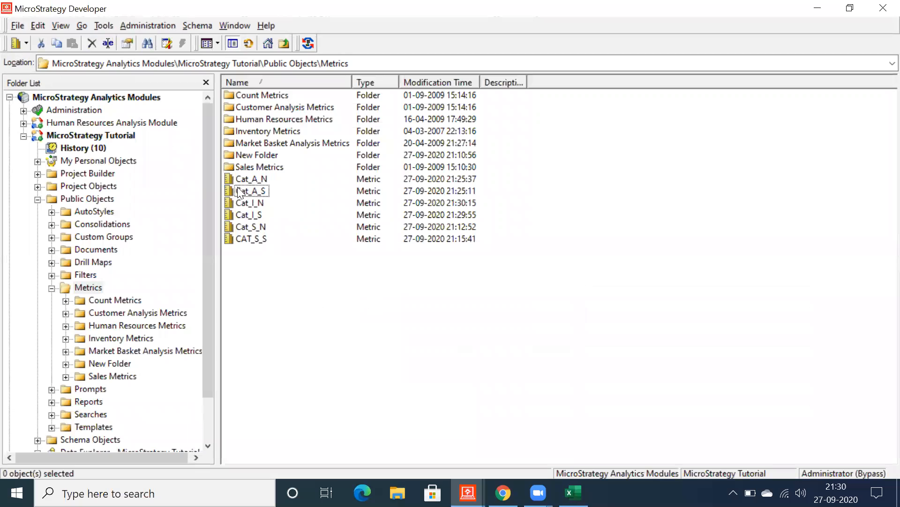
# Step: Switch to the Level Metric Report window and open the report in design view
pyautogui.click(249, 203)
pyautogui.click(248, 216)
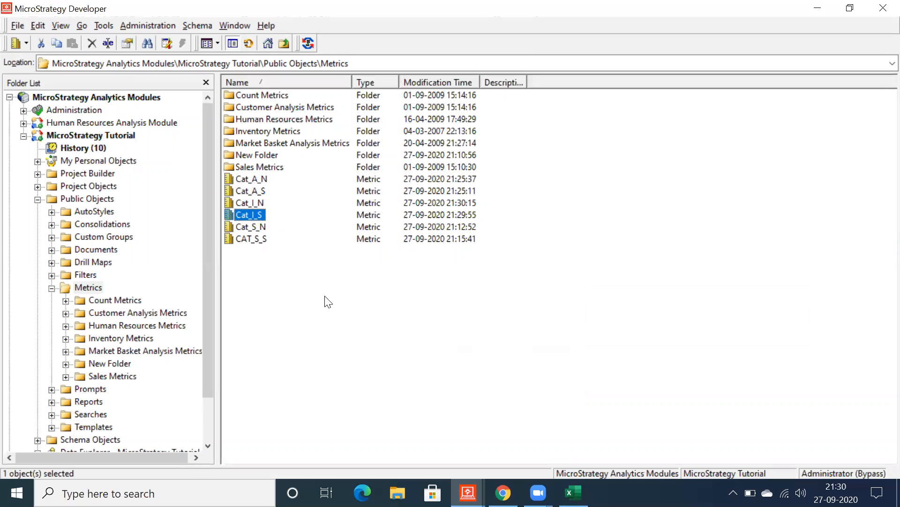
pyautogui.moveTo(468, 492)
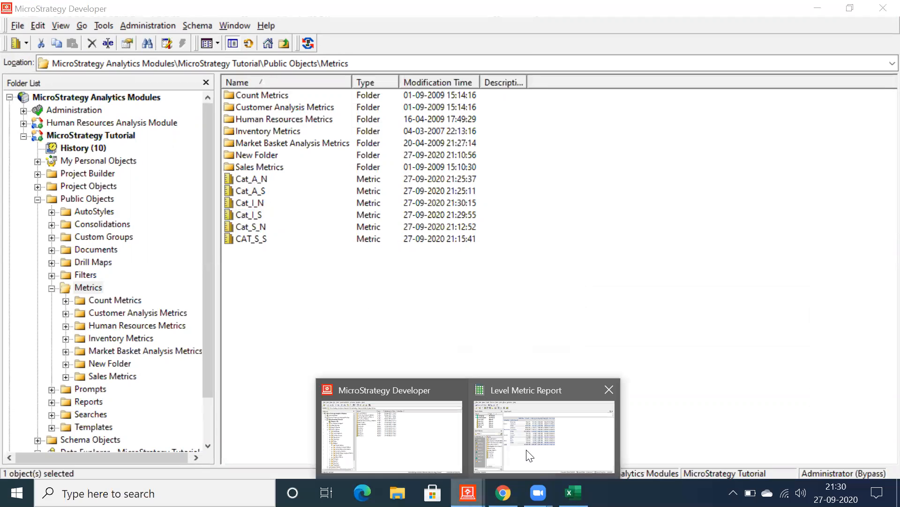
pyautogui.click(529, 453)
pyautogui.click(15, 61)
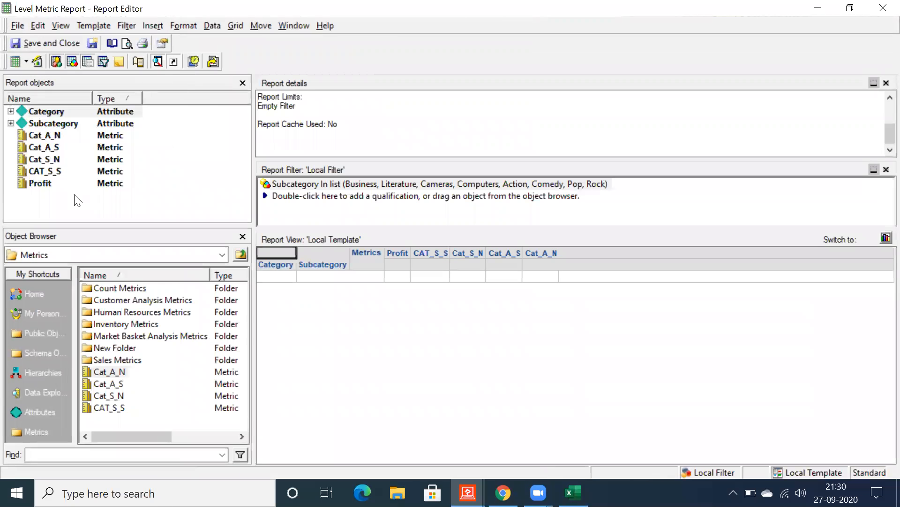
# Step: Add the Cat_I_S and Cat_I_N metrics from the Metrics folder to the report and run it
pyautogui.click(53, 332)
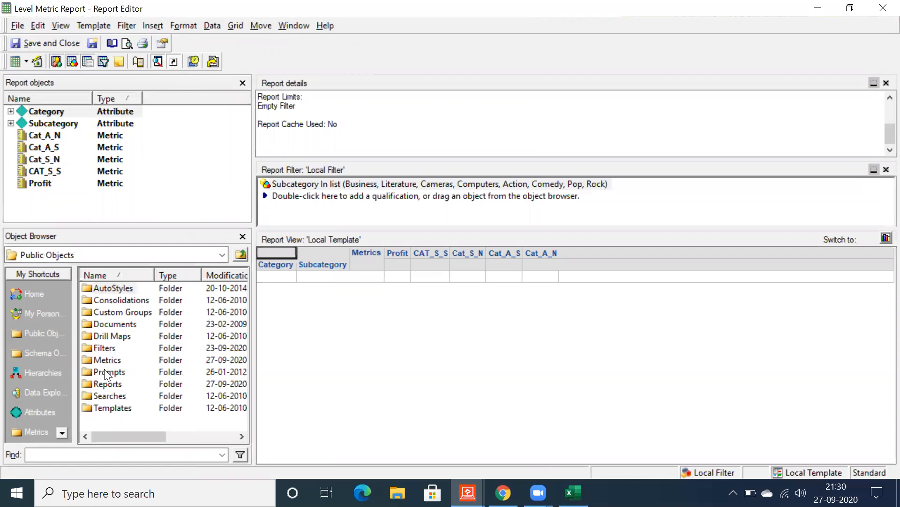
pyautogui.doubleClick(102, 363)
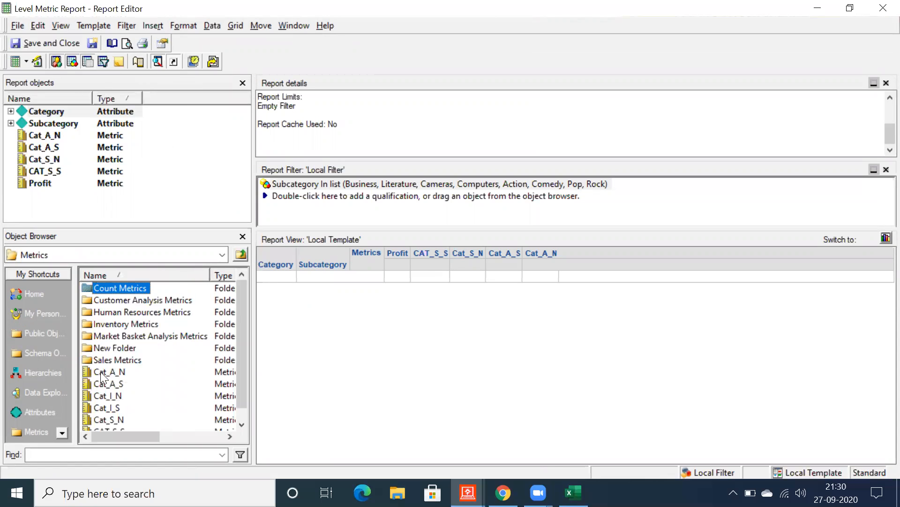
pyautogui.doubleClick(99, 406)
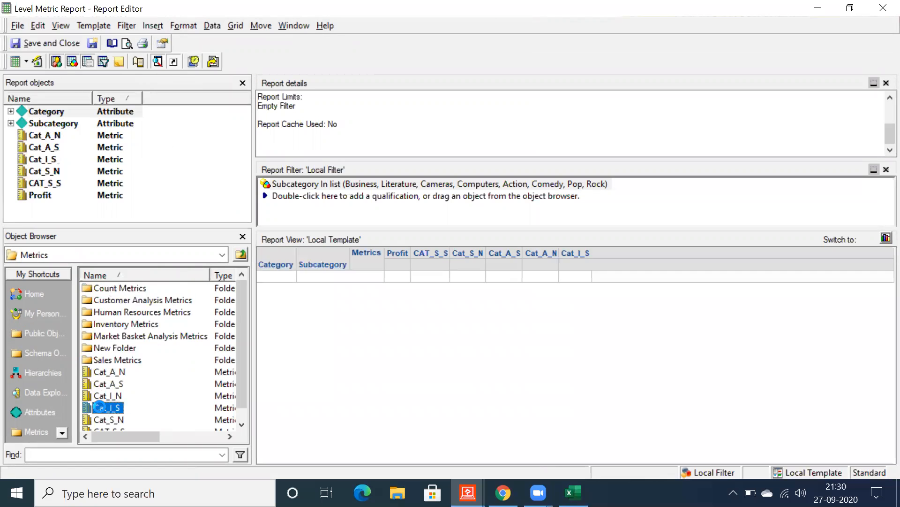
pyautogui.doubleClick(101, 396)
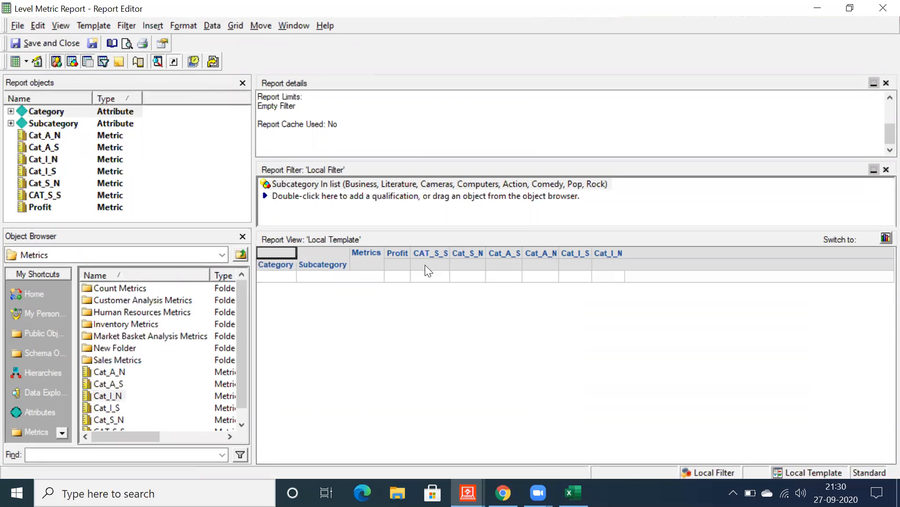
pyautogui.click(15, 61)
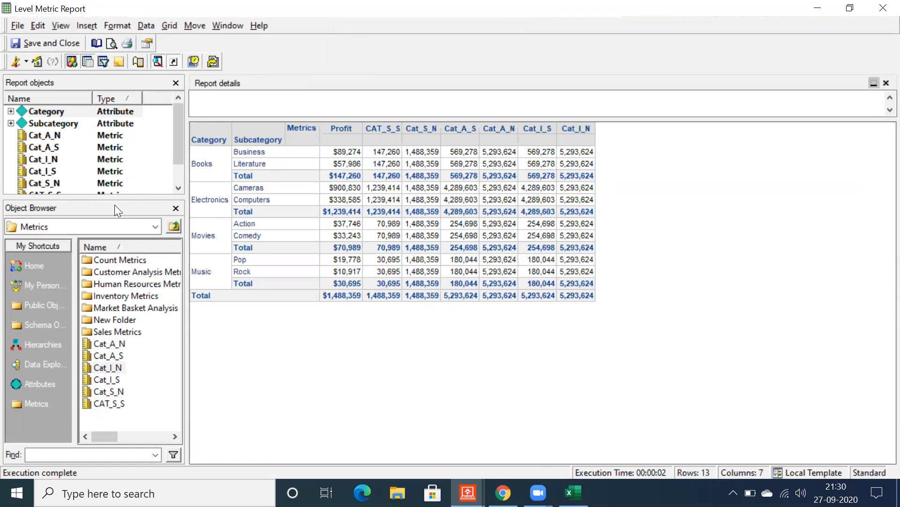
# Step: Enlarge the report objects list and compare the Cat_A_S column with the Cat_I_S column across all categories
pyautogui.moveTo(113, 198); pyautogui.dragTo(104, 310)
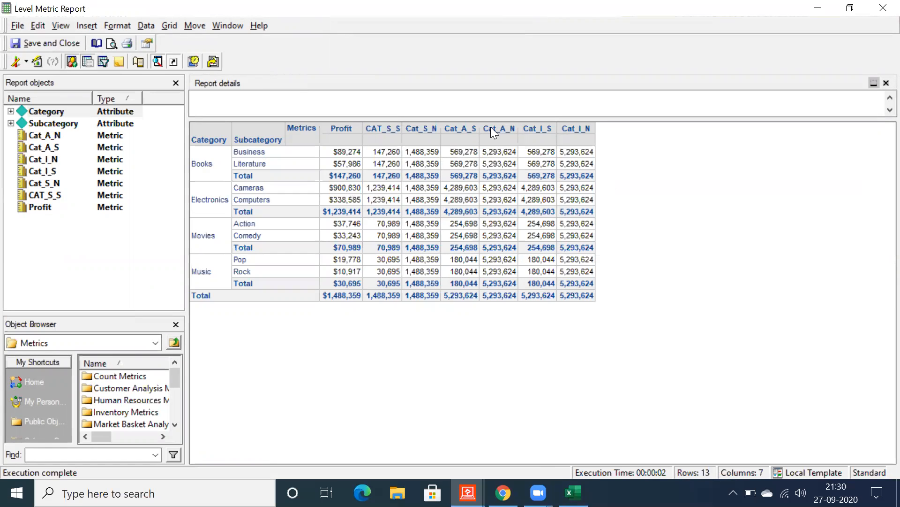
pyautogui.click(463, 127)
pyautogui.click(541, 127)
pyautogui.click(532, 153)
pyautogui.click(462, 151)
pyautogui.click(542, 153)
pyautogui.click(477, 177)
pyautogui.click(537, 177)
pyautogui.click(460, 187)
pyautogui.click(533, 189)
pyautogui.click(470, 201)
pyautogui.click(528, 198)
pyautogui.moveTo(461, 155); pyautogui.dragTo(469, 284)
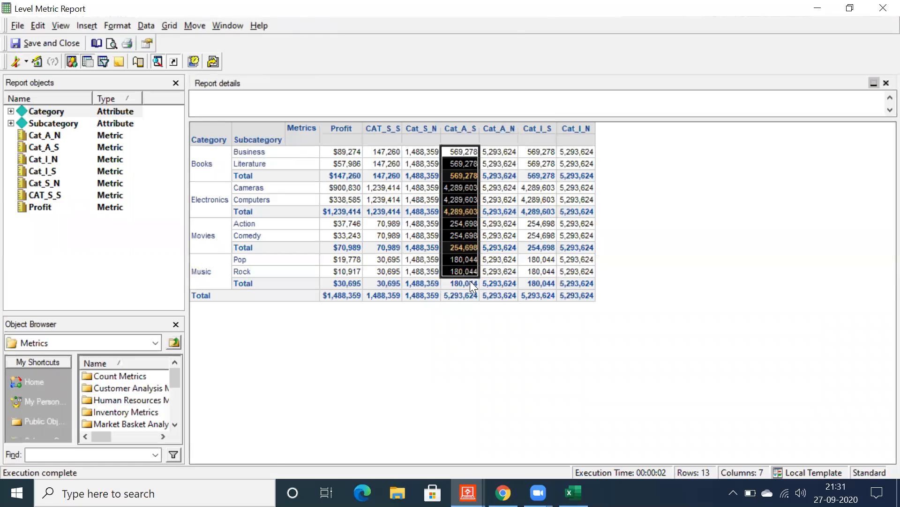
pyautogui.moveTo(534, 154); pyautogui.dragTo(546, 243)
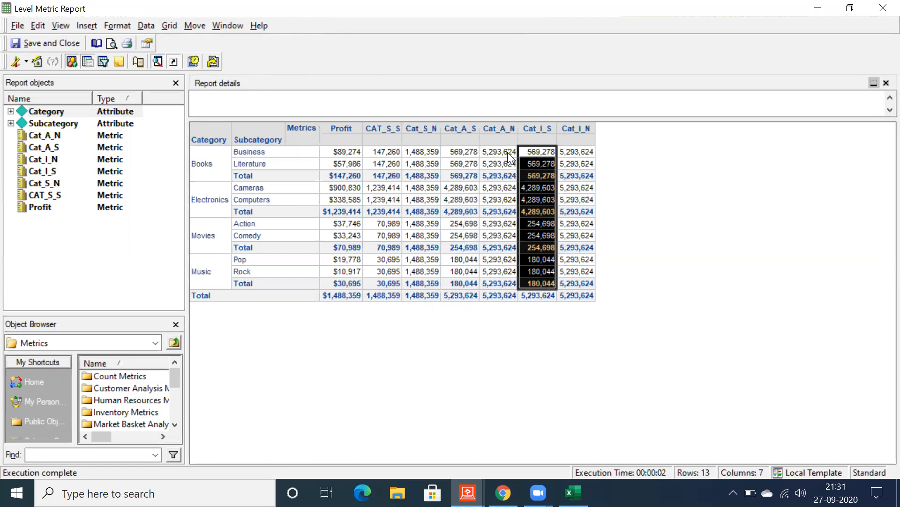
# Step: Compare the Cat_A_N column with the Cat_I_N column and recheck the Business row for Cat_A_S and Cat_I_S
pyautogui.moveTo(592, 153); pyautogui.dragTo(597, 296)
pyautogui.moveTo(501, 152); pyautogui.dragTo(507, 297)
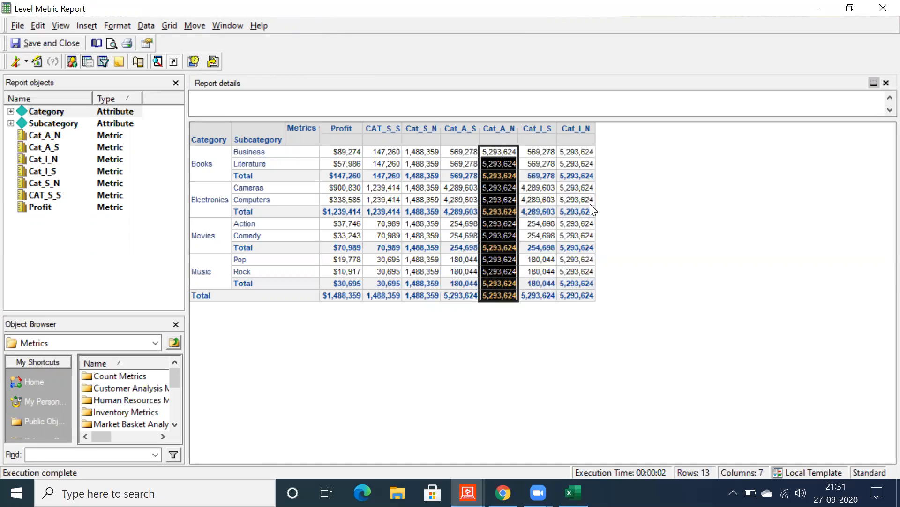
pyautogui.click(573, 177)
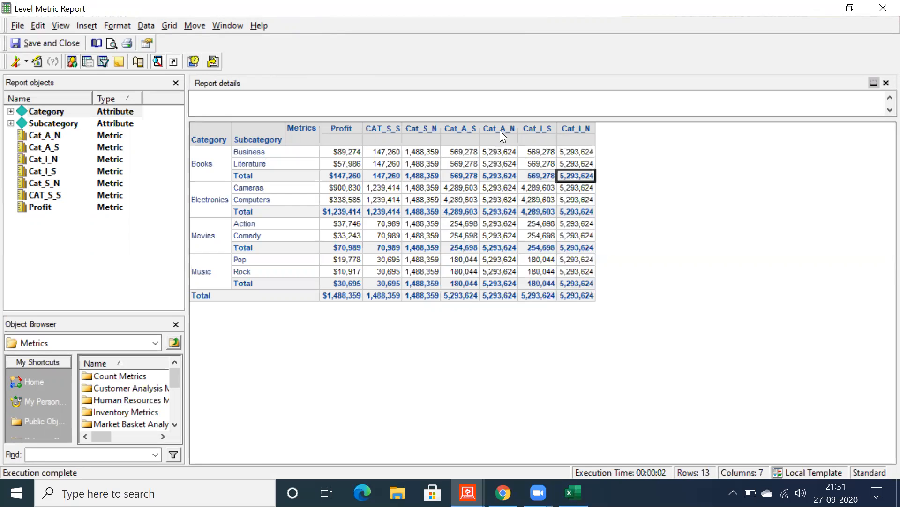
pyautogui.click(459, 131)
pyautogui.click(461, 143)
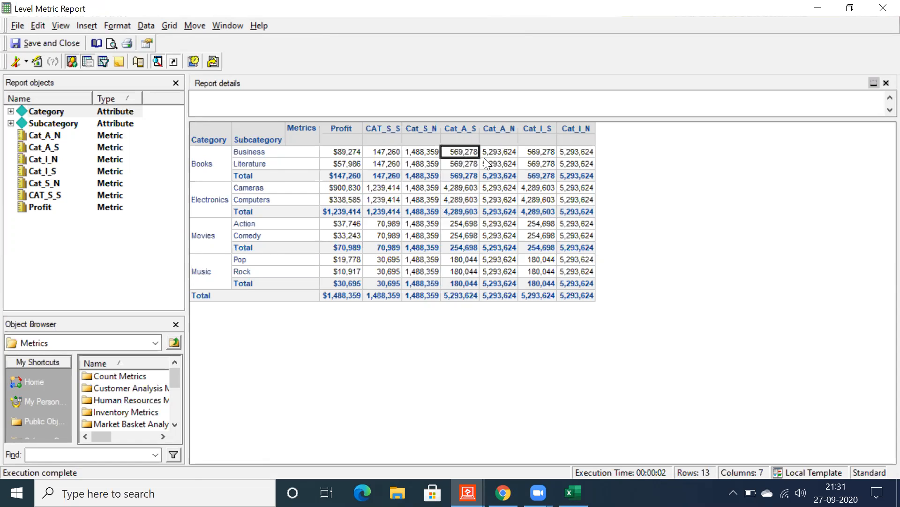
pyautogui.click(533, 156)
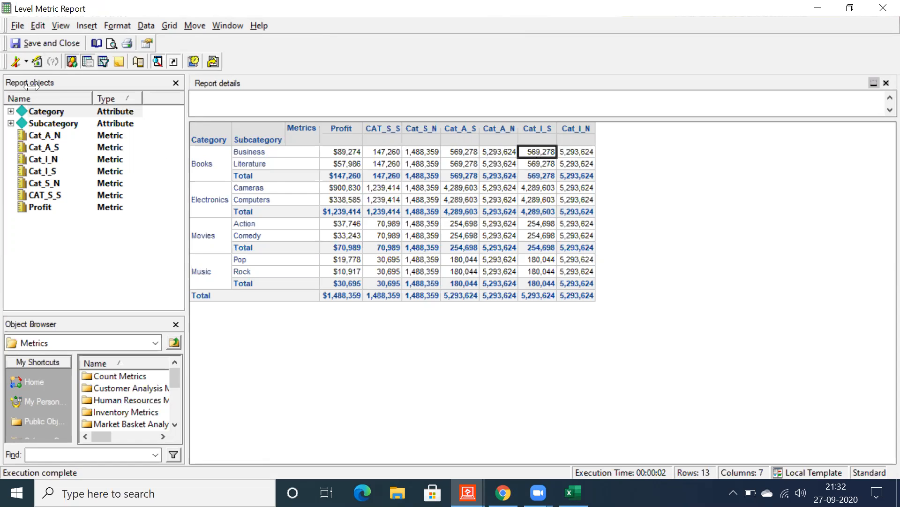
# Step: Examine the Business row for Profit, CAT_S_S and Cat_S_N, and compare Cat_S_N with its grand total
pyautogui.click(336, 155)
pyautogui.click(387, 153)
pyautogui.click(424, 154)
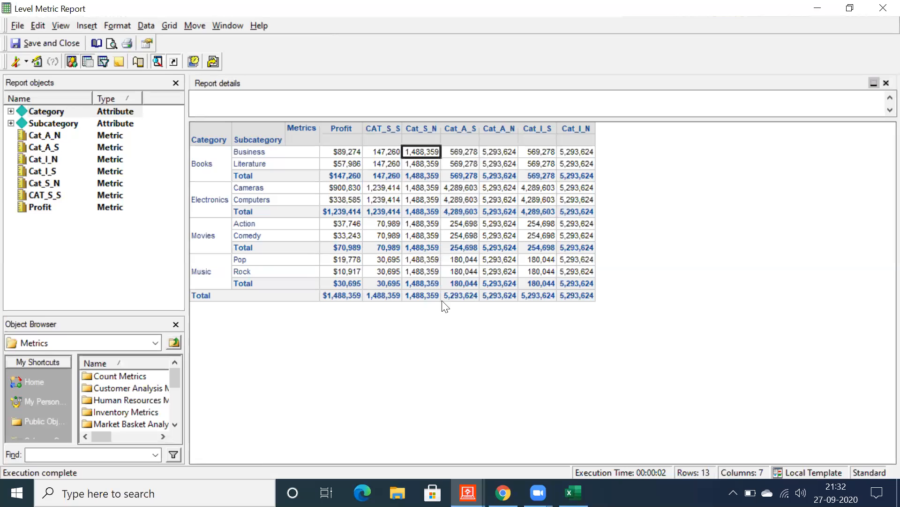
pyautogui.click(420, 296)
pyautogui.click(422, 153)
pyautogui.click(423, 294)
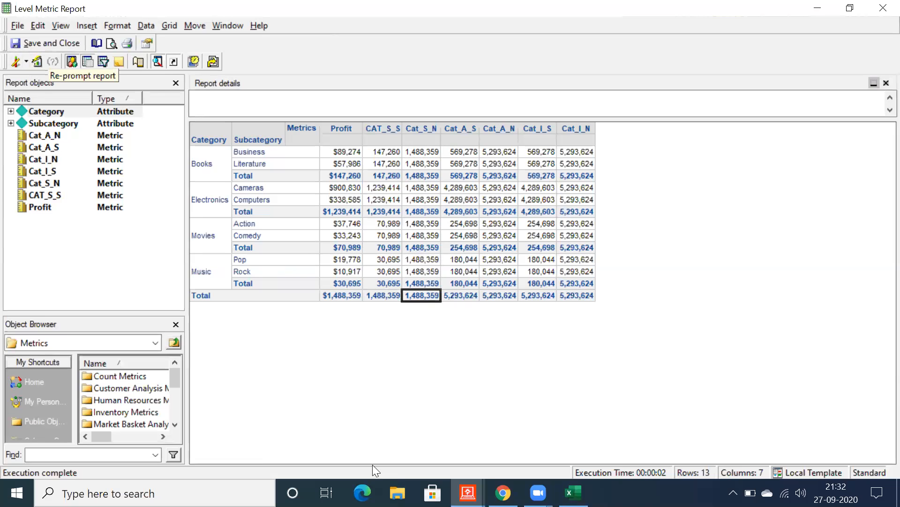
# Step: Switch to the MicroStrategy Developer window and start a new metric in the Metrics folder in a maximized editor
pyautogui.click(468, 493)
pyautogui.click(389, 436)
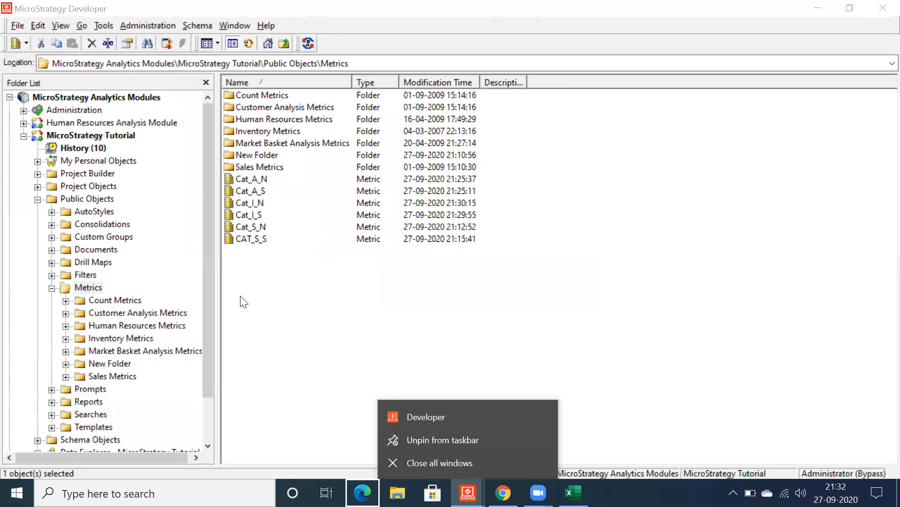
pyautogui.click(244, 302)
pyautogui.rightClick(261, 295)
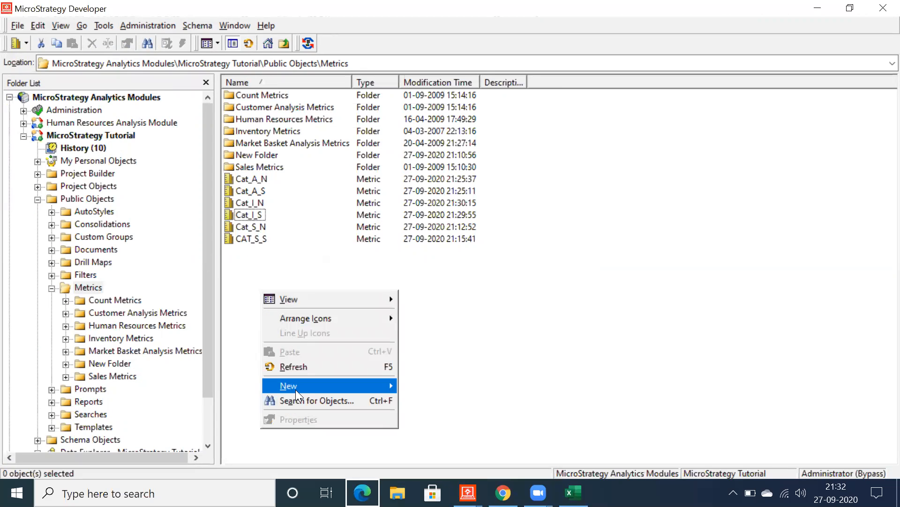
pyautogui.moveTo(323, 388)
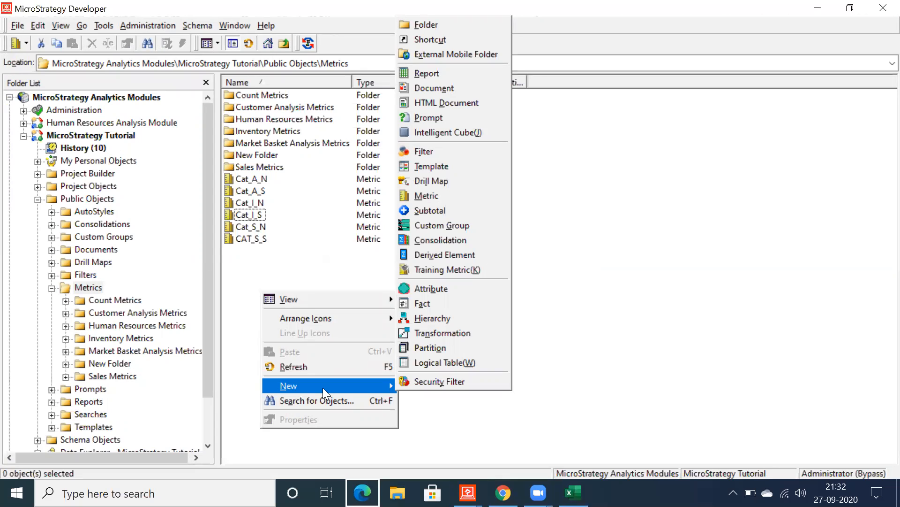
pyautogui.press('m')
pyautogui.press('Return')
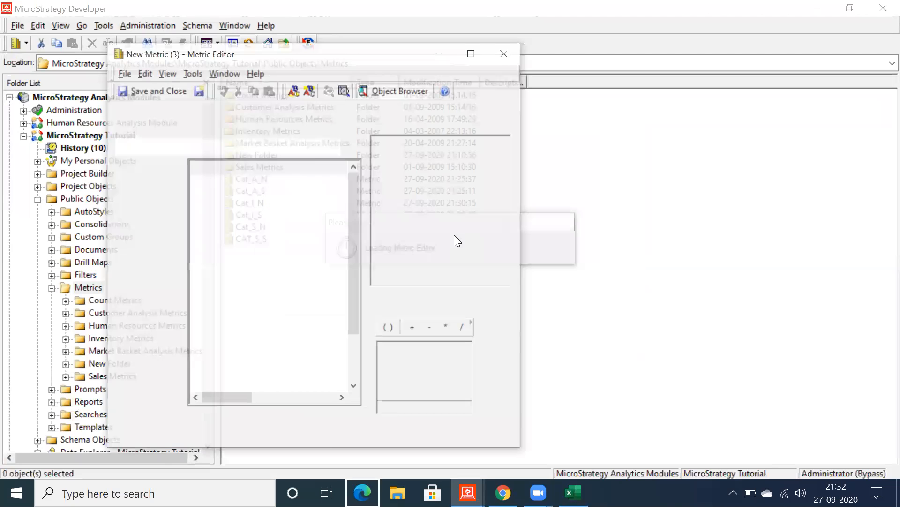
pyautogui.doubleClick(339, 56)
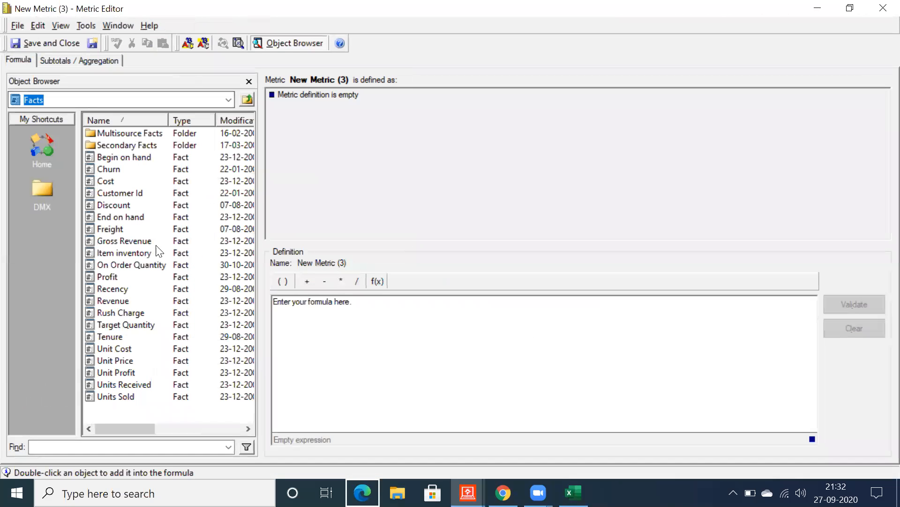
# Step: Define the new metric as the sum of the Profit fact and replace its report level with the Category attribute
pyautogui.click(107, 276)
pyautogui.moveTo(107, 277); pyautogui.dragTo(309, 303)
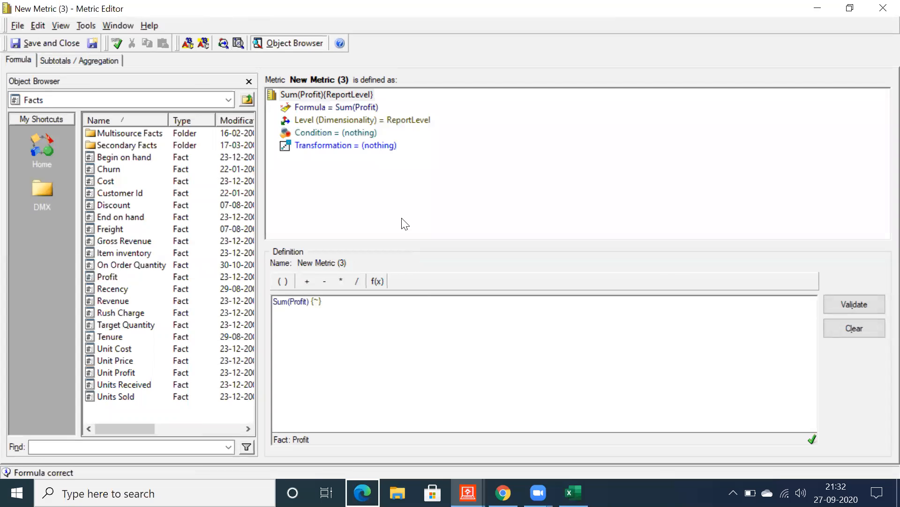
pyautogui.click(336, 132)
pyautogui.click(362, 120)
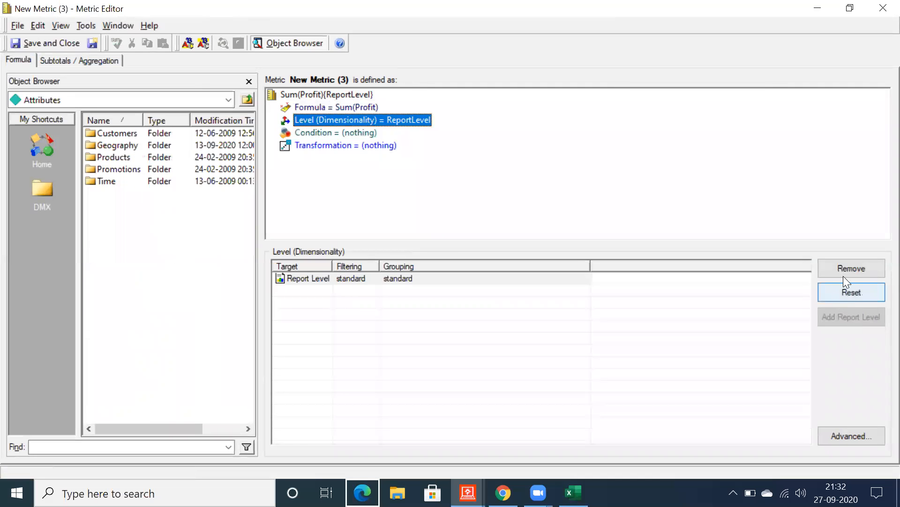
pyautogui.click(851, 268)
pyautogui.doubleClick(108, 159)
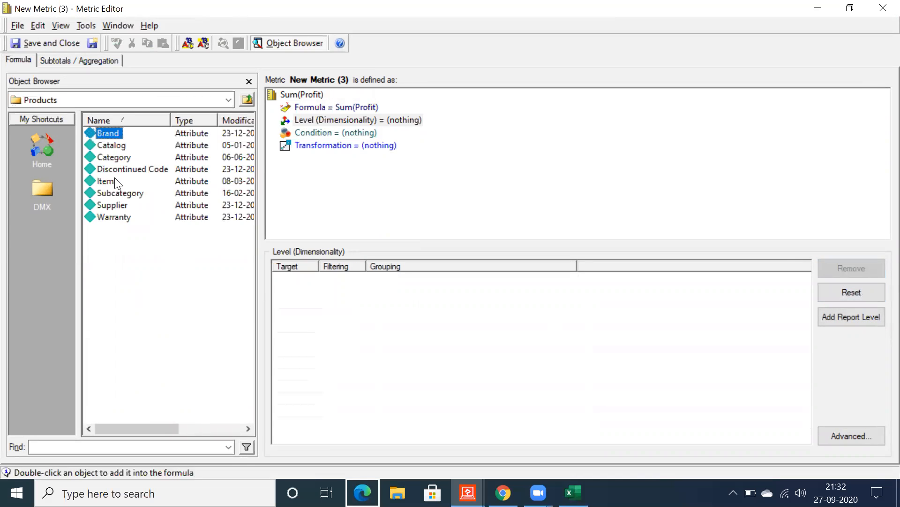
pyautogui.doubleClick(100, 156)
# Step: Set both the filtering and the grouping of the metric's Category level to None
pyautogui.click(337, 280)
pyautogui.click(338, 279)
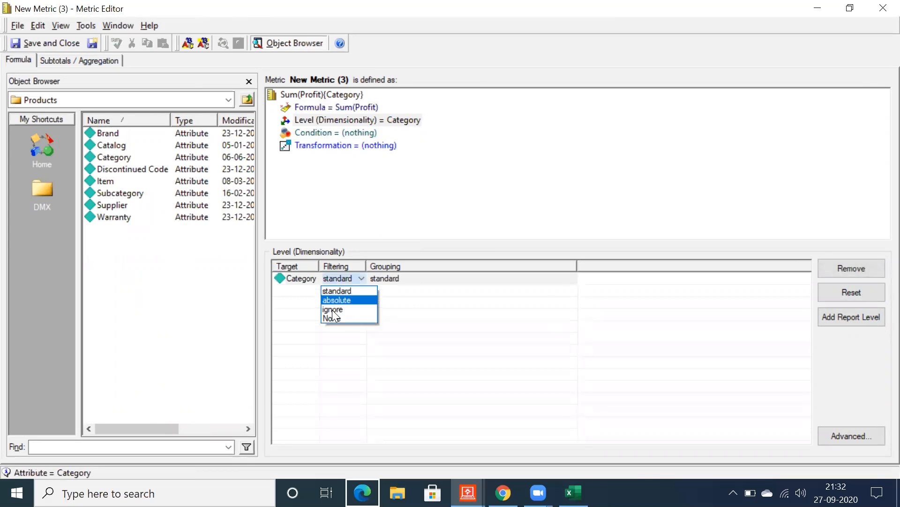
pyautogui.click(331, 317)
pyautogui.click(375, 274)
pyautogui.click(375, 274)
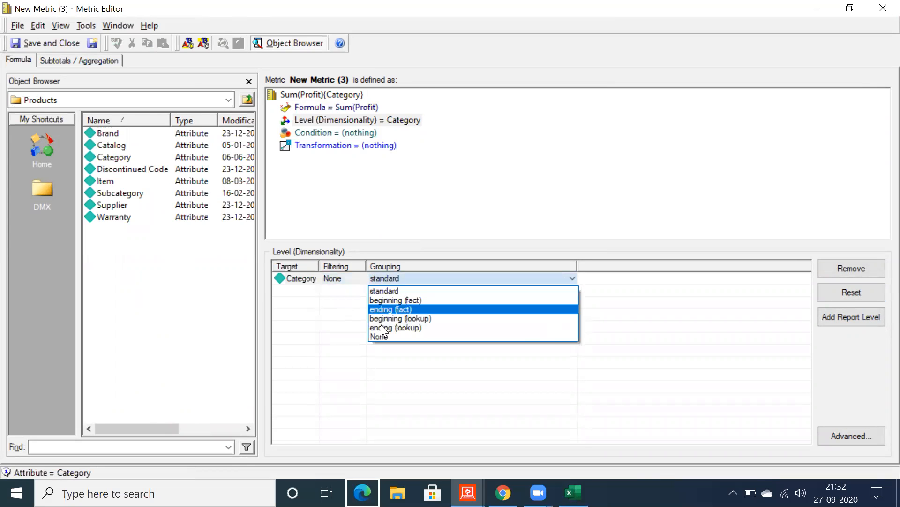
pyautogui.click(380, 337)
# Step: Save the new metric in the Metrics folder as Cat_N_N and close its editor
pyautogui.click(49, 43)
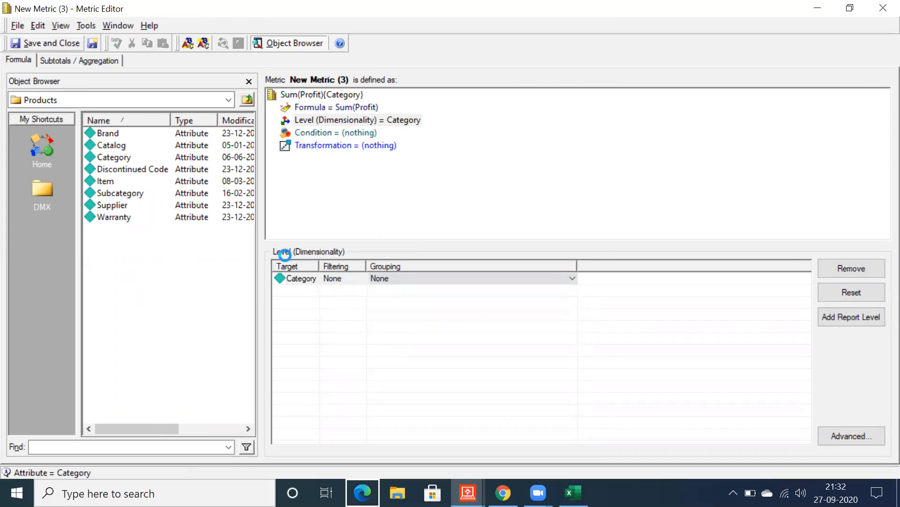
pyautogui.write('Cat_N')
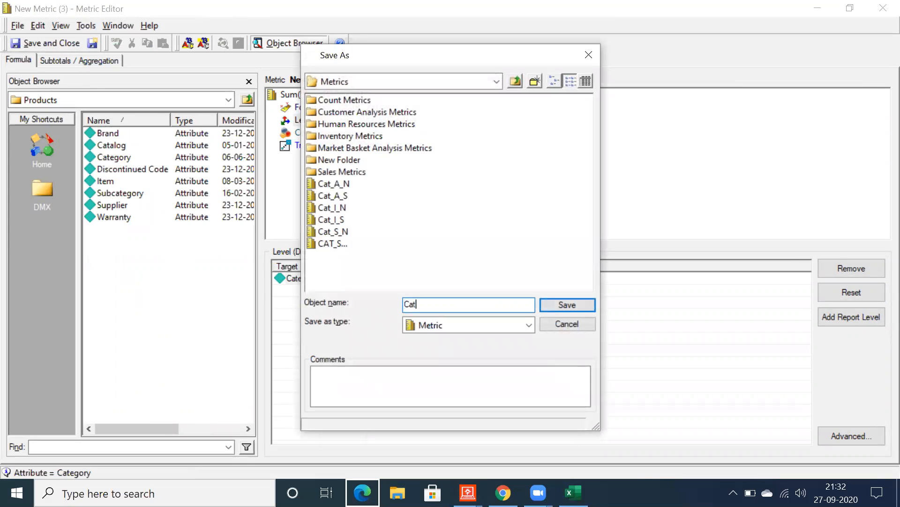
pyautogui.write('_N')
pyautogui.click(552, 304)
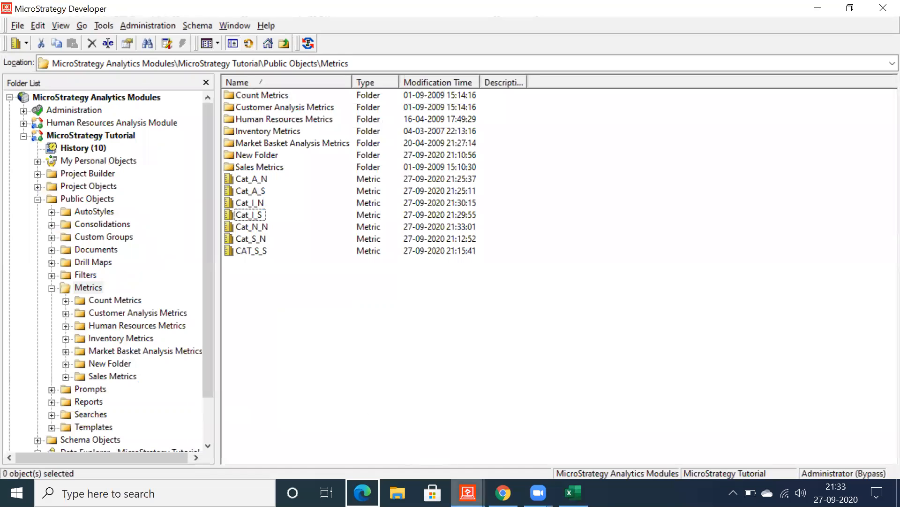
# Step: Switch to the Level Metric Report and add the Cat_N_N metric from the Public Objects Metrics folder, re-executing the report
pyautogui.moveTo(468, 492)
pyautogui.click(536, 425)
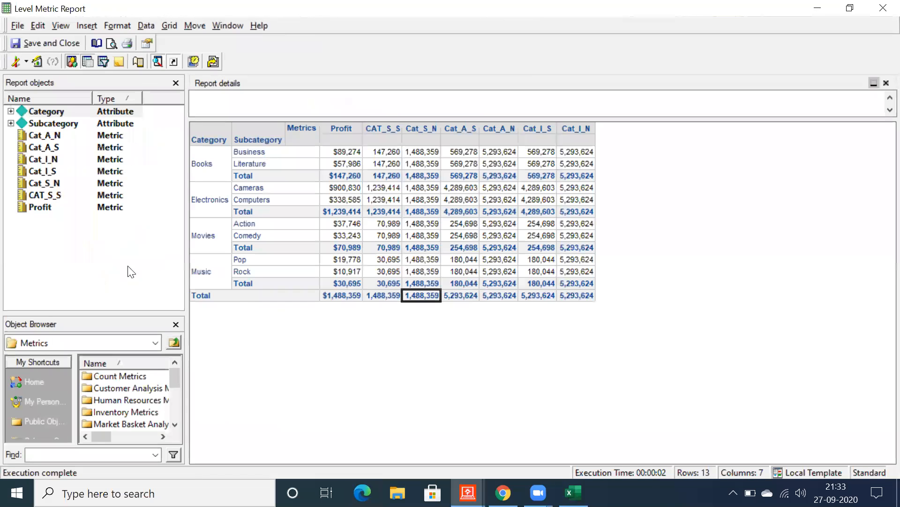
pyautogui.click(26, 421)
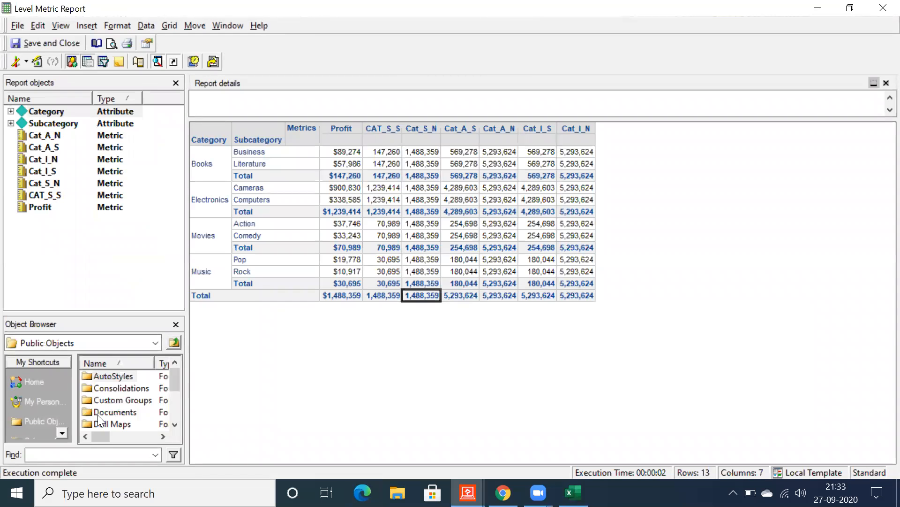
pyautogui.scroll(-2, 100, 411)
pyautogui.doubleClick(101, 376)
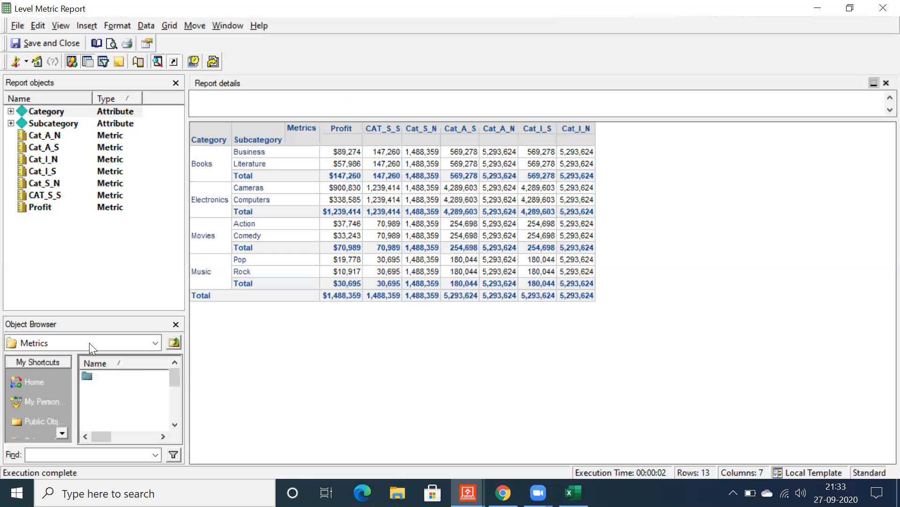
pyautogui.moveTo(74, 314); pyautogui.dragTo(85, 265)
pyautogui.scroll(-2, 102, 410)
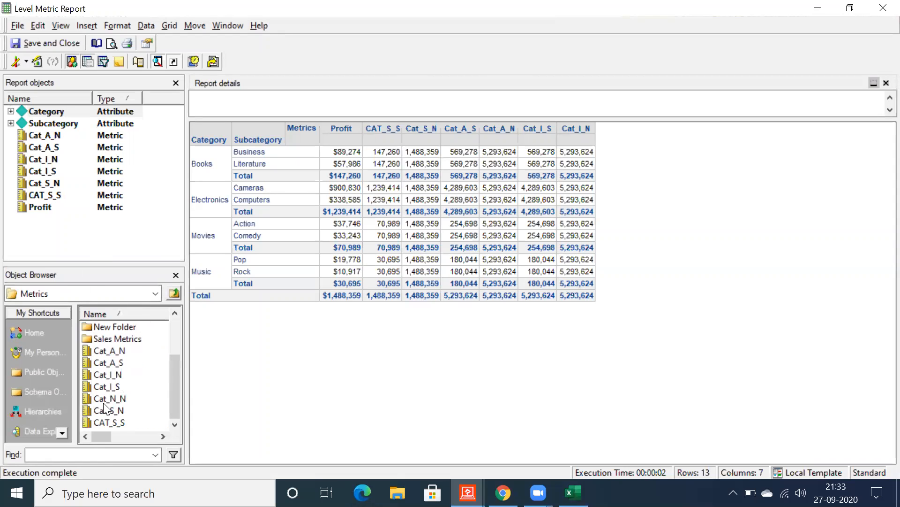
pyautogui.doubleClick(103, 399)
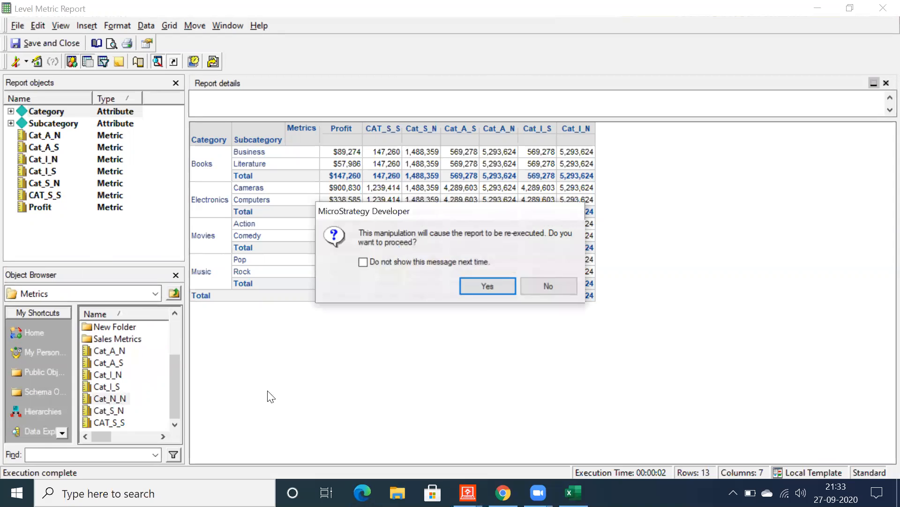
pyautogui.click(490, 282)
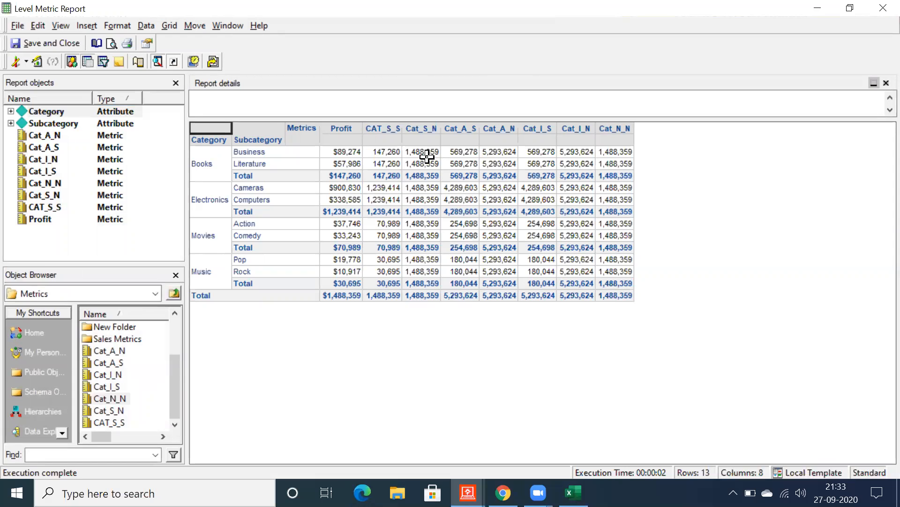
# Step: Compare the Cat_S_N column with the Cat_N_N column, down to the Rock row
pyautogui.click(421, 129)
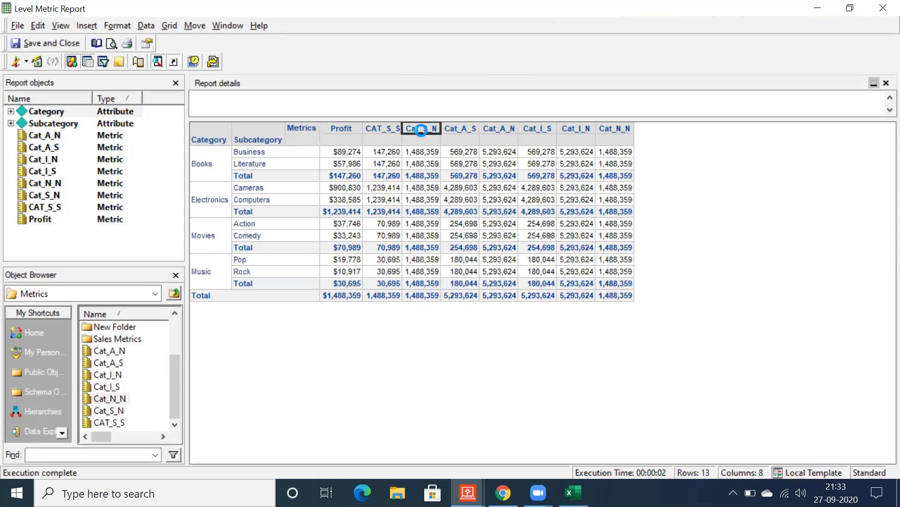
pyautogui.click(624, 127)
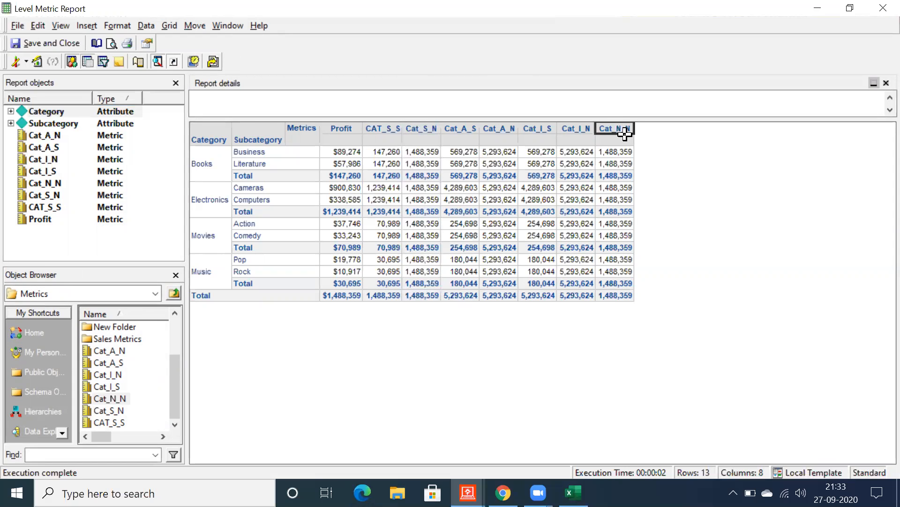
pyautogui.click(618, 273)
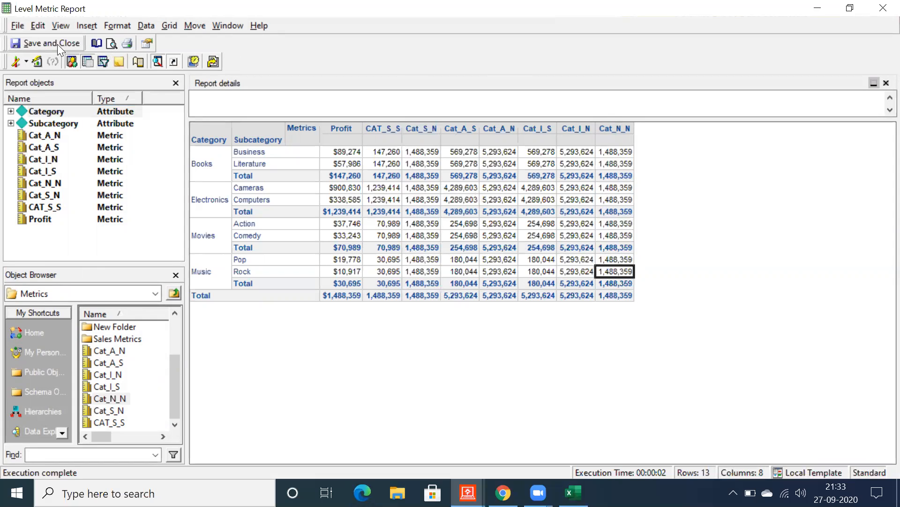
# Step: Save the Level Metric Report with the comments left blank
pyautogui.click(18, 26)
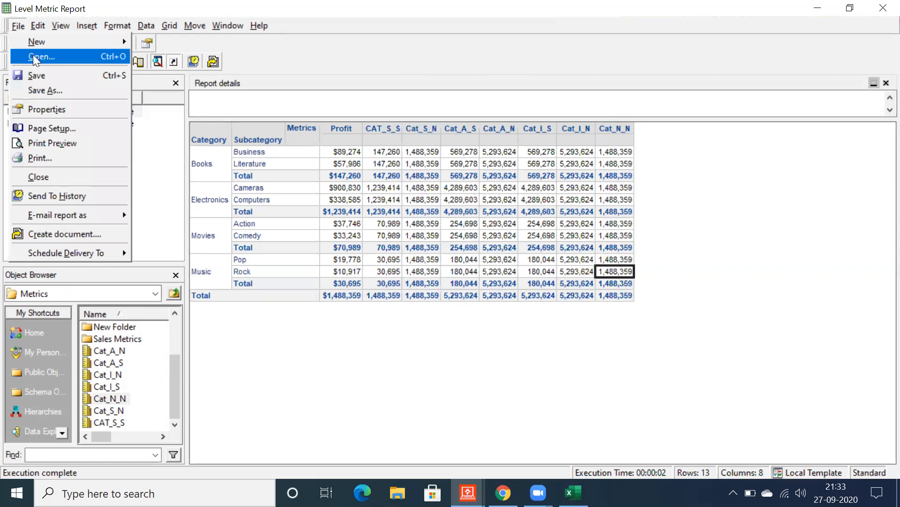
pyautogui.click(34, 73)
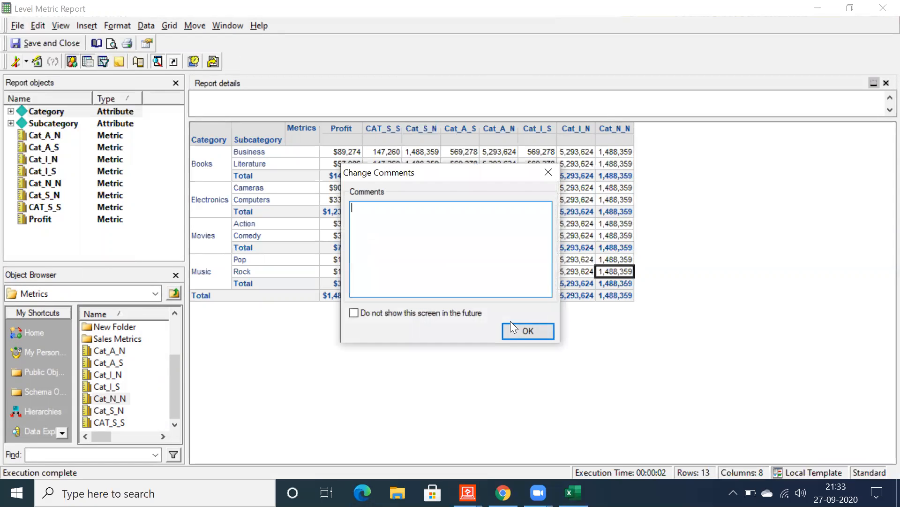
pyautogui.click(524, 330)
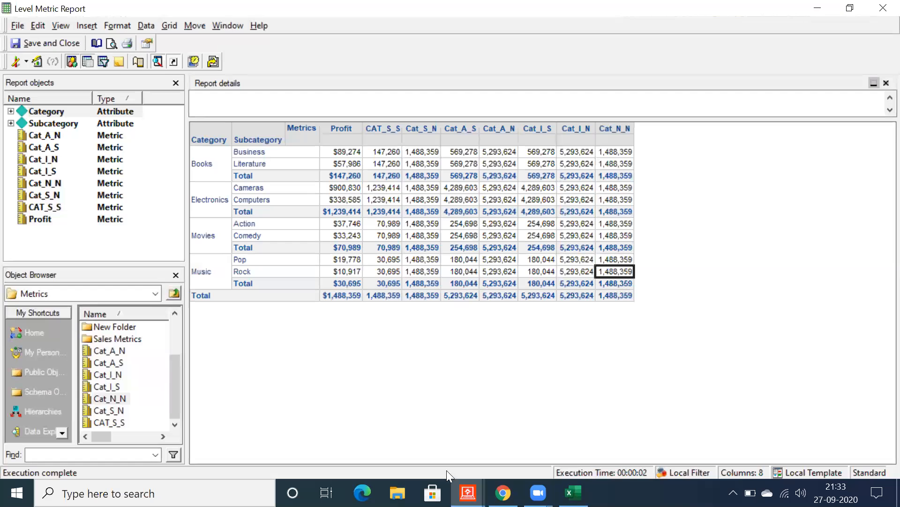
# Step: Save a copy of the Level Metric Report in the Reports folder as "Abs vs ig report"
pyautogui.moveTo(444, 459)
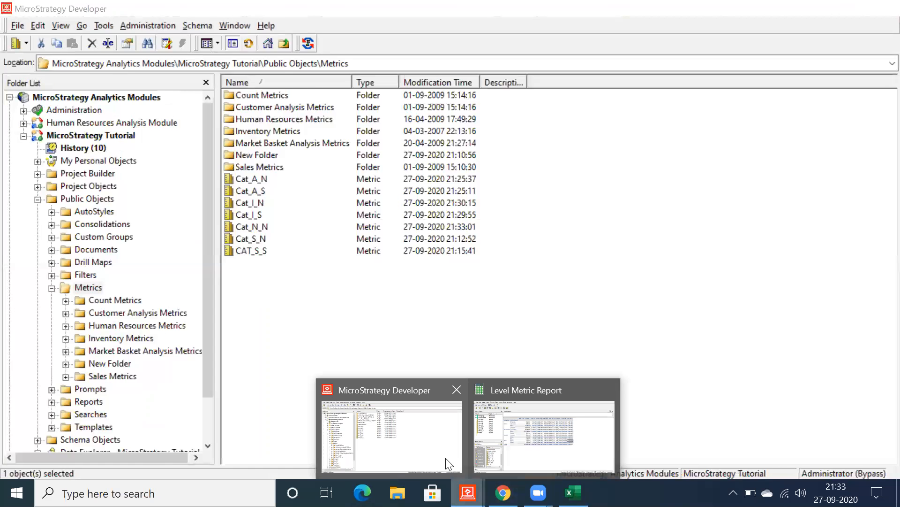
pyautogui.click(527, 441)
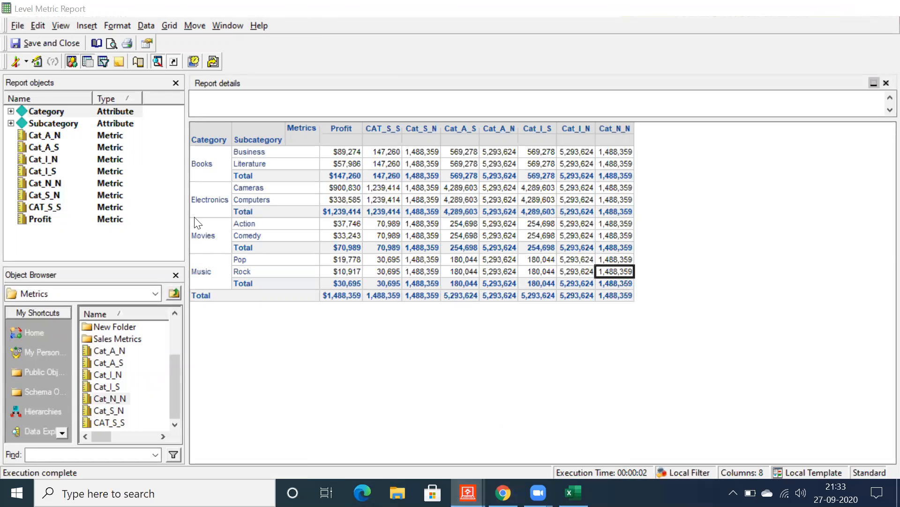
pyautogui.click(18, 25)
pyautogui.click(37, 92)
pyautogui.moveTo(477, 306); pyautogui.dragTo(352, 309)
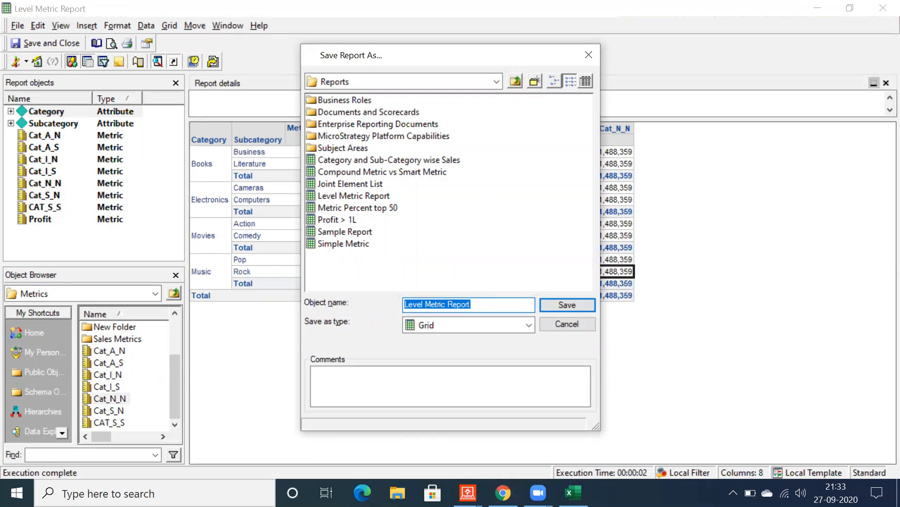
pyautogui.write('Abs vs')
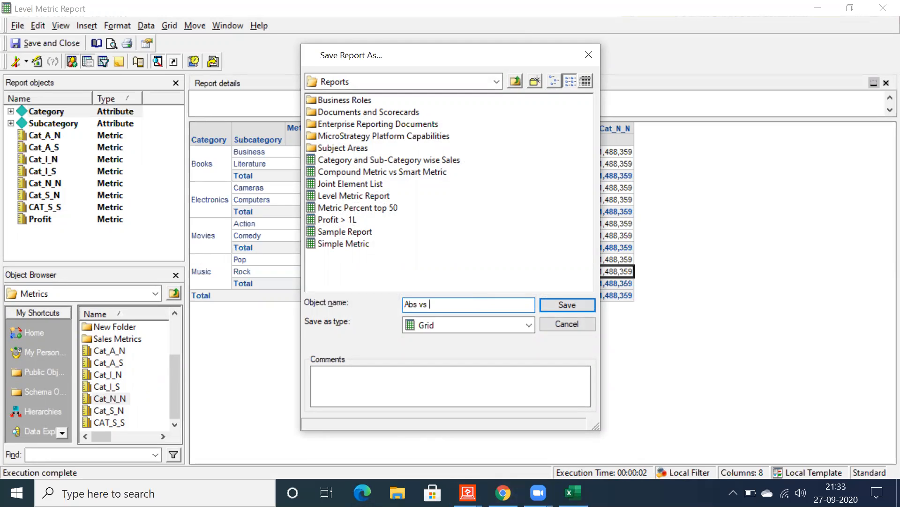
pyautogui.write(' ig report')
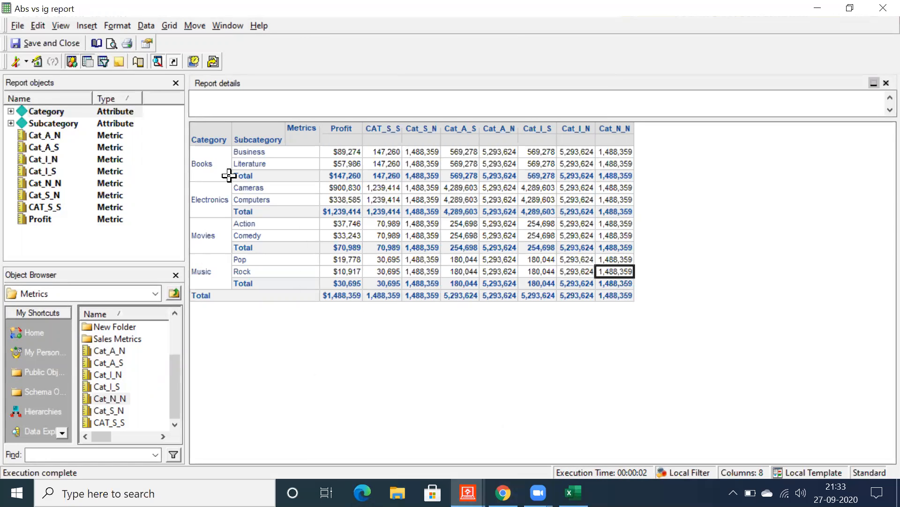
# Step: Remove all the category-level metrics from Cat_A_N through CAT_S_S from the report, keeping only Profit, and re-execute it
pyautogui.click(40, 136)
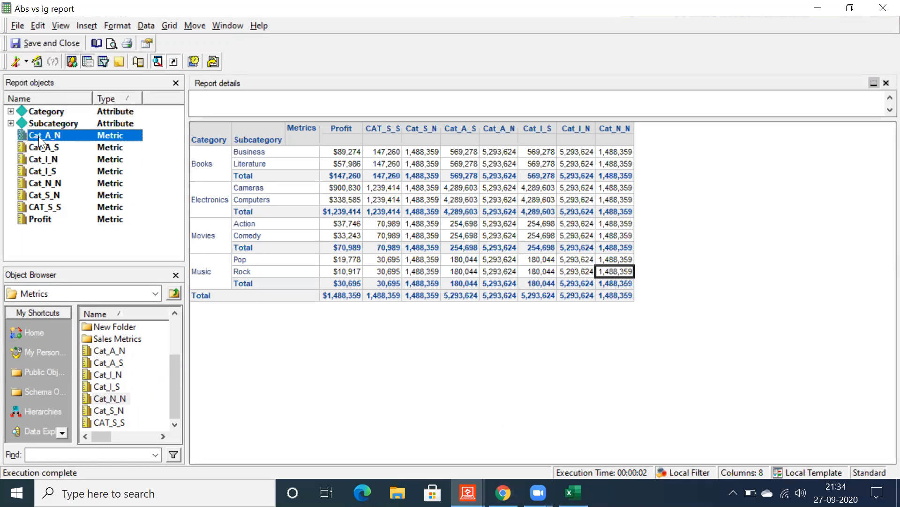
pyautogui.keyDown('shift'); pyautogui.click(43, 206); pyautogui.keyUp('shift')
pyautogui.moveTo(48, 181); pyautogui.dragTo(66, 188)
pyautogui.rightClick(65, 189)
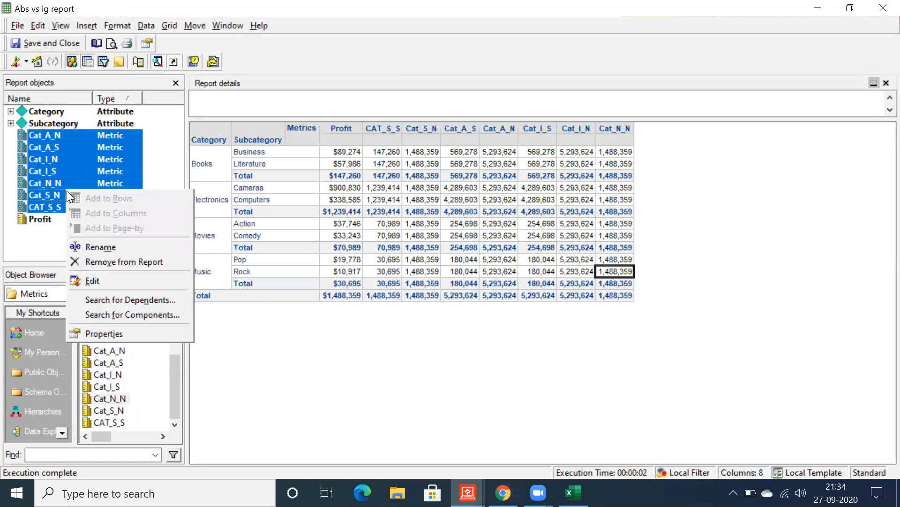
pyautogui.click(99, 265)
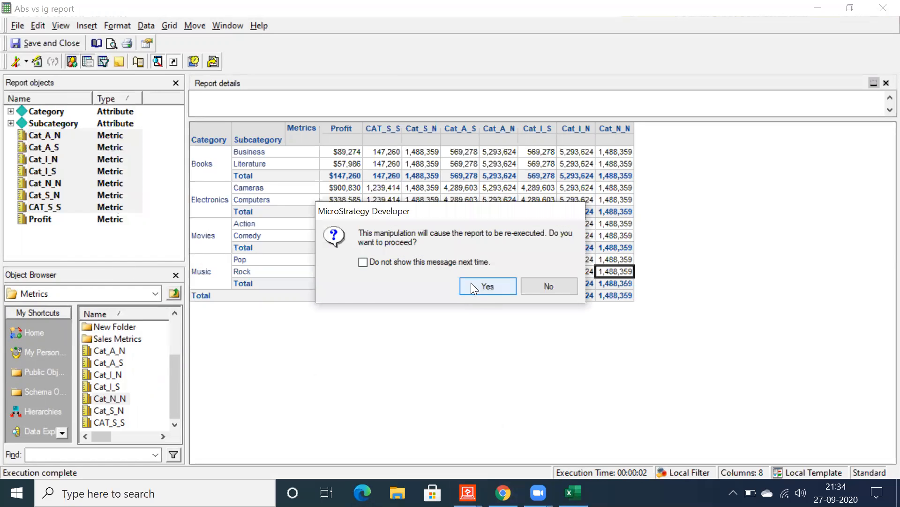
pyautogui.click(472, 286)
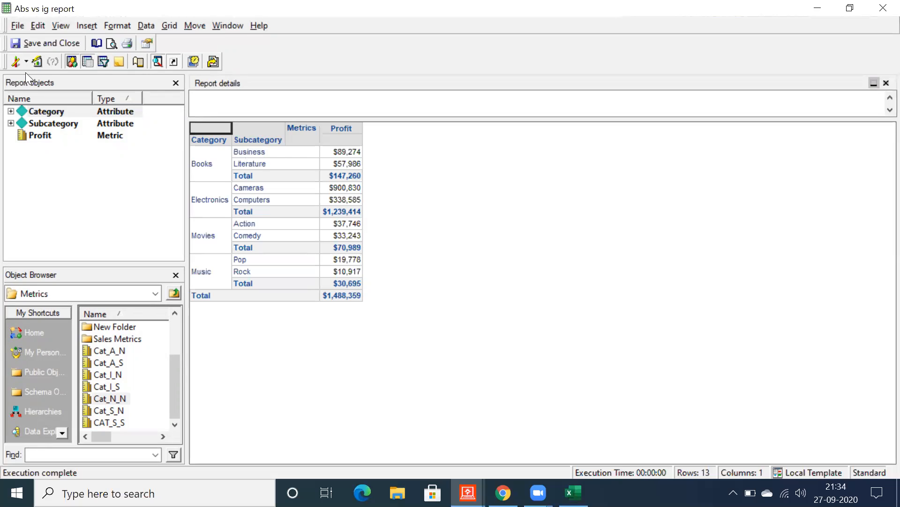
# Step: Add the Cat_A_S metric to the report and re-execute it
pyautogui.click(46, 124)
pyautogui.click(45, 134)
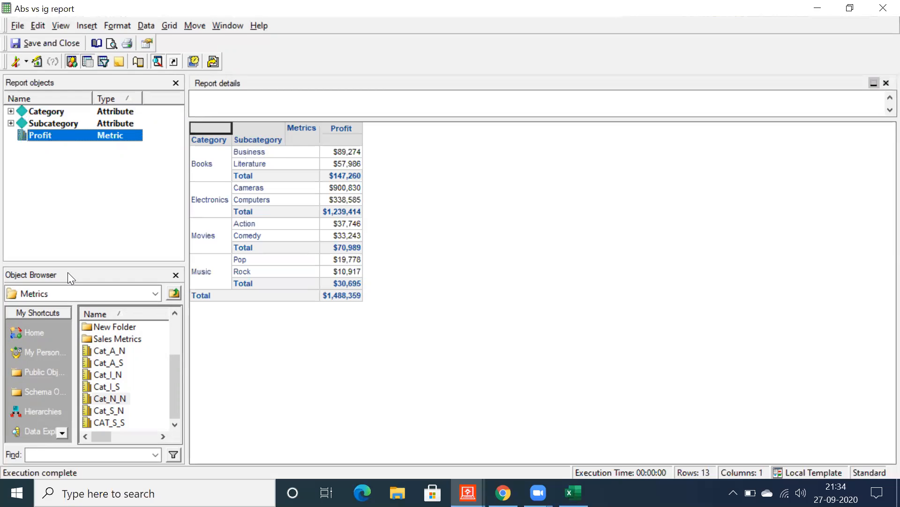
pyautogui.click(97, 370)
pyautogui.doubleClick(96, 364)
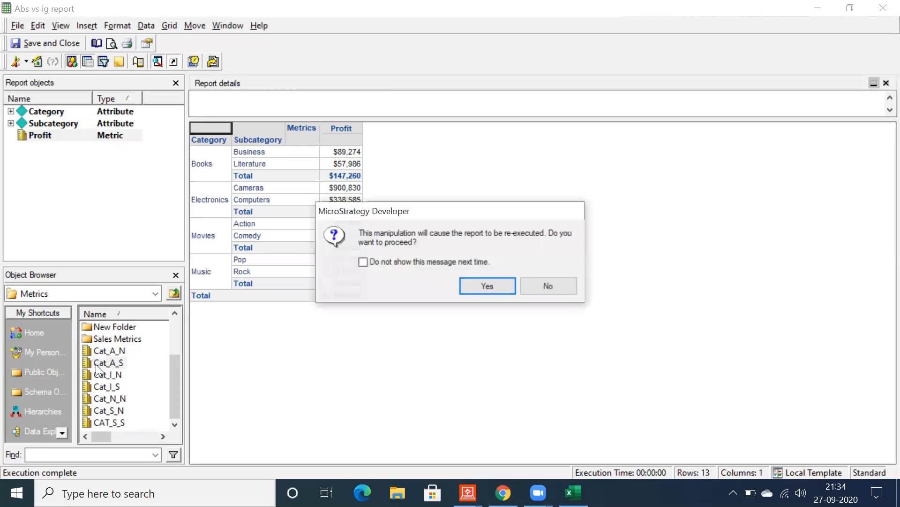
pyautogui.click(483, 285)
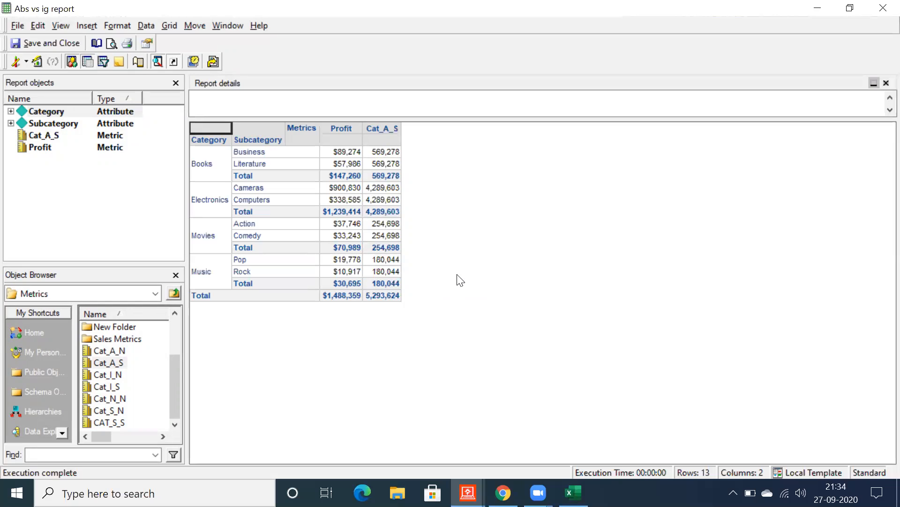
# Step: Identify Cat_A_S and Cat_I_S in the Metrics folder, and examine the Cat_A_S values against Profit from the Business row to the Music total
pyautogui.click(115, 362)
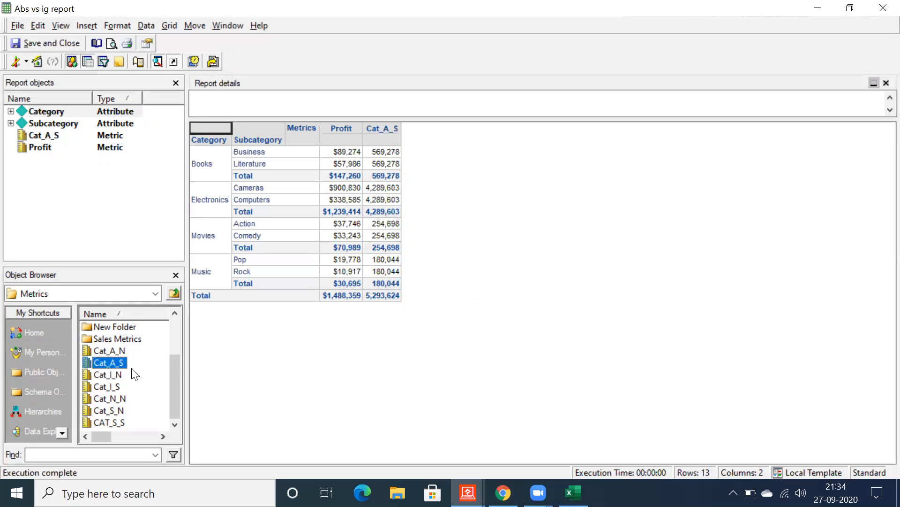
pyautogui.click(100, 387)
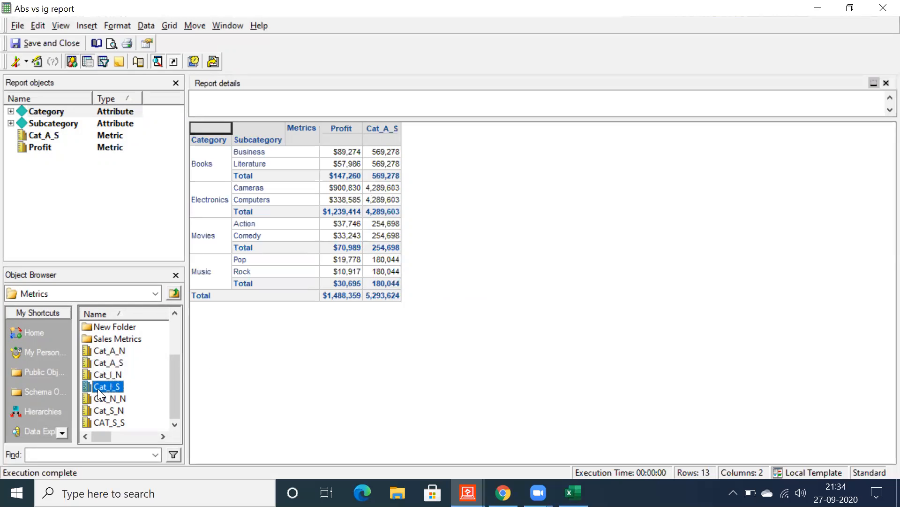
pyautogui.click(106, 363)
pyautogui.click(109, 363)
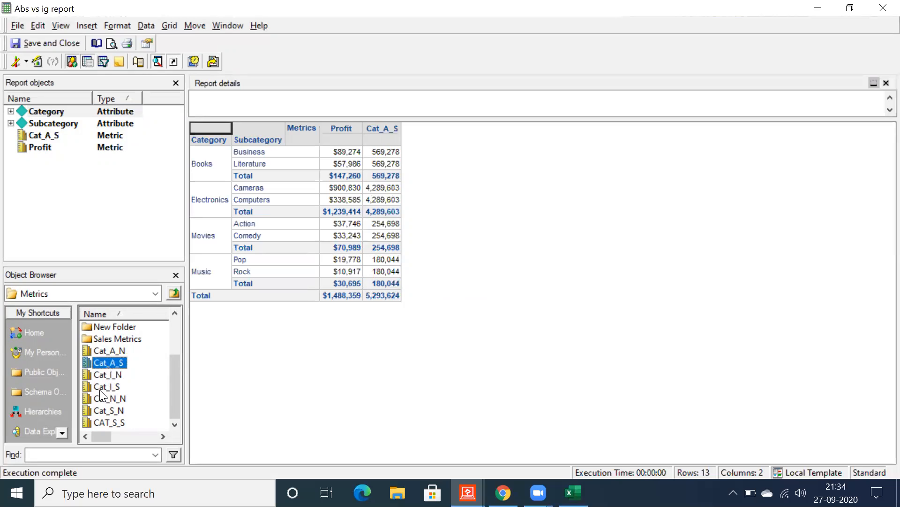
pyautogui.click(100, 387)
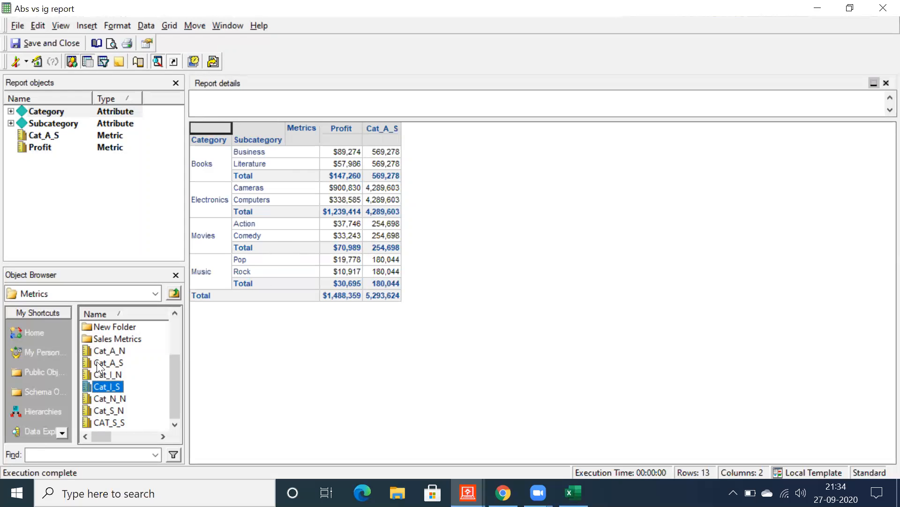
pyautogui.click(354, 152)
pyautogui.click(381, 152)
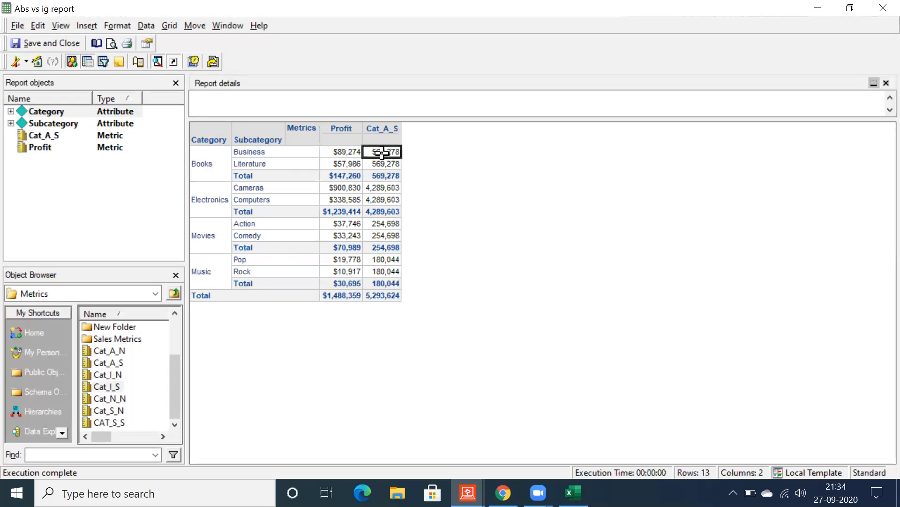
pyautogui.moveTo(381, 153); pyautogui.dragTo(375, 284)
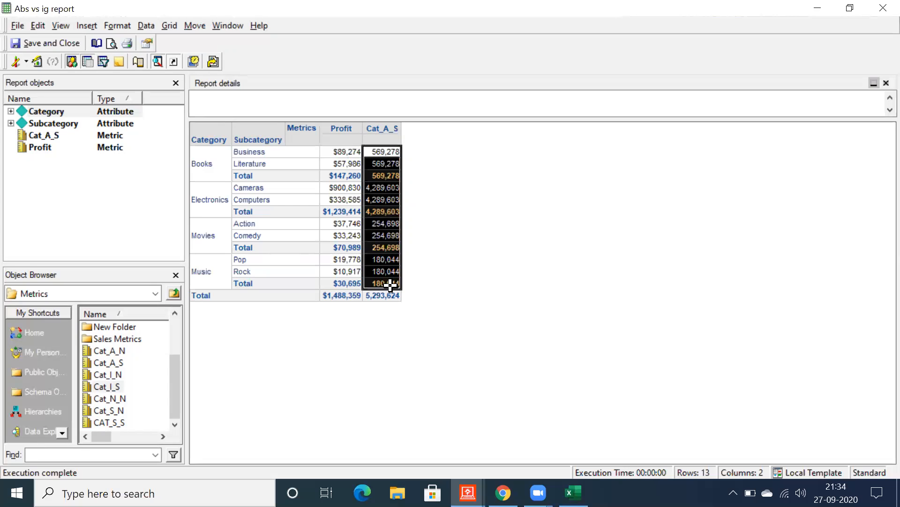
# Step: Widen the side panes and examine the Cat_A_S values against the filtered subcategories from Business to Rock
pyautogui.click(390, 177)
pyautogui.click(387, 152)
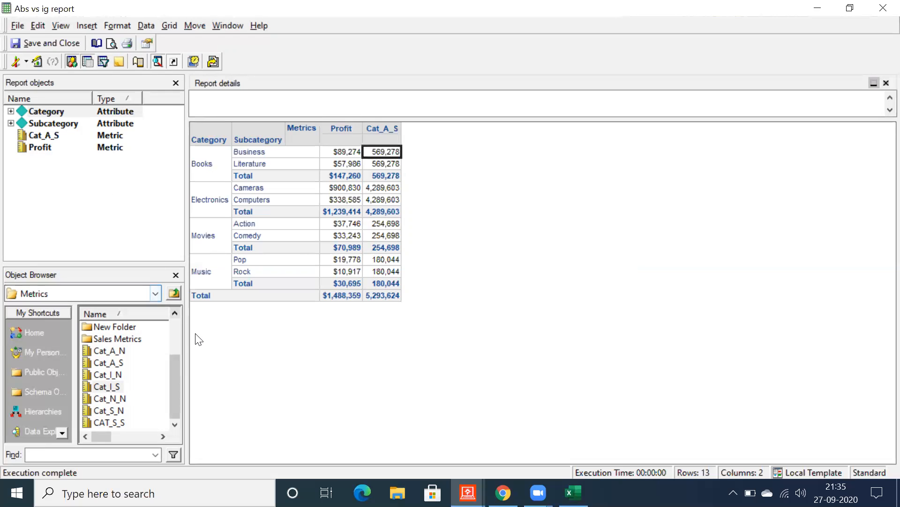
pyautogui.moveTo(186, 327); pyautogui.dragTo(252, 322)
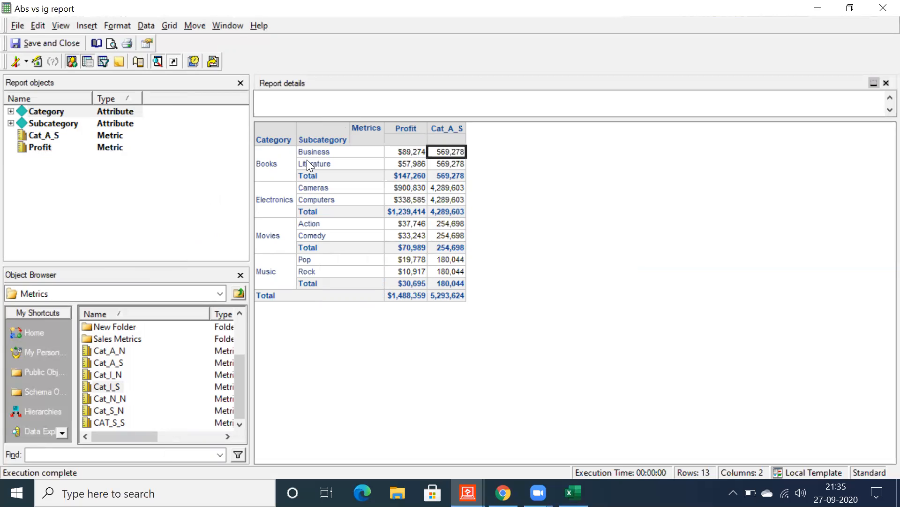
pyautogui.moveTo(315, 153); pyautogui.dragTo(339, 277)
pyautogui.click(327, 275)
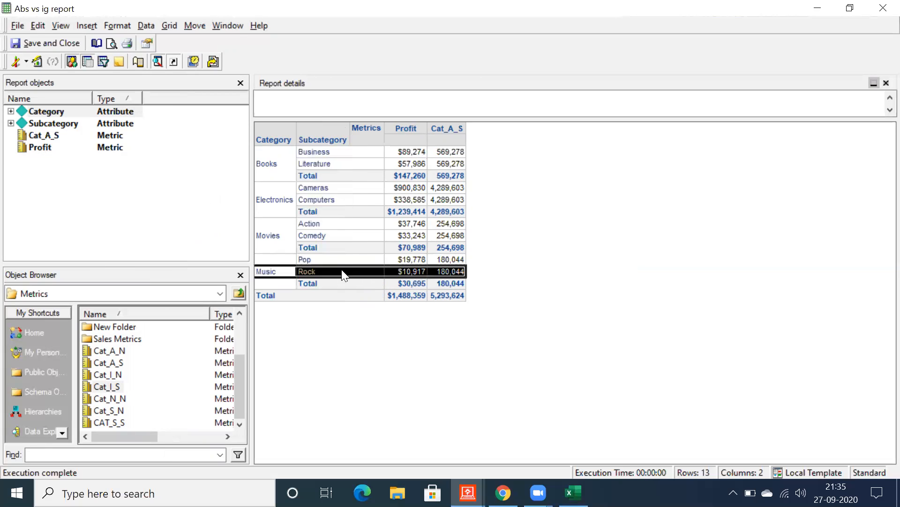
pyautogui.click(320, 153)
pyautogui.click(315, 164)
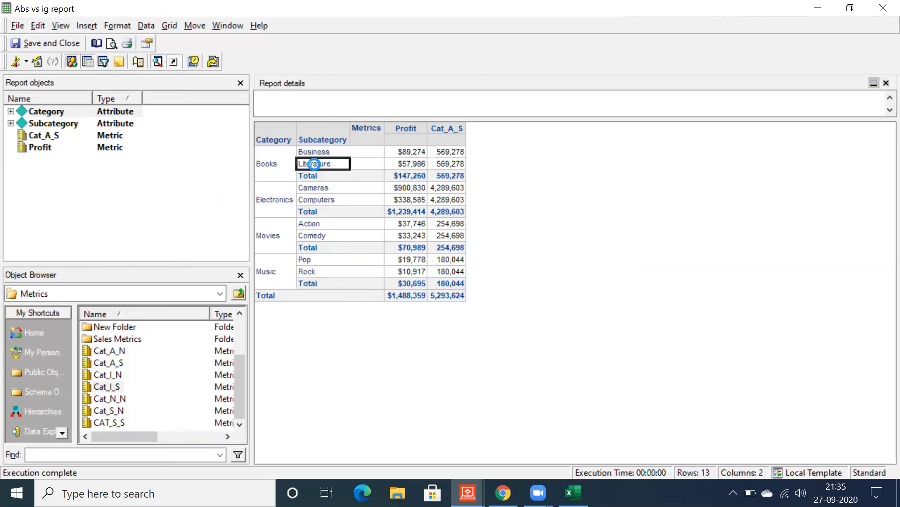
# Step: Remove the Profit metric from the report and re-execute it
pyautogui.rightClick(44, 148)
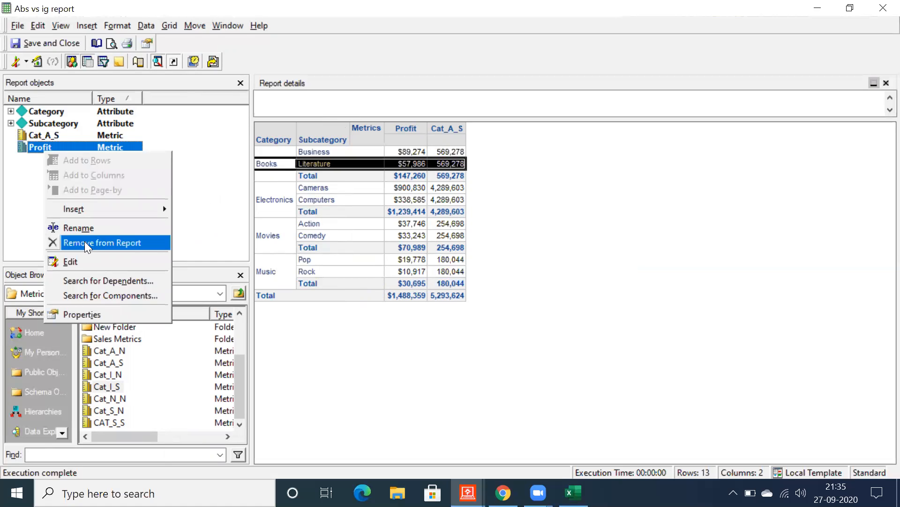
pyautogui.click(85, 242)
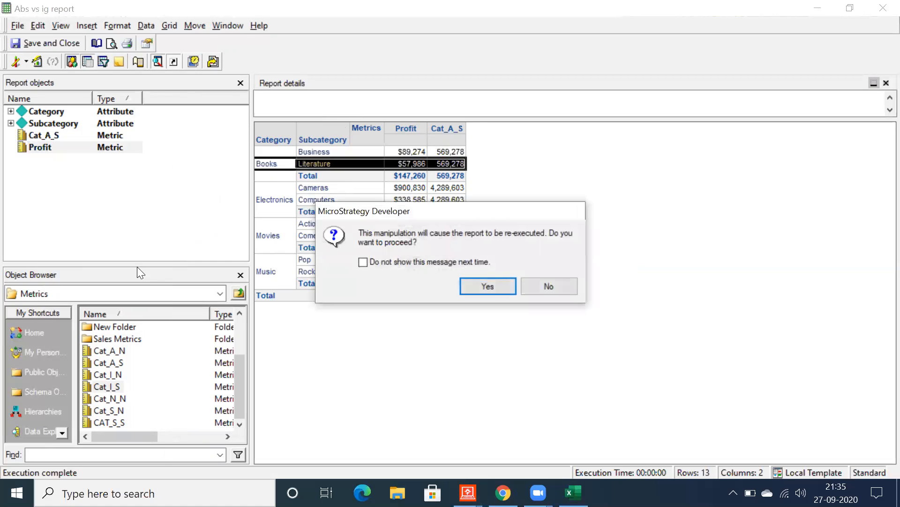
pyautogui.click(485, 288)
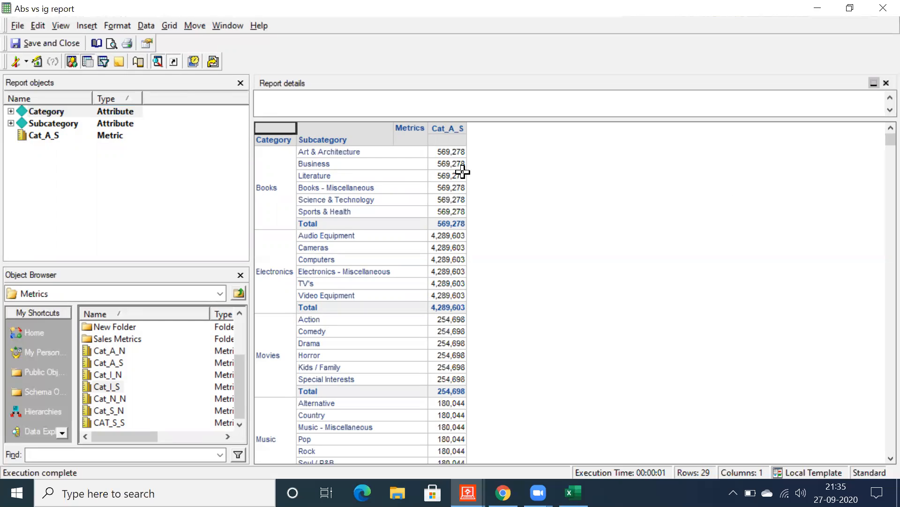
# Step: Examine the Cat_A_S values for all subcategories from Art & Architecture to the grand total
pyautogui.click(446, 151)
pyautogui.click(446, 211)
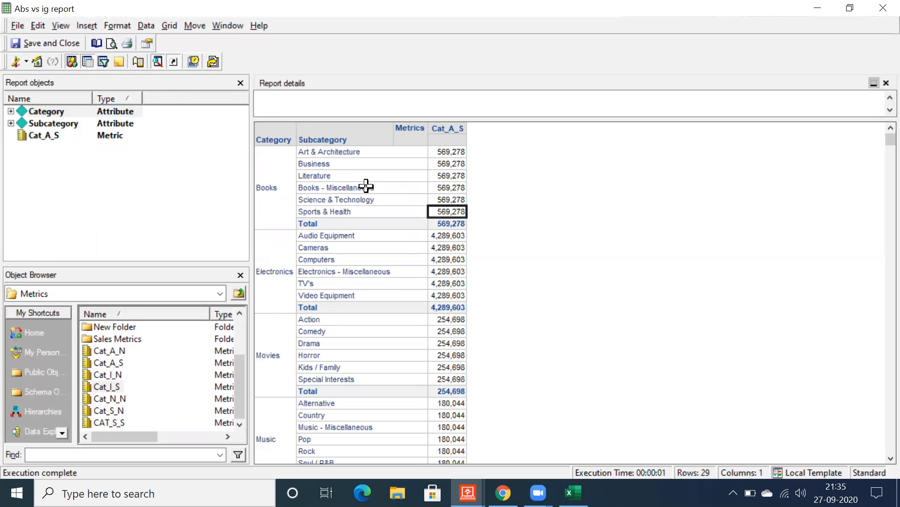
pyautogui.moveTo(452, 176); pyautogui.dragTo(491, 455)
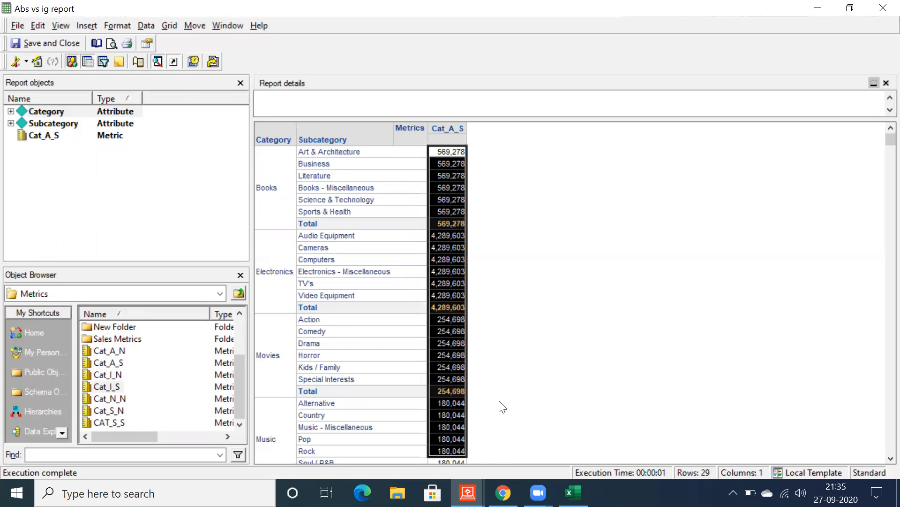
pyautogui.scroll(-1, 500, 404)
pyautogui.click(451, 427)
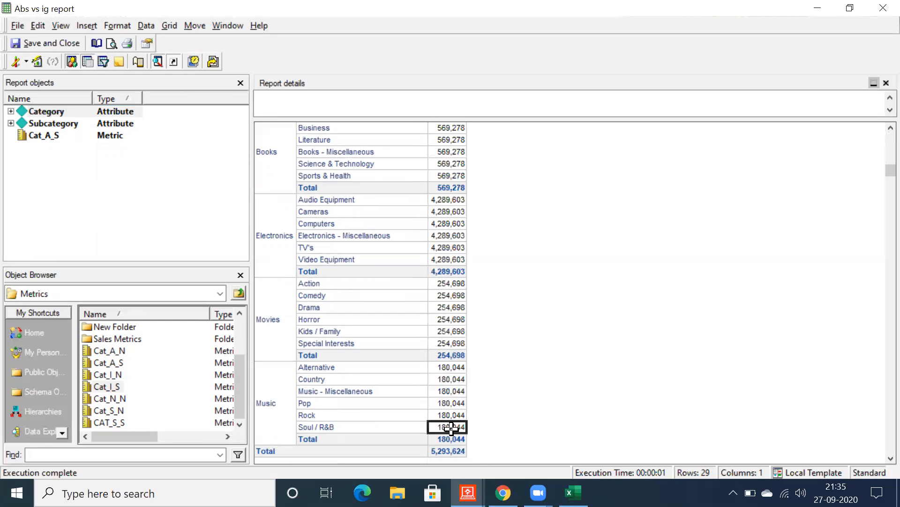
pyautogui.scroll(1, 454, 179)
pyautogui.moveTo(448, 150); pyautogui.dragTo(448, 422)
pyautogui.scroll(-2, 448, 422)
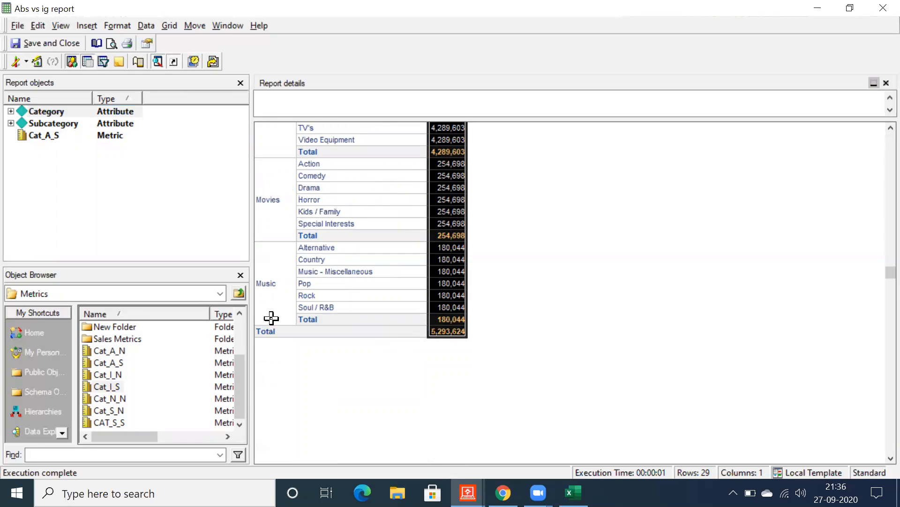
pyautogui.click(316, 312)
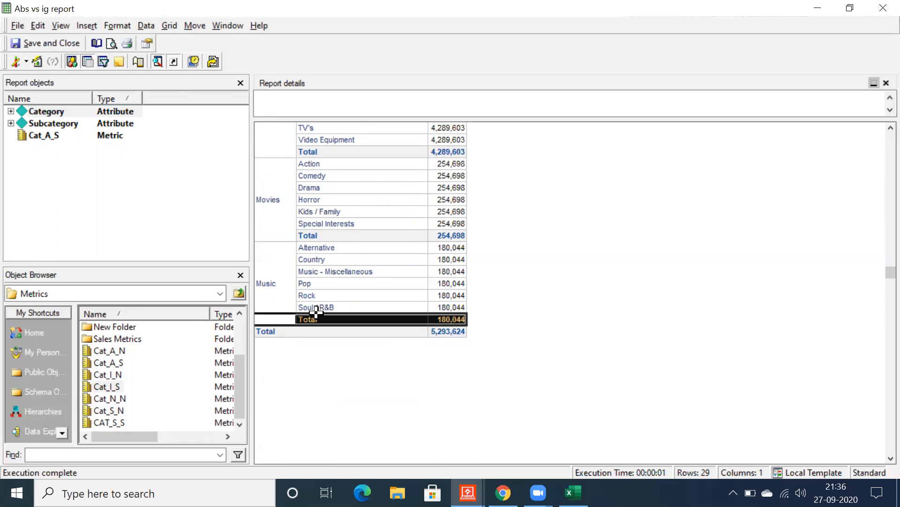
# Step: Show the report's SQL and examine the SUBCAT_ID where clause in Pass1
pyautogui.click(170, 231)
pyautogui.click(26, 62)
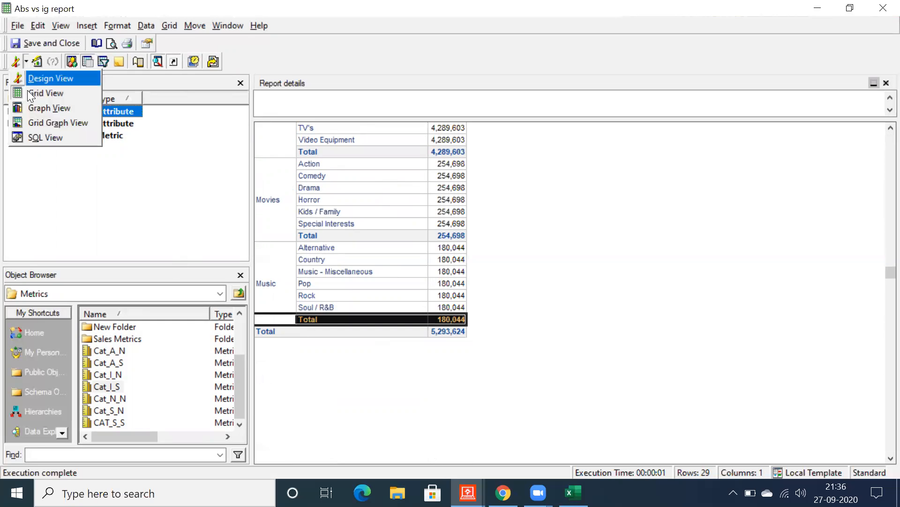
pyautogui.click(35, 137)
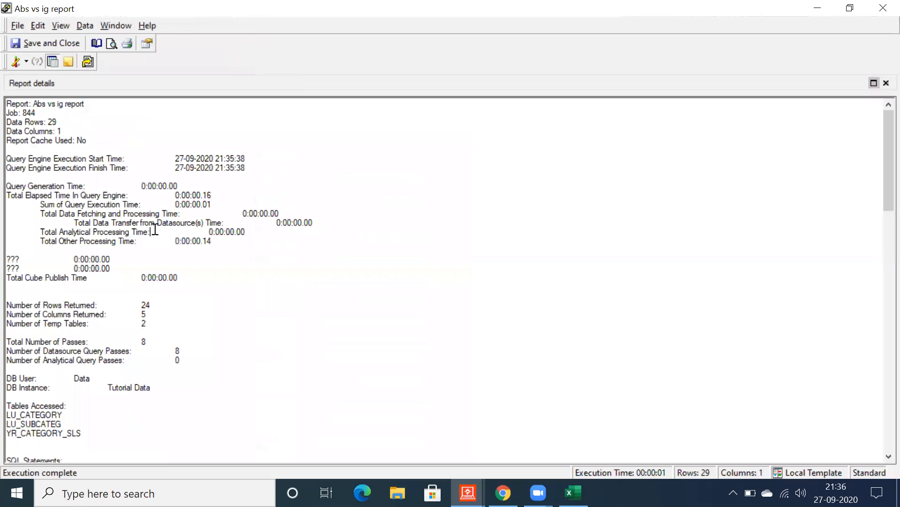
pyautogui.scroll(-5, 161, 243)
pyautogui.scroll(-10, 169, 251)
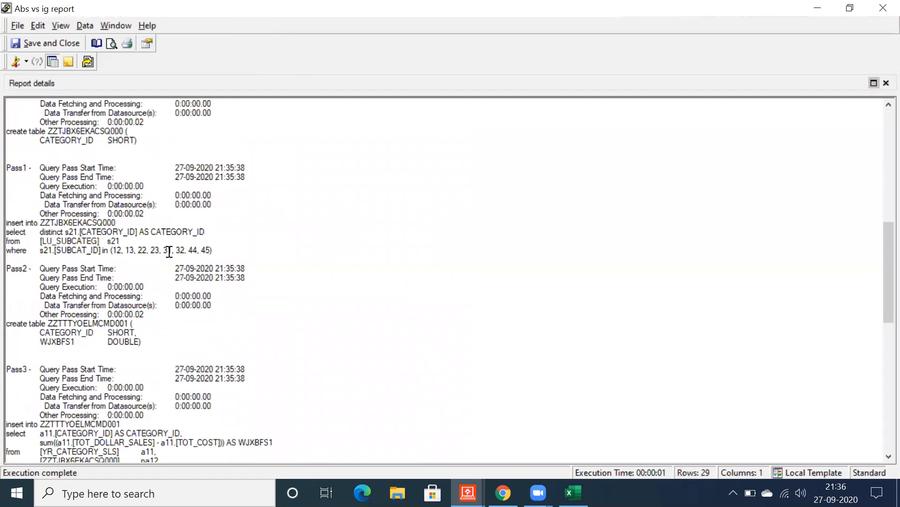
pyautogui.scroll(-2, 131, 262)
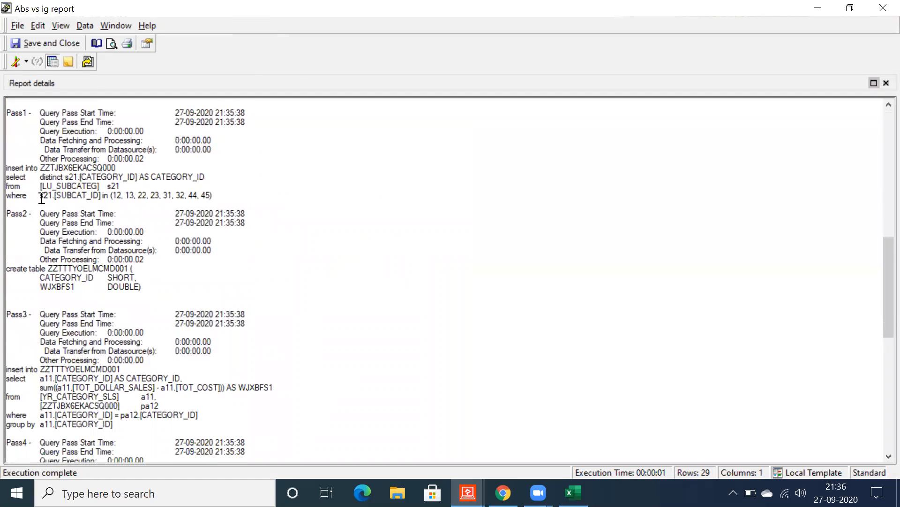
pyautogui.moveTo(40, 196); pyautogui.dragTo(218, 197)
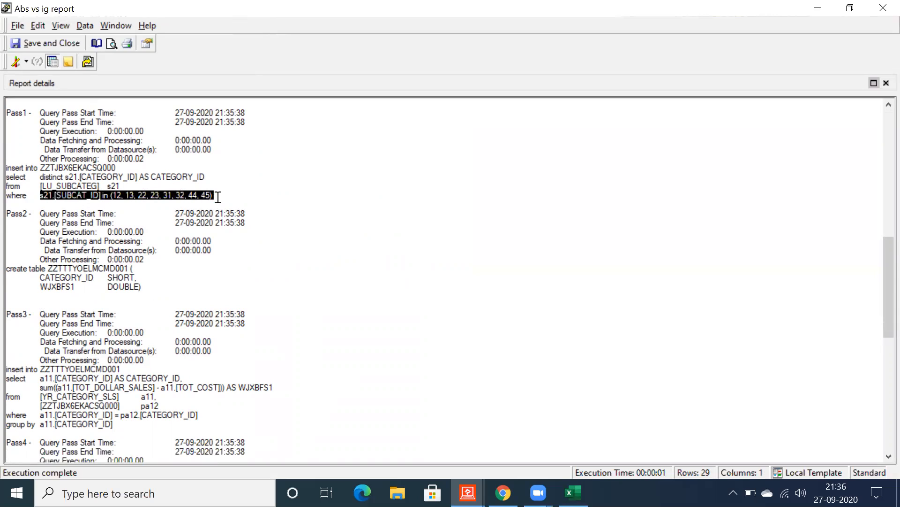
pyautogui.click(218, 197)
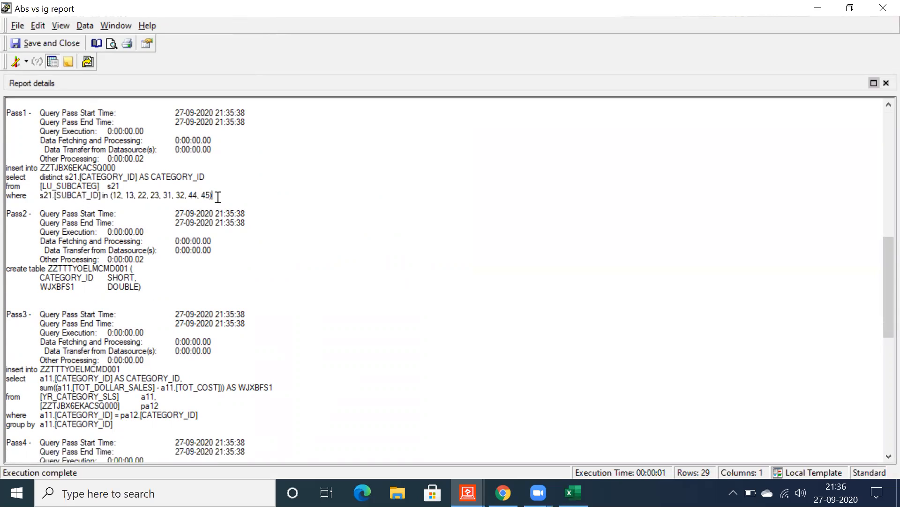
pyautogui.moveTo(218, 197); pyautogui.dragTo(25, 192)
pyautogui.click(165, 214)
pyautogui.moveTo(220, 196); pyautogui.dragTo(6, 199)
pyautogui.click(152, 208)
# Step: Review the remaining SQL passes and return to the Pass1 statement selecting distinct CATEGORY_ID values from LU_SUBCATEG
pyautogui.scroll(-5, 153, 211)
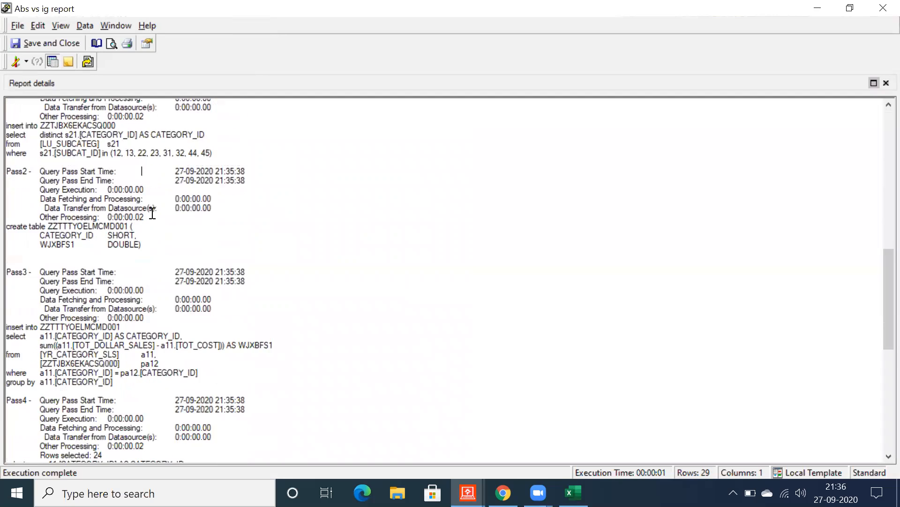
pyautogui.scroll(-9, 153, 220)
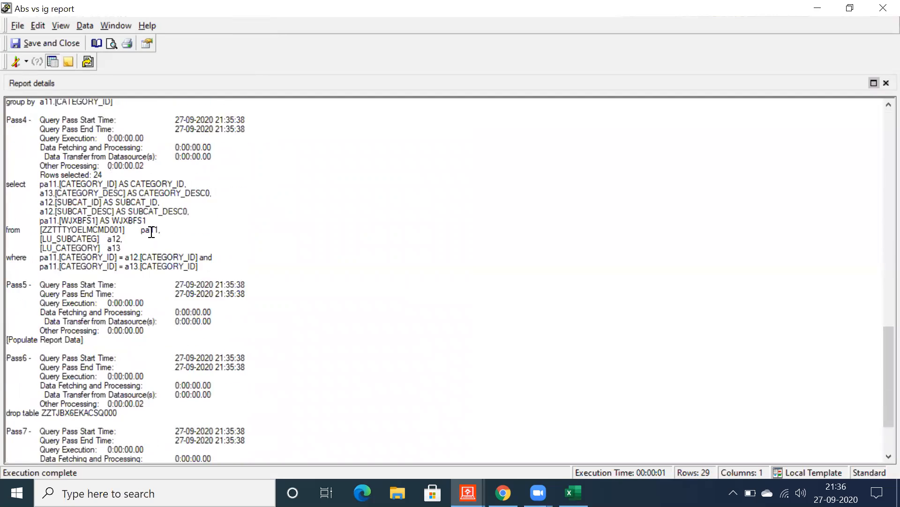
pyautogui.scroll(20, 152, 238)
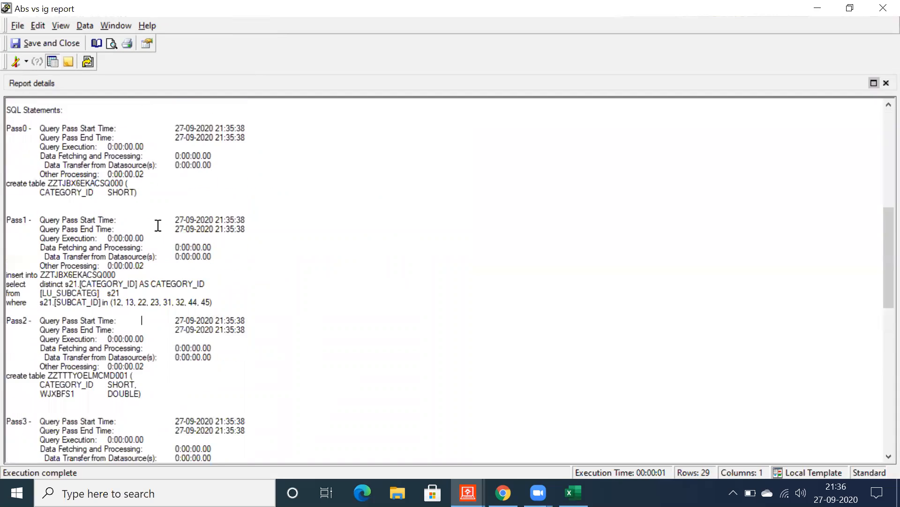
pyautogui.moveTo(212, 339); pyautogui.dragTo(8, 309)
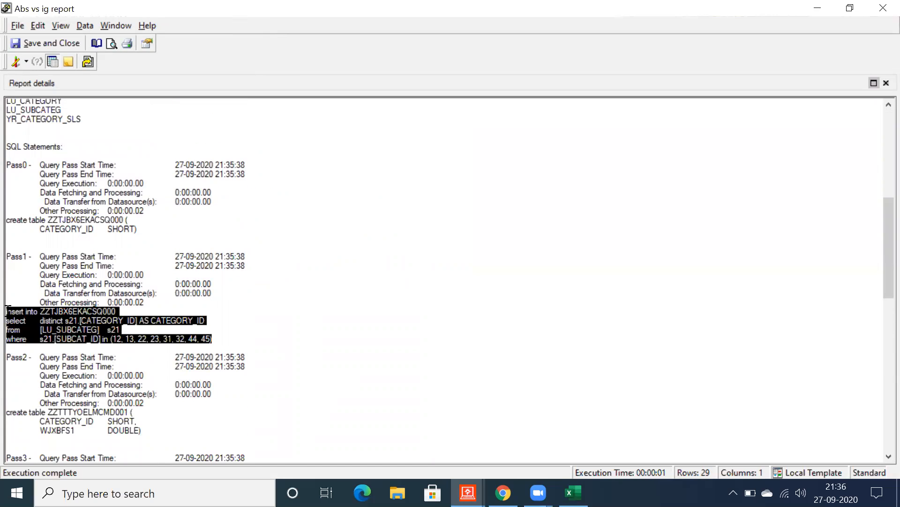
pyautogui.click(219, 344)
pyautogui.moveTo(217, 338); pyautogui.dragTo(6, 315)
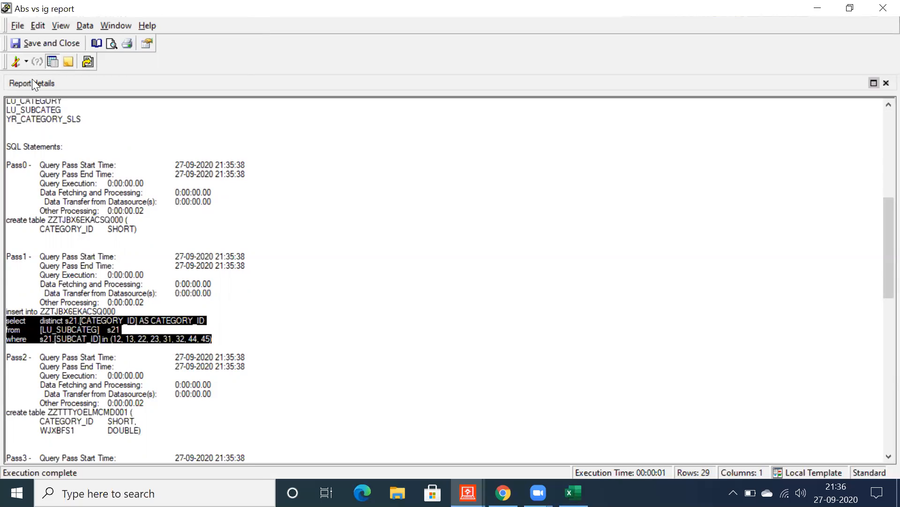
# Step: Return the report to grid view, remove the Cat_A_S metric and re-execute it
pyautogui.click(26, 62)
pyautogui.click(28, 94)
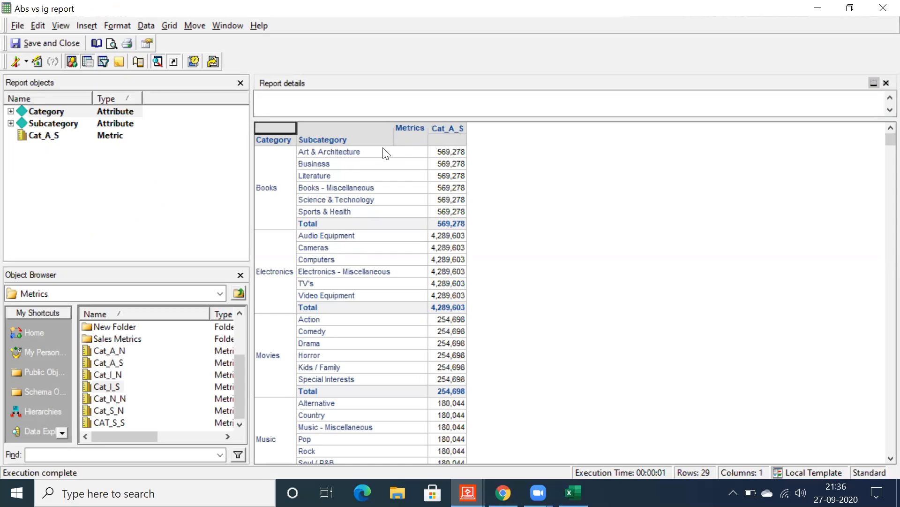
pyautogui.click(43, 136)
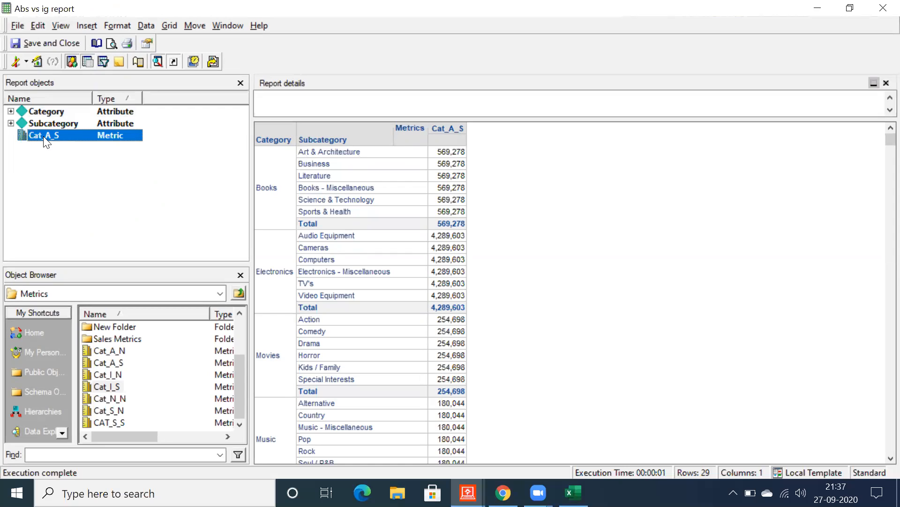
pyautogui.moveTo(38, 135); pyautogui.dragTo(133, 391)
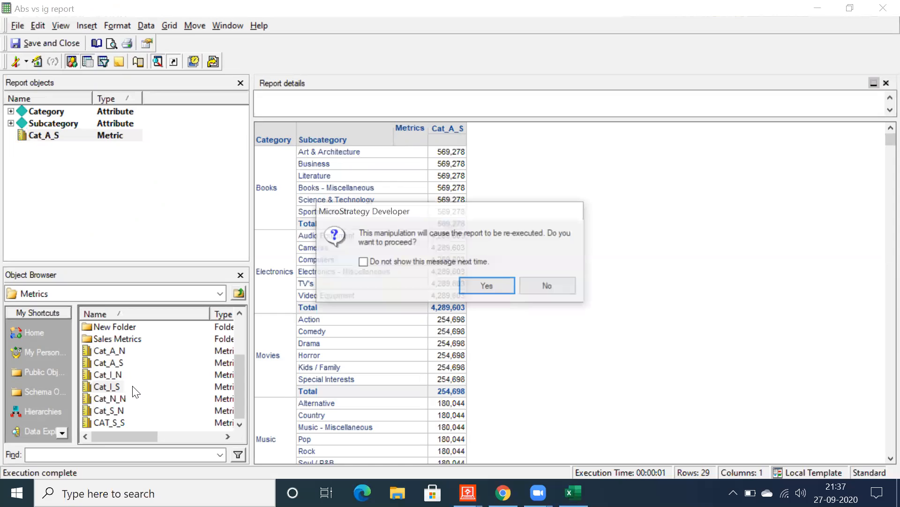
pyautogui.click(482, 283)
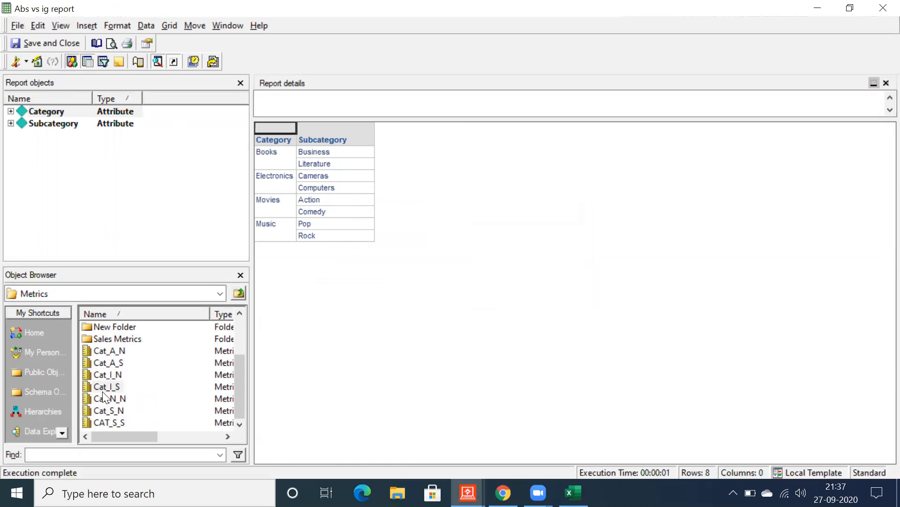
# Step: Add the Cat_I_S metric to the report and re-execute it
pyautogui.doubleClick(97, 390)
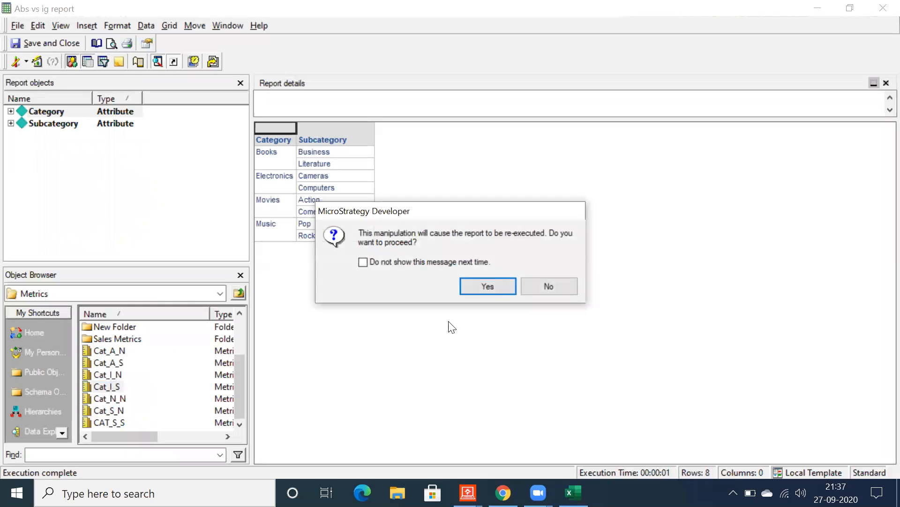
pyautogui.click(488, 284)
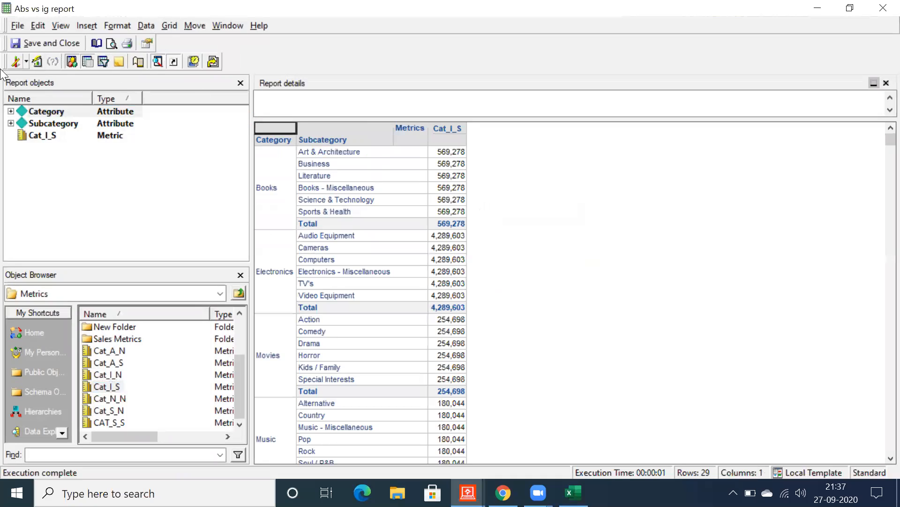
# Step: Check the Subcategory qualification of the report filter in design view, and return to the grid
pyautogui.click(26, 62)
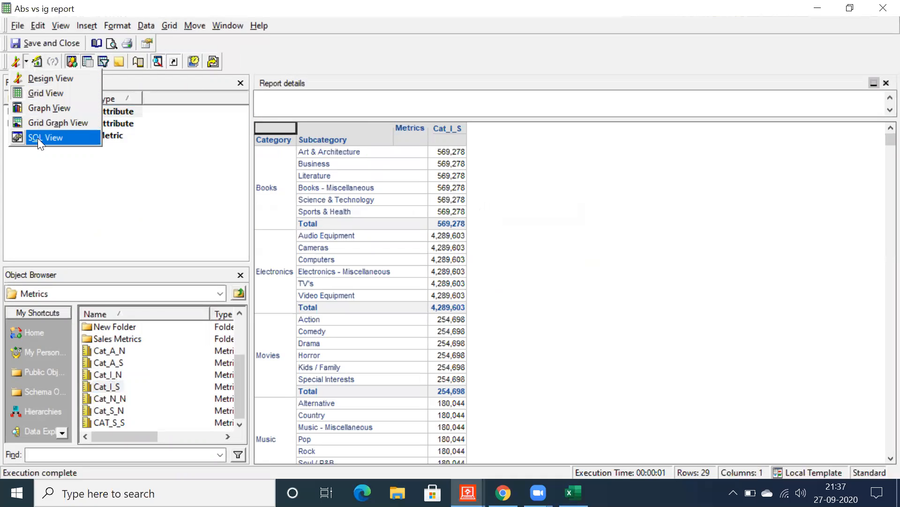
pyautogui.click(35, 80)
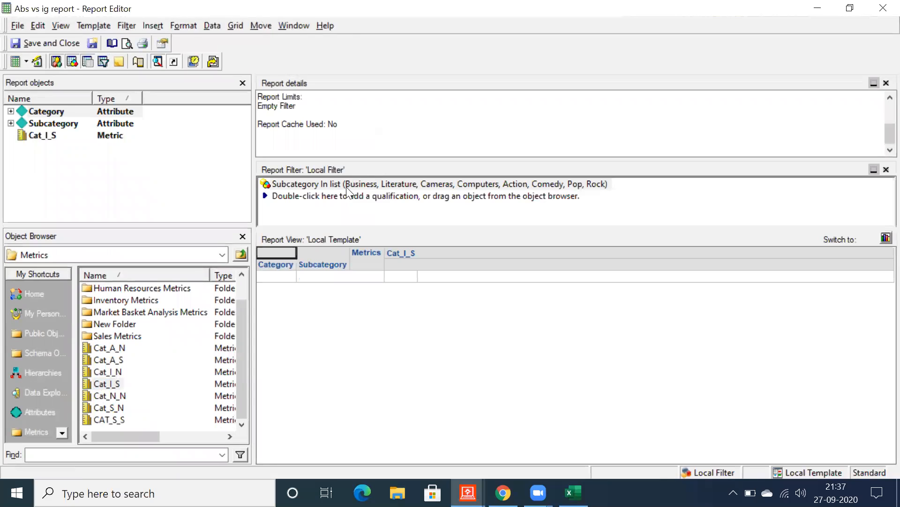
pyautogui.click(346, 186)
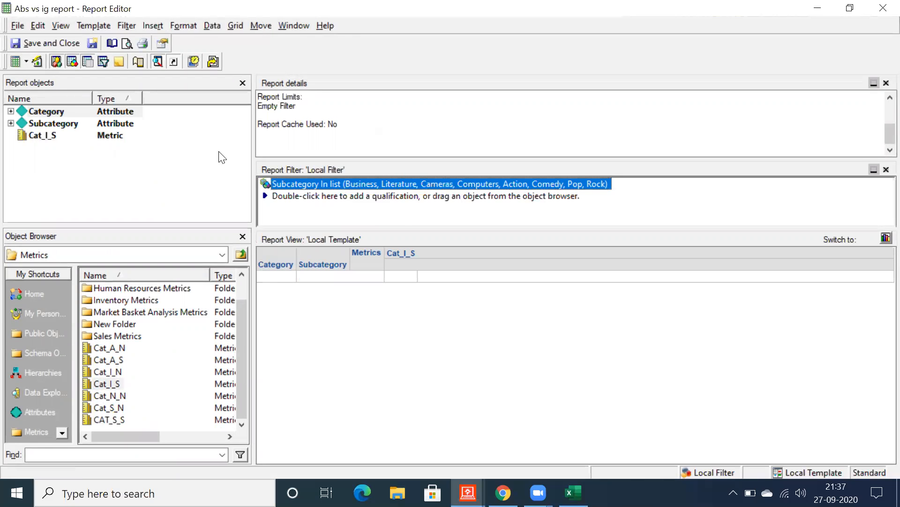
pyautogui.click(15, 62)
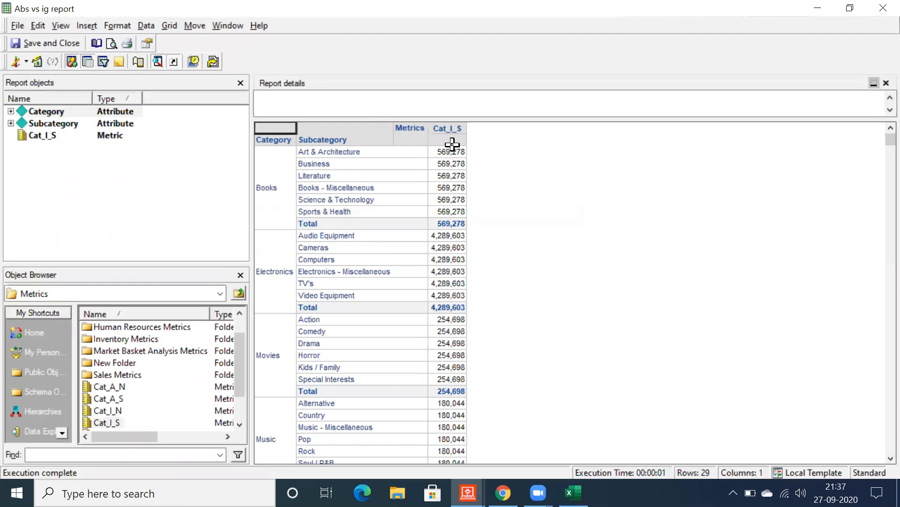
# Step: Switch the Cat_I_S report to SQL view and look through its query passes and accessed tables
pyautogui.click(26, 61)
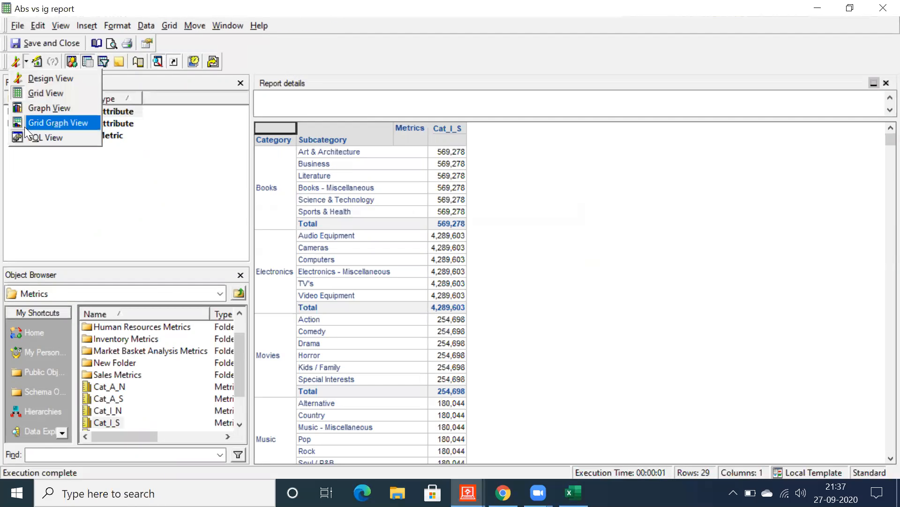
pyautogui.click(27, 137)
pyautogui.click(230, 202)
pyautogui.scroll(-2, 229, 199)
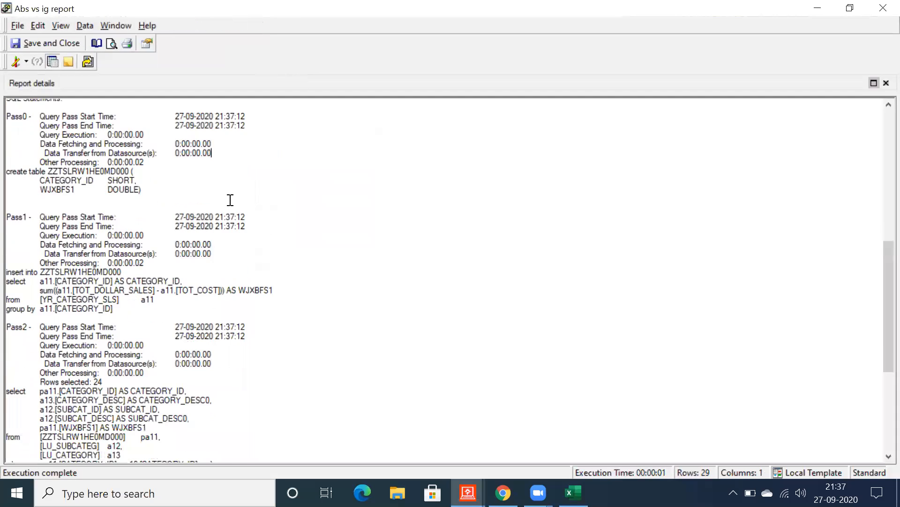
pyautogui.scroll(-8, 230, 200)
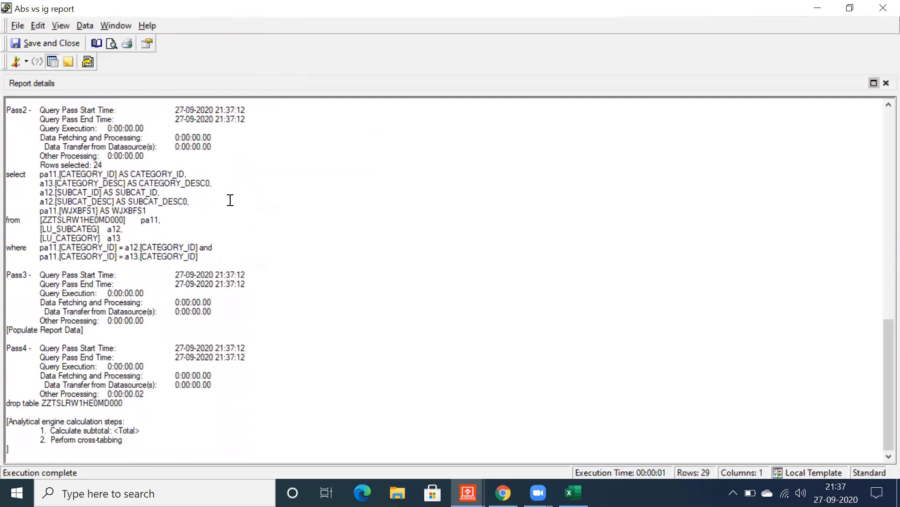
pyautogui.scroll(12, 227, 205)
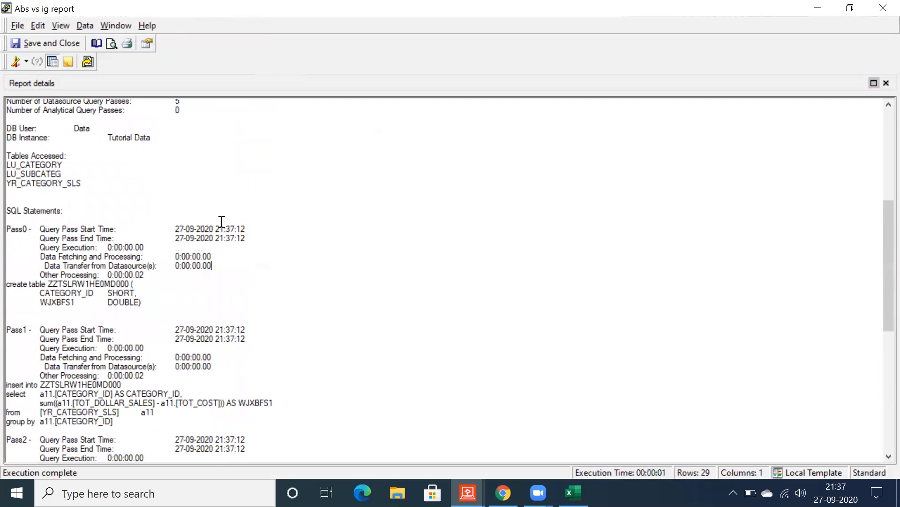
# Step: Examine the create table, Pass1 insert and Pass2 select statements of the Cat_I_S SQL, and return the report to grid view
pyautogui.scroll(-2, 222, 222)
pyautogui.moveTo(159, 256); pyautogui.dragTo(6, 209)
pyautogui.scroll(-1, 75, 290)
pyautogui.scroll(-2, 75, 291)
pyautogui.moveTo(171, 302); pyautogui.dragTo(26, 247)
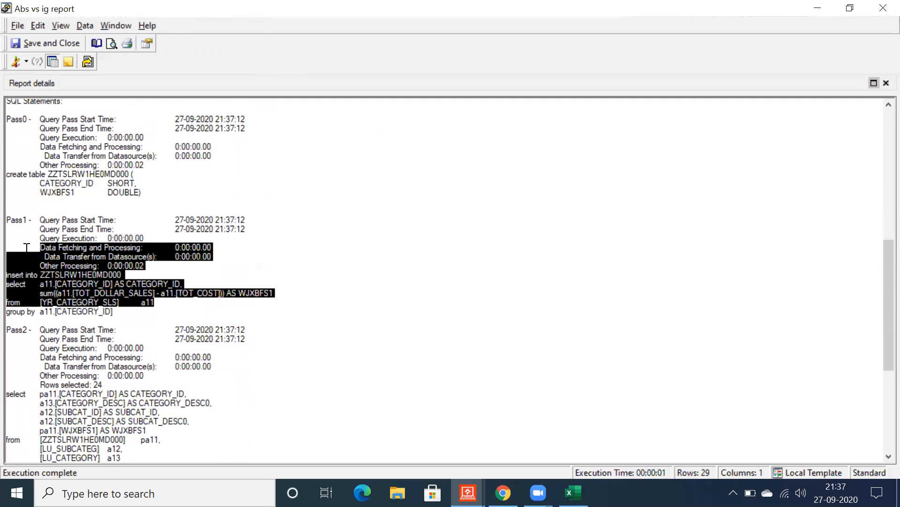
pyautogui.click(122, 320)
pyautogui.scroll(-4, 122, 320)
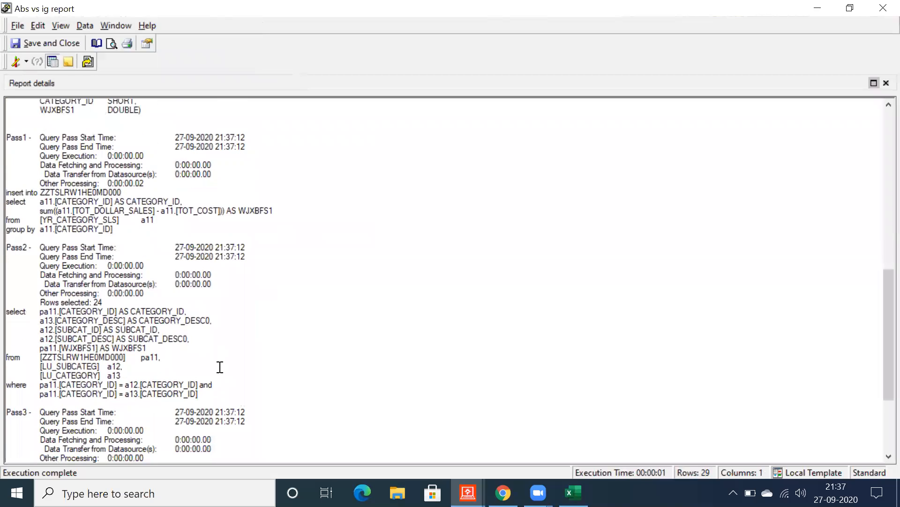
pyautogui.moveTo(201, 394); pyautogui.dragTo(4, 314)
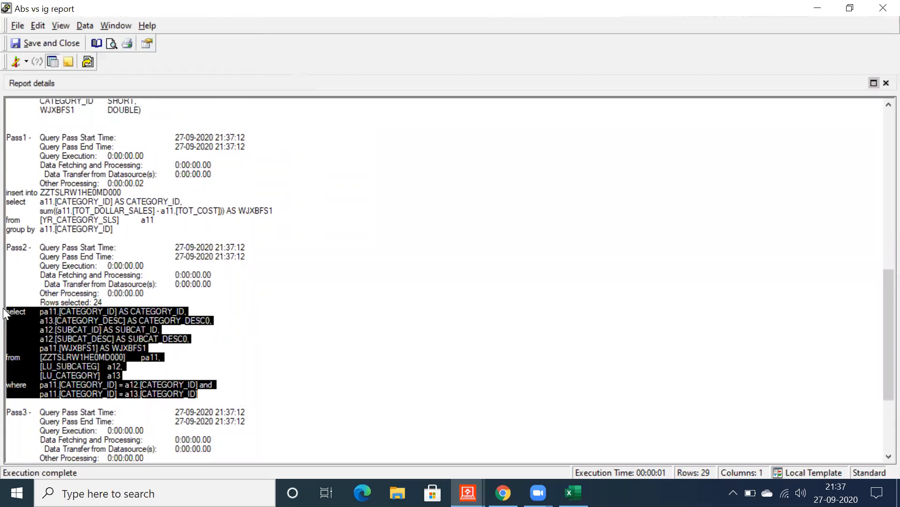
pyautogui.click(192, 362)
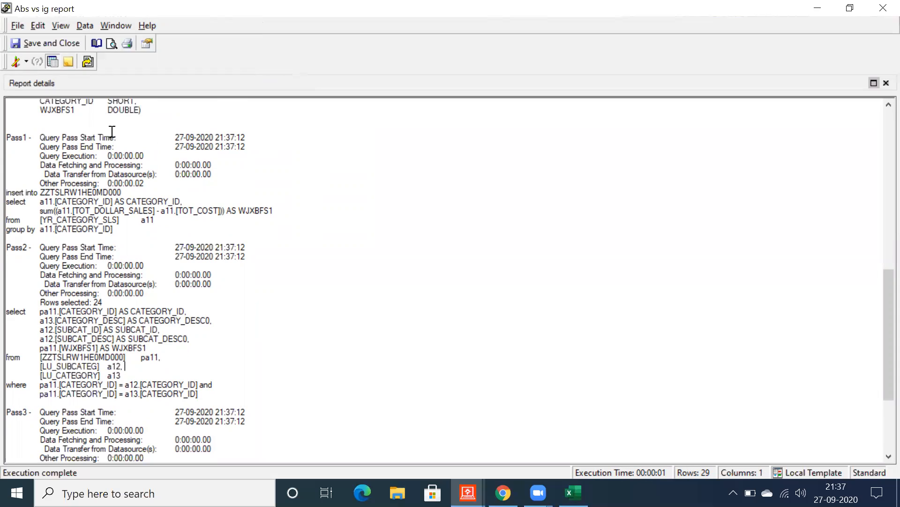
pyautogui.click(26, 62)
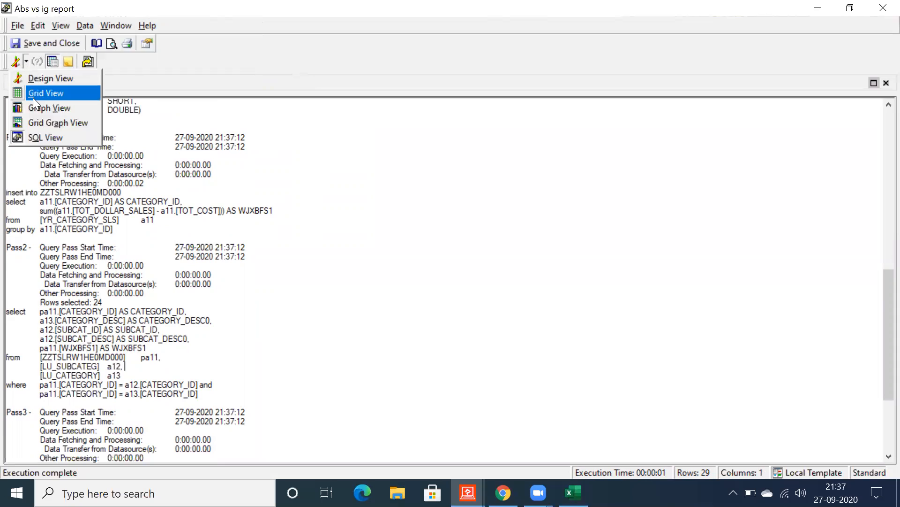
pyautogui.click(32, 91)
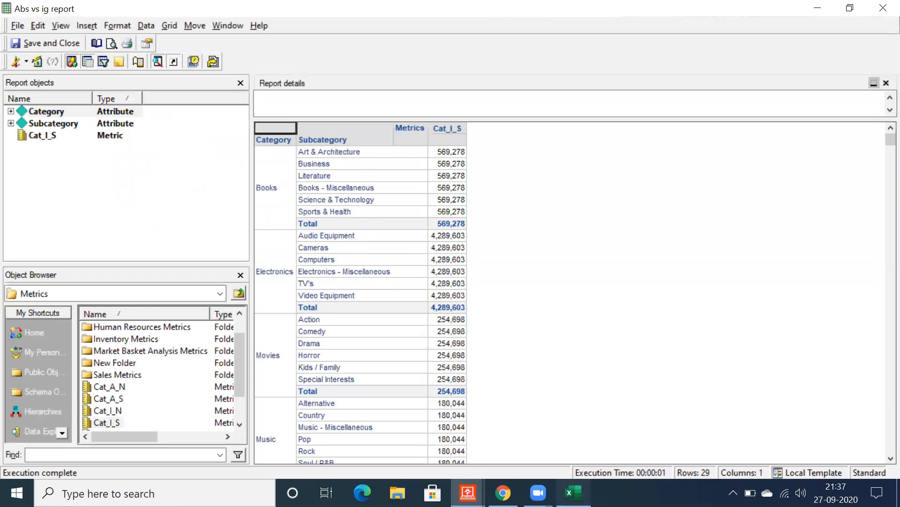
# Step: Switch to the Excel notes and enter "it will consider the filter" in F10 as the note for Absolute filtering
pyautogui.click(573, 492)
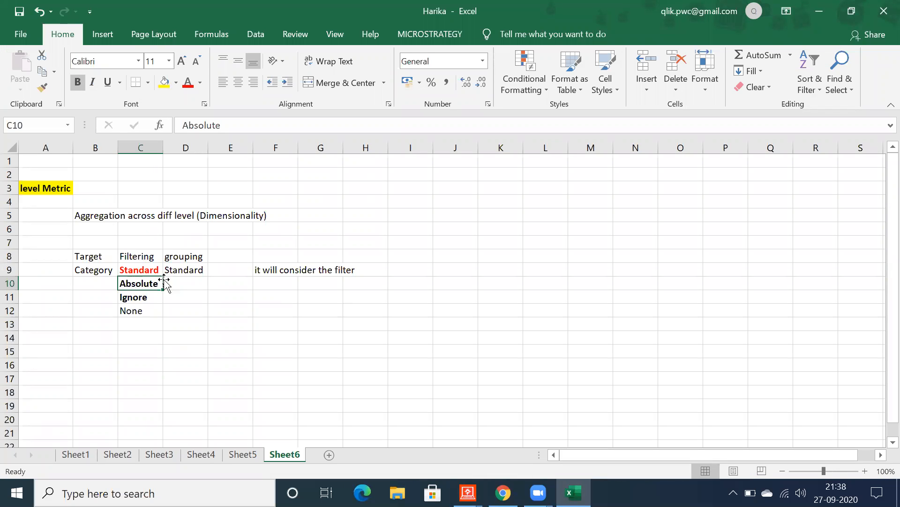
pyautogui.click(270, 287)
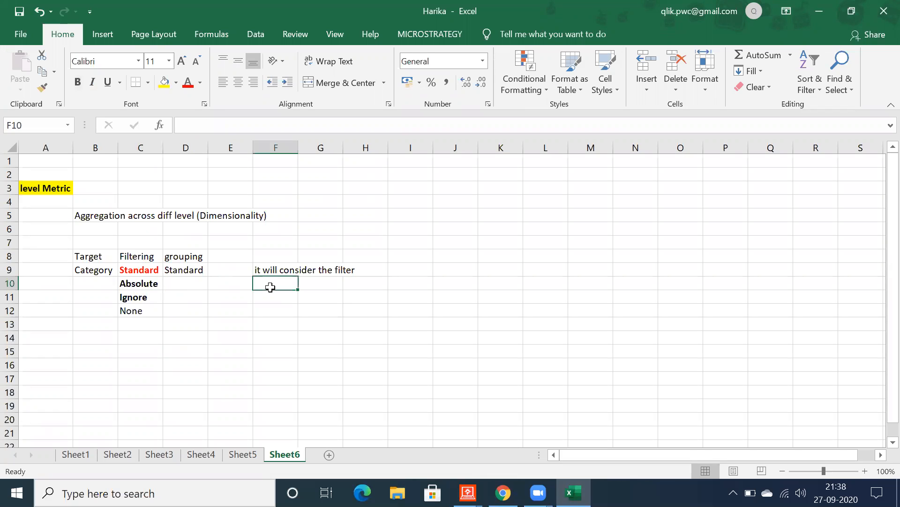
pyautogui.click(138, 285)
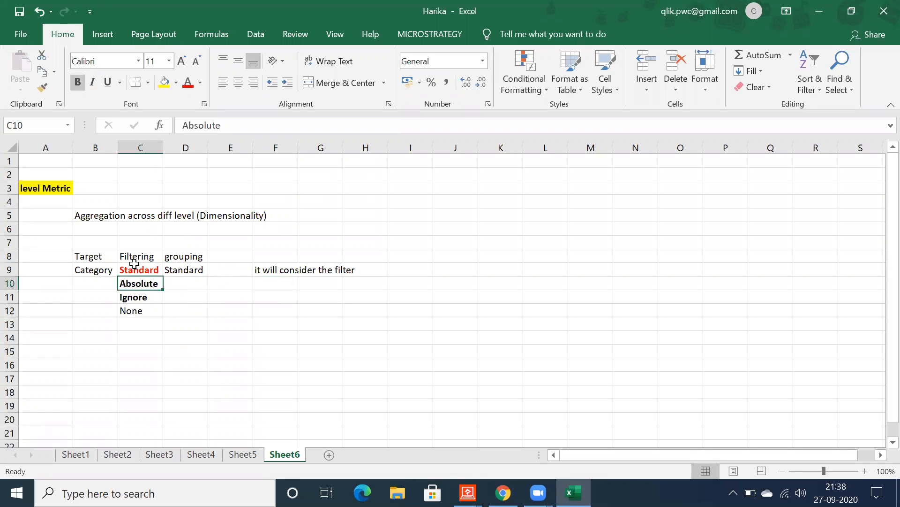
pyautogui.click(135, 269)
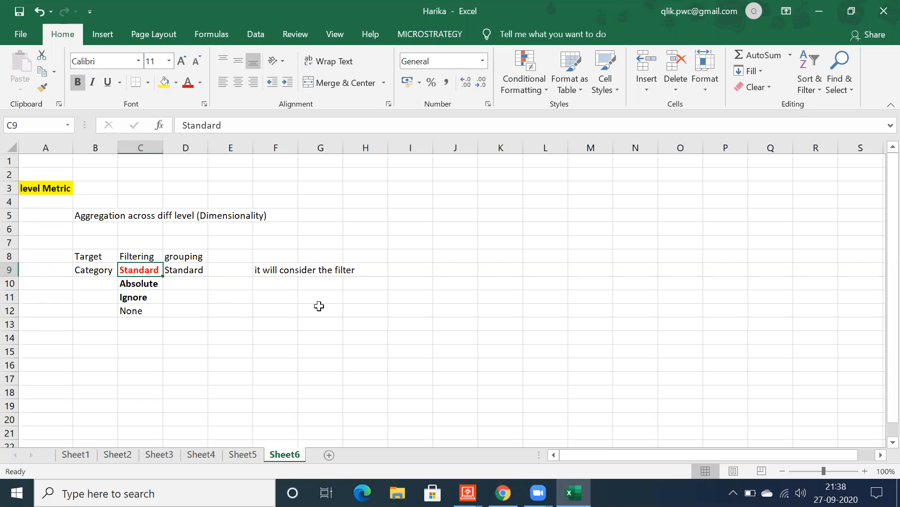
pyautogui.click(149, 285)
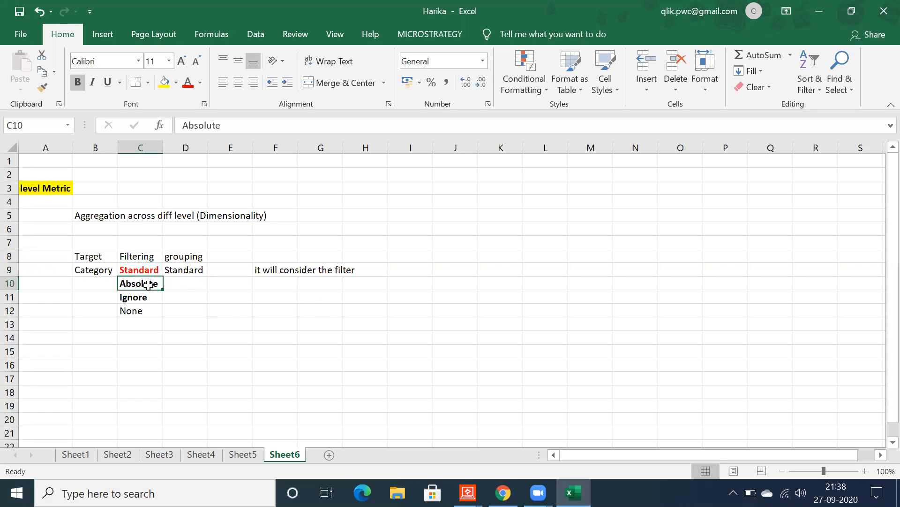
pyautogui.click(142, 297)
pyautogui.click(144, 283)
pyautogui.click(270, 283)
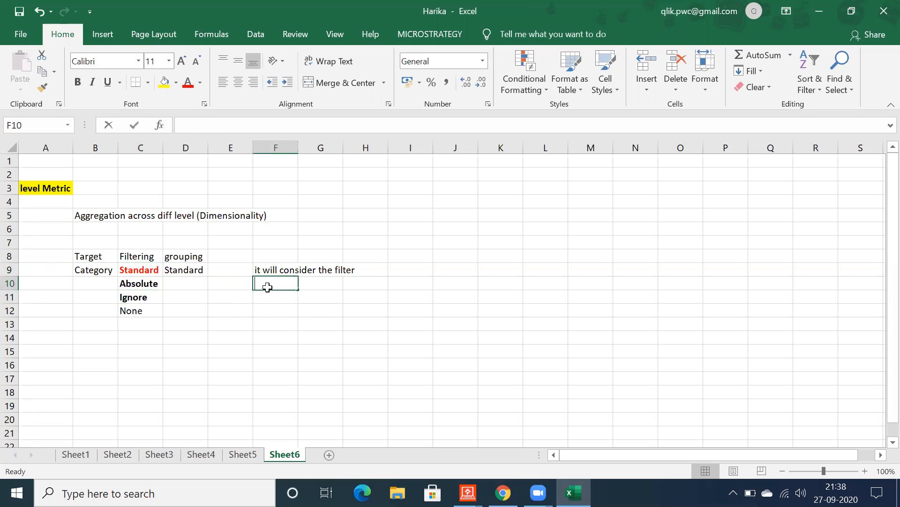
pyautogui.write('i')
pyautogui.press('Return')
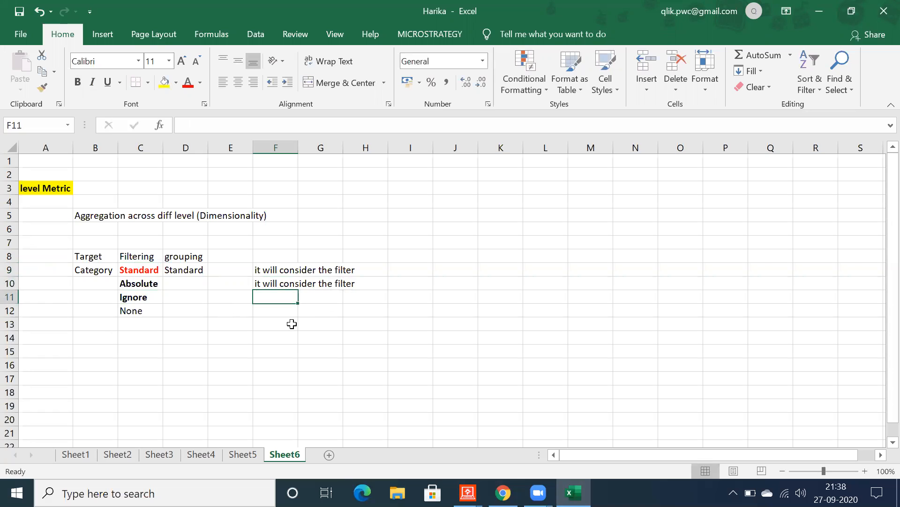
# Step: Enter "it will ignore the filter" in F11 for Ignore and "non aggregate metric" in F12 for None
pyautogui.write('it will o')
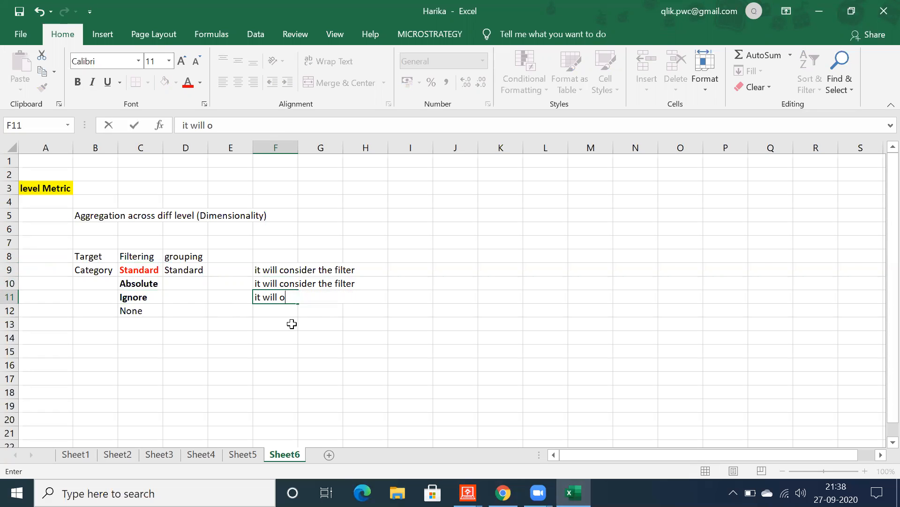
pyautogui.press('BackSpace')
pyautogui.press('BackSpace')
pyautogui.write('ignore the filter')
pyautogui.press('Return')
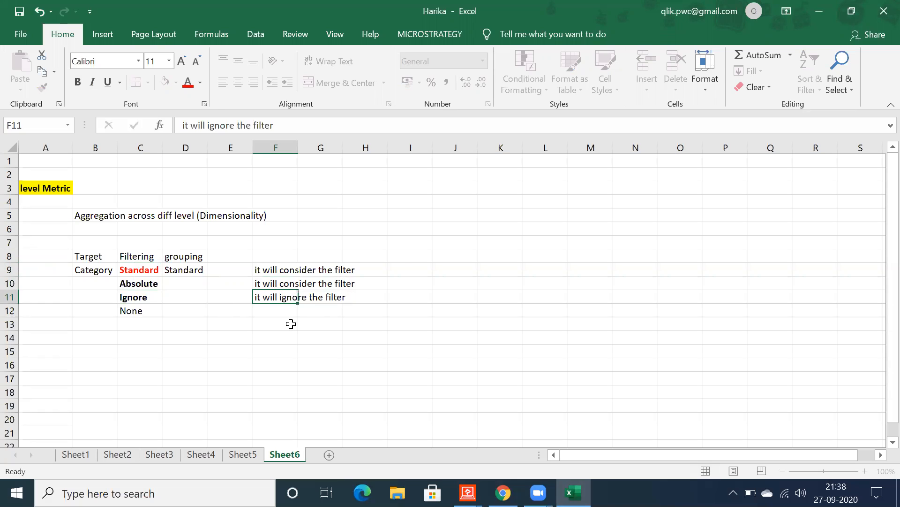
pyautogui.write('non aggregate me')
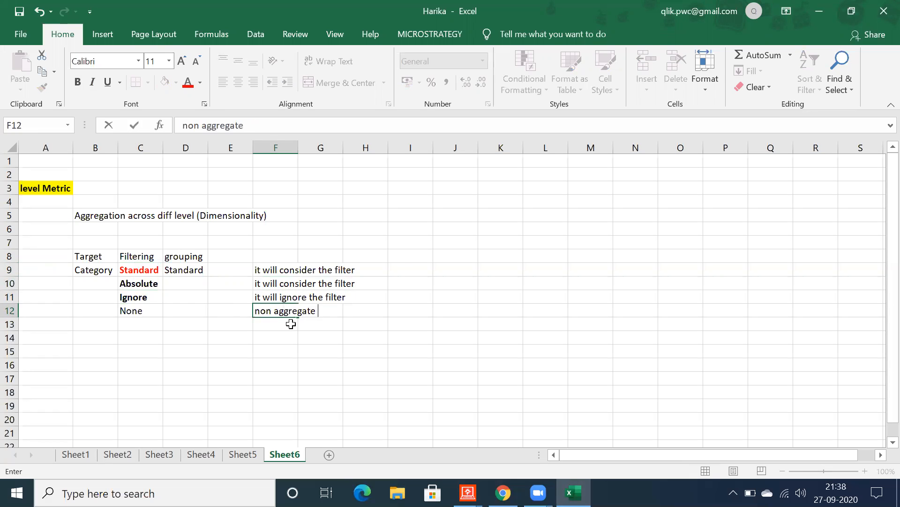
pyautogui.press('Return')
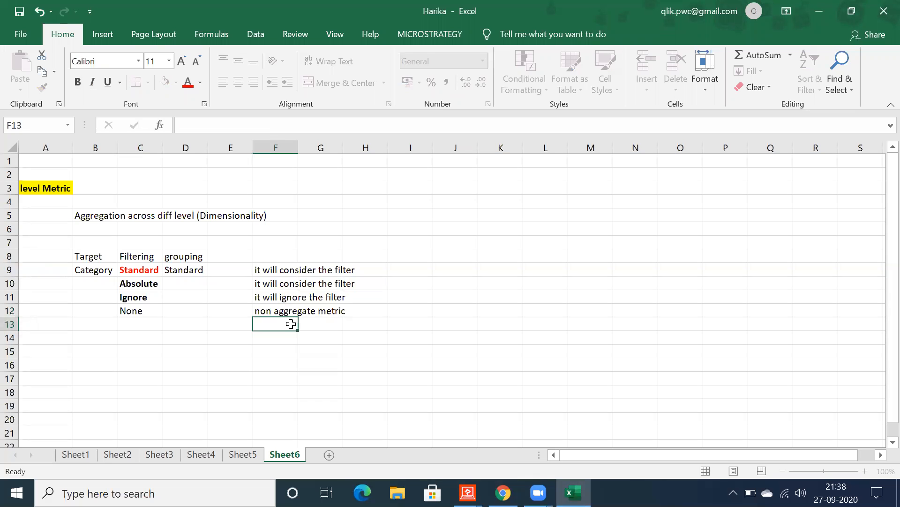
pyautogui.click(134, 312)
pyautogui.click(137, 283)
pyautogui.moveTo(137, 283); pyautogui.dragTo(139, 297)
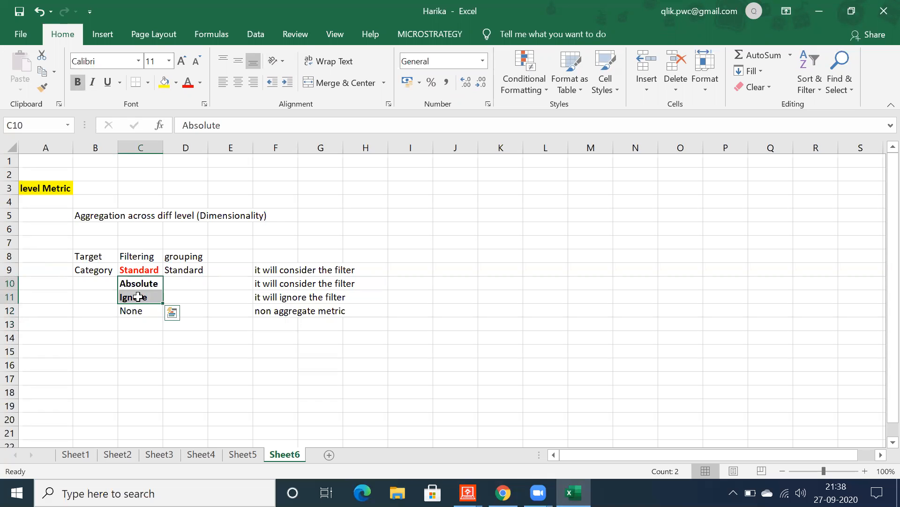
pyautogui.click(139, 297)
# Step: Switch back to the MicroStrategy "Abs vs ig report", add the Cat_A_S metric beside Cat_I_S and re-execute it
pyautogui.moveTo(468, 492)
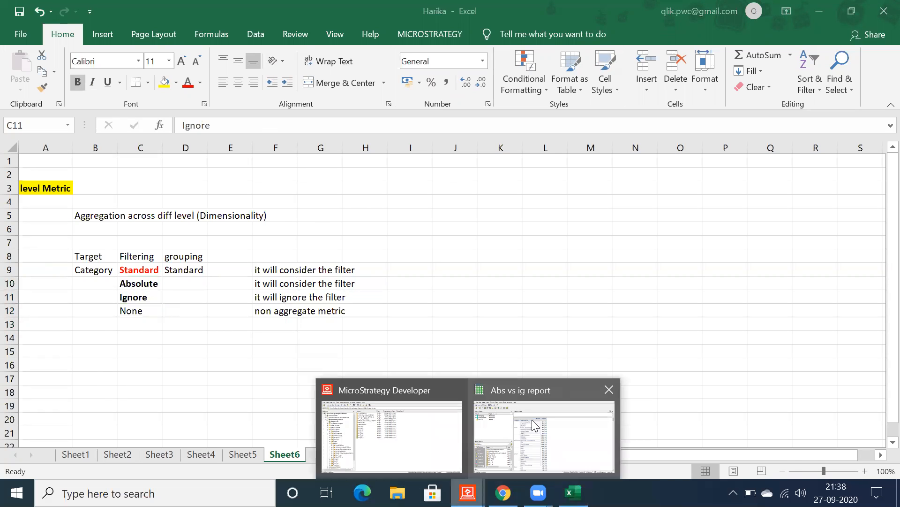
pyautogui.click(532, 420)
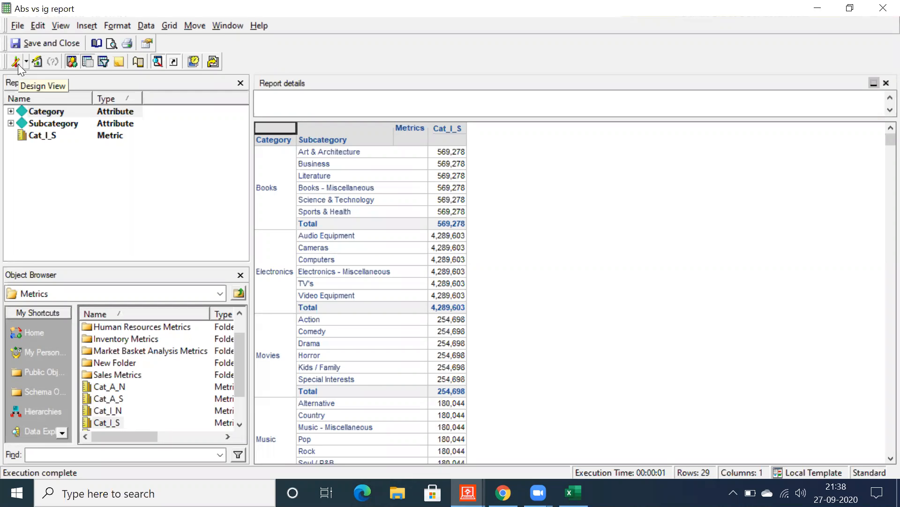
pyautogui.doubleClick(104, 397)
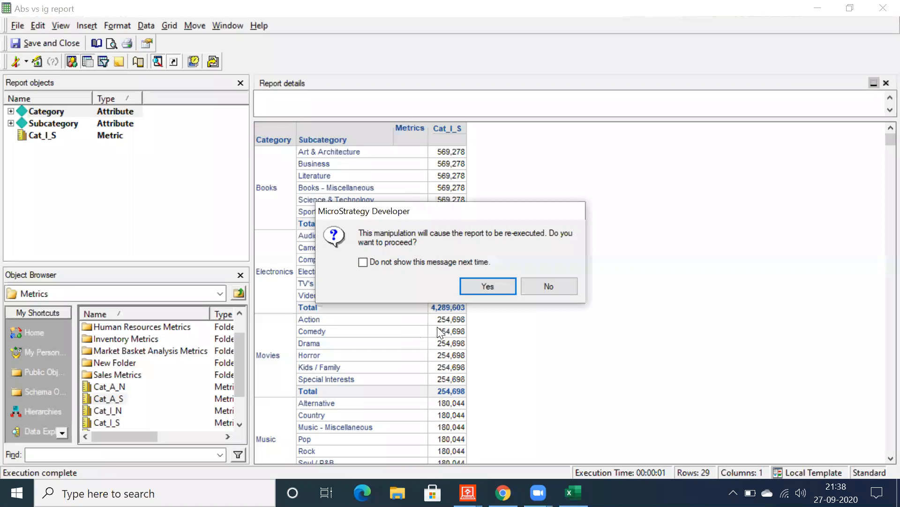
pyautogui.click(471, 288)
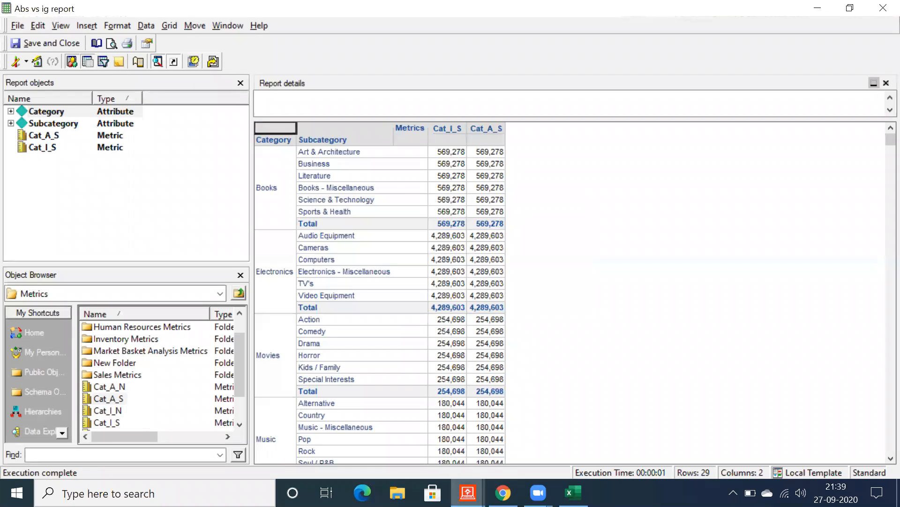
# Step: Return to the Excel notes and make the Target, Filtering and grouping headings in B8:D8 bold
pyautogui.click(573, 493)
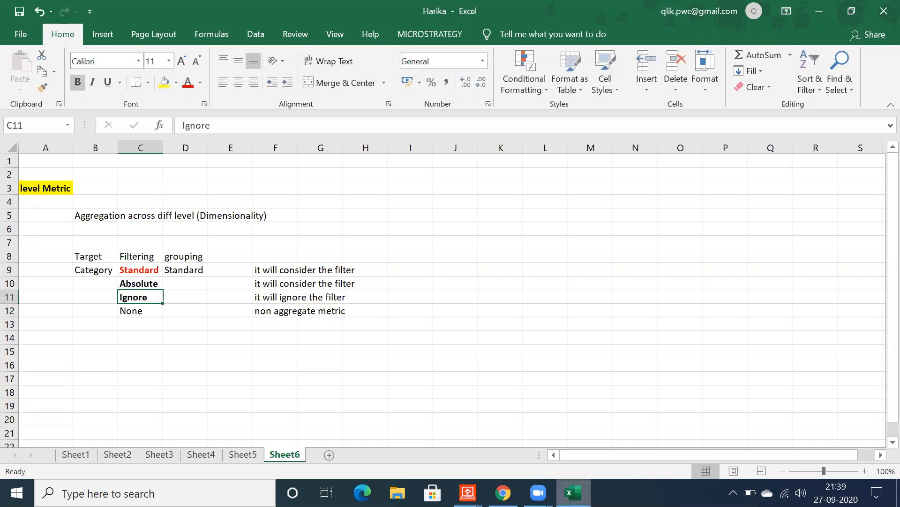
pyautogui.click(87, 257)
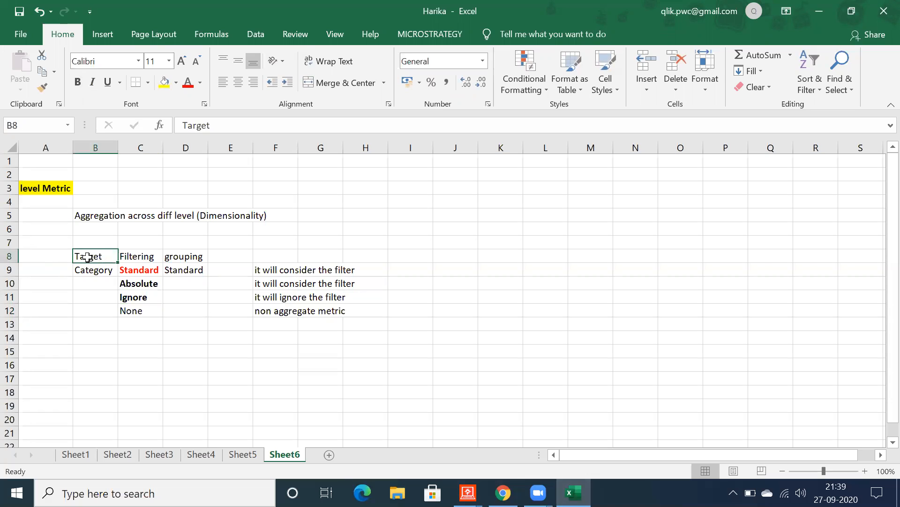
pyautogui.click(78, 270)
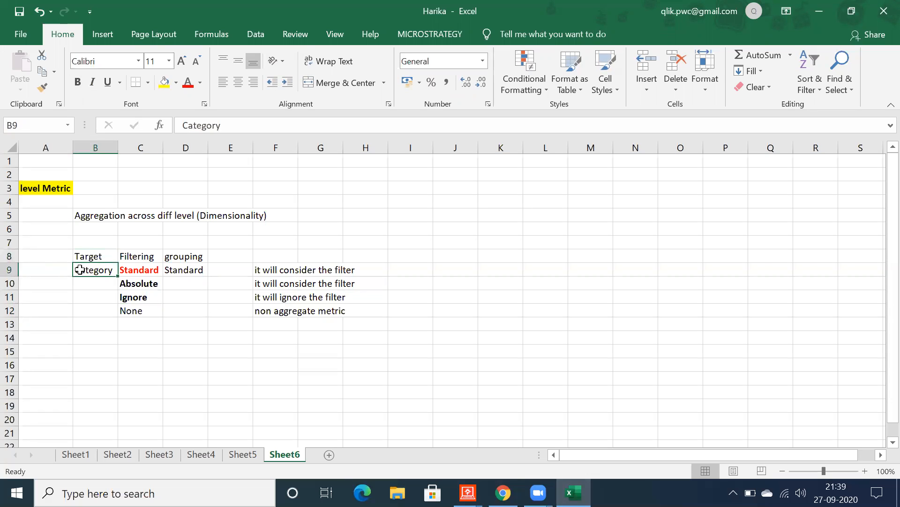
pyautogui.click(145, 256)
pyautogui.click(187, 259)
pyautogui.moveTo(81, 258); pyautogui.dragTo(194, 257)
pyautogui.click(78, 84)
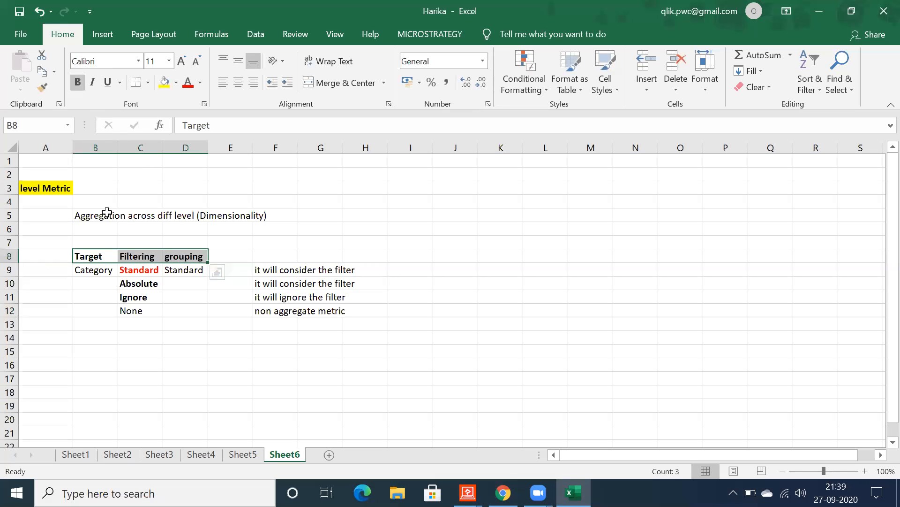
# Step: Enter "LoDs" in C3, in the same row as the level Metric heading
pyautogui.click(94, 256)
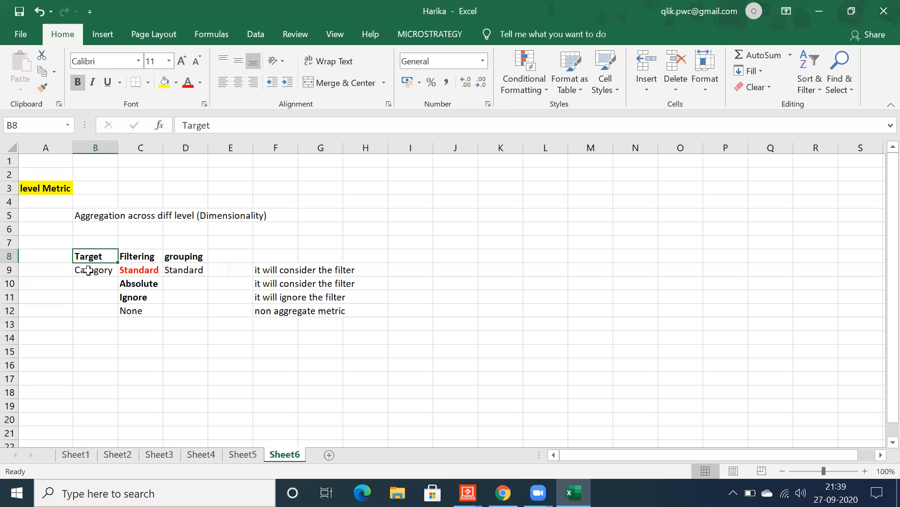
pyautogui.click(88, 270)
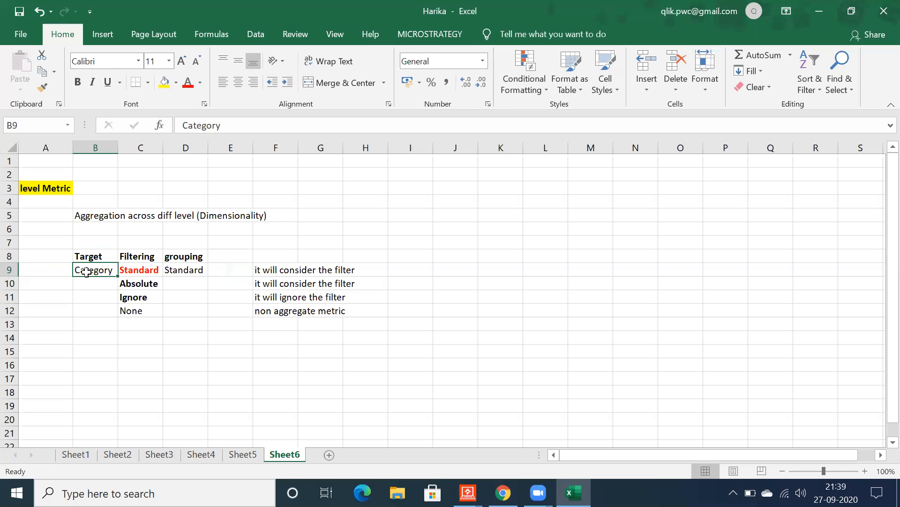
pyautogui.click(86, 255)
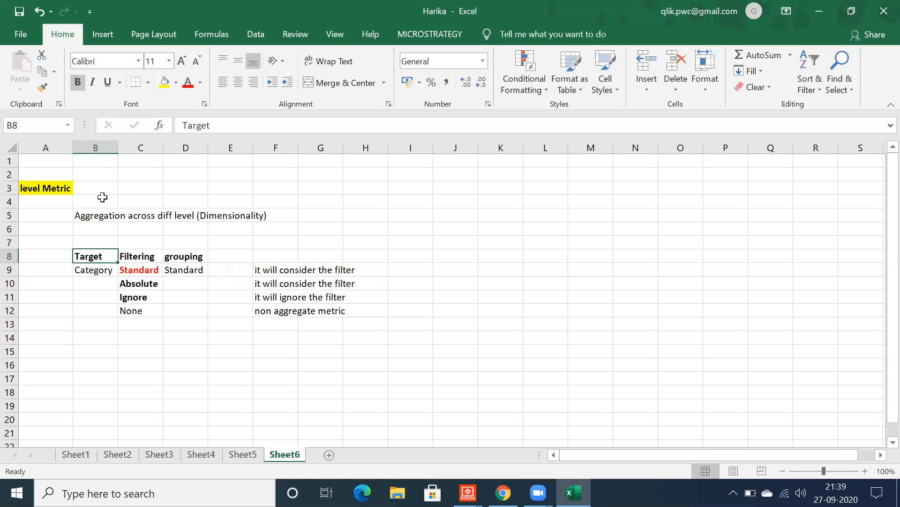
pyautogui.click(146, 185)
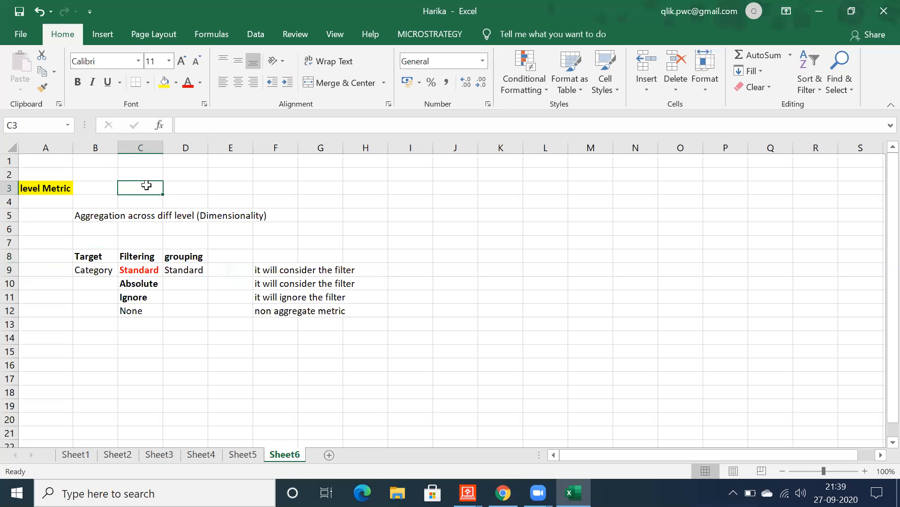
pyautogui.write('LoDs')
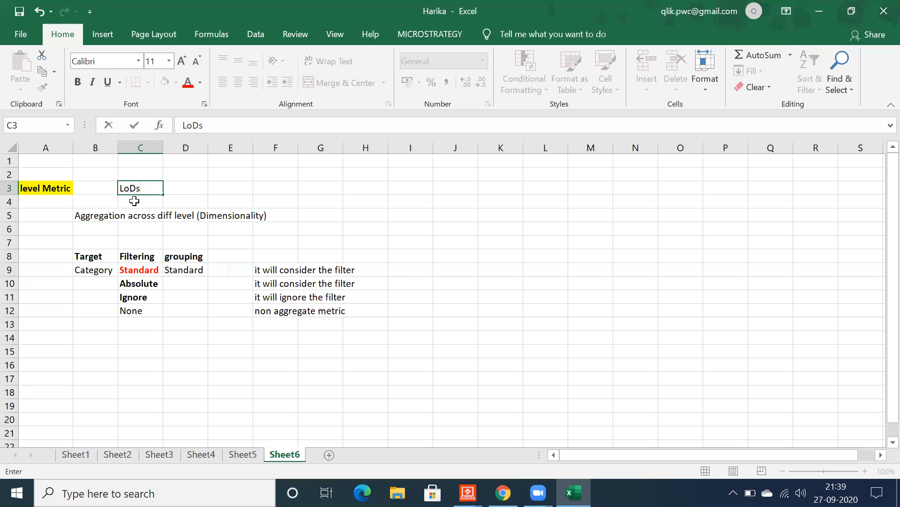
pyautogui.click(89, 267)
# Step: Review the Target, Filtering and grouping columns of the notes table alongside the LoDs entry in C3
pyautogui.click(88, 257)
pyautogui.click(91, 270)
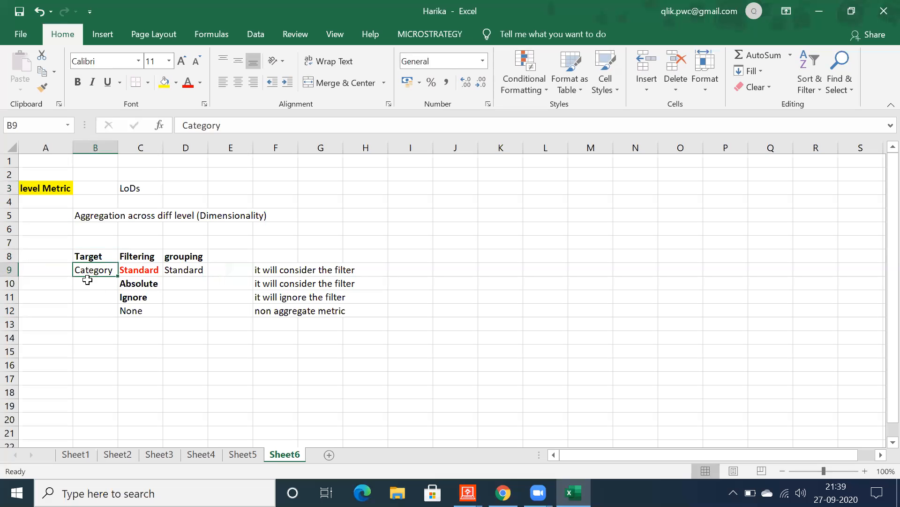
pyautogui.click(148, 256)
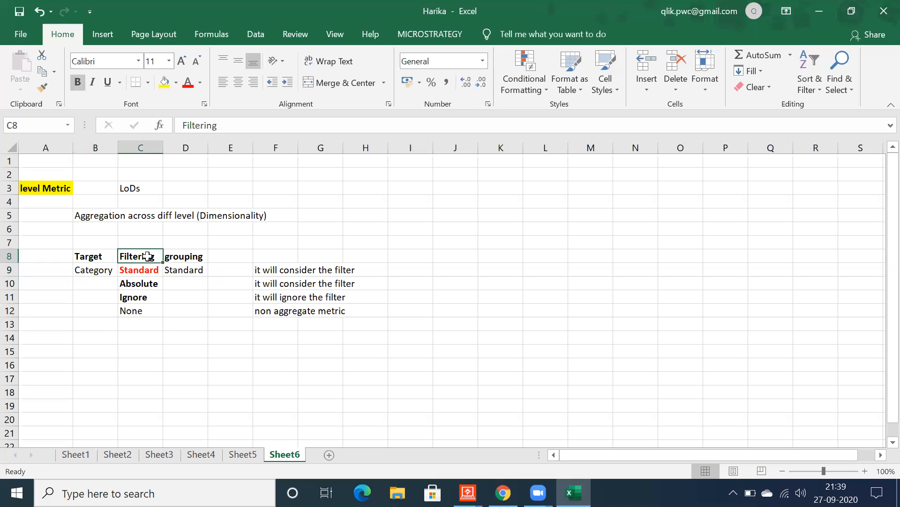
pyautogui.moveTo(88, 256); pyautogui.dragTo(202, 325)
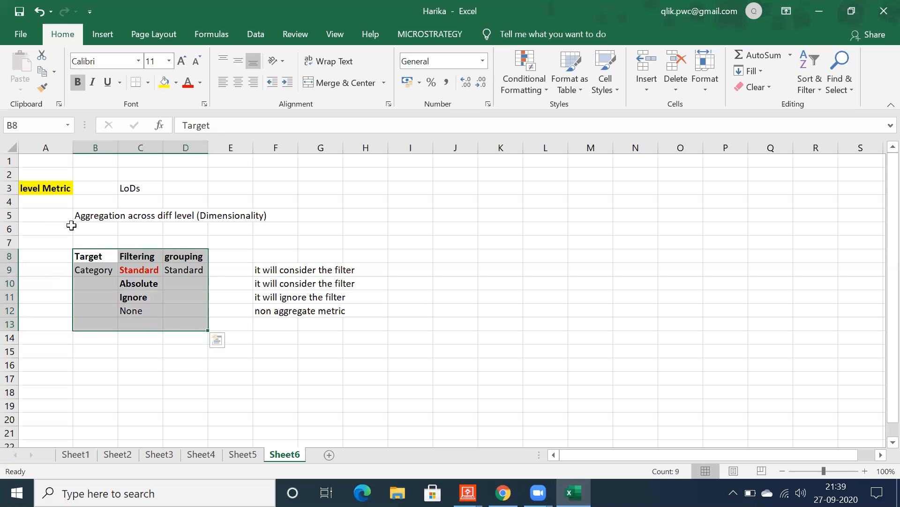
pyautogui.click(136, 188)
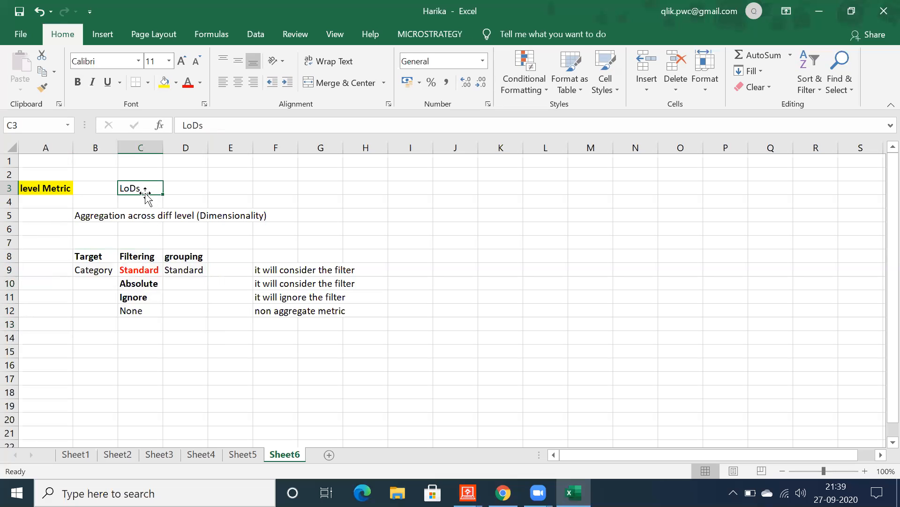
pyautogui.moveTo(87, 256); pyautogui.dragTo(198, 339)
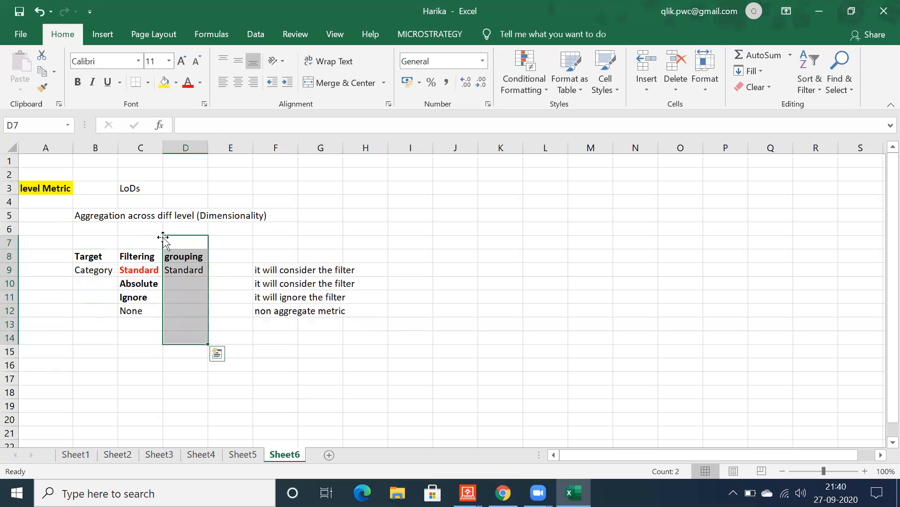
pyautogui.click(121, 187)
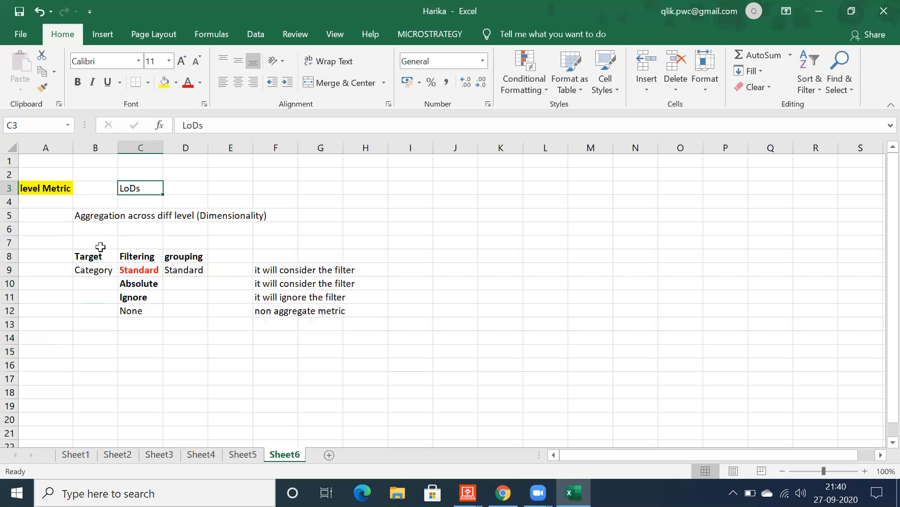
# Step: Examine the Filtering options Standard, Absolute, Ignore and None in C9:C12 together with their explanations in column F
pyautogui.click(127, 256)
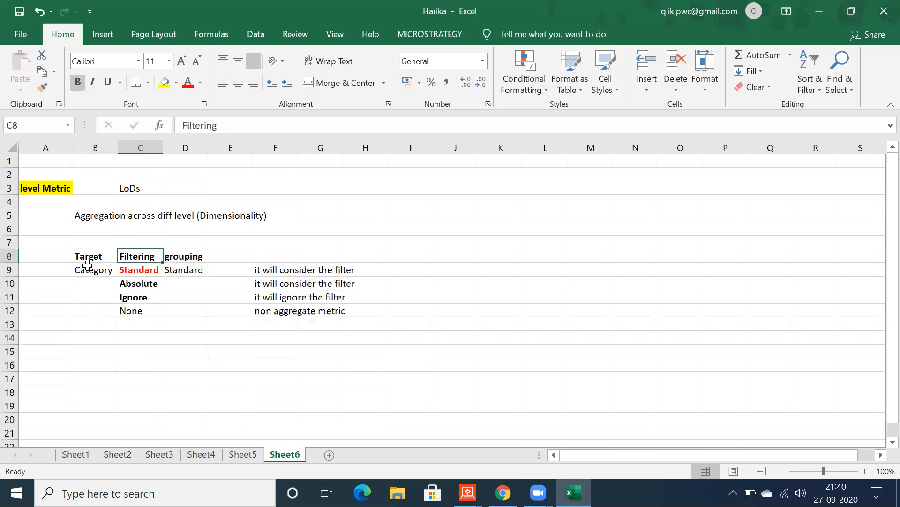
pyautogui.click(129, 269)
pyautogui.moveTo(136, 256); pyautogui.dragTo(136, 310)
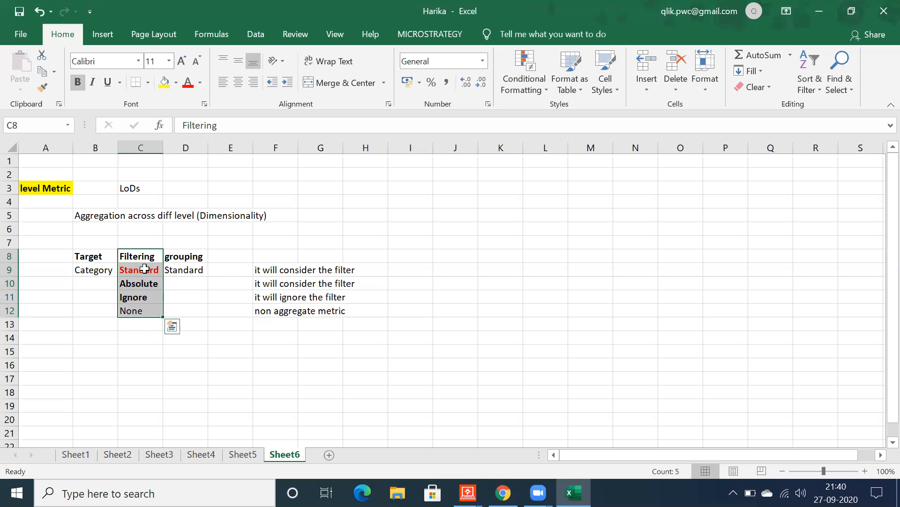
pyautogui.click(144, 270)
pyautogui.click(143, 283)
pyautogui.click(127, 310)
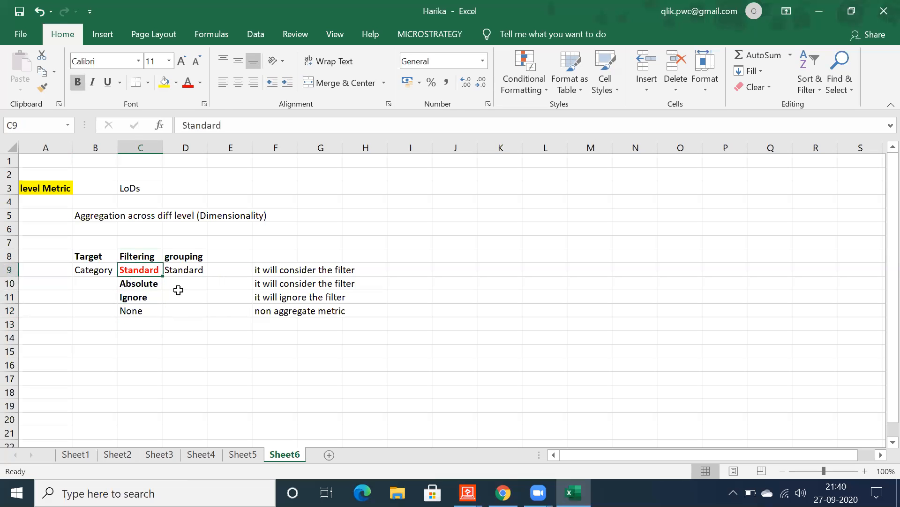
pyautogui.click(141, 287)
pyautogui.click(133, 295)
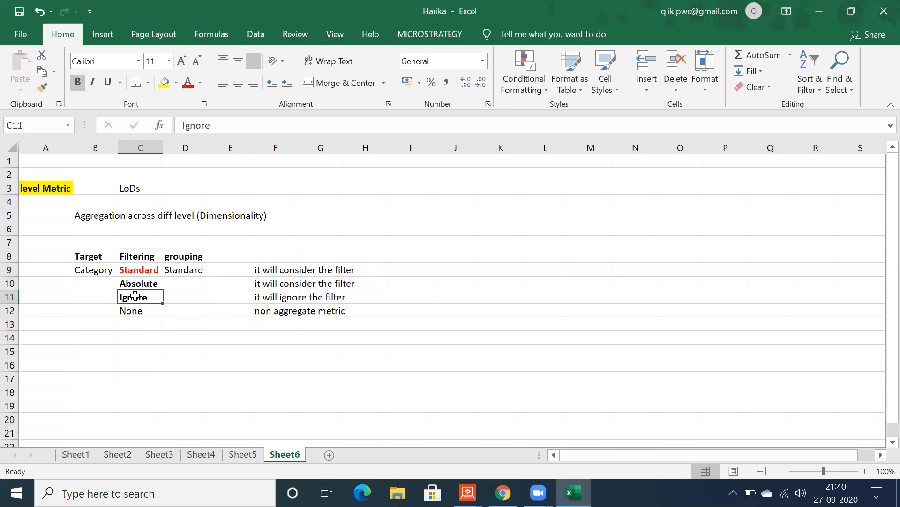
pyautogui.click(149, 282)
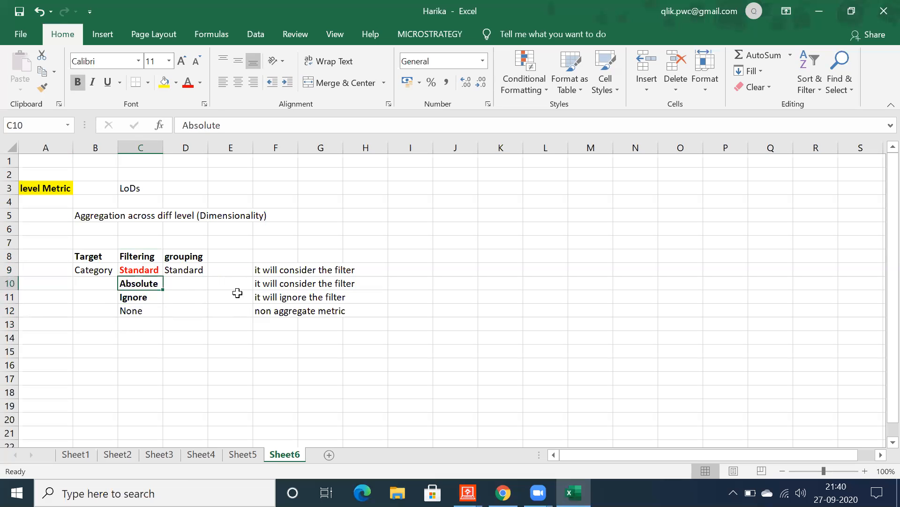
pyautogui.moveTo(261, 283); pyautogui.dragTo(333, 304)
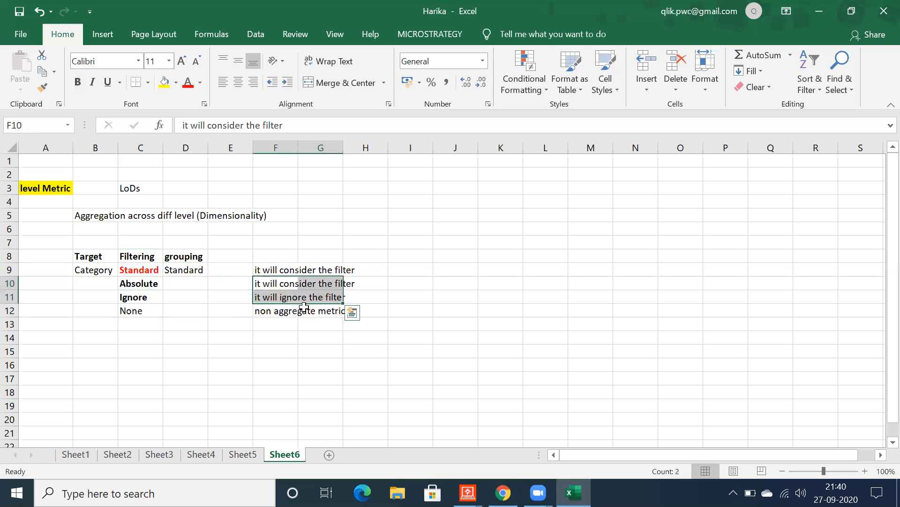
pyautogui.moveTo(127, 288); pyautogui.dragTo(134, 300)
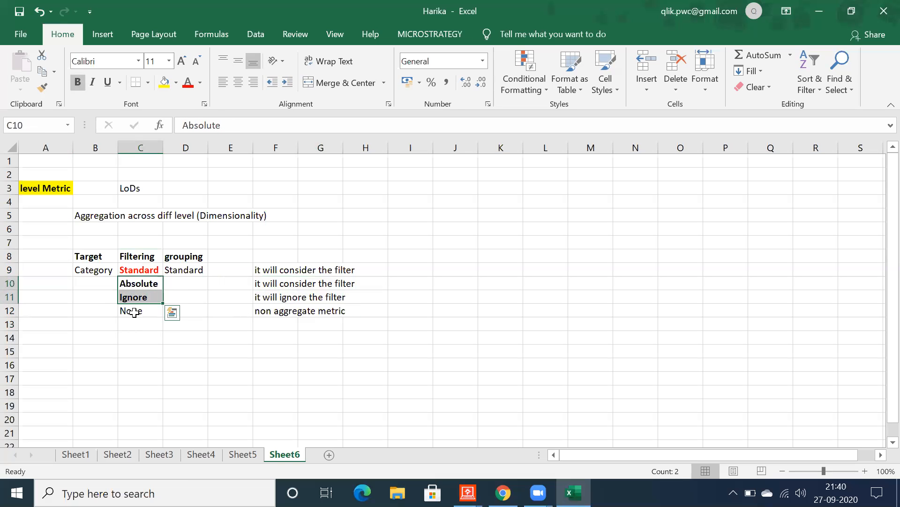
pyautogui.click(134, 312)
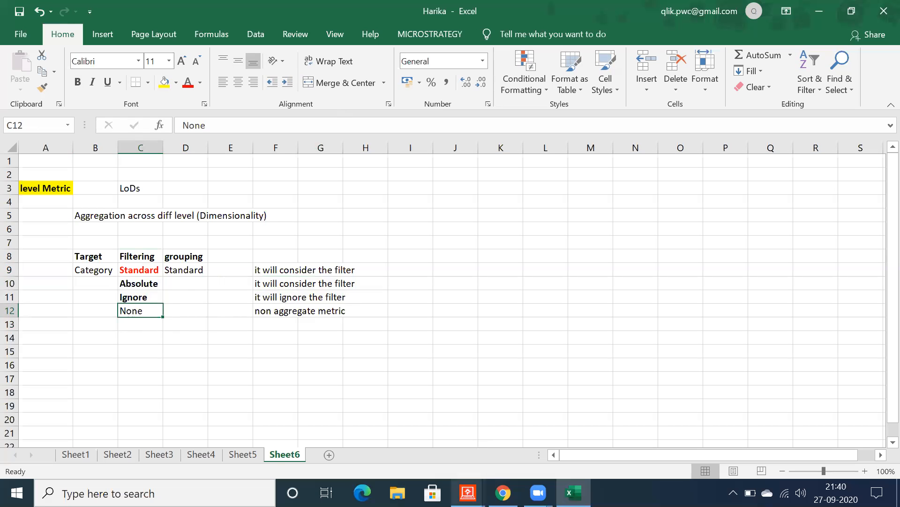
# Step: Switch to MicroStrategy Developer to glance at the Metrics folder, and return to the Excel notes
pyautogui.moveTo(468, 493)
pyautogui.click(402, 432)
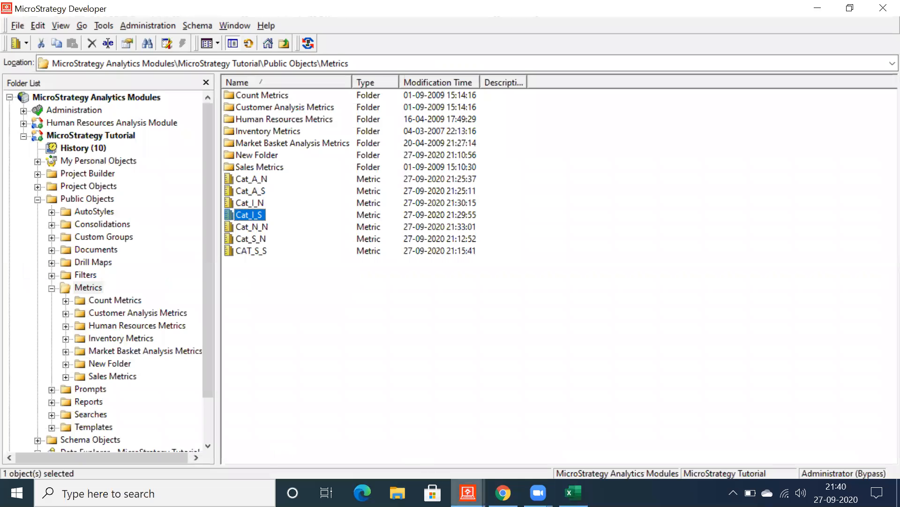
pyautogui.click(573, 492)
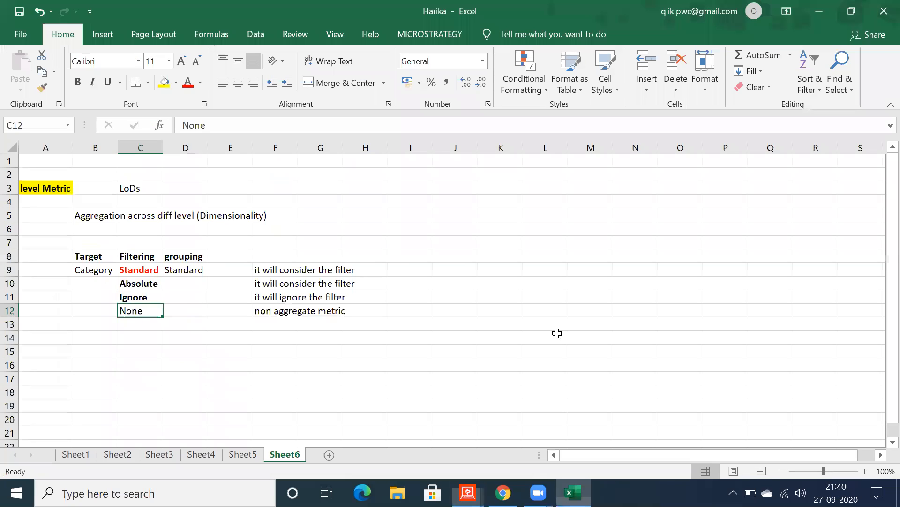